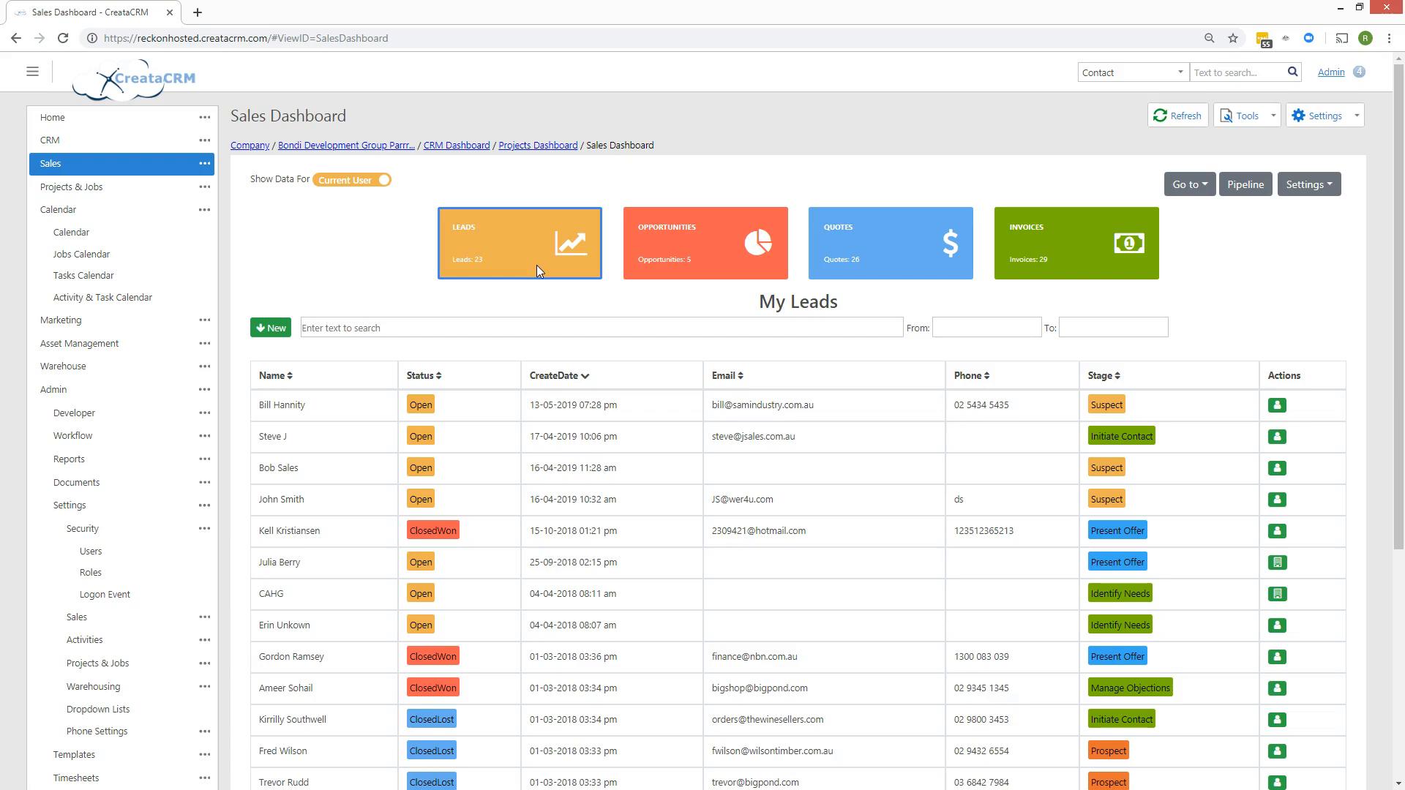
Open the CRM area and return to the Sales Dashboard.
left_click(139, 139)
left_click(439, 206)
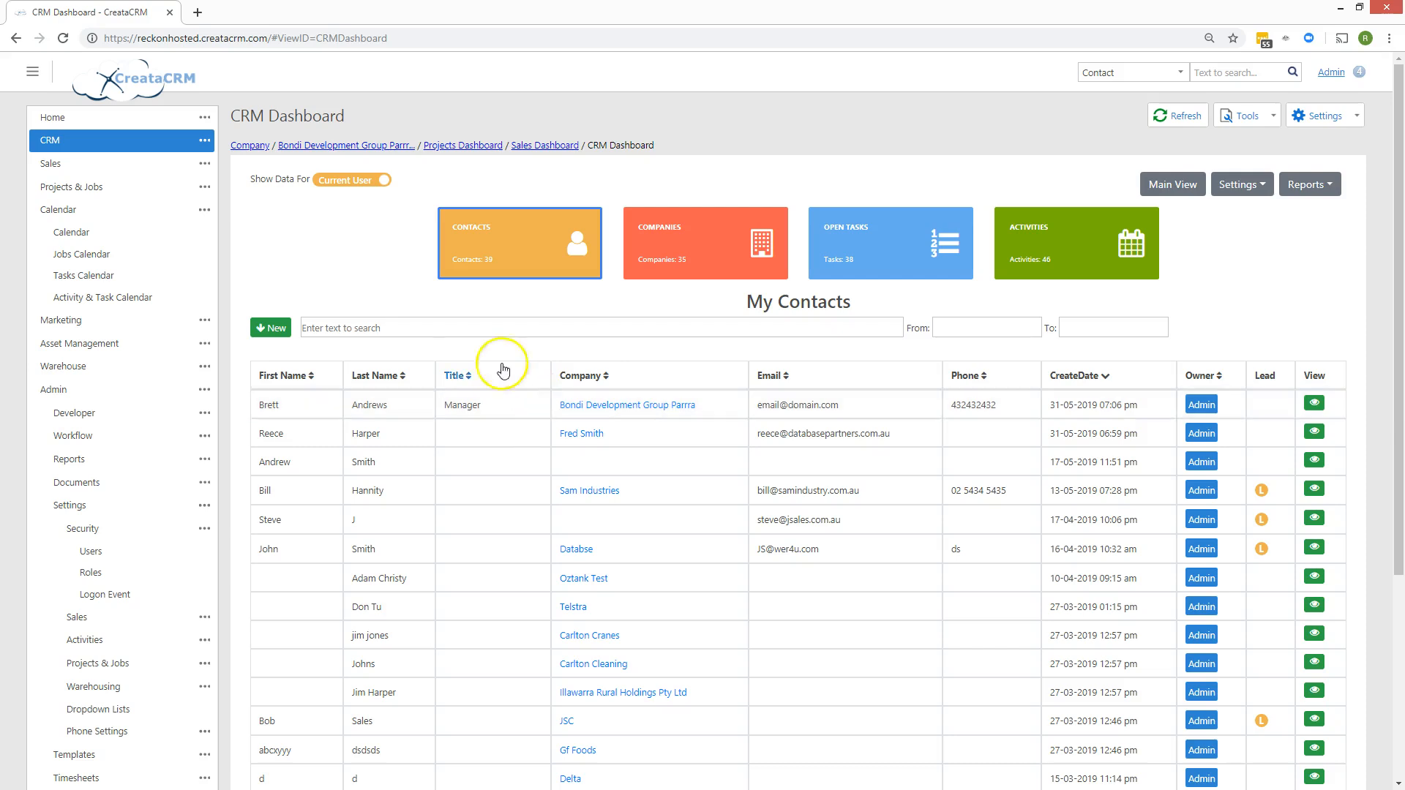
left_click(126, 162)
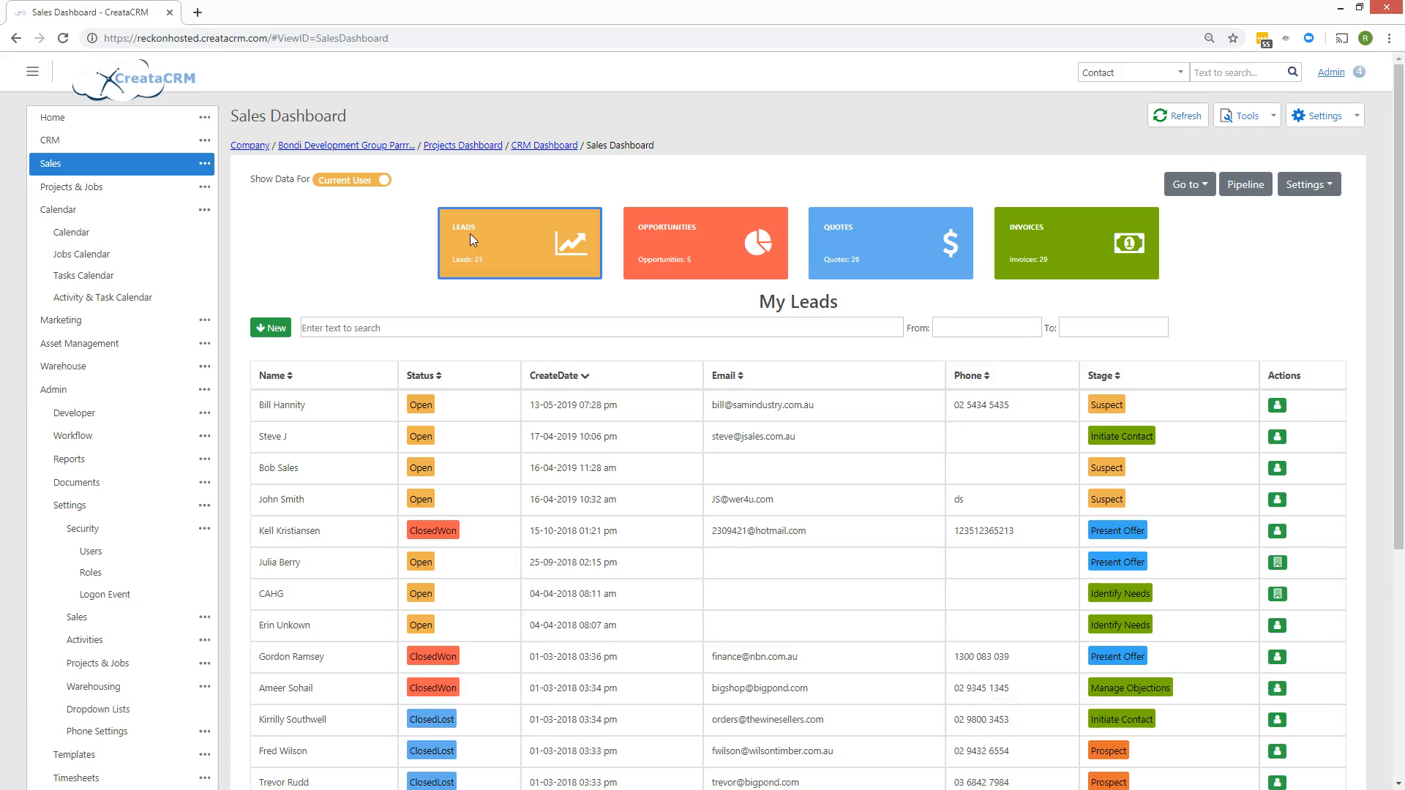
View the My Opportunities, My Quotes and My Invoices lists in turn.
left_click(646, 249)
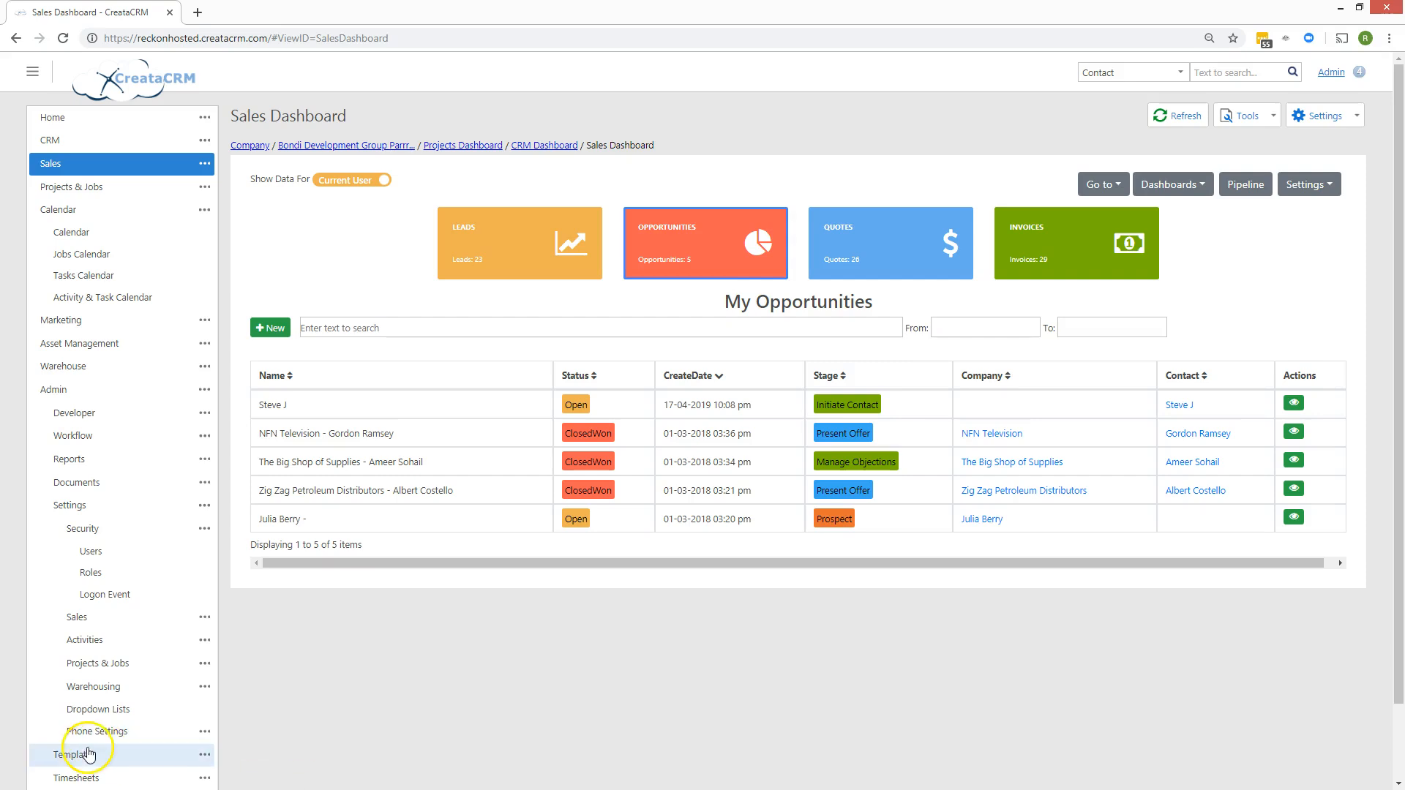
left_click(851, 243)
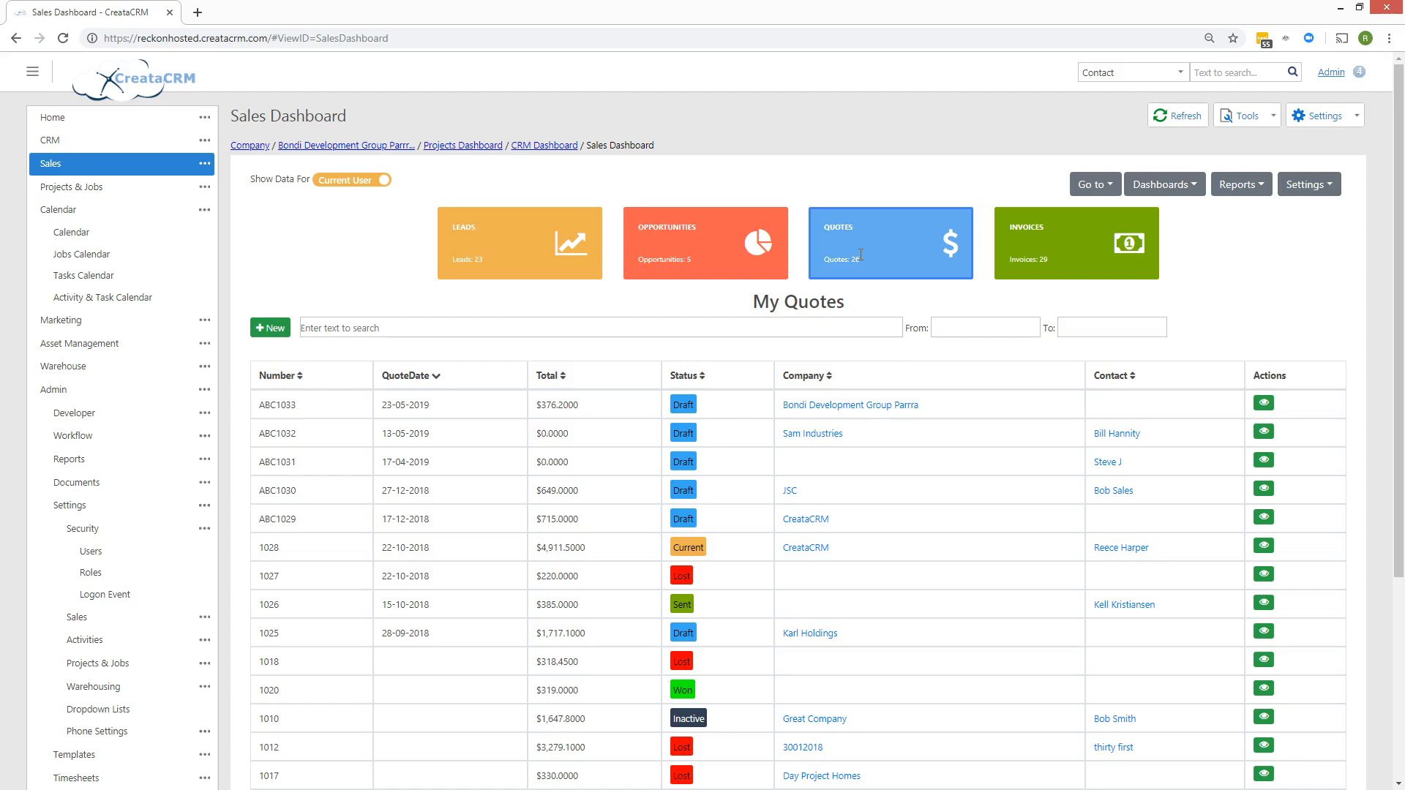
left_click(1082, 266)
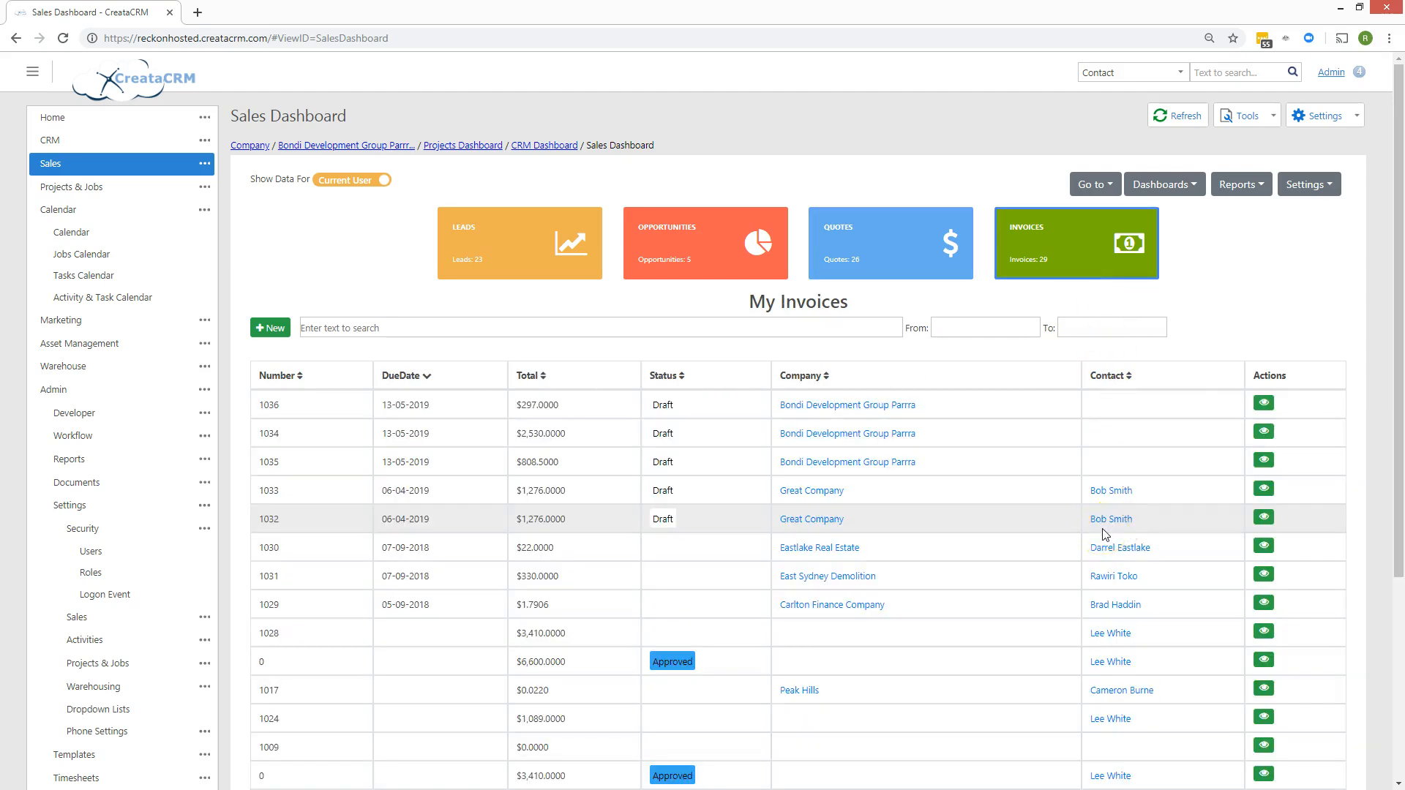
Cycle the dashboard through Leads, Opportunities, Quotes and Invoices, ending on My Leads.
left_click(492, 230)
left_click(736, 246)
left_click(896, 258)
left_click(1066, 253)
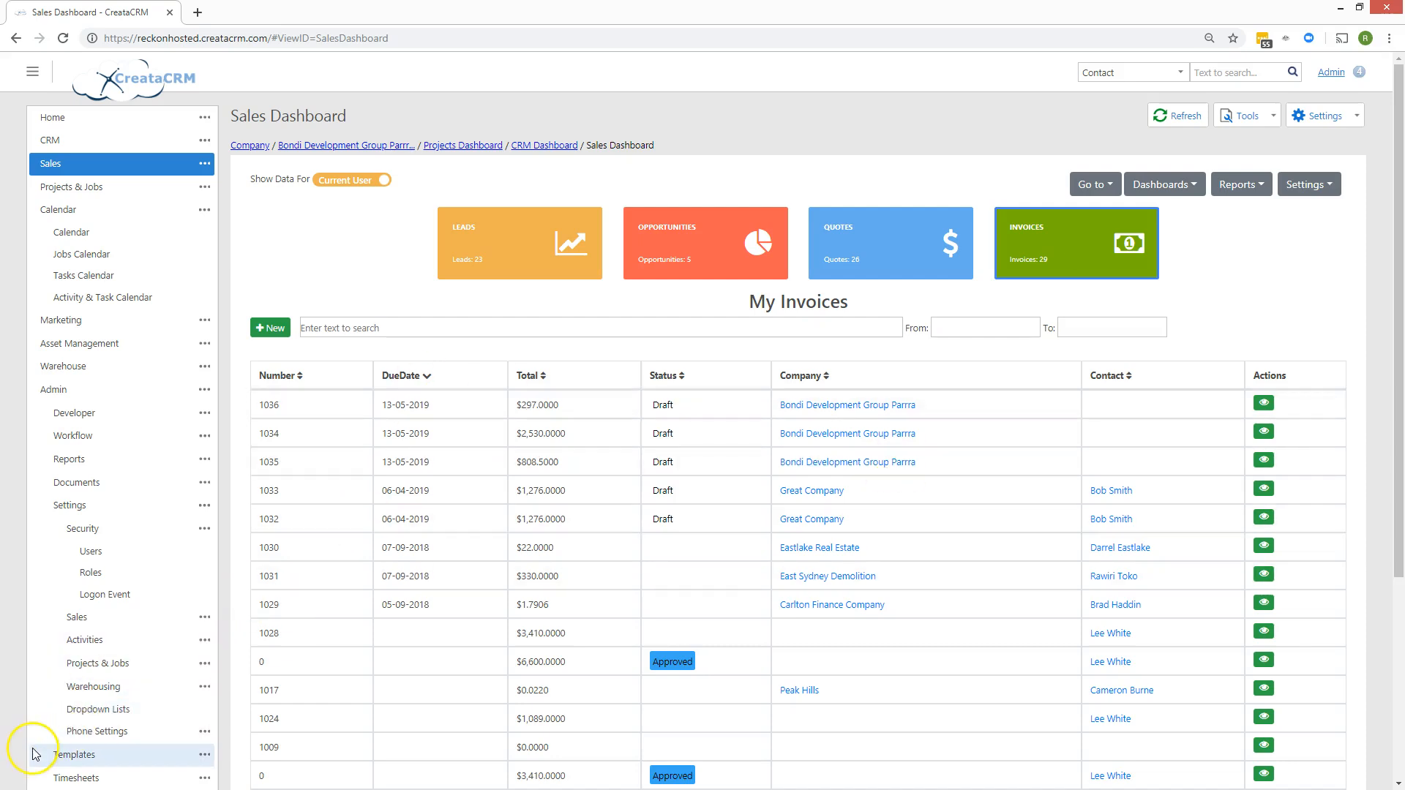
left_click(568, 271)
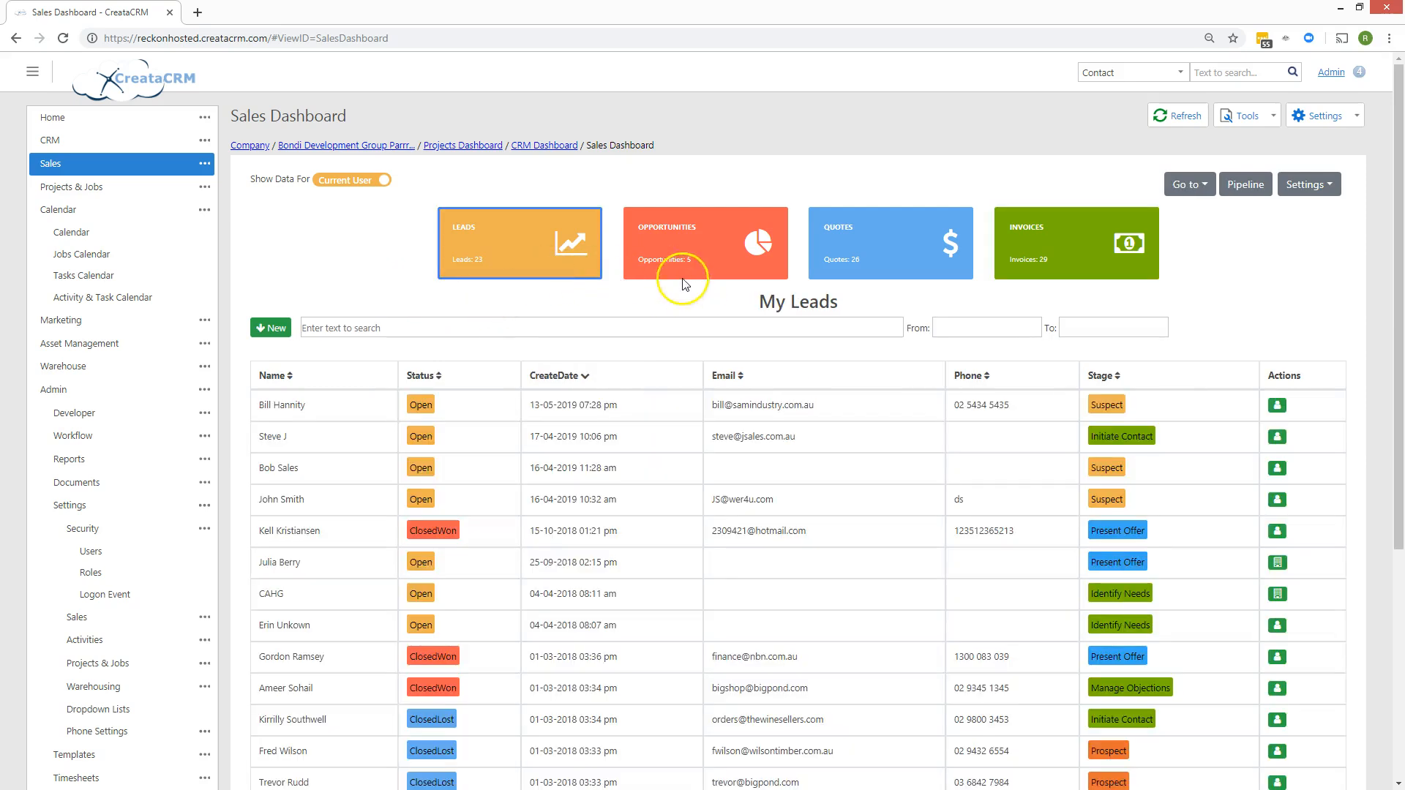
left_click(359, 183)
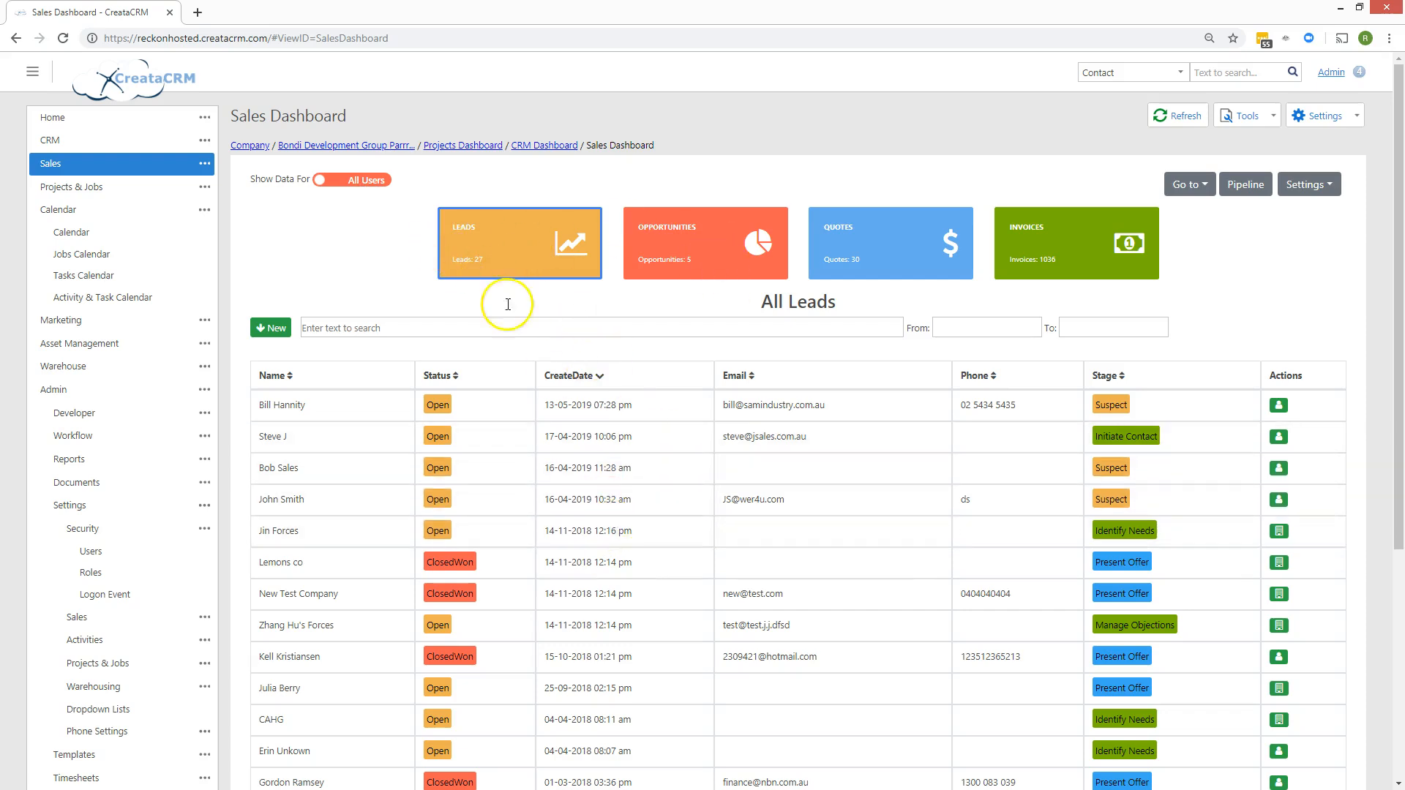
left_click(377, 181)
left_click(679, 262)
left_click(337, 183)
left_click(371, 183)
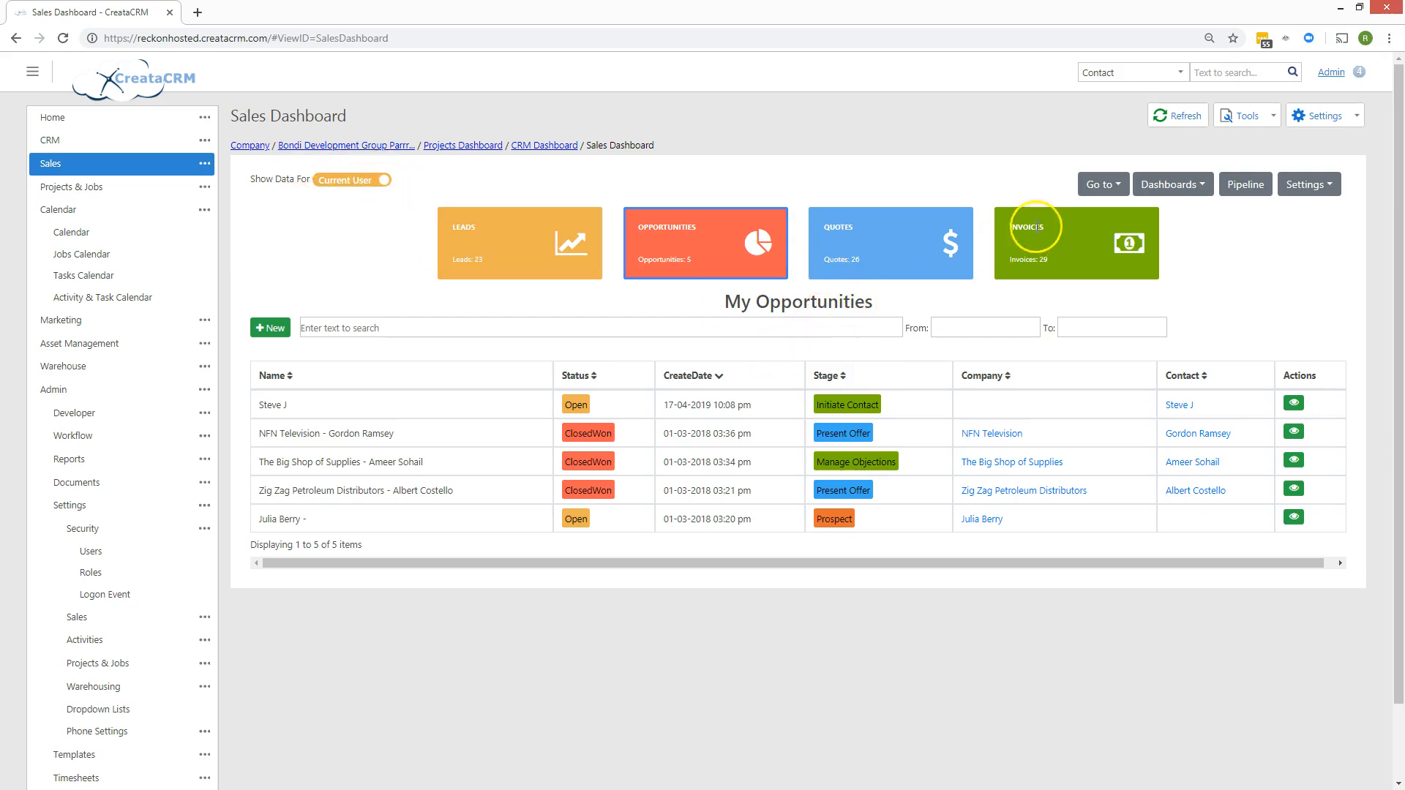
left_click(1105, 188)
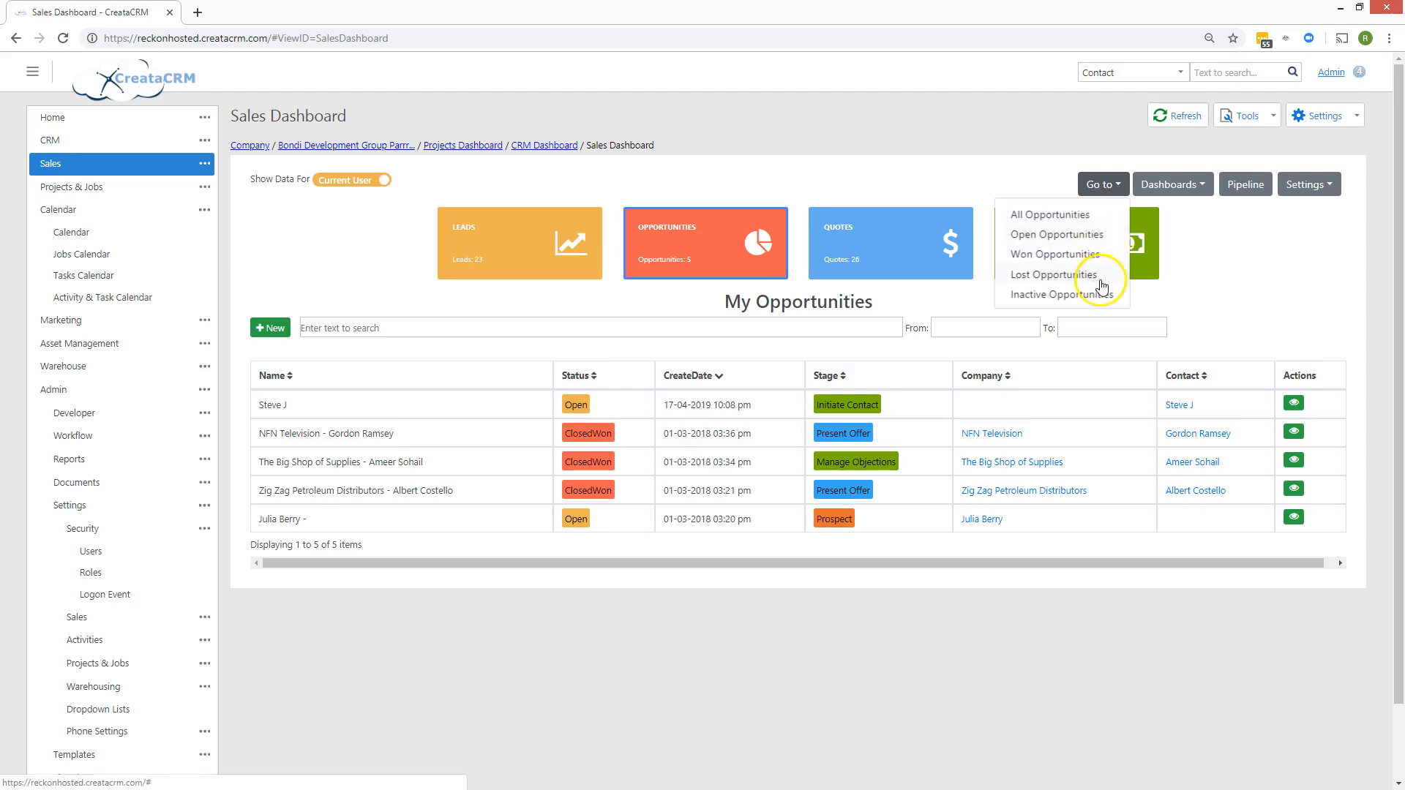
left_click(568, 225)
left_click(1192, 185)
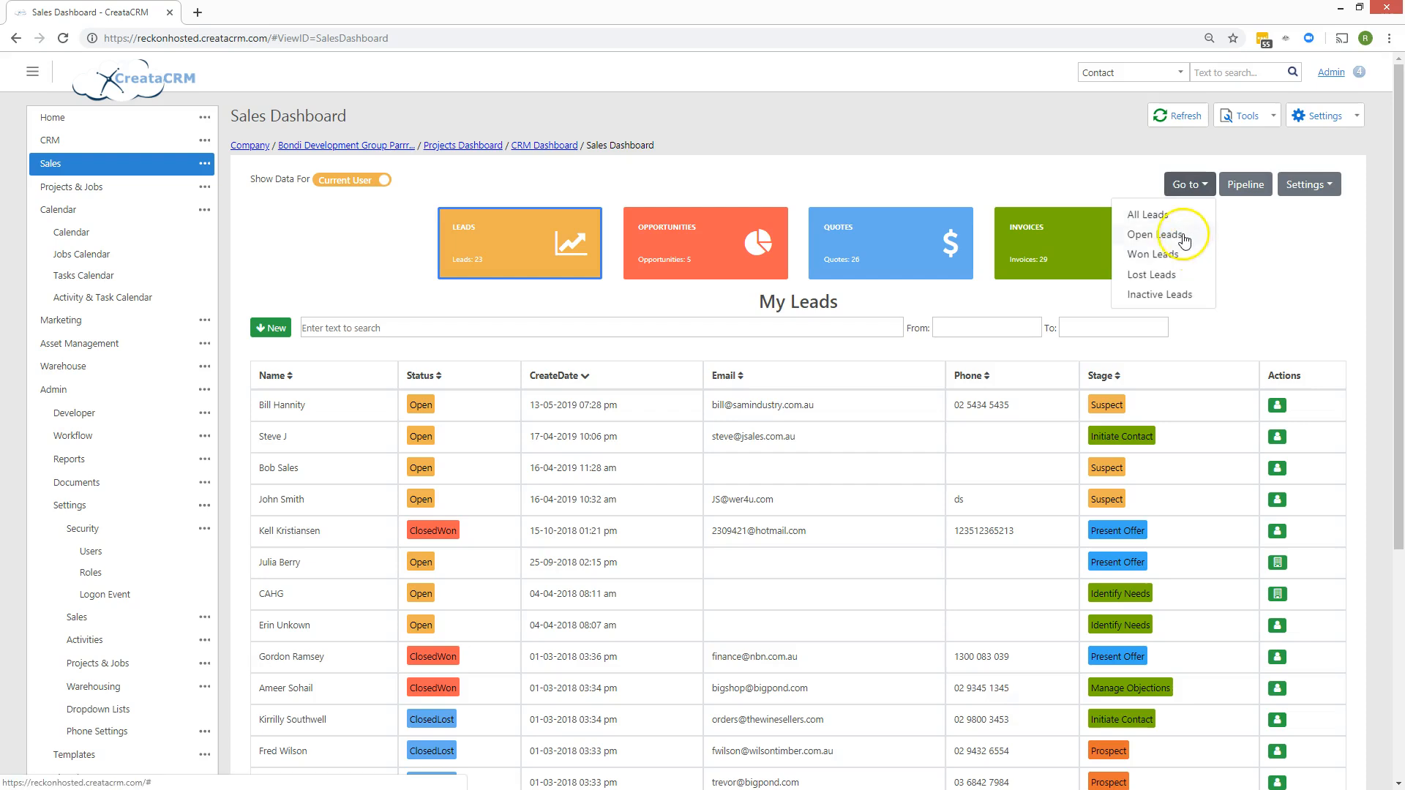
left_click(739, 254)
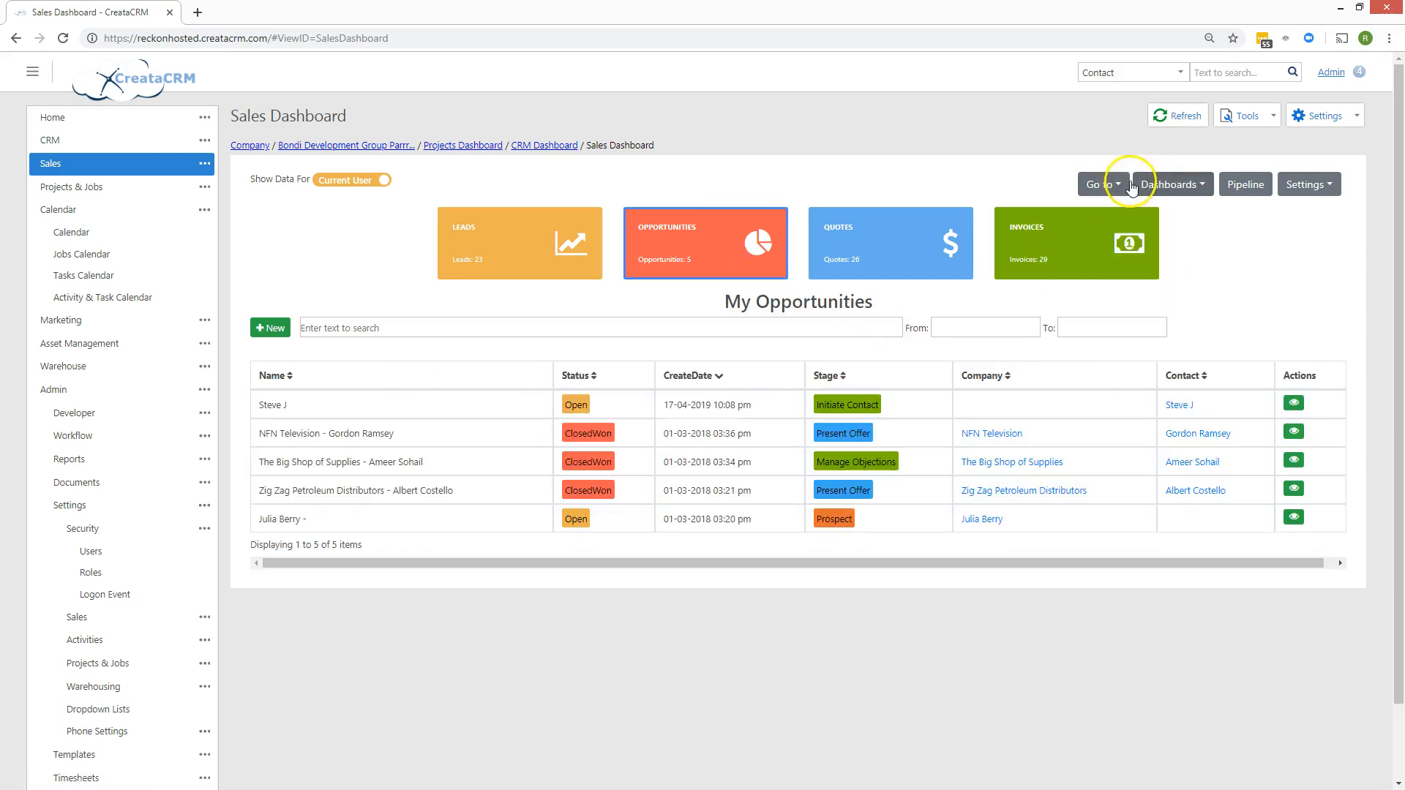
left_click(1102, 184)
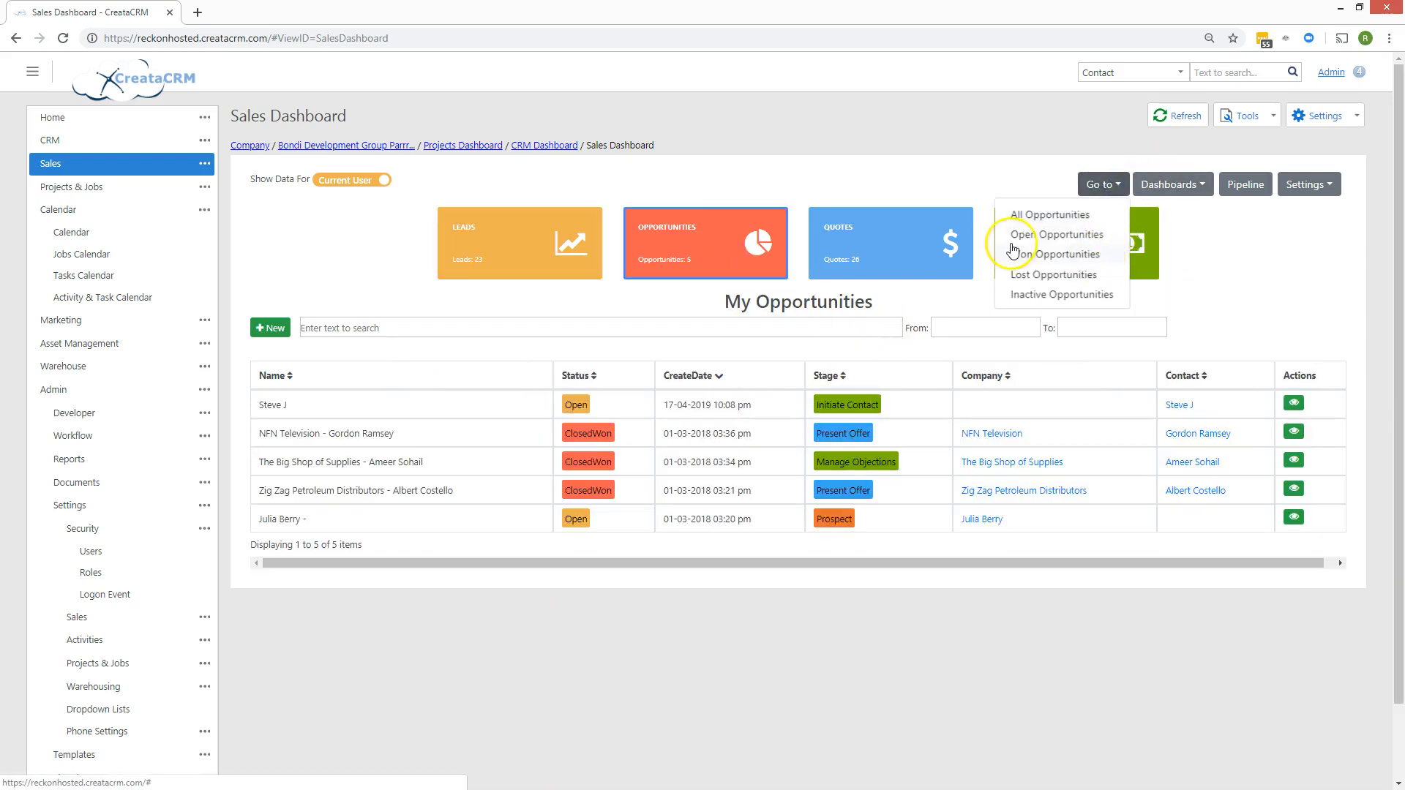
left_click(951, 249)
left_click(1094, 186)
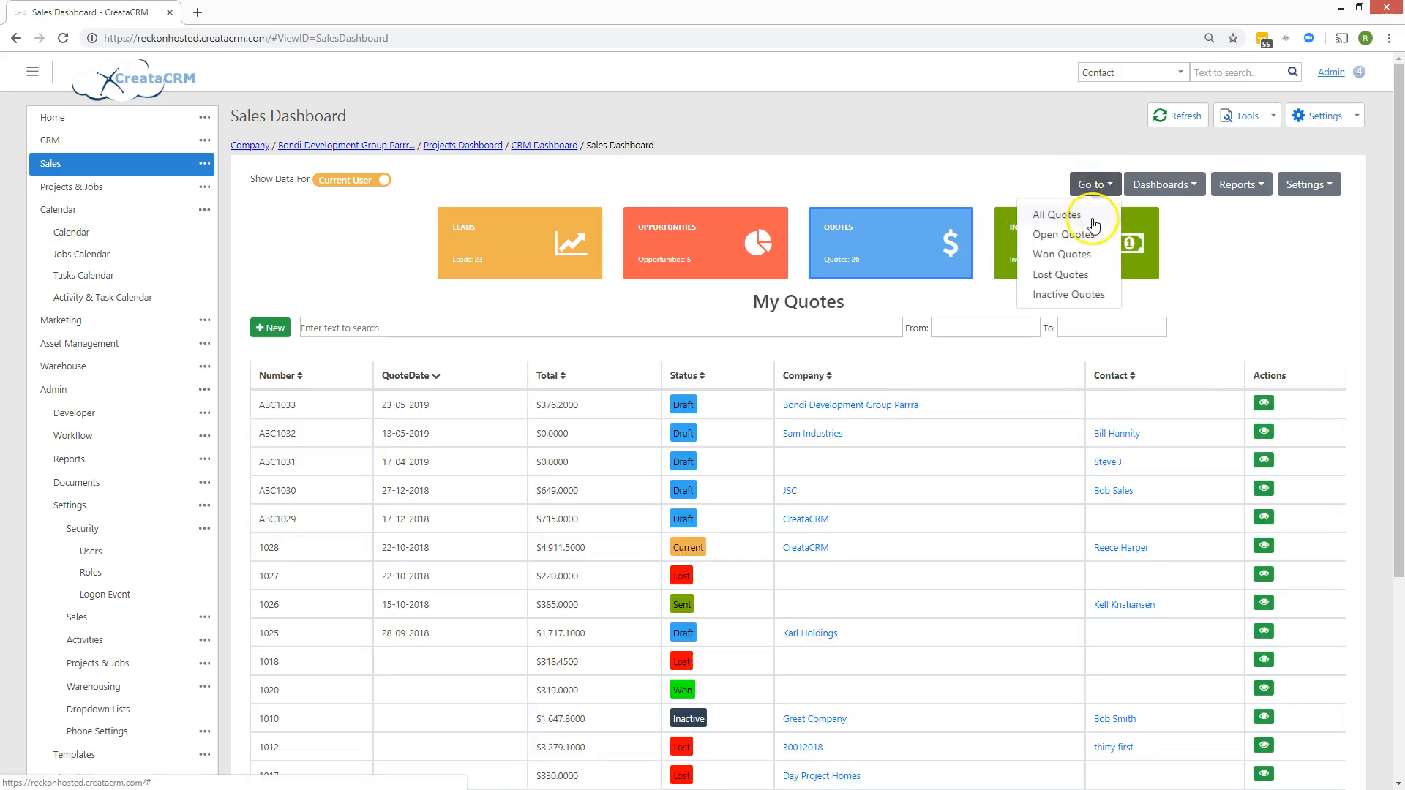
left_click(1134, 236)
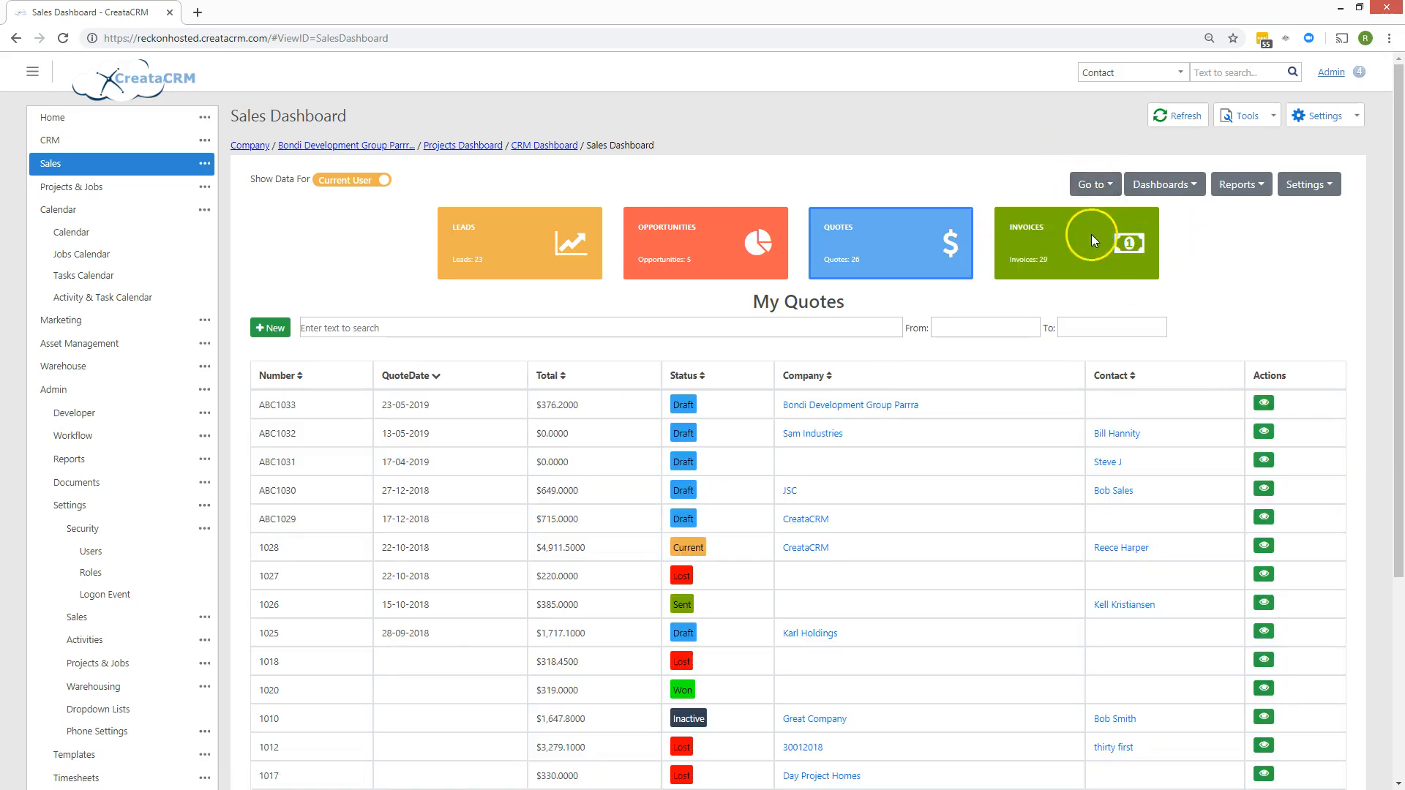
left_click(1091, 185)
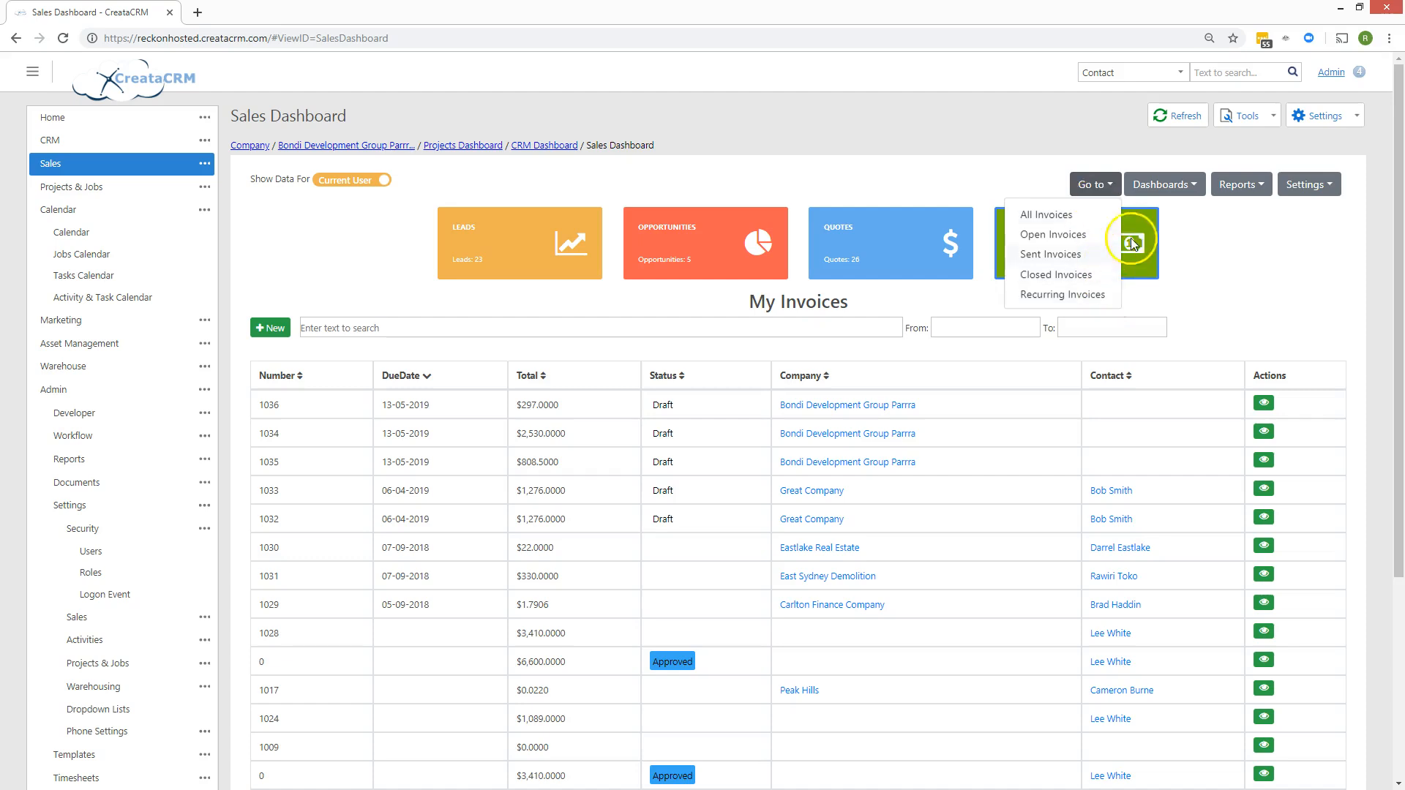
left_click(1205, 245)
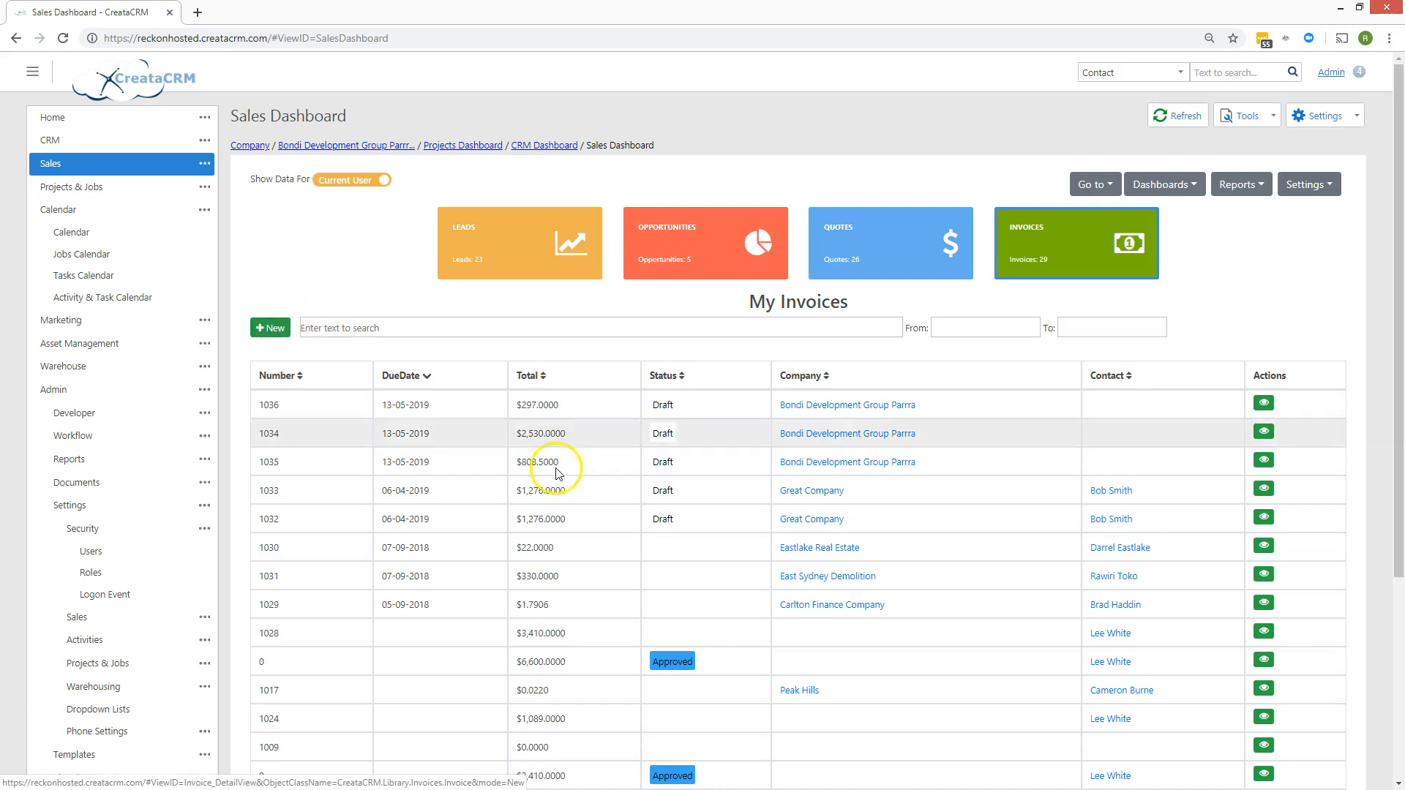
Check the available Dashboards and quote Reports lists, then put the dashboard back on My Leads.
left_click(843, 272)
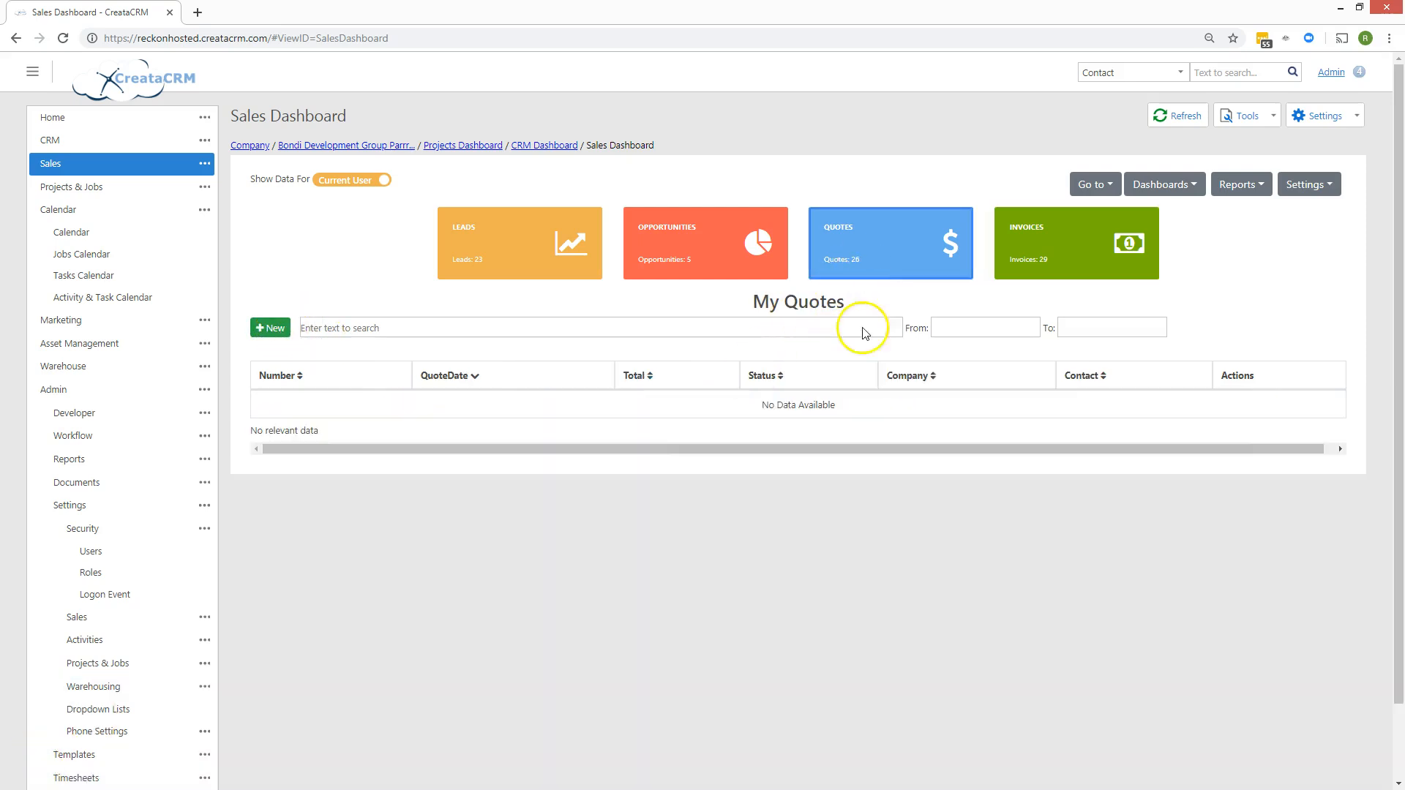
left_click(1165, 183)
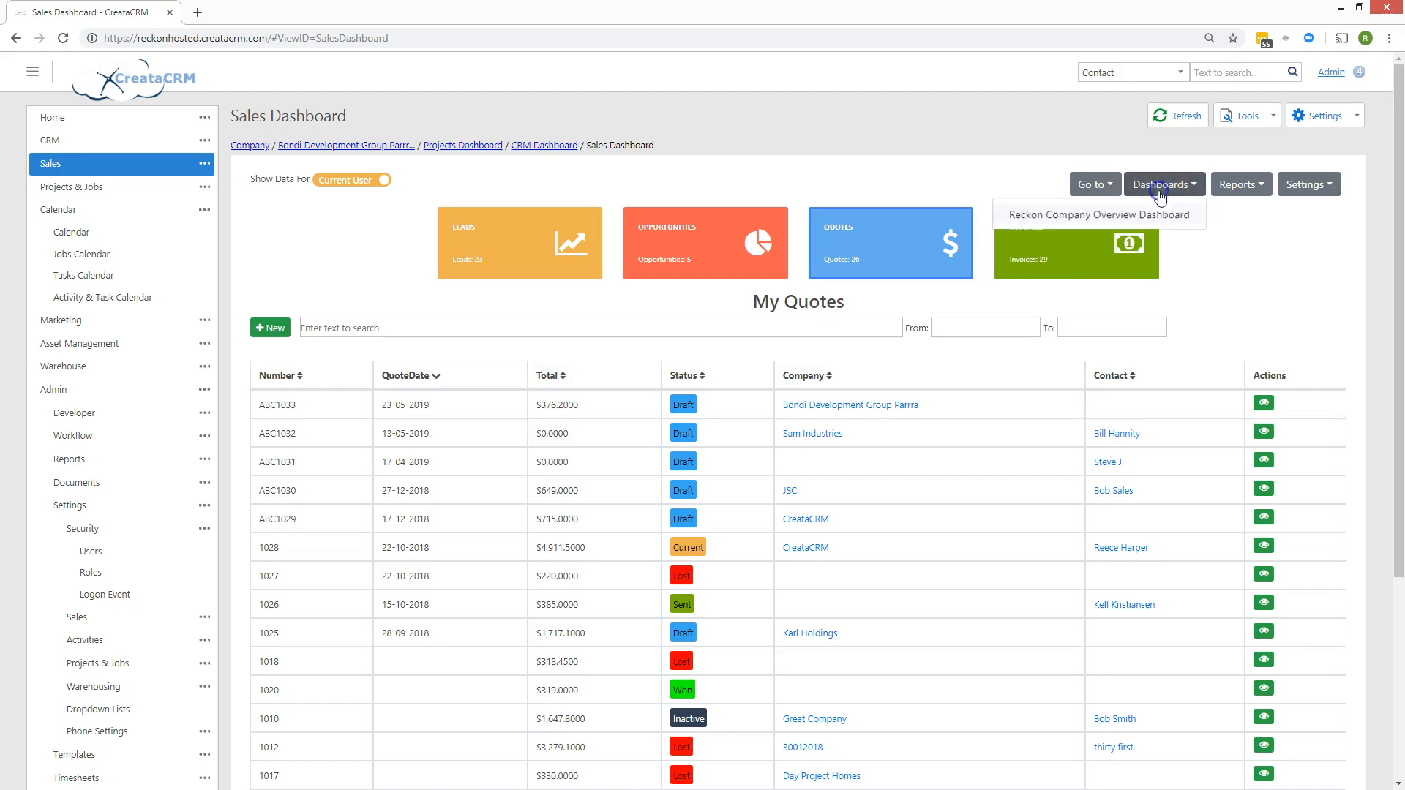
left_click(553, 244)
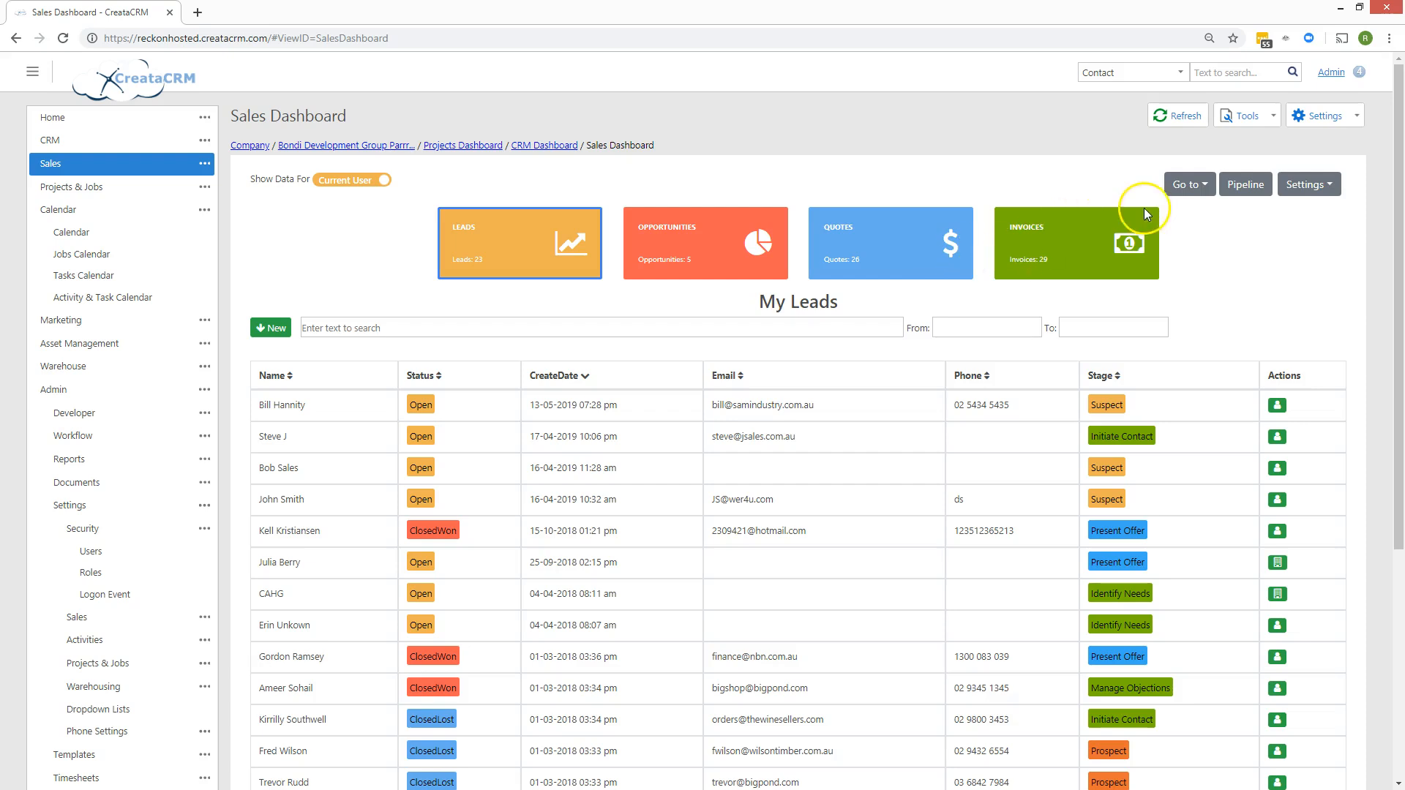
left_click(884, 252)
left_click(1179, 185)
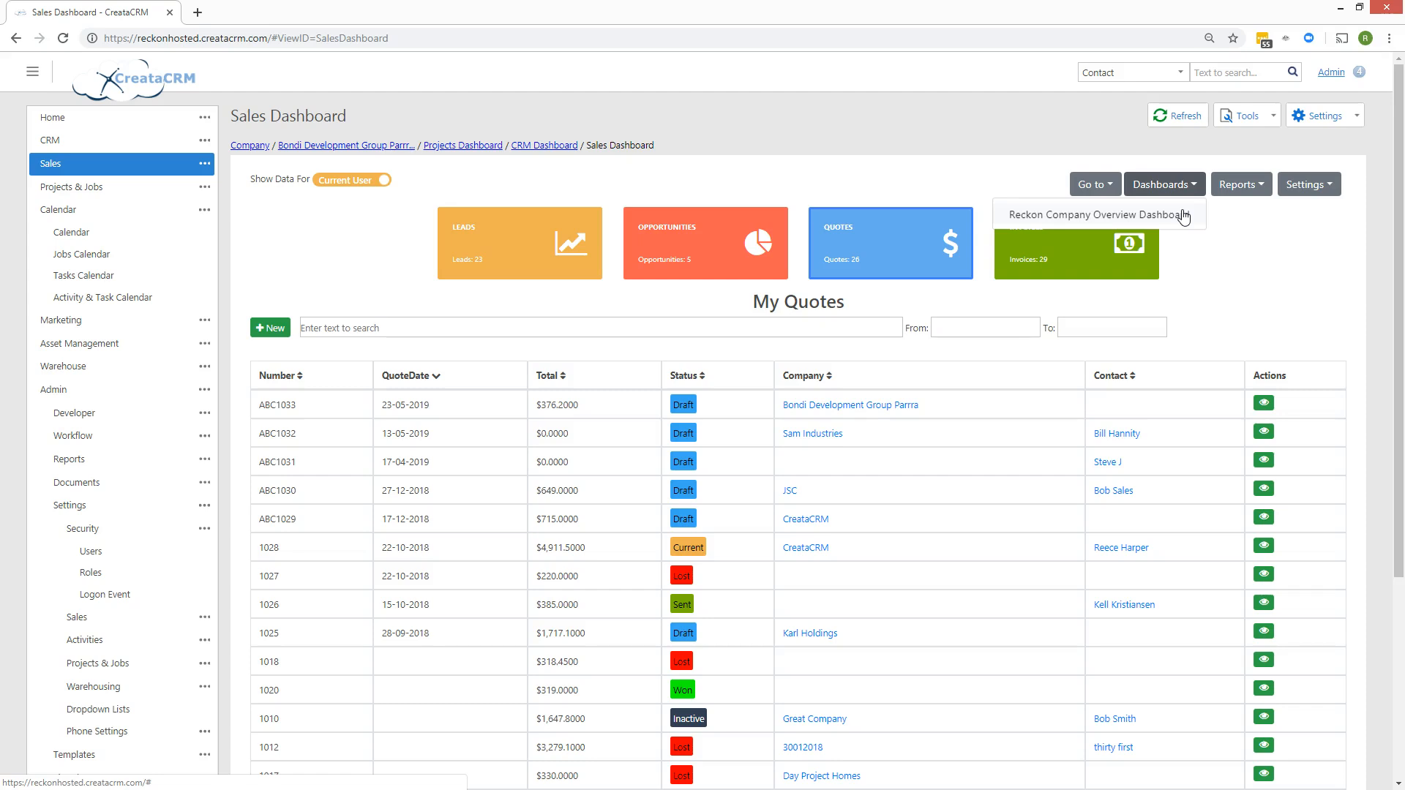
left_click(1239, 186)
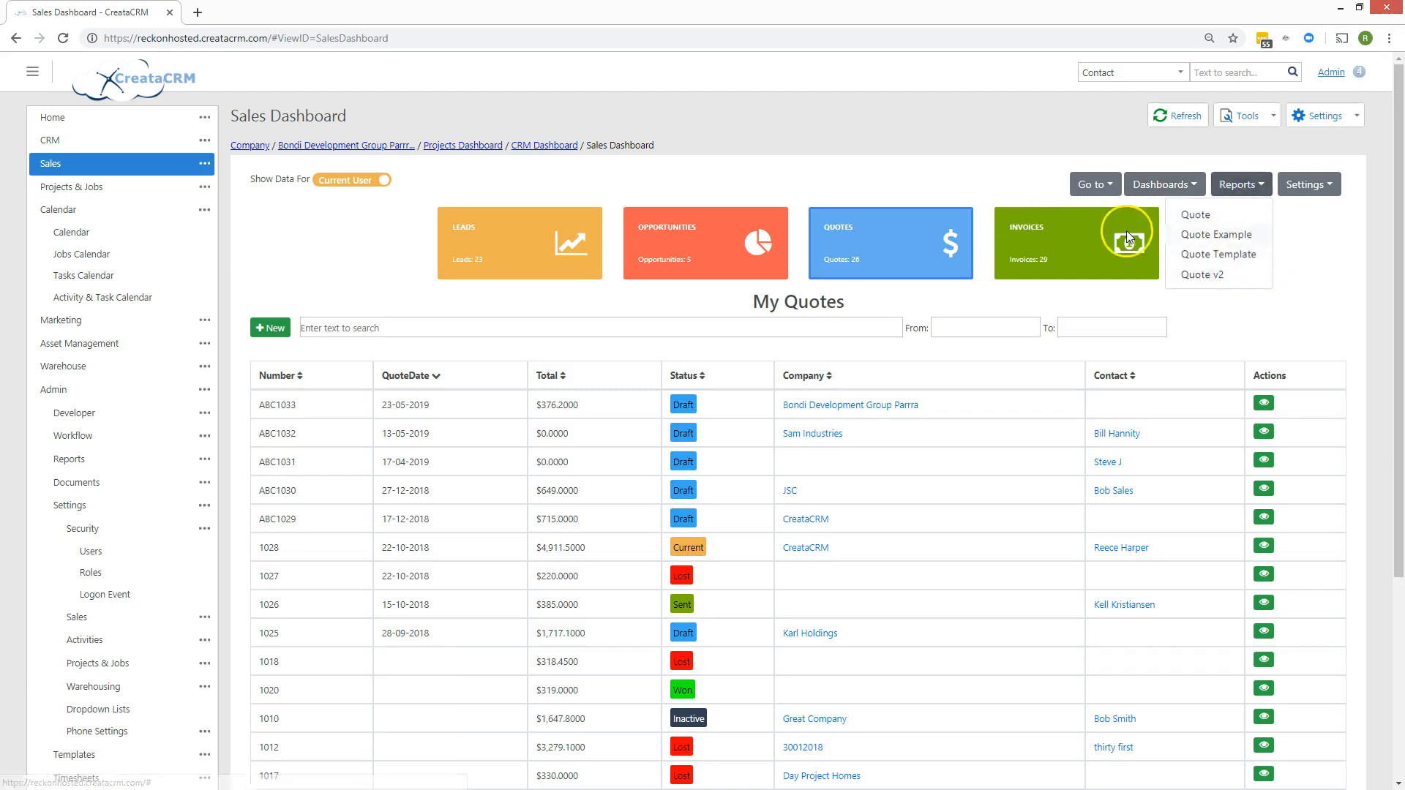
left_click(955, 240)
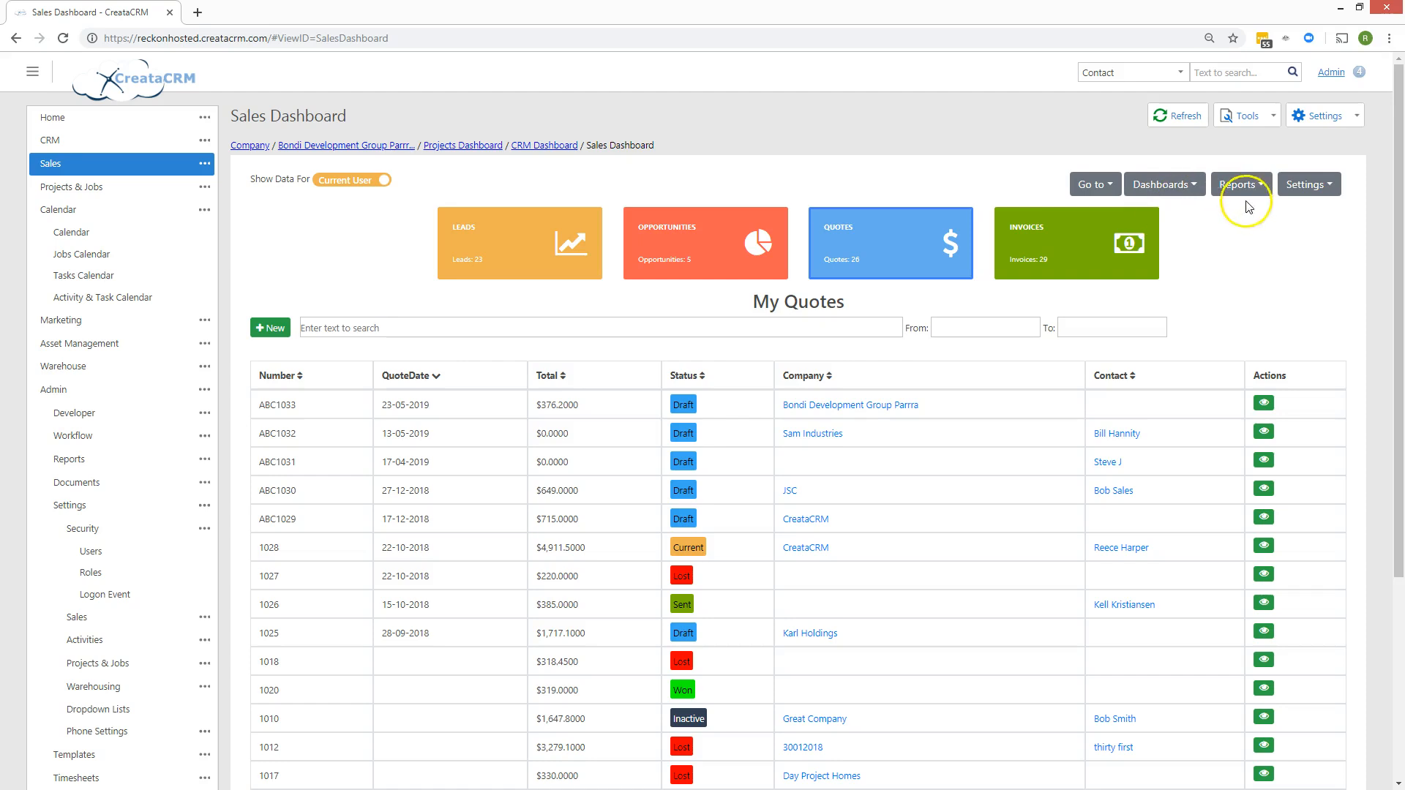
left_click(566, 257)
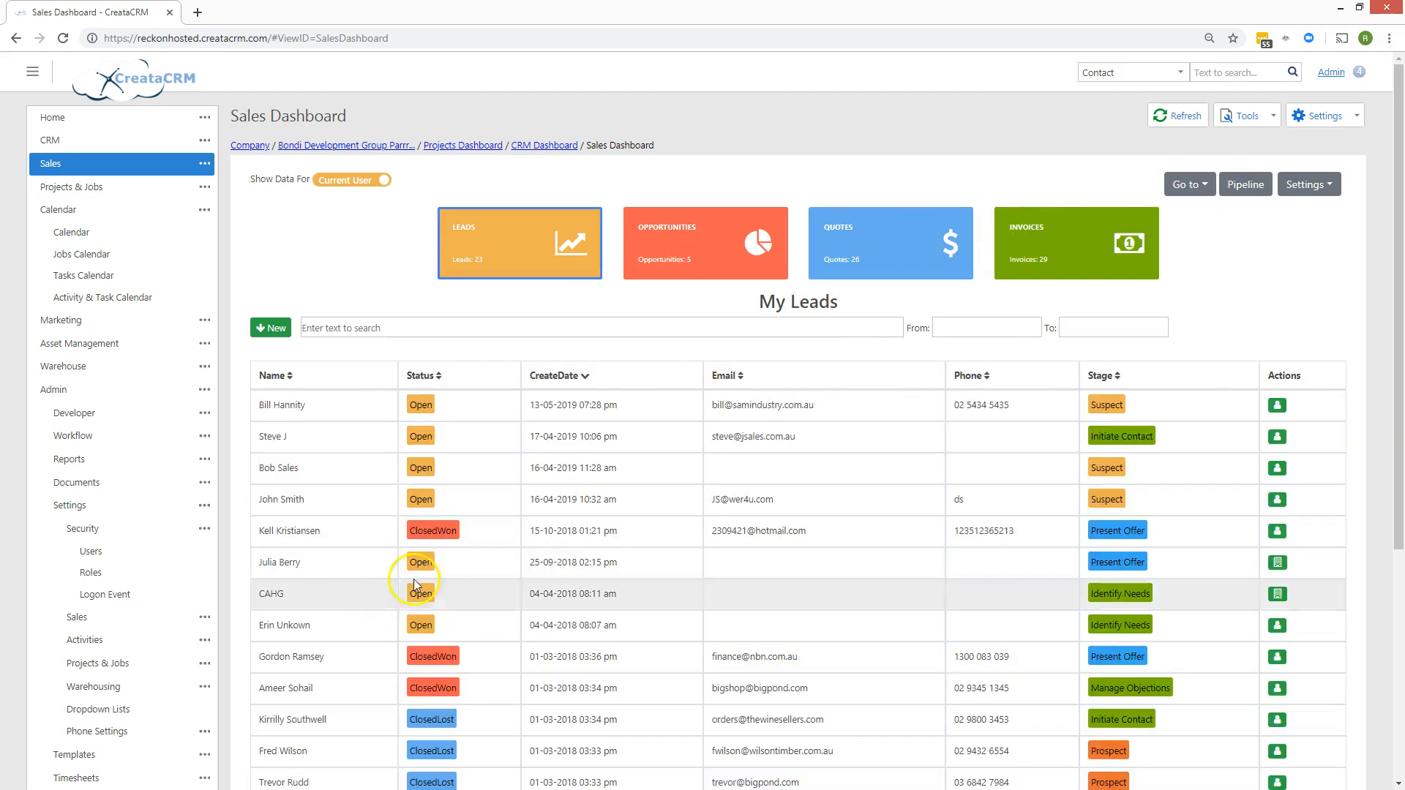
Look through the Settings options for the Leads and Quotes lists.
left_click(1305, 184)
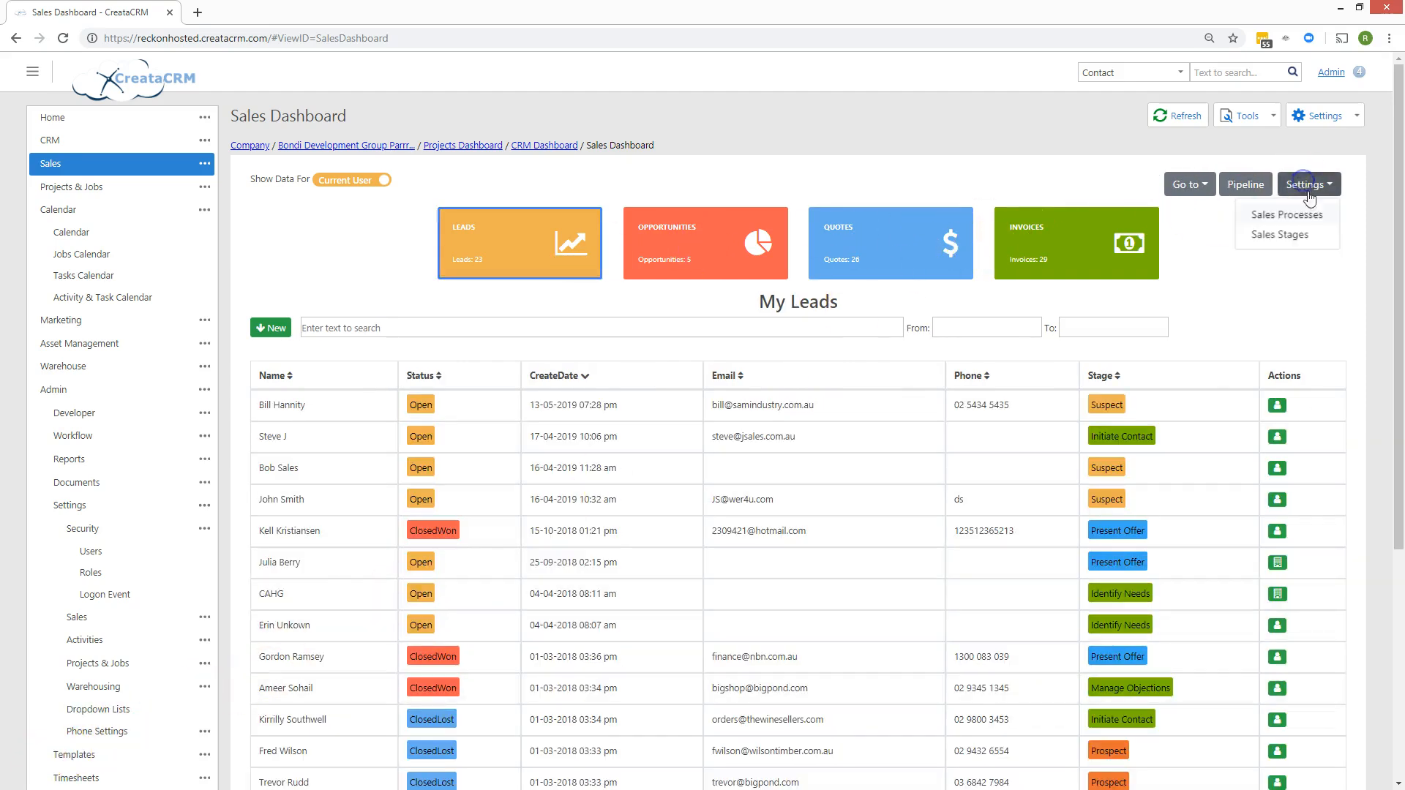
left_click(915, 240)
left_click(1310, 188)
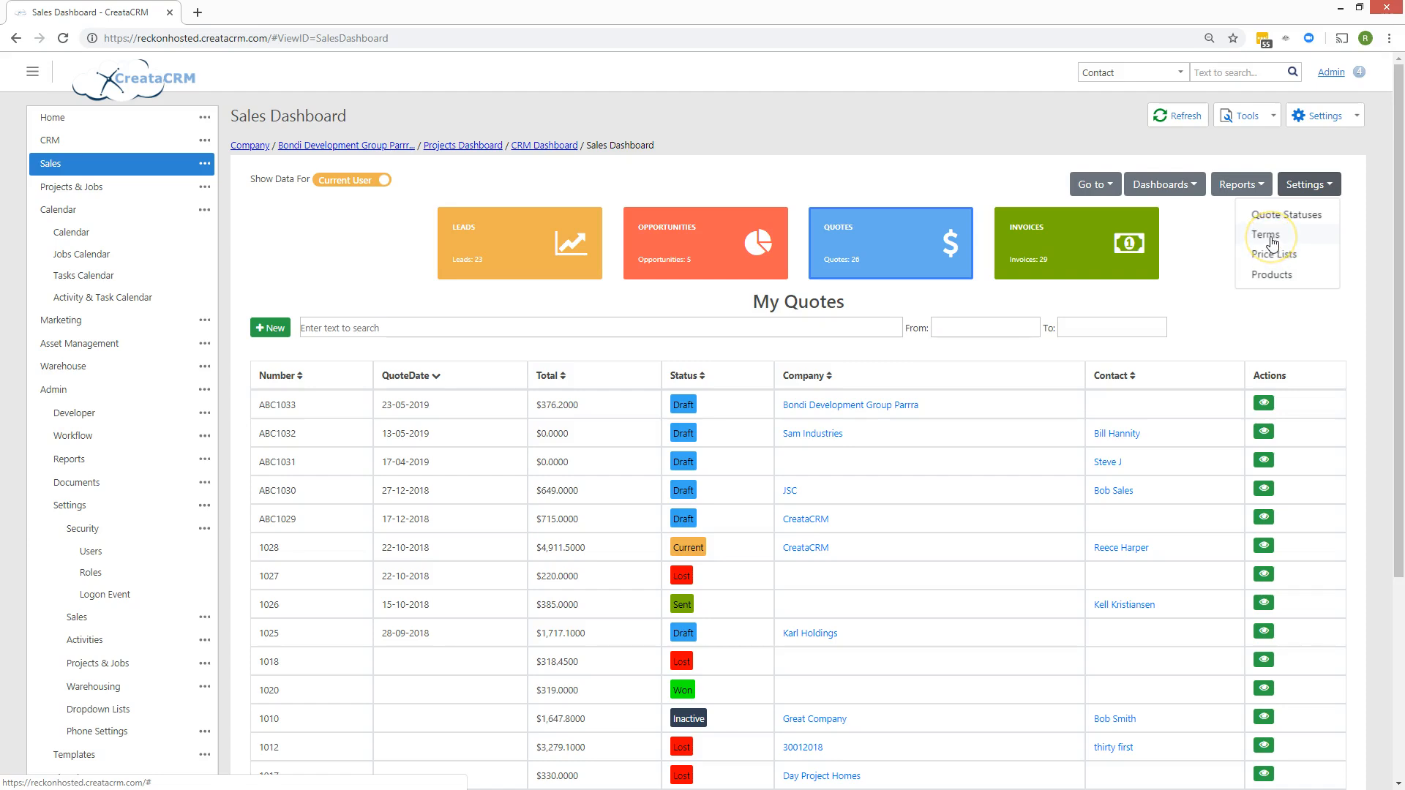
left_click(1291, 278)
left_click(1232, 290)
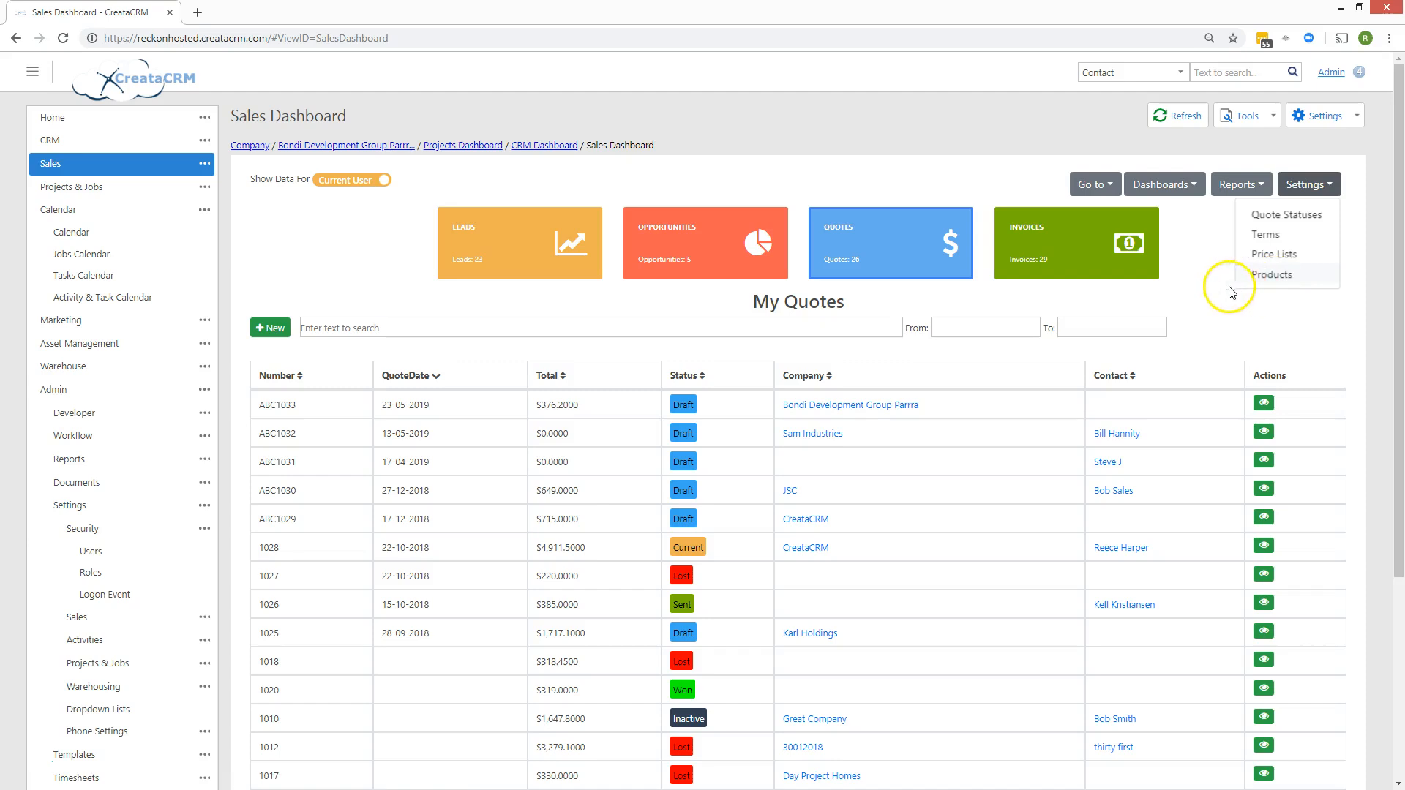
Select the Opportunities list and open its Pipeline overview by sales stage.
left_click(1046, 245)
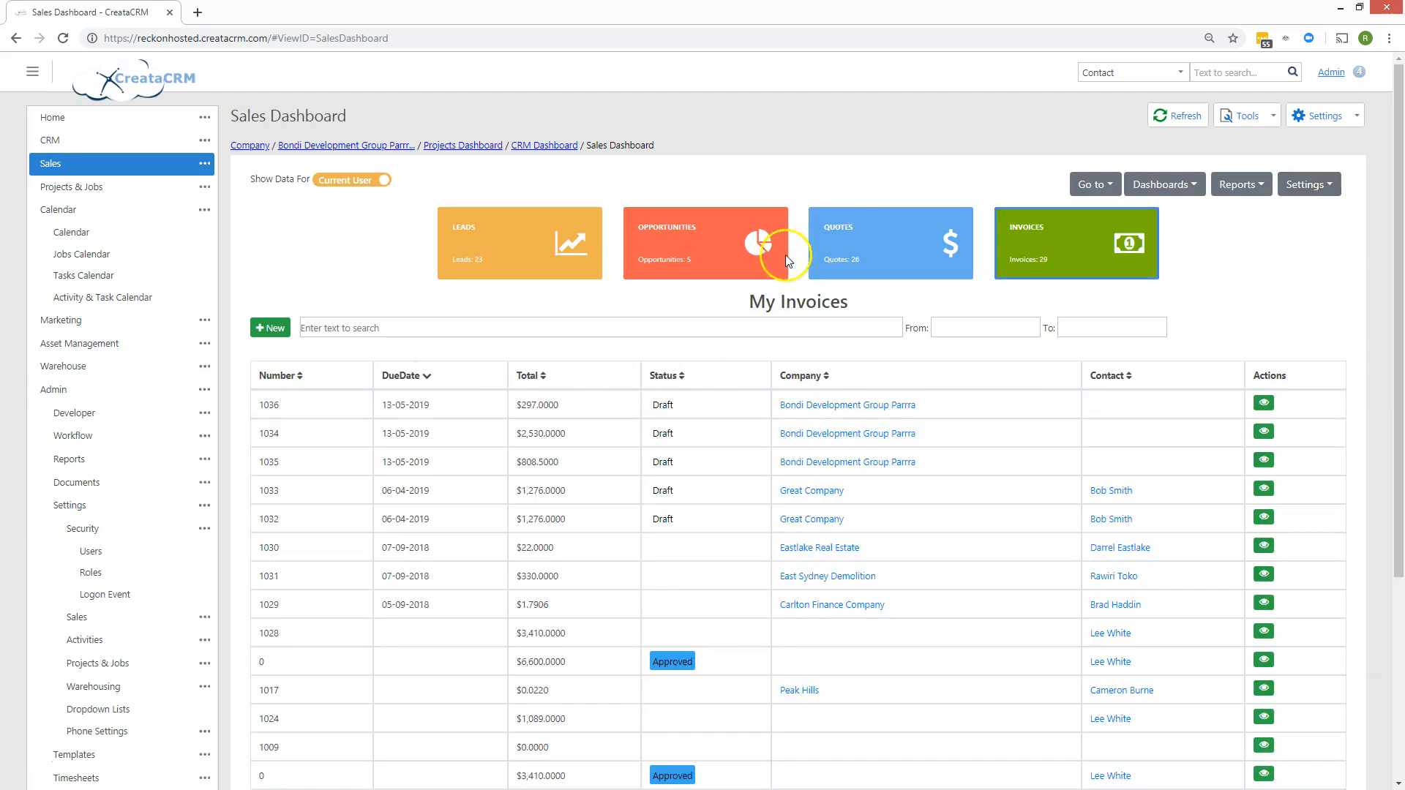
left_click(781, 253)
left_click(1237, 186)
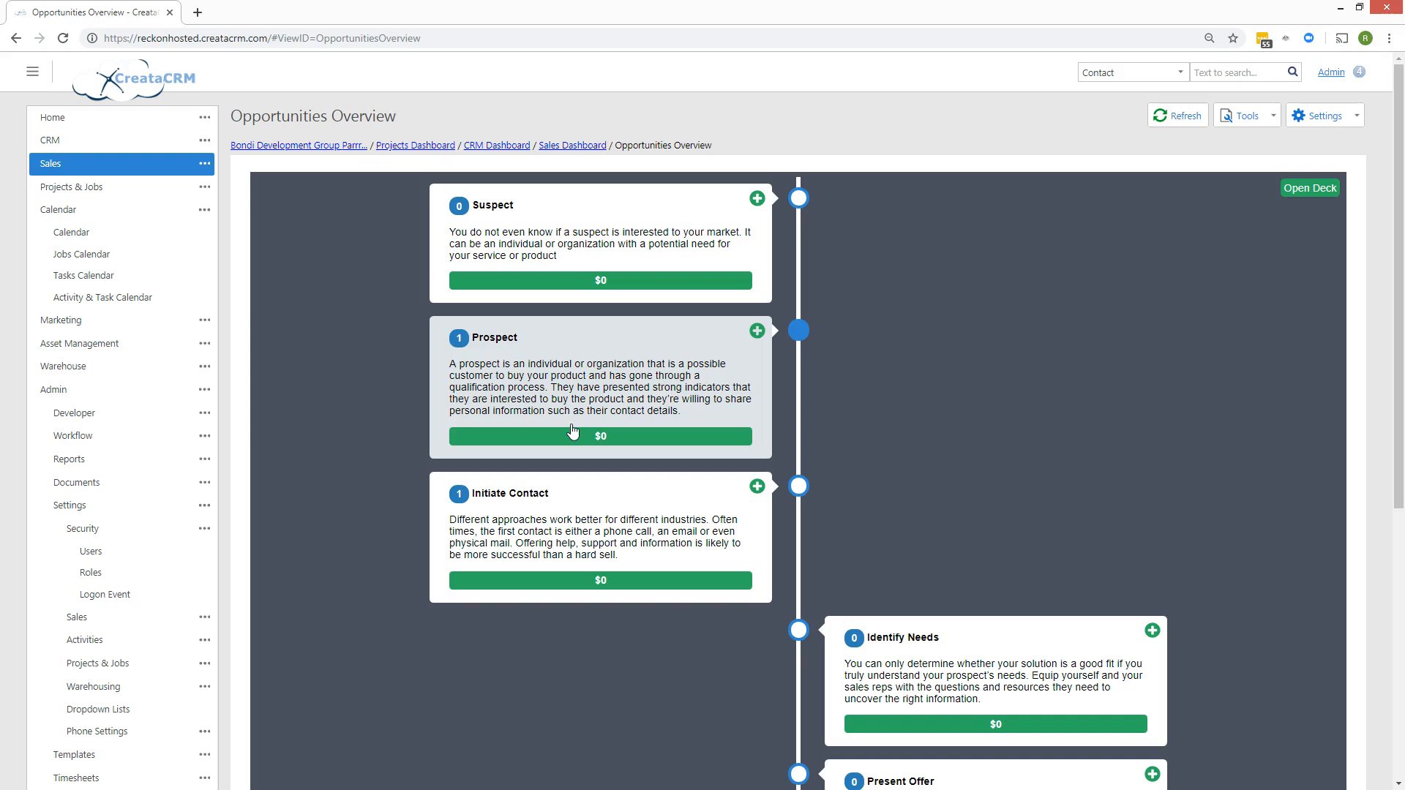
left_click(556, 550)
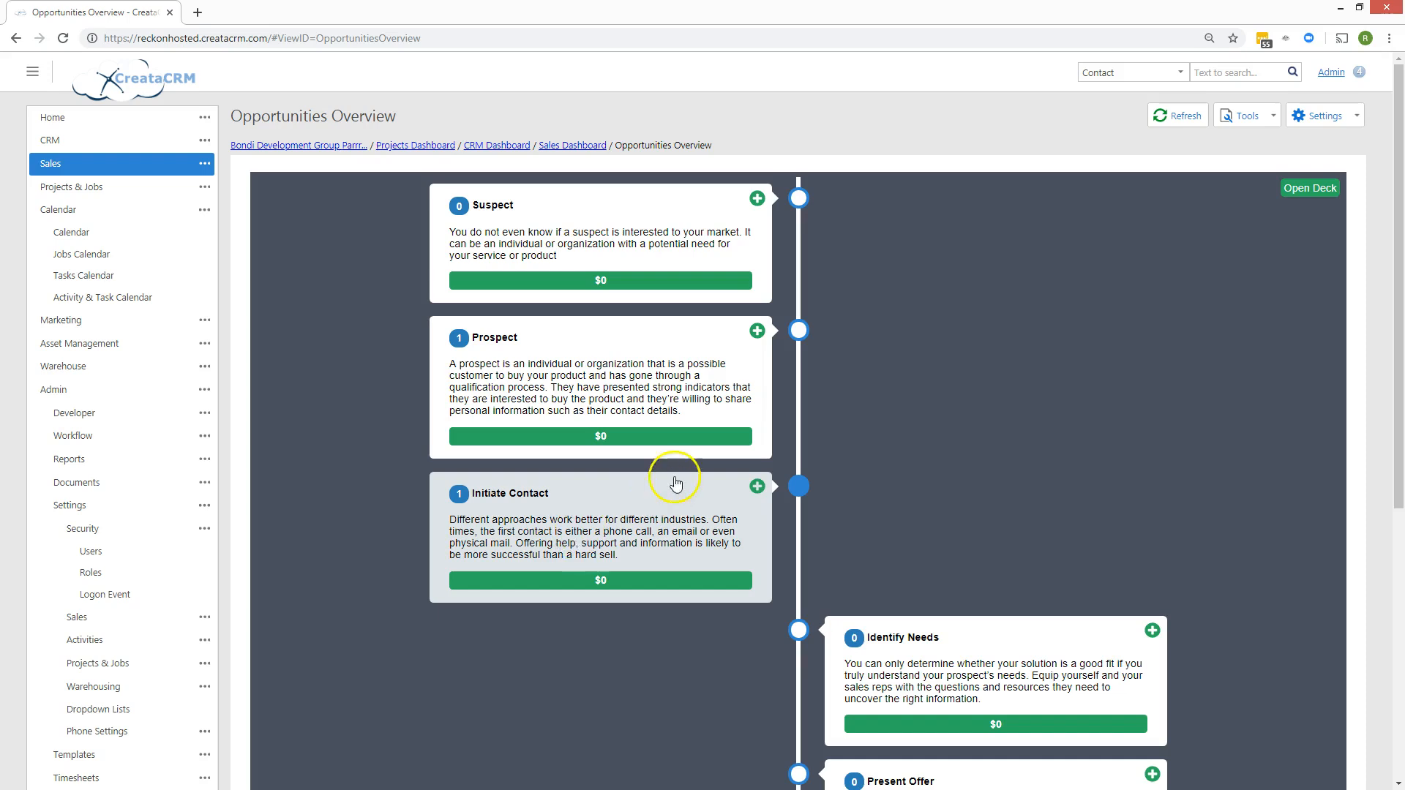
scroll(918, 450, "down", 3)
left_click(920, 450)
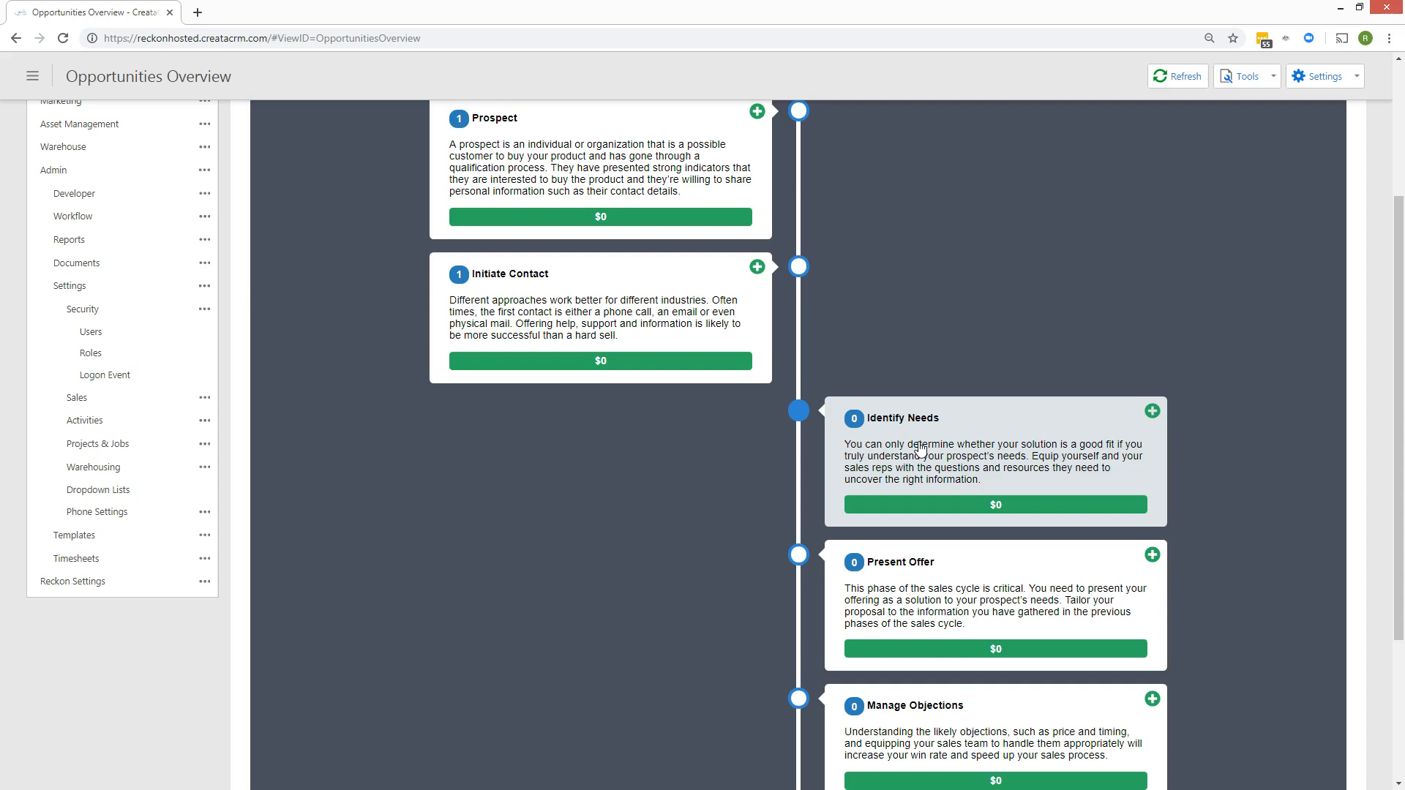
scroll(920, 450, "down", 2)
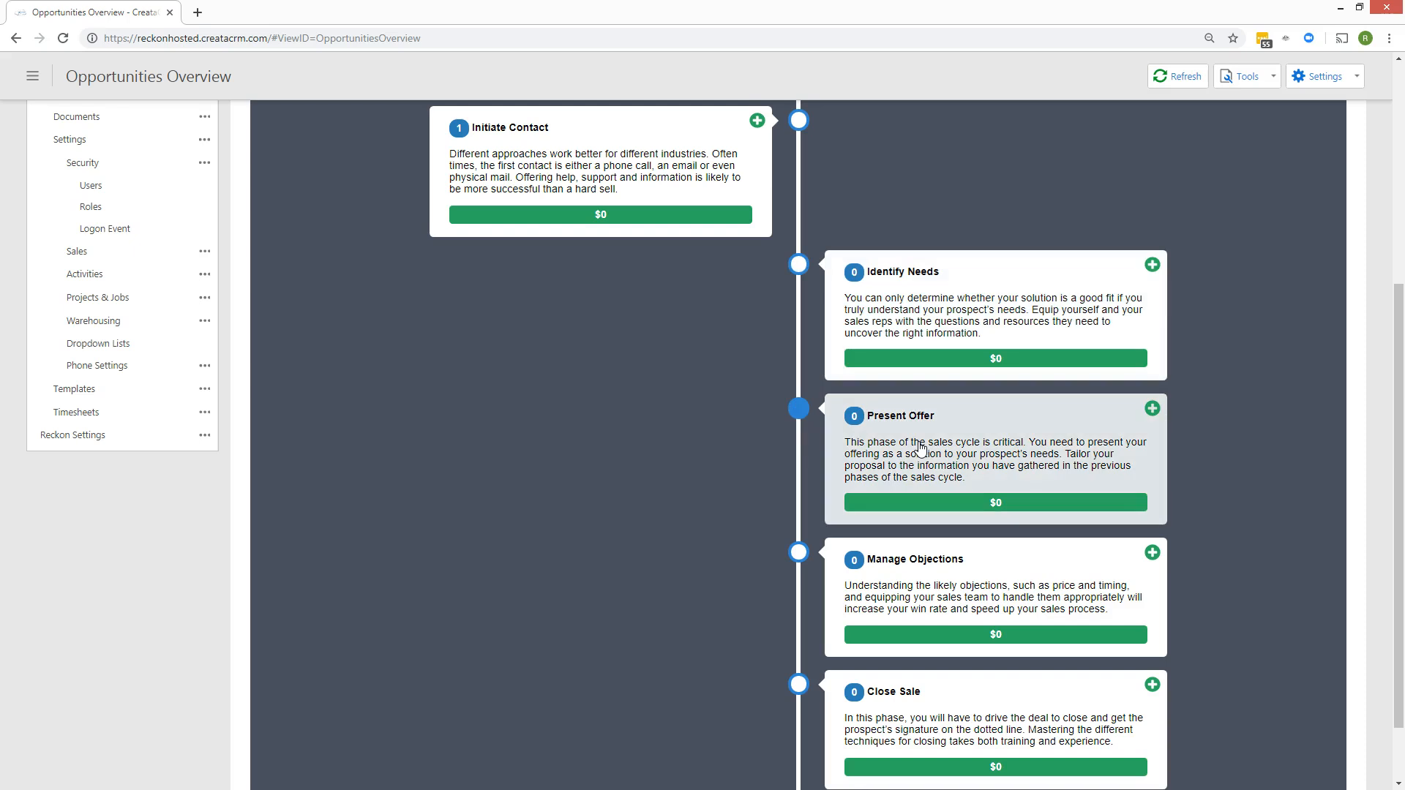
scroll(1039, 494, "down", 1)
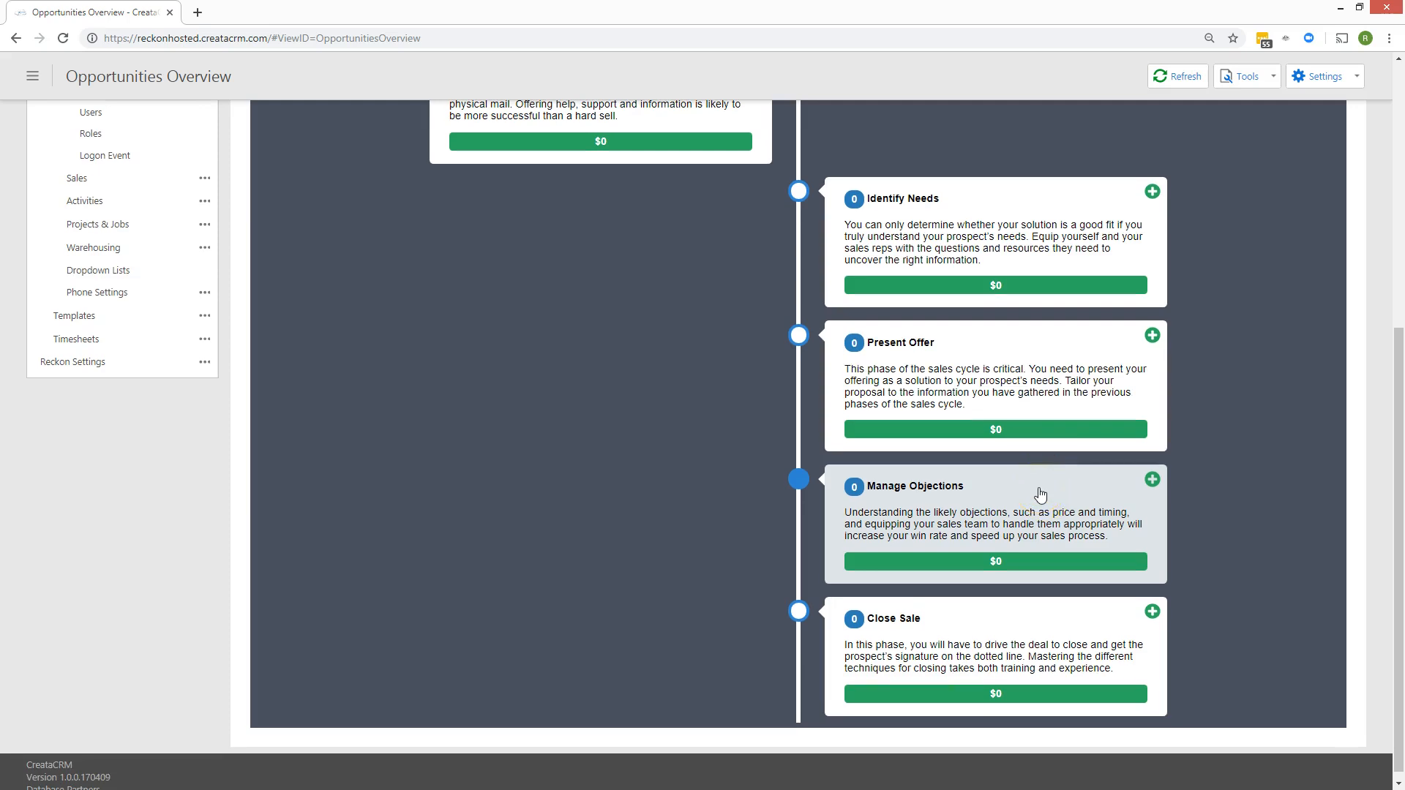
scroll(1032, 492, "down", 1)
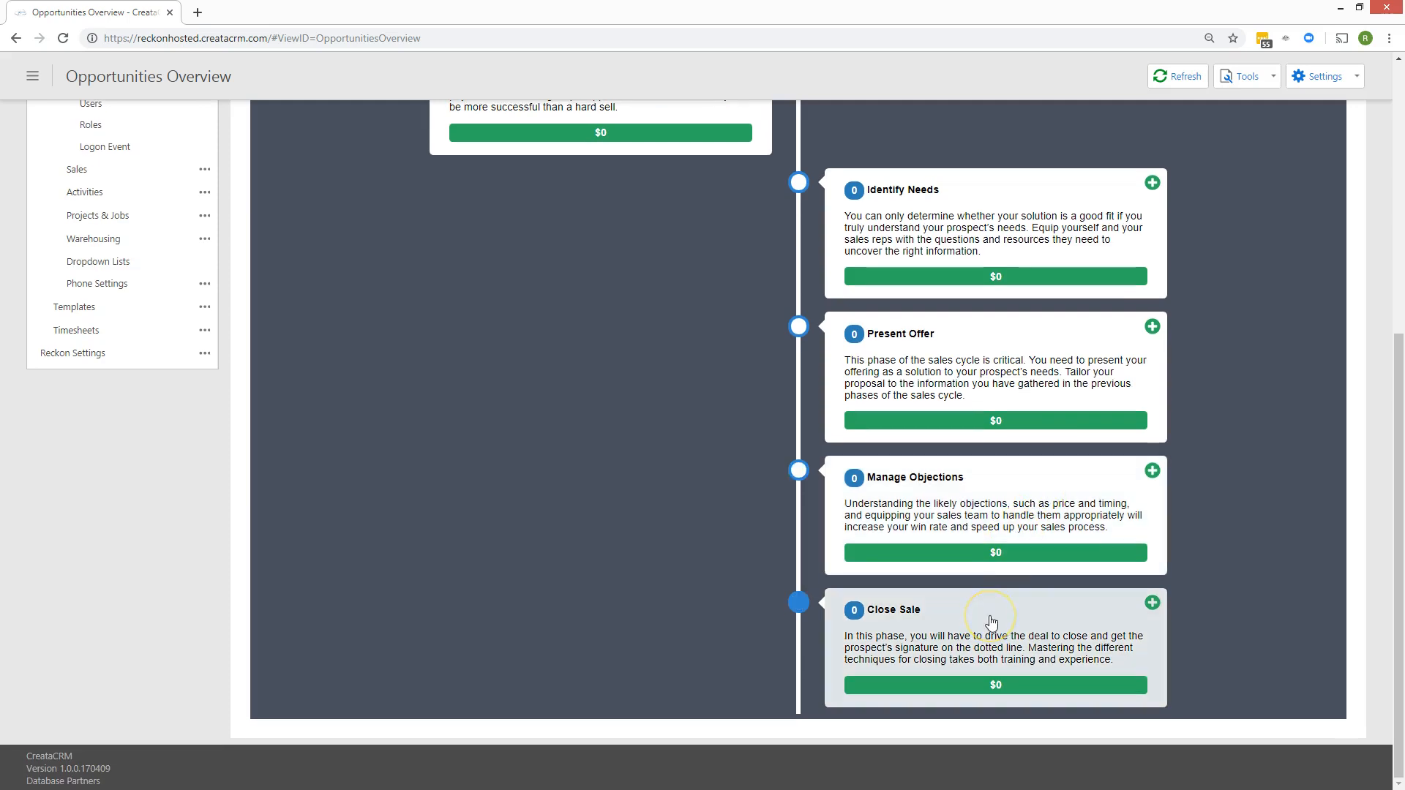
scroll(991, 622, "up", 6)
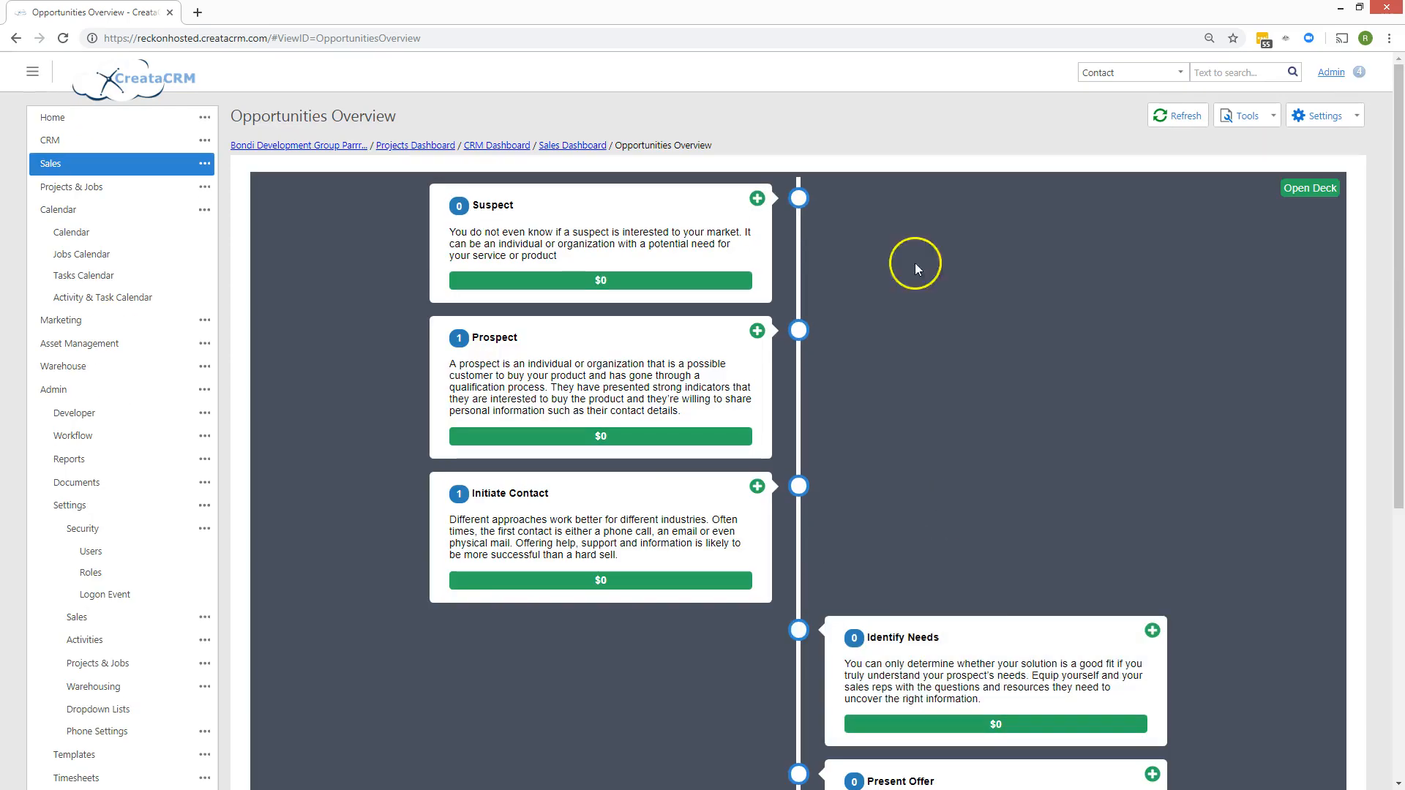
Go back to the Sales Dashboard and show the My Leads list.
left_click(560, 146)
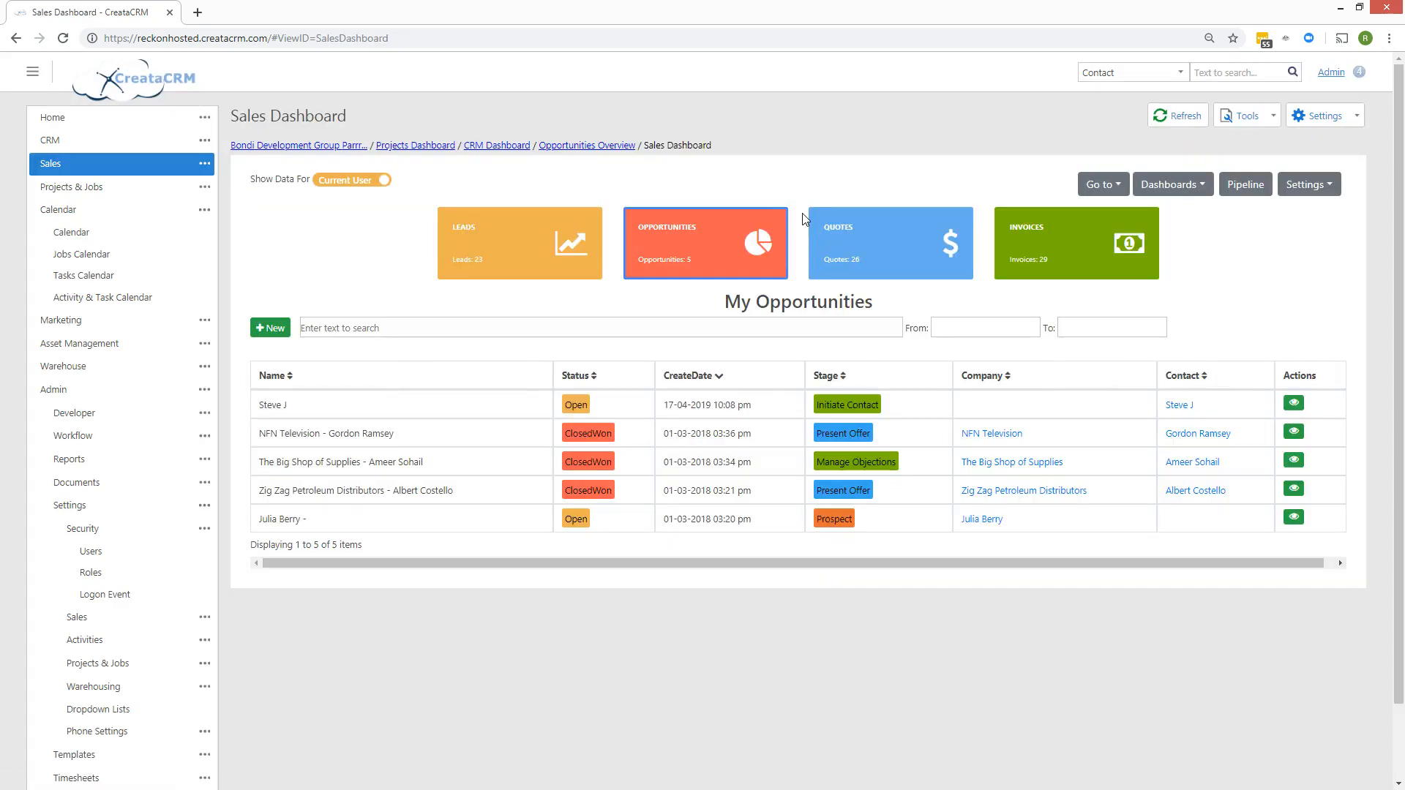
left_click(542, 261)
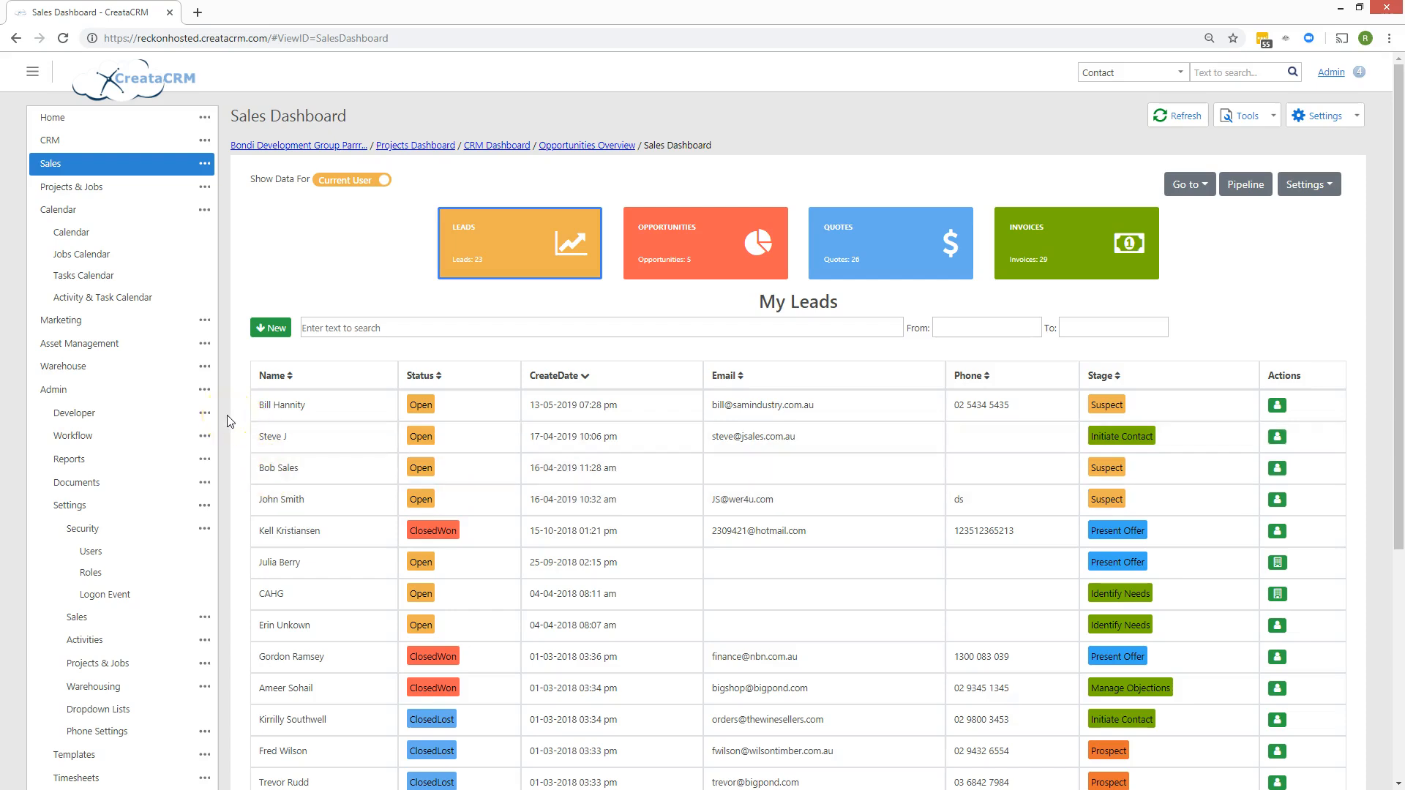
Start a new lead with the contact's name and add 'Database Partners' as a new company.
left_click(271, 327)
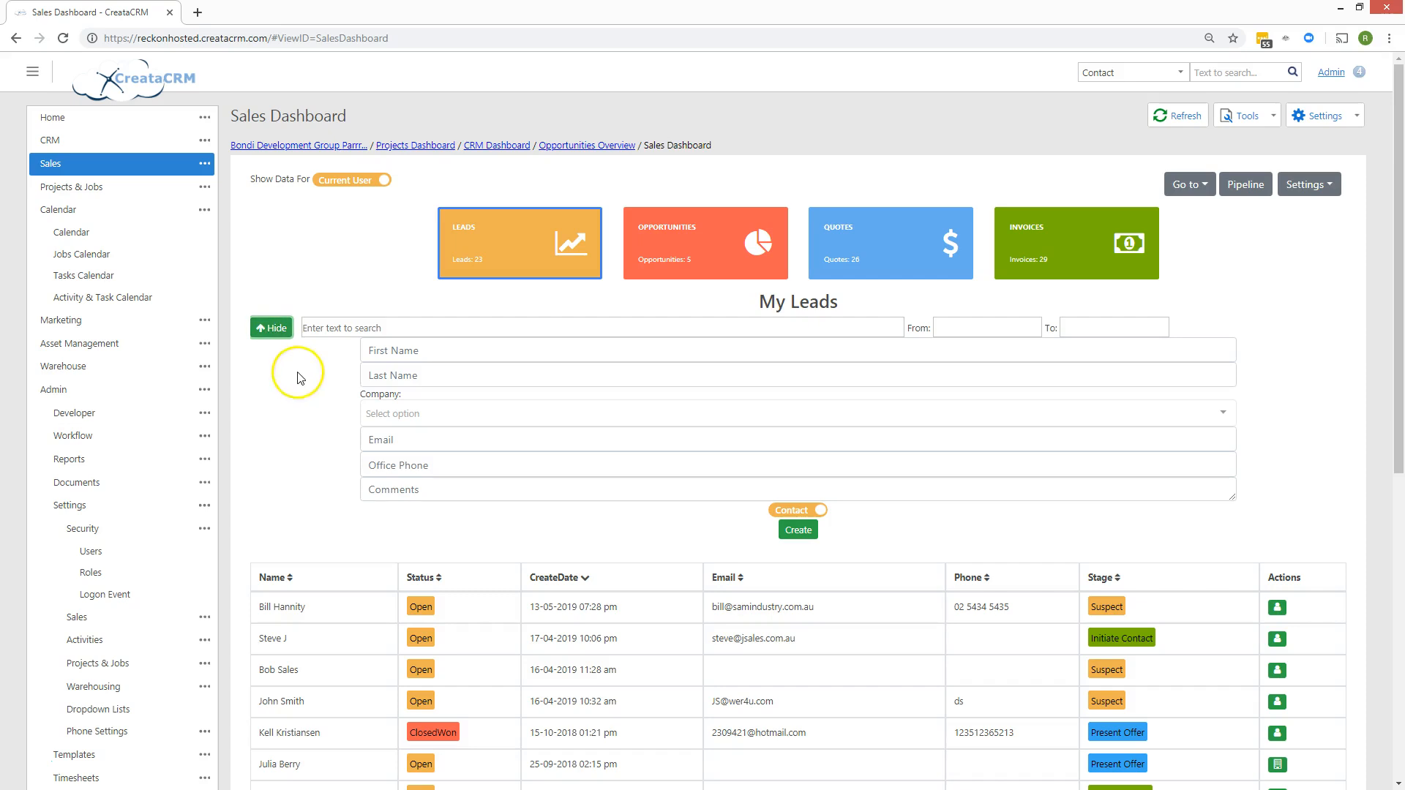
left_click(371, 352)
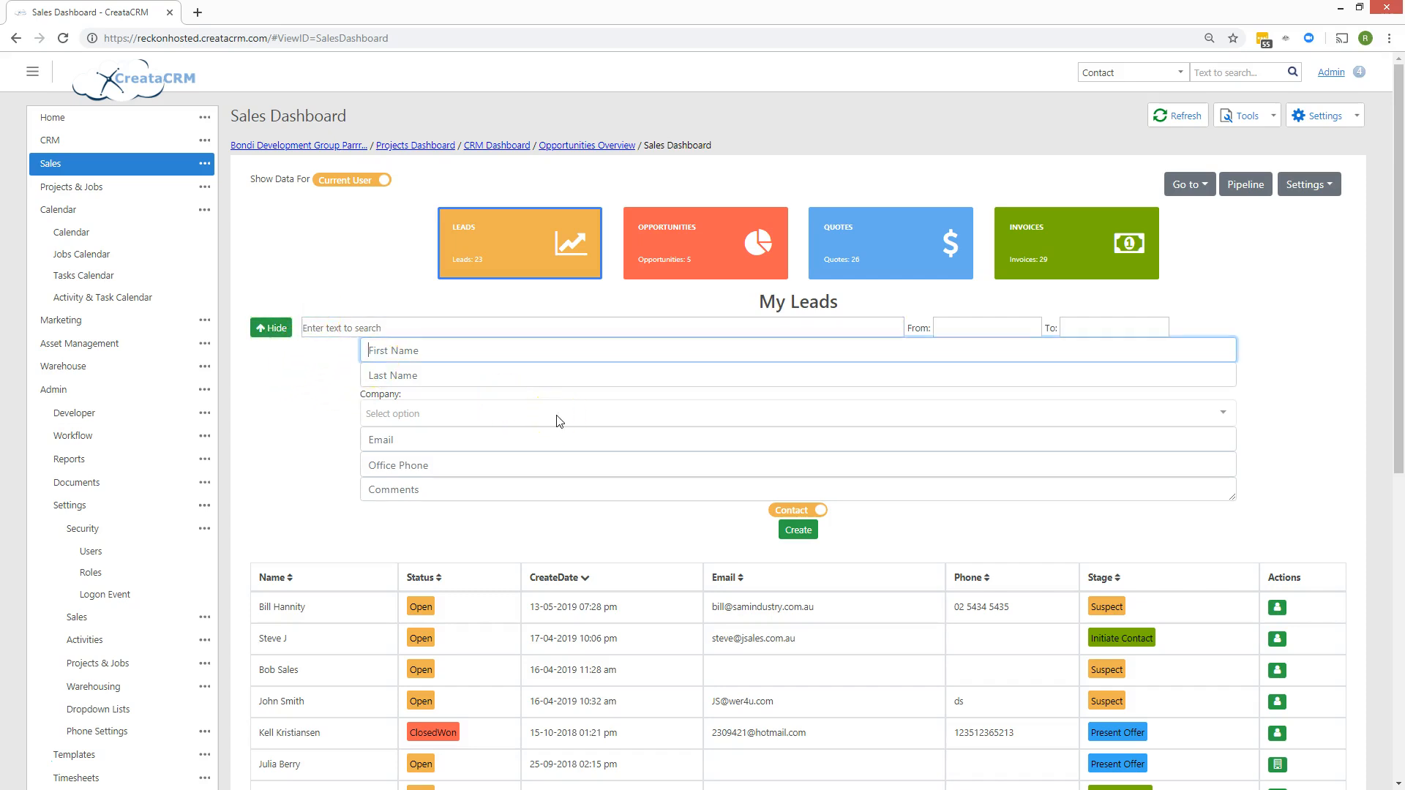
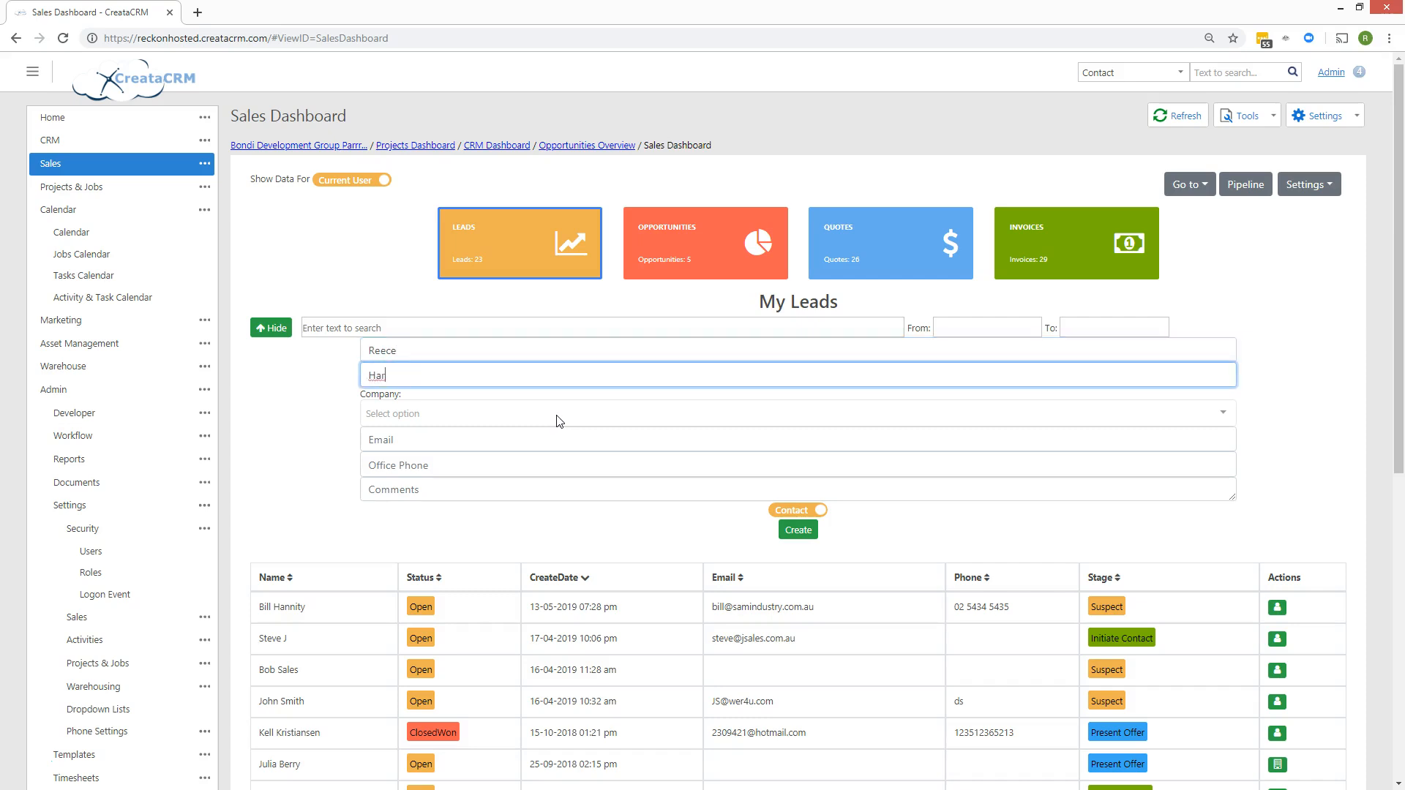
key("Tab")
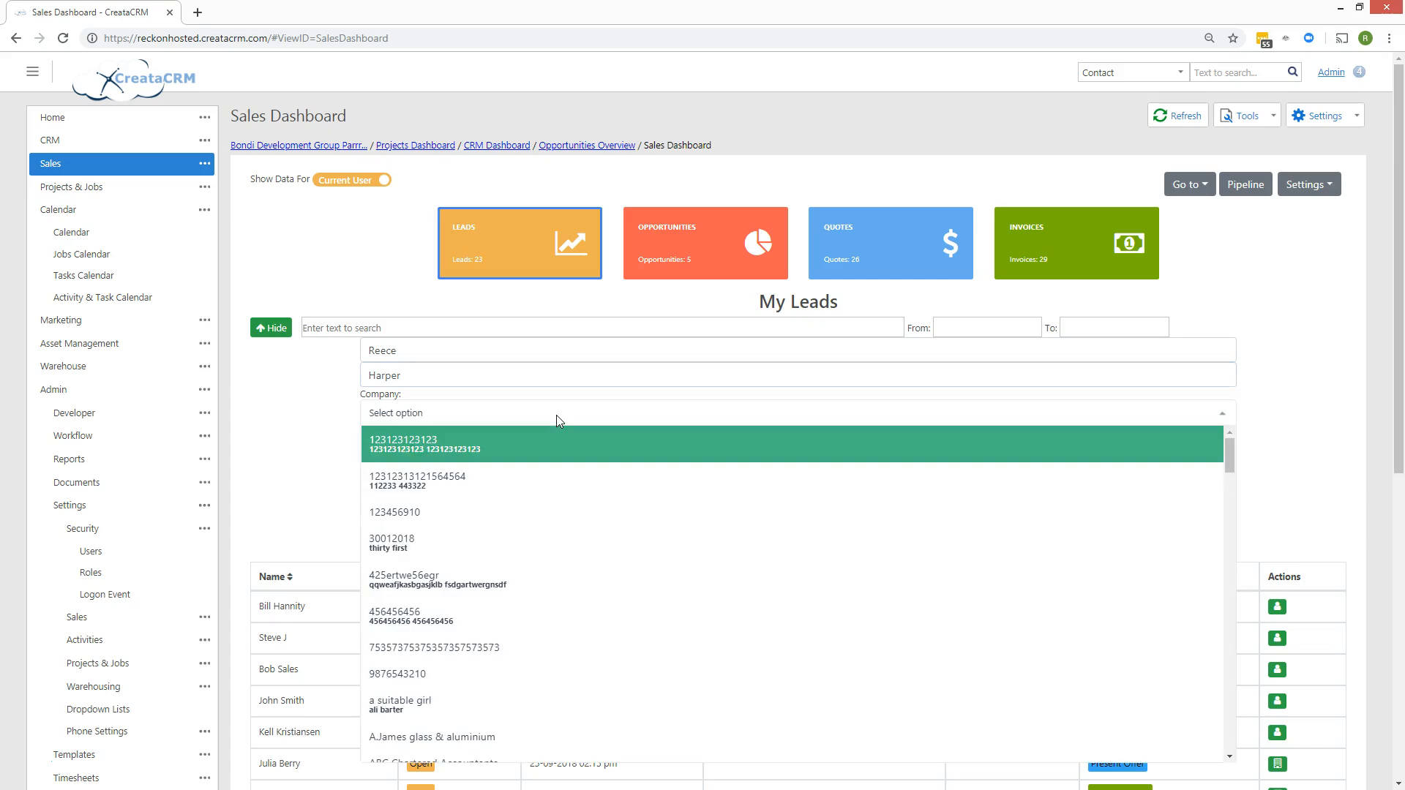
type("database partn")
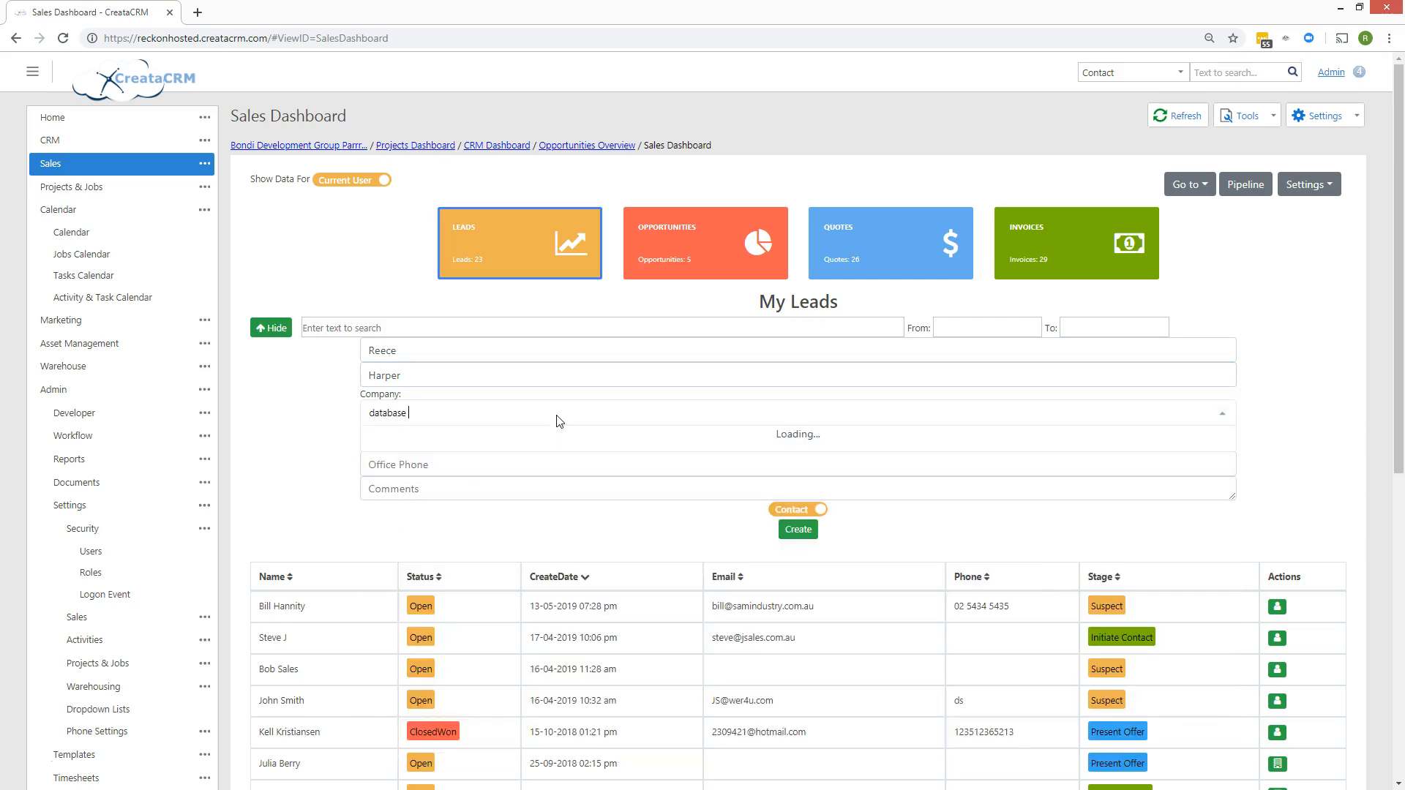
type("ers")
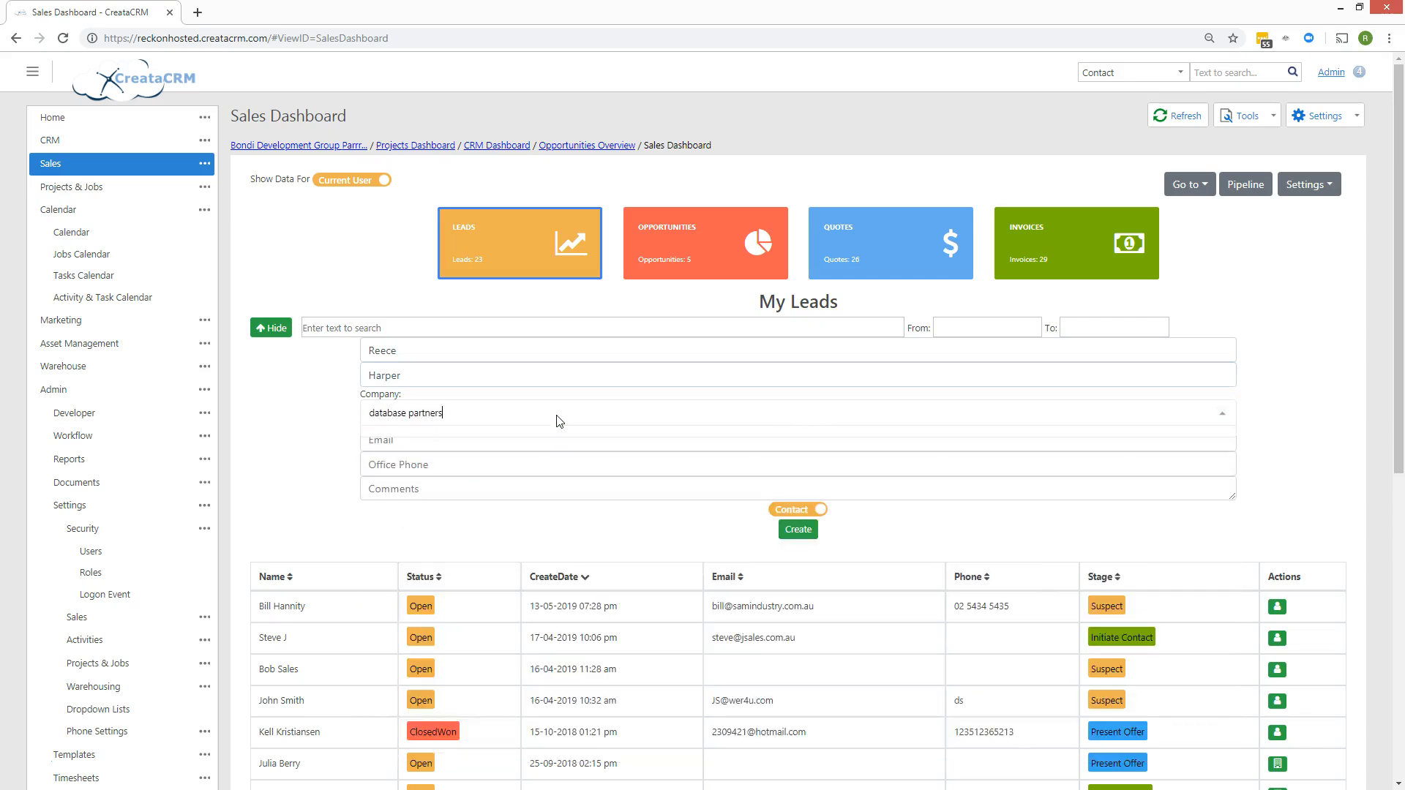
key("BackSpace")
type("P")
key("BackSpace")
type("D")
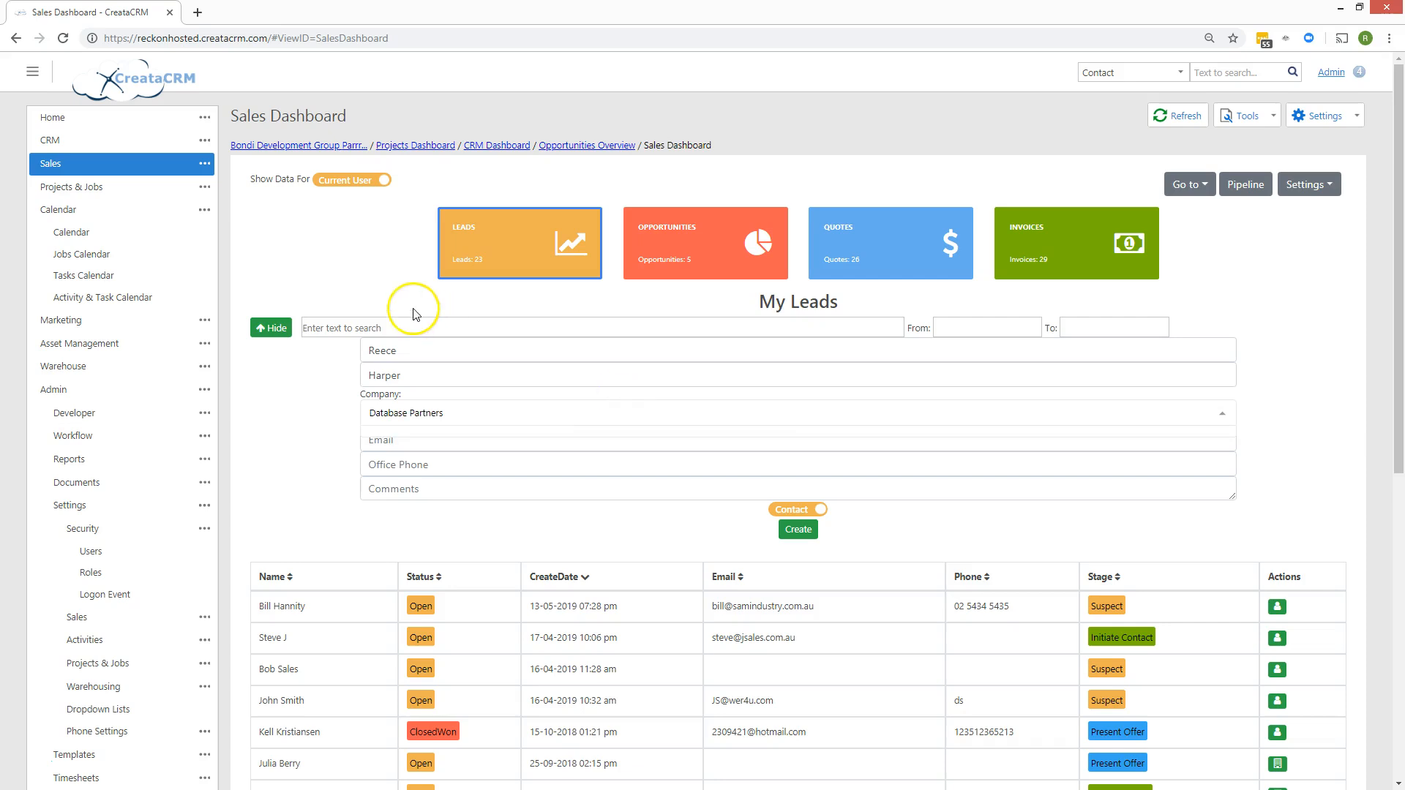
left_click(351, 462)
Enter the contact's e-mail, office phone and a comment about needing more information, then set the lead to Company.
left_click(380, 443)
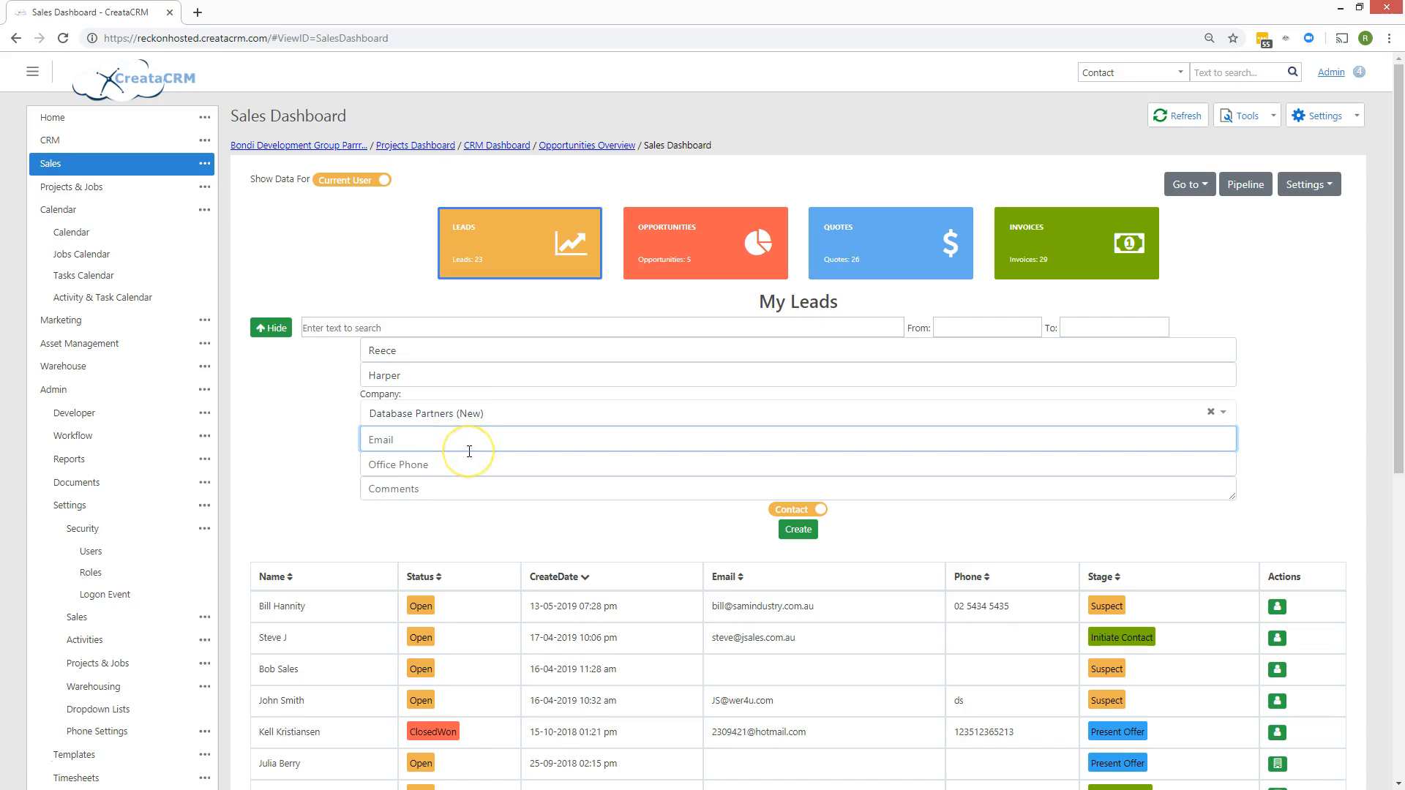
key("Tab")
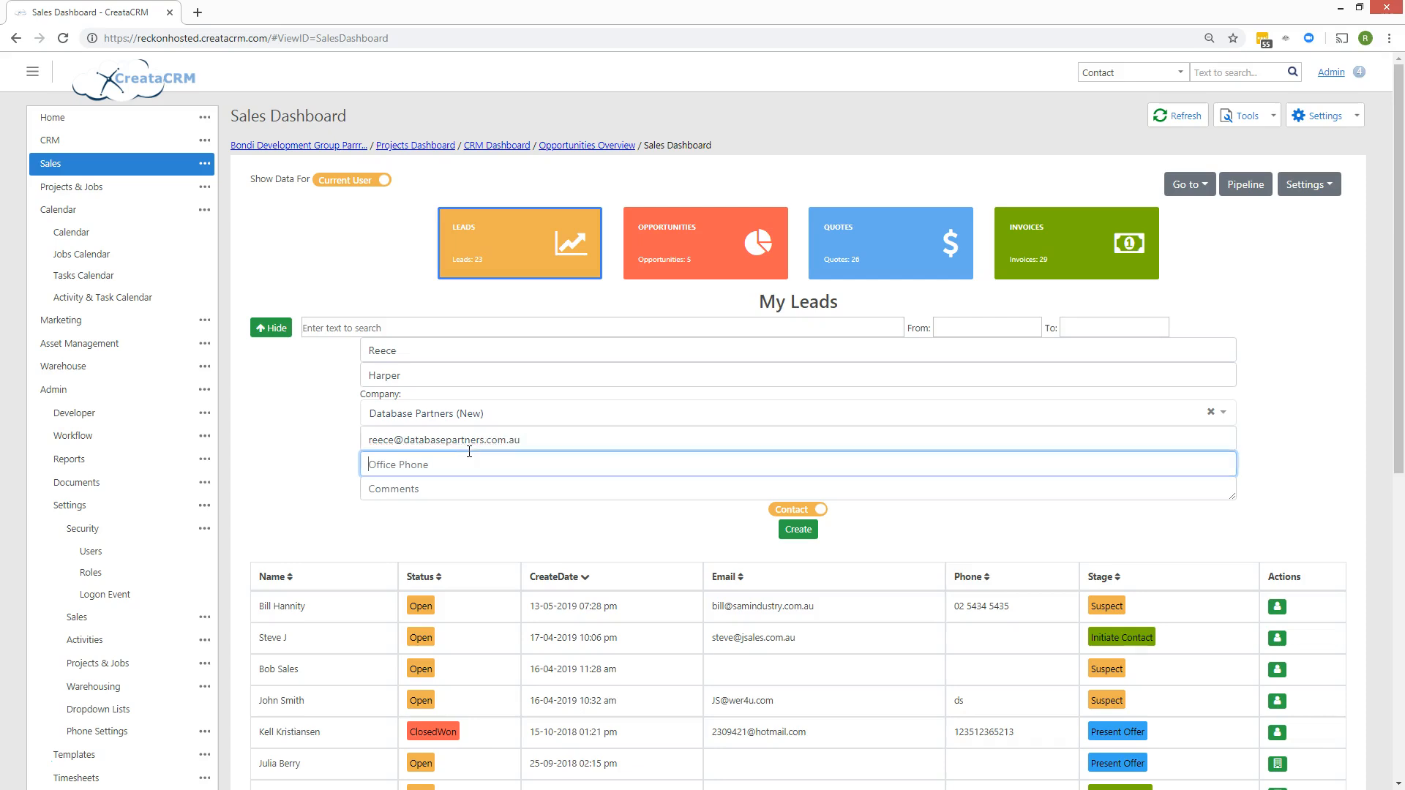
key("Tab")
type("this")
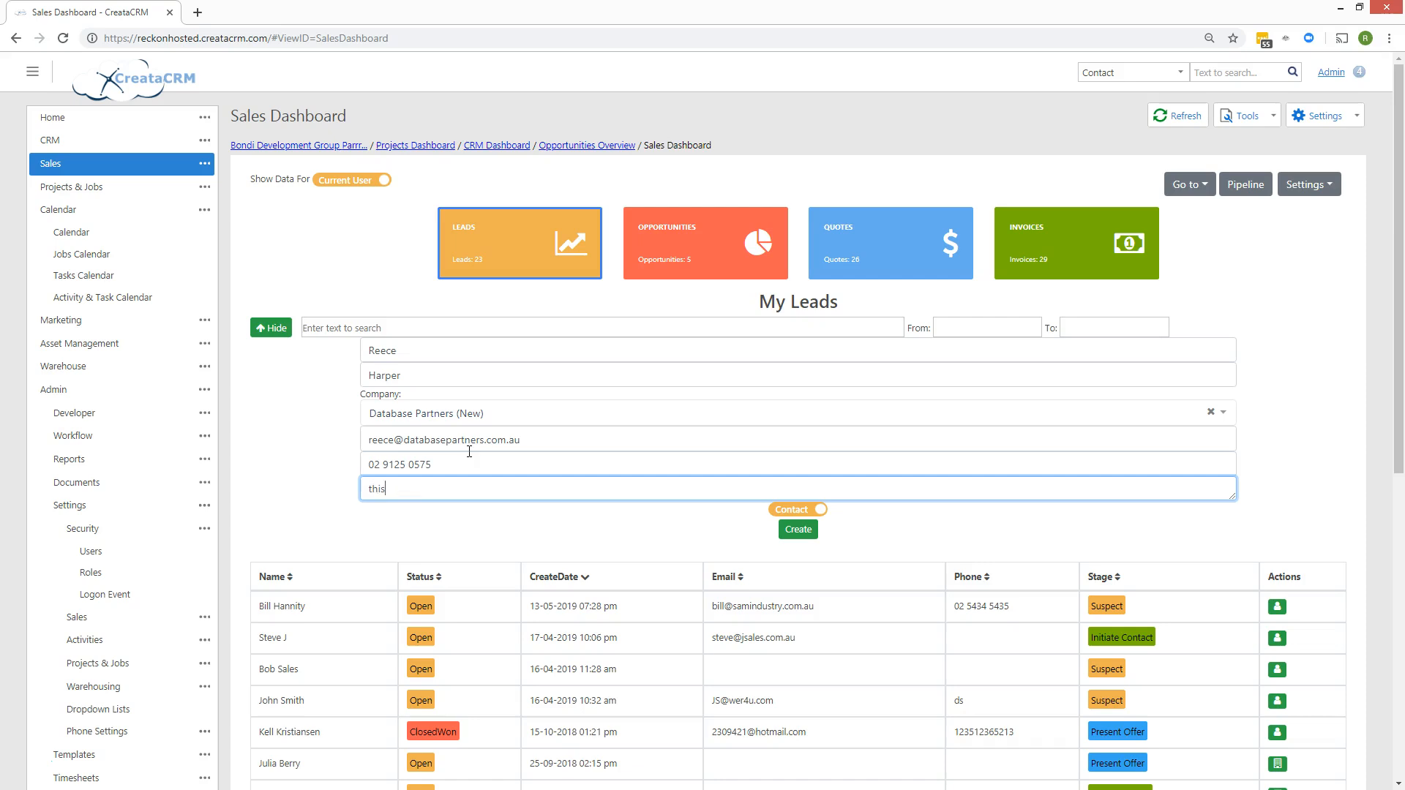
type(" person needs more information about x")
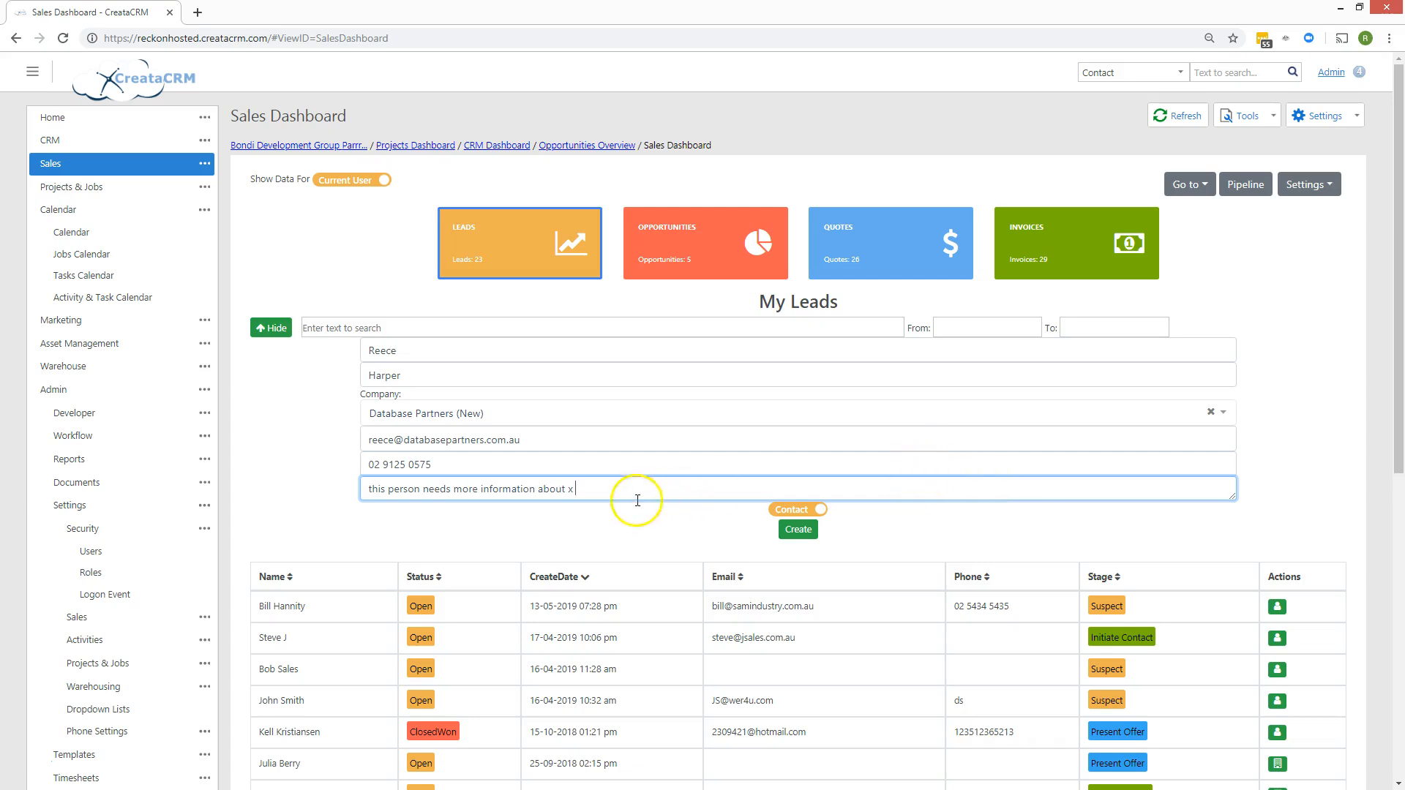
left_click(804, 512)
left_click(808, 511)
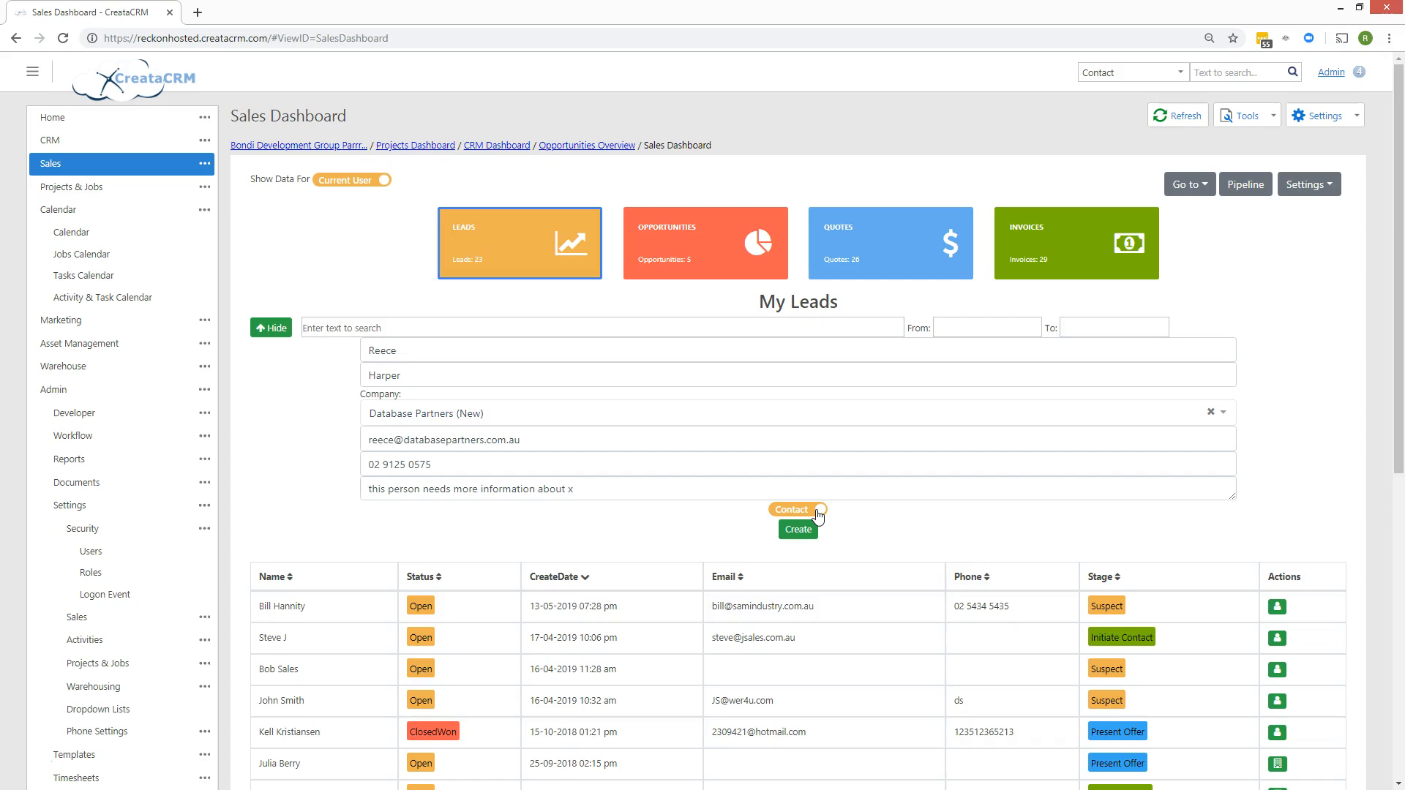
left_click(818, 515)
Set the lead type to Company and create the Database Partners lead.
left_click(814, 514)
left_click(812, 510)
left_click(791, 508)
left_click(801, 511)
left_click(796, 532)
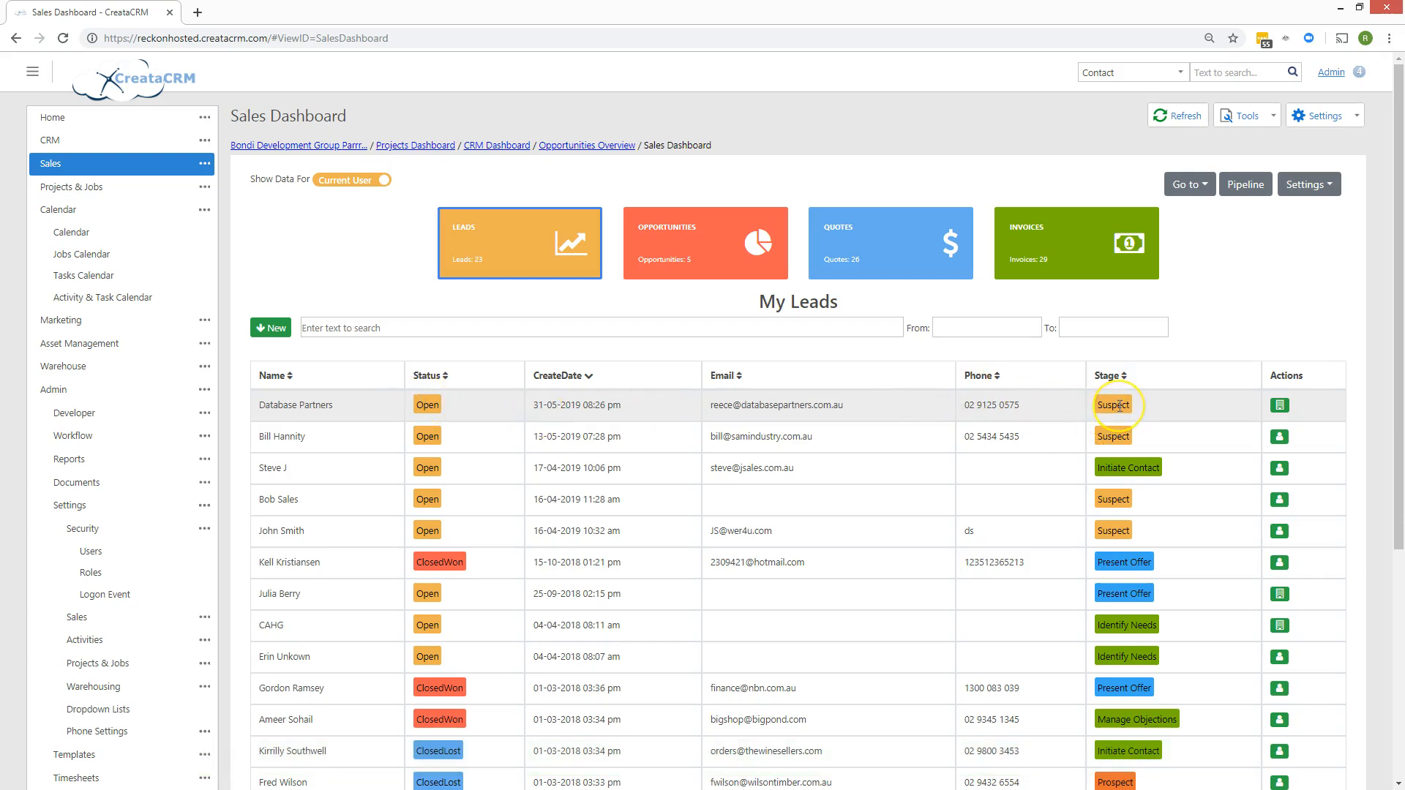
Change the Sales Cycle process's default starting stage from Suspect to Prospect.
left_click(1325, 187)
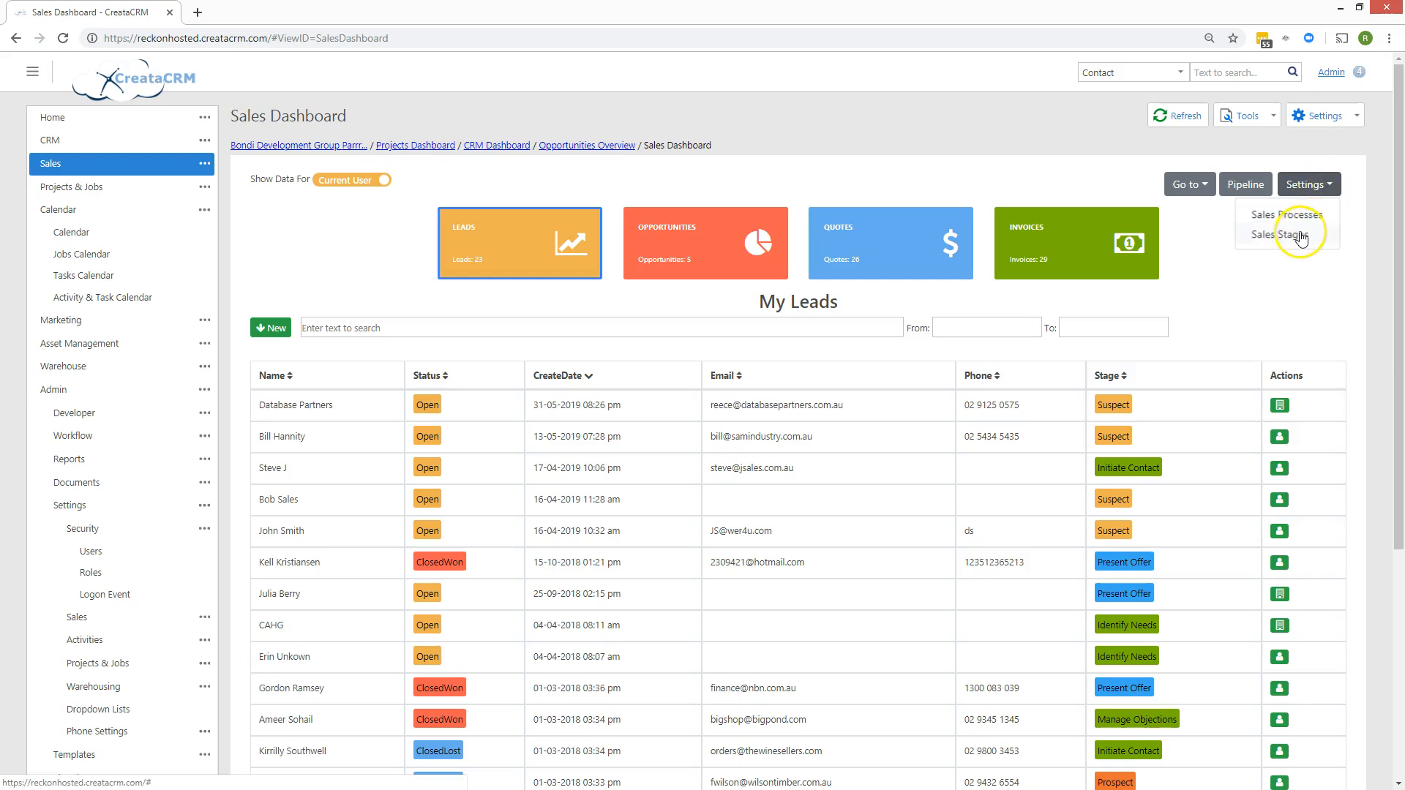
left_click(1288, 212)
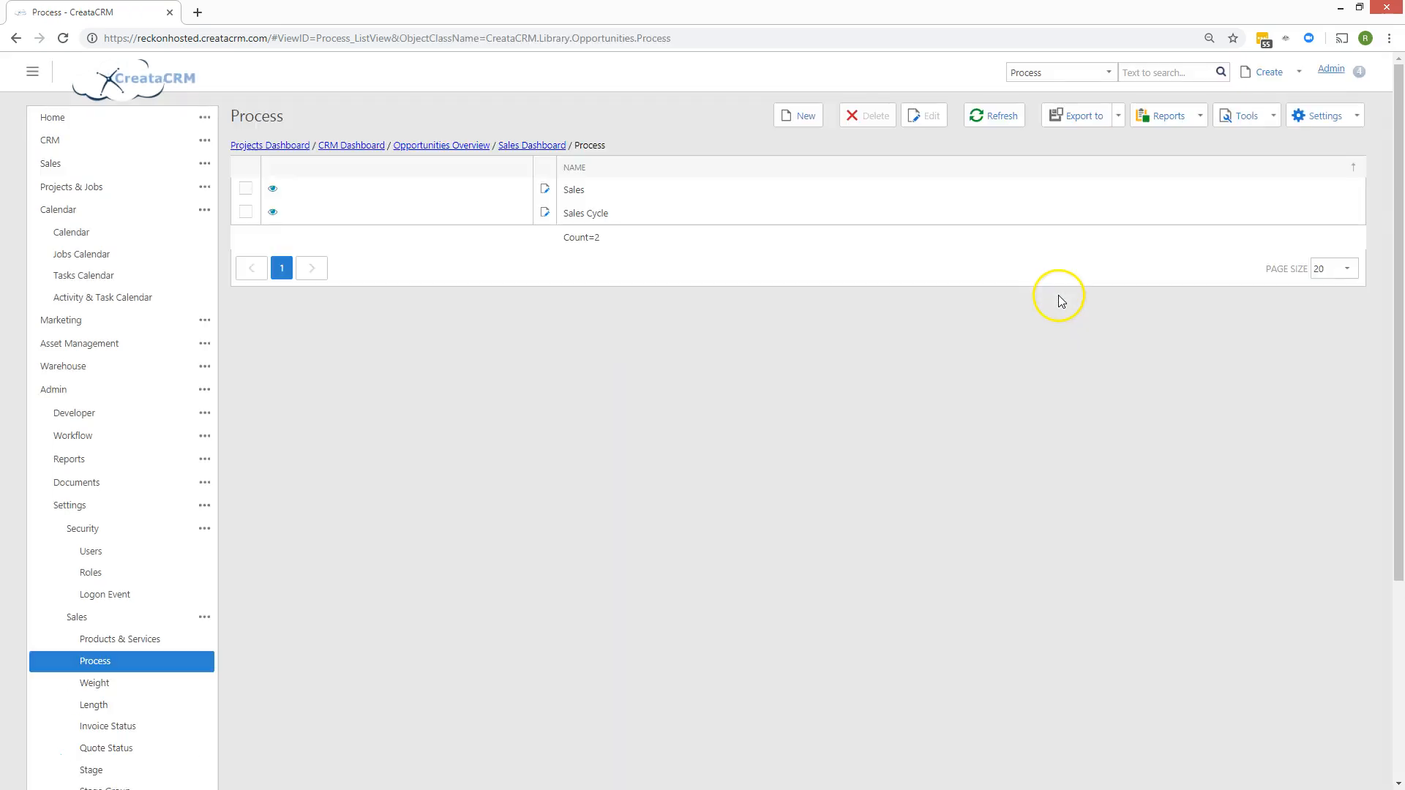
double_click(575, 213)
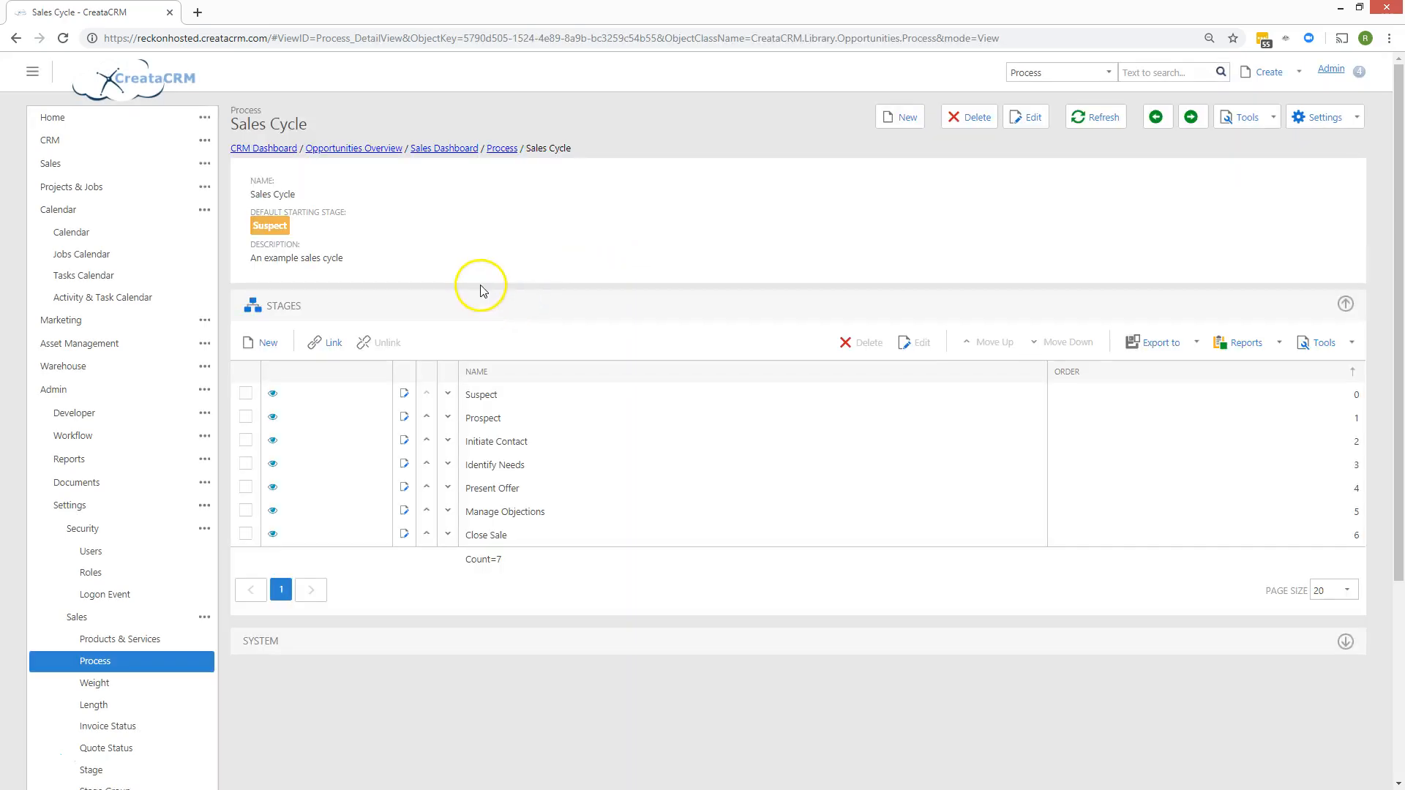
left_click(297, 229)
left_click(285, 230)
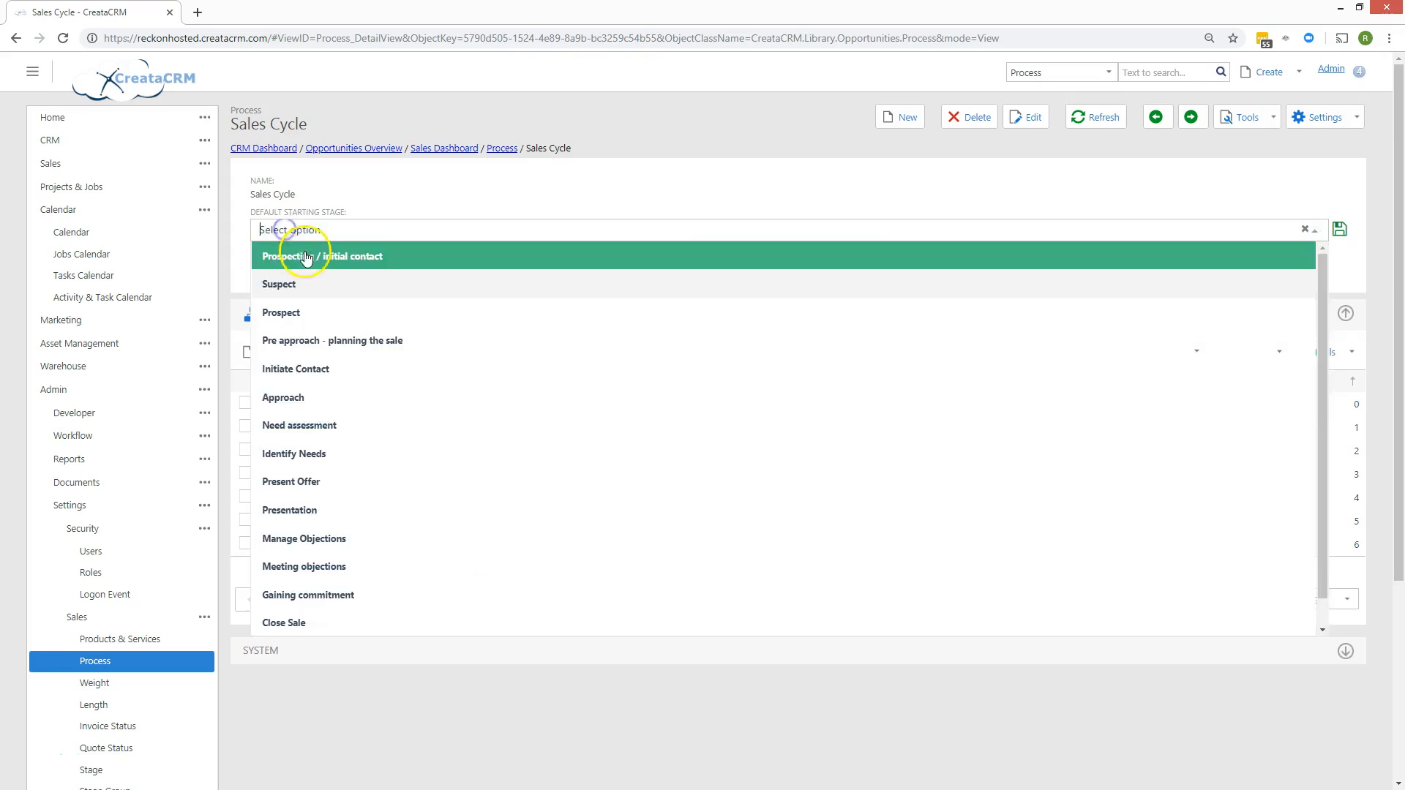
left_click(322, 313)
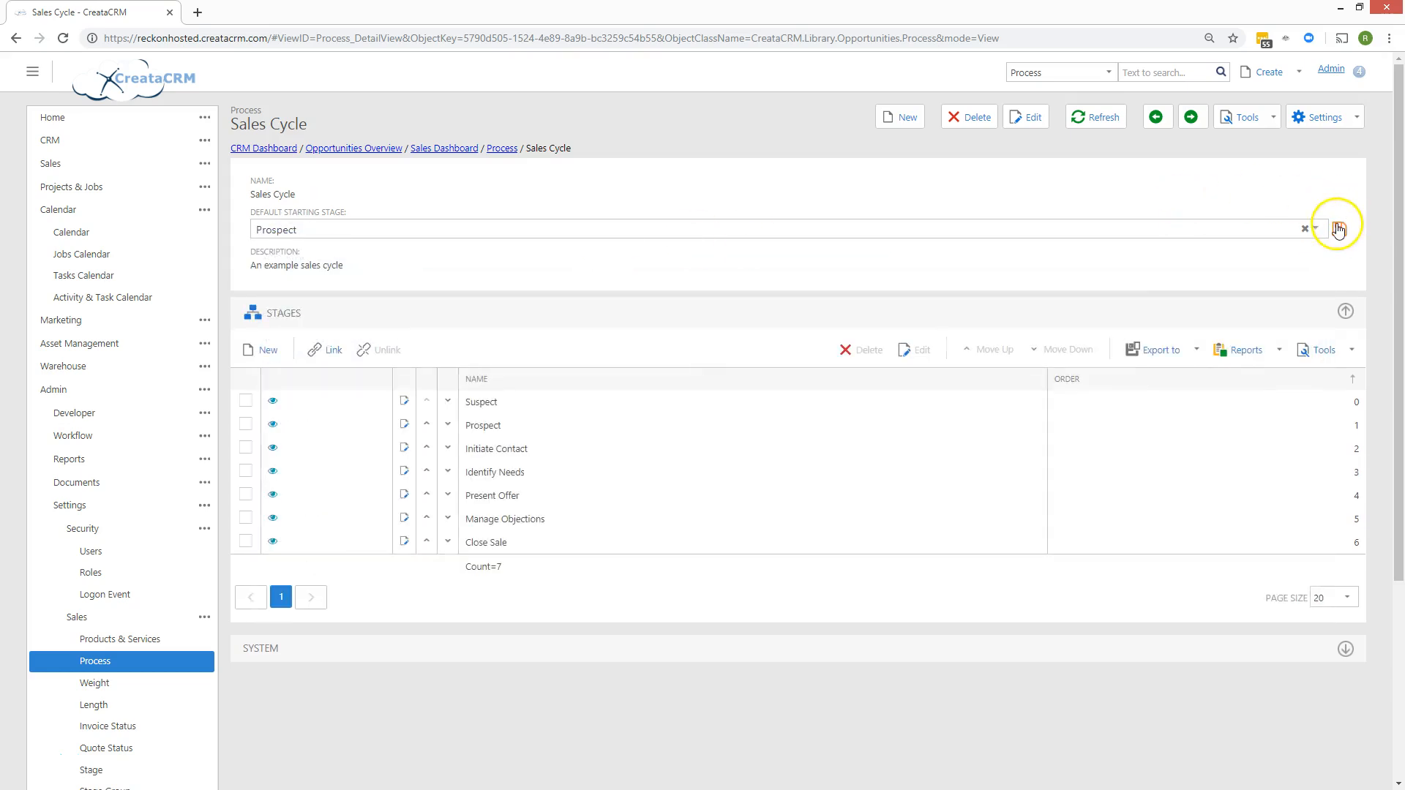
left_click(469, 149)
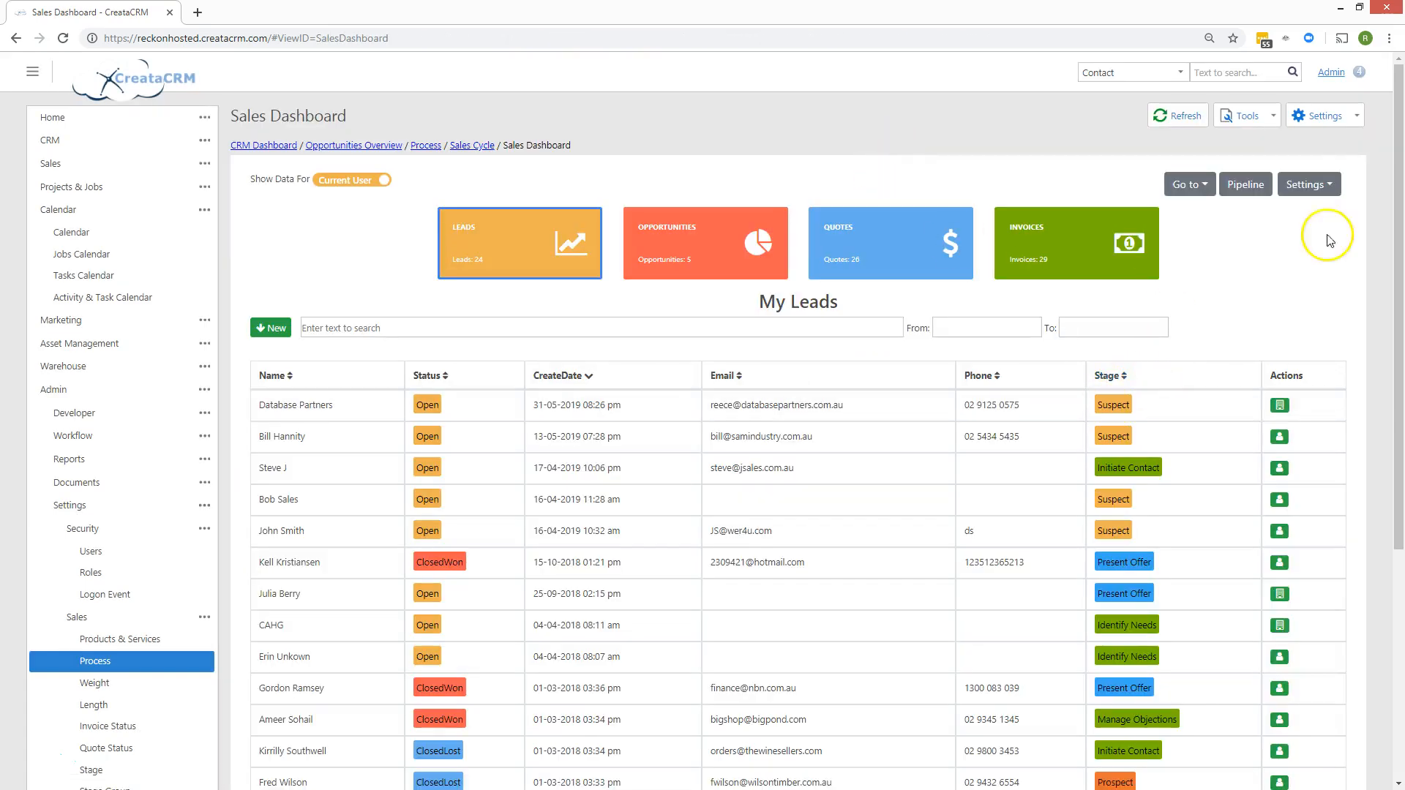
Open the Database Partners company record from its row's Actions button.
left_click(1324, 184)
left_click(1259, 275)
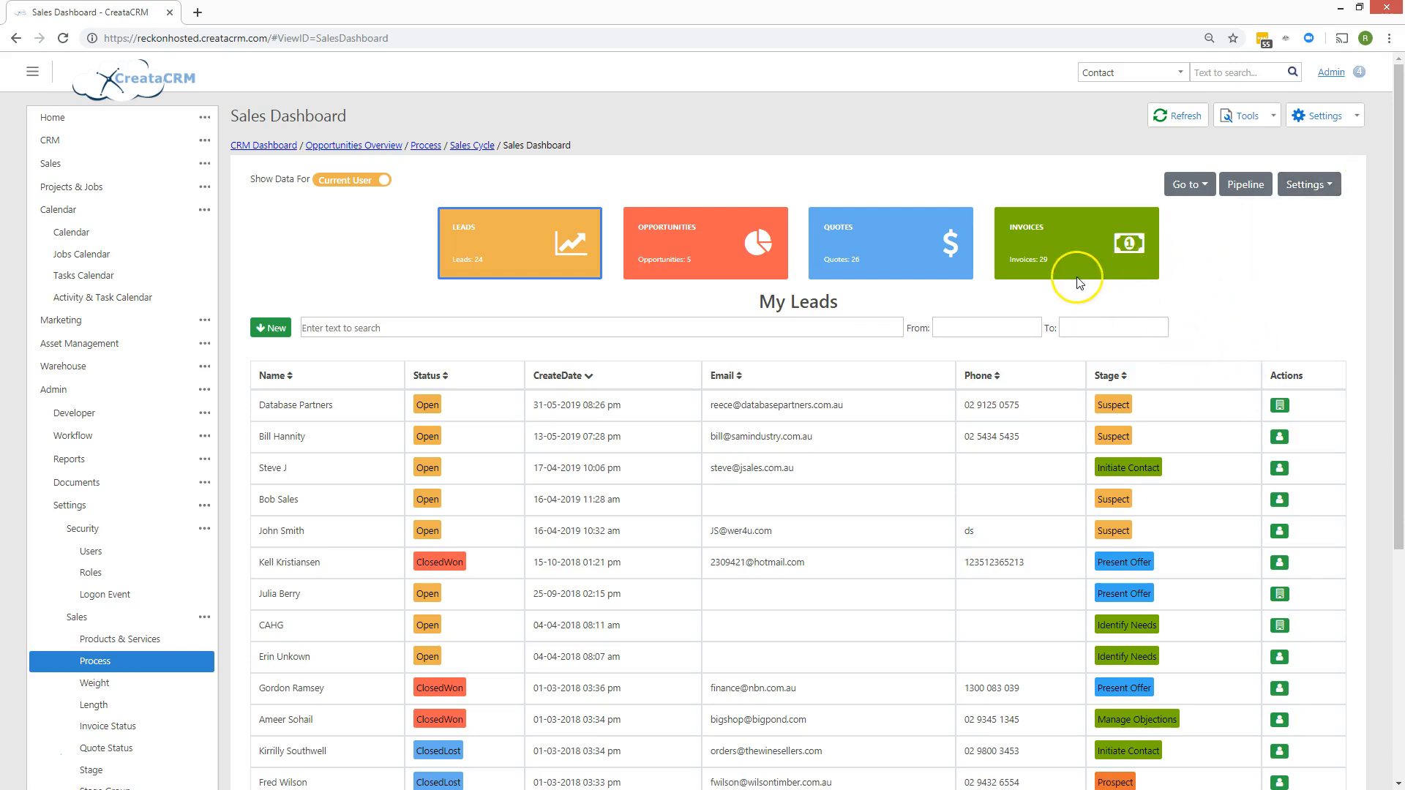
left_click(1279, 406)
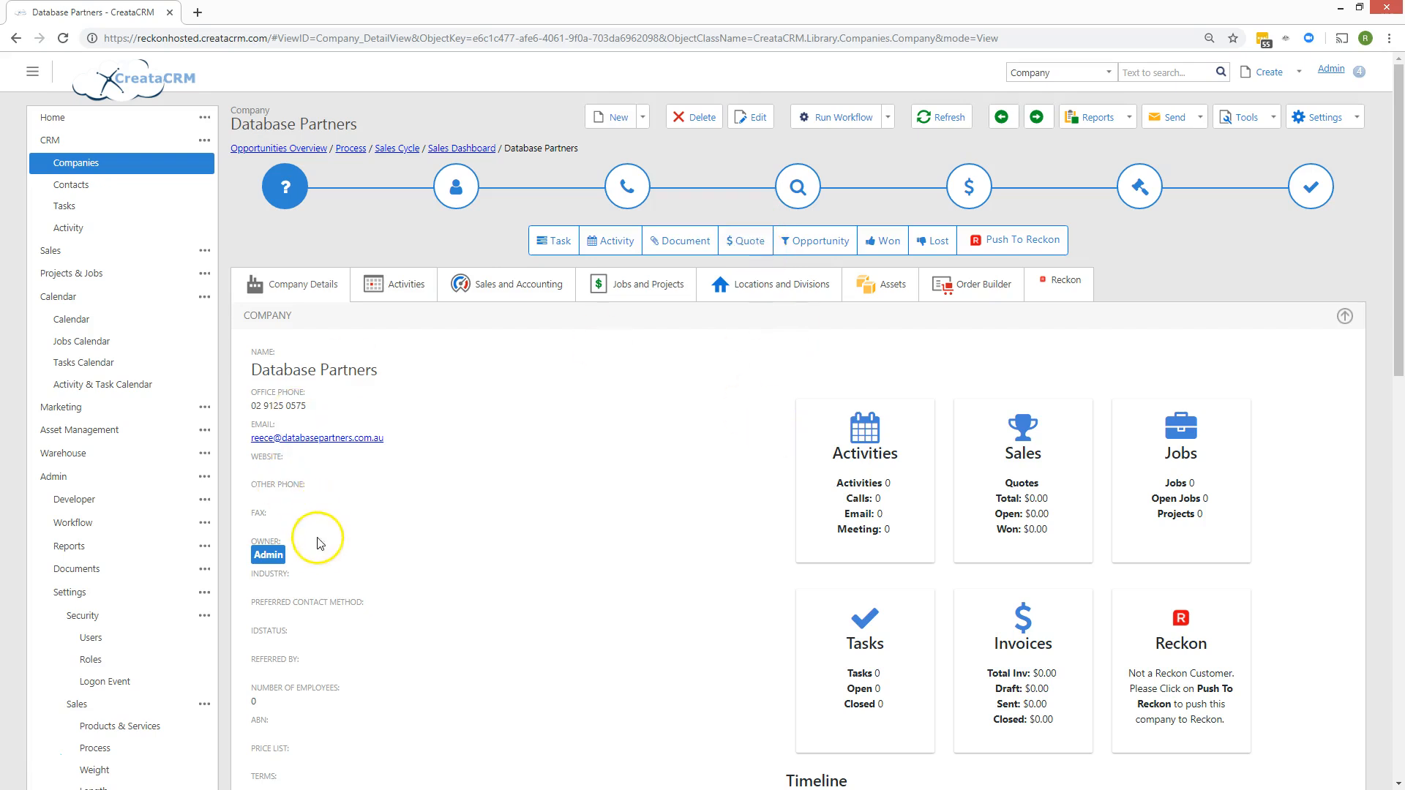
scroll(329, 539, "down", 5)
scroll(329, 539, "up", 5)
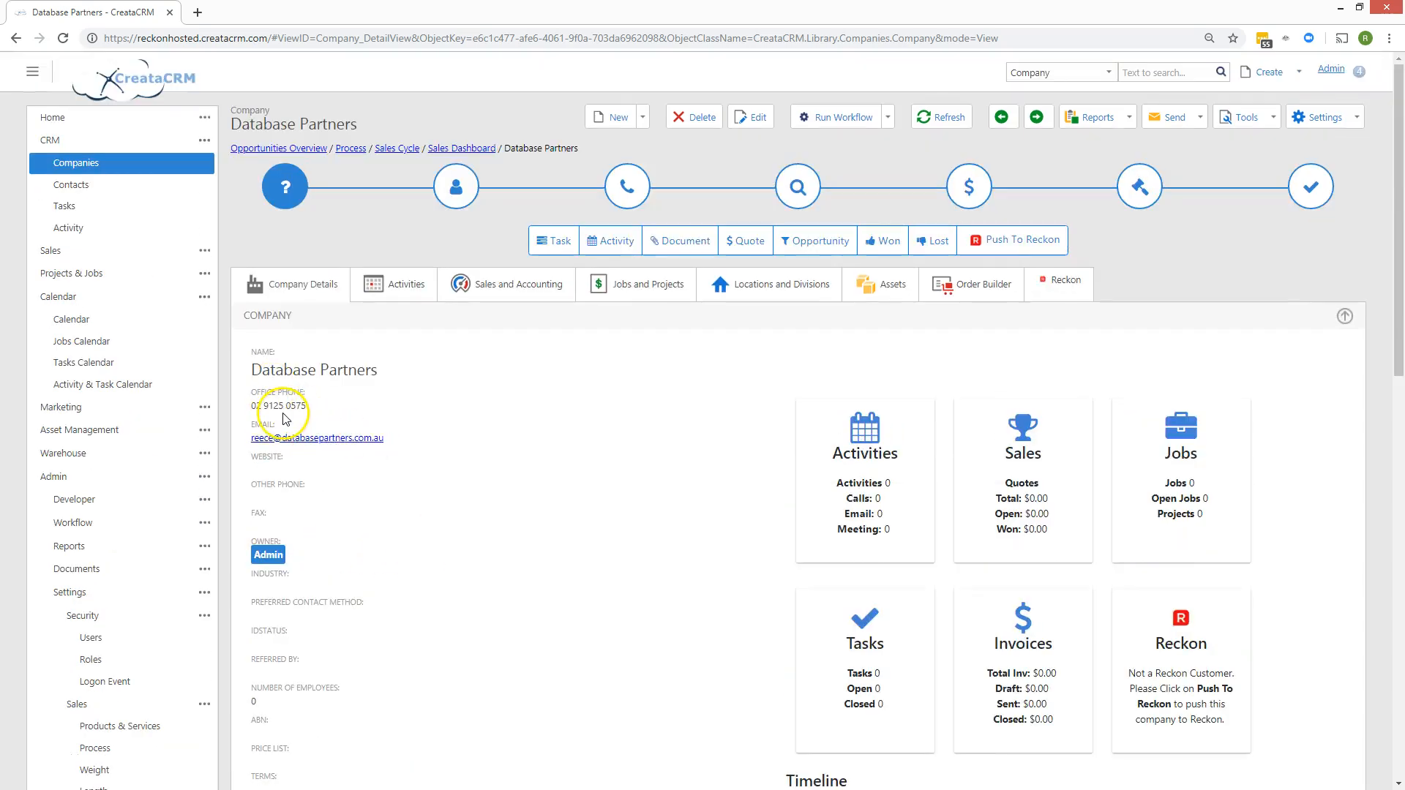
left_click(612, 245)
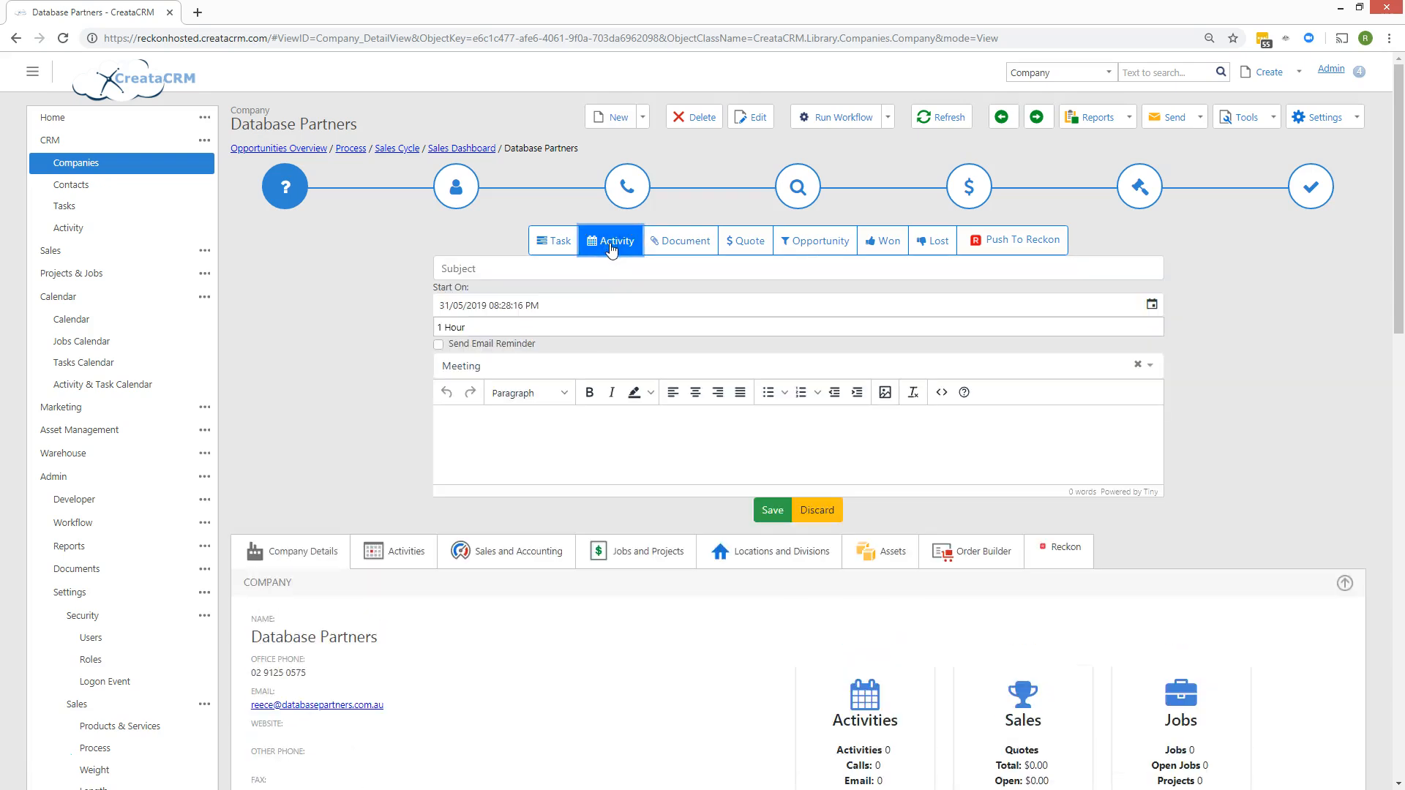
Create a Sales Call activity with the subject 'follow up'.
left_click(491, 265)
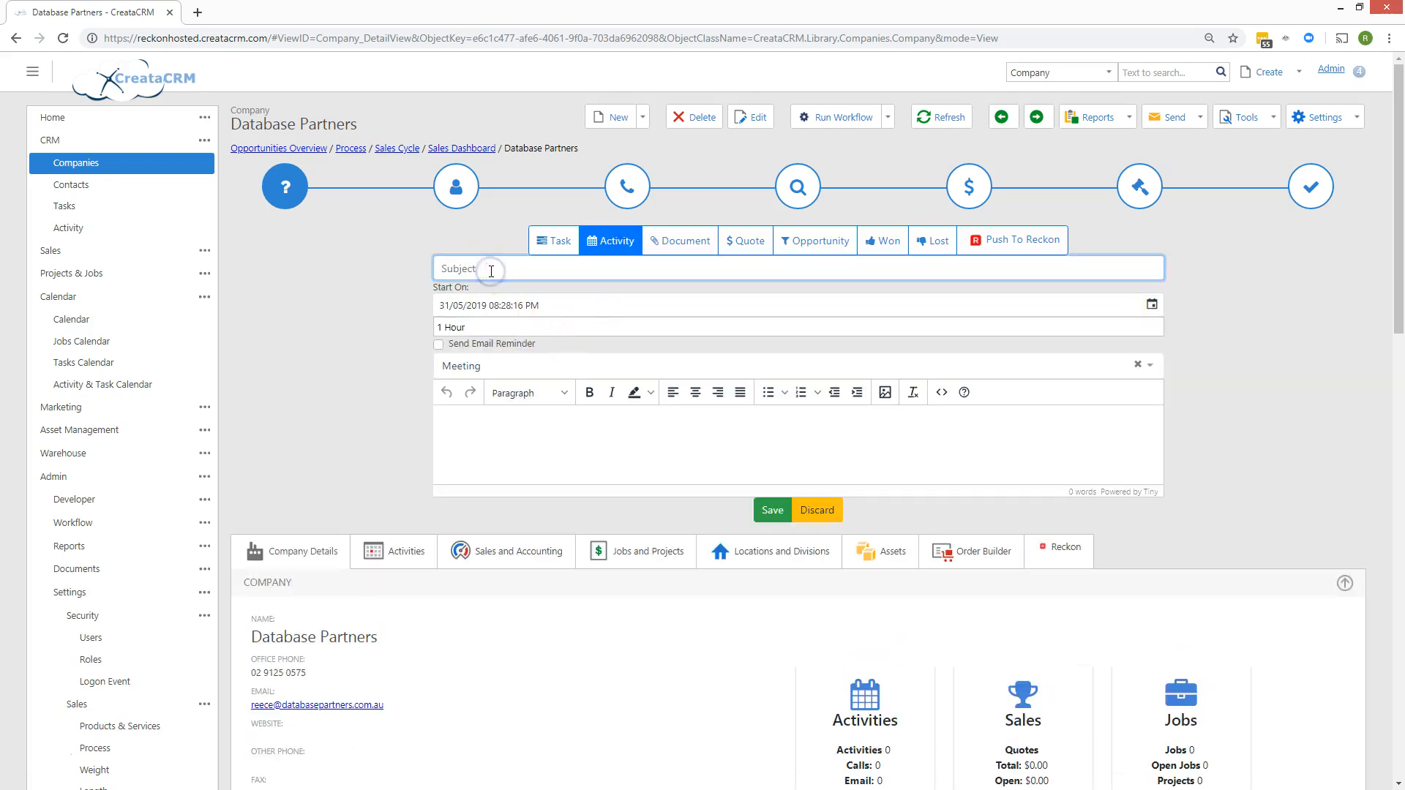
type("follow up")
left_click(505, 368)
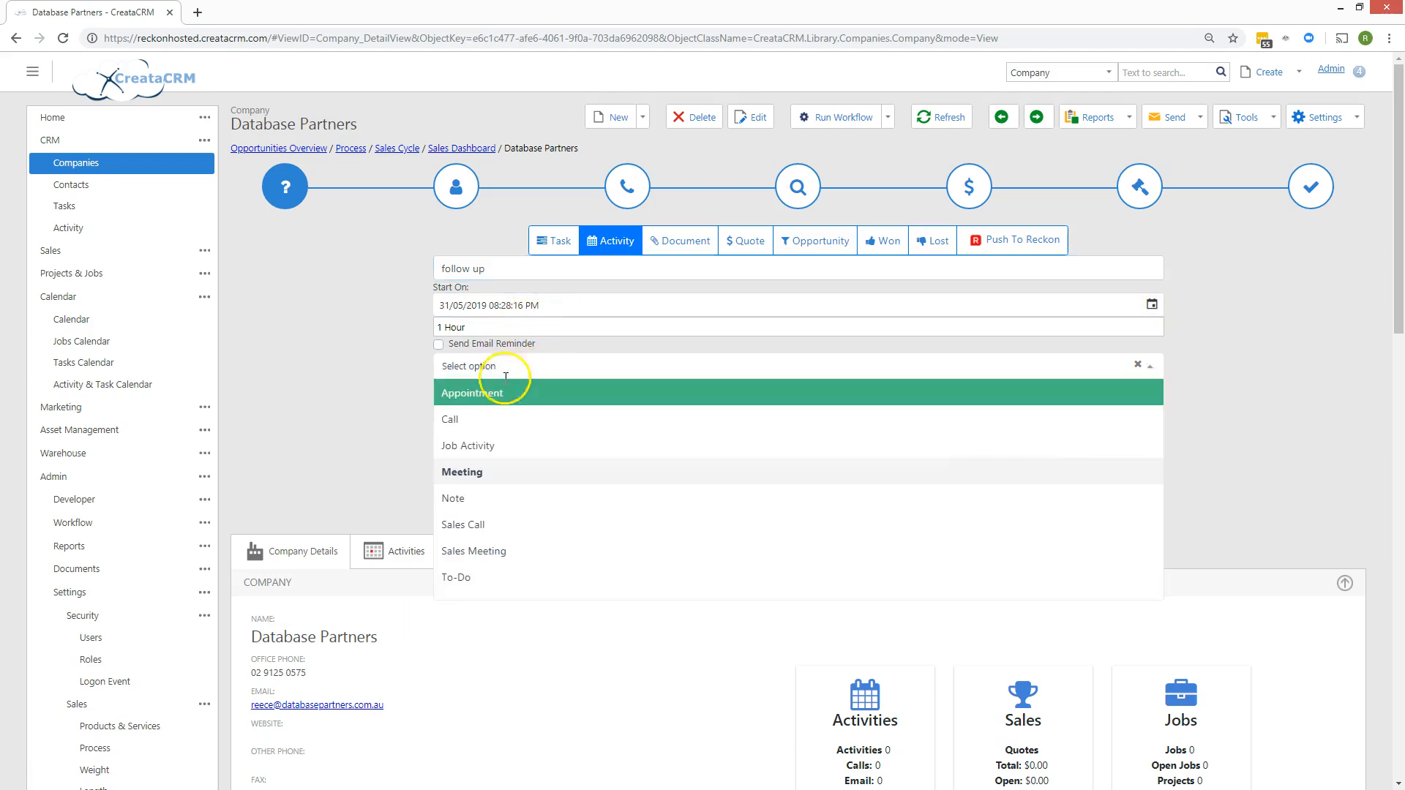
left_click(539, 521)
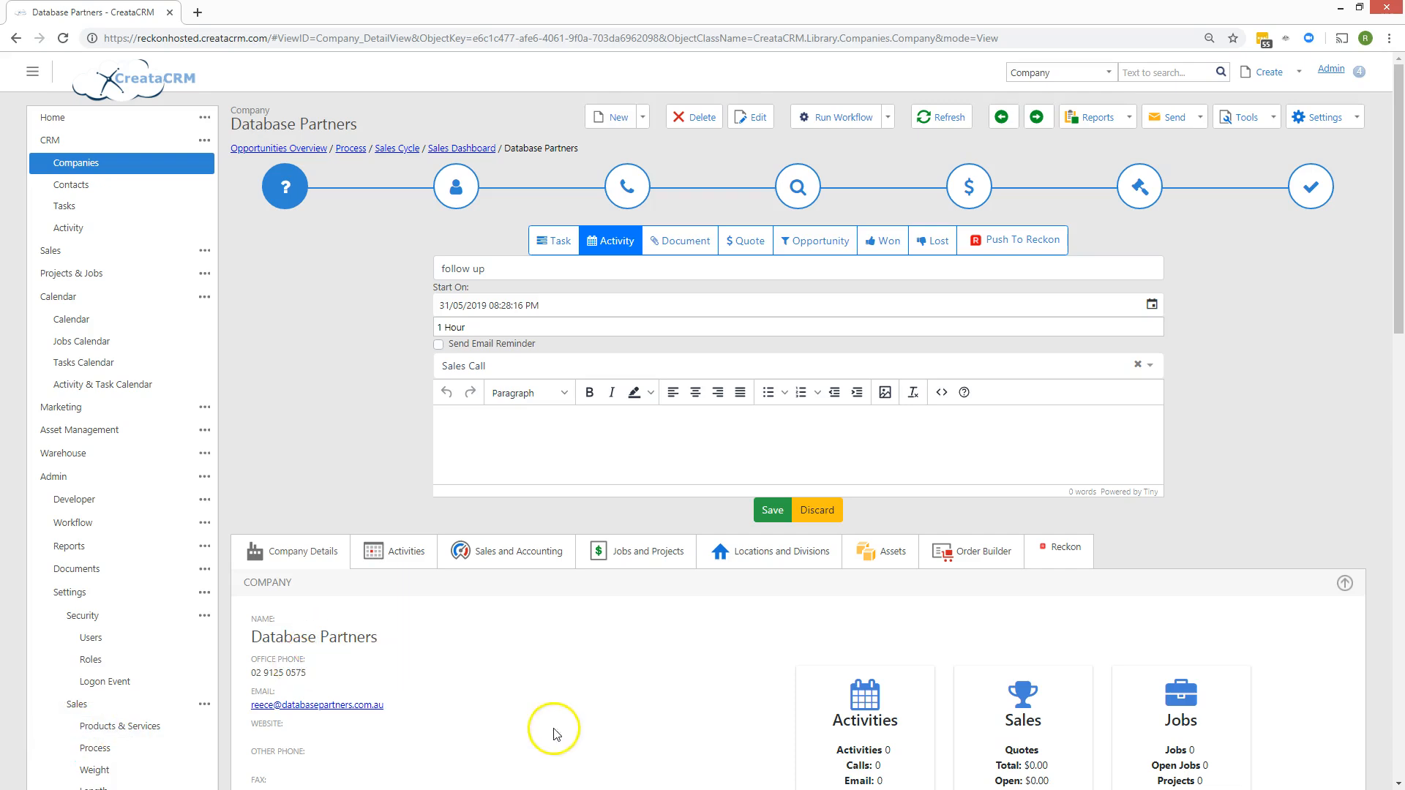
Add the note 'spoke to the person, and they are keen on X' and save the activity.
left_click(516, 455)
type("spoke to the ")
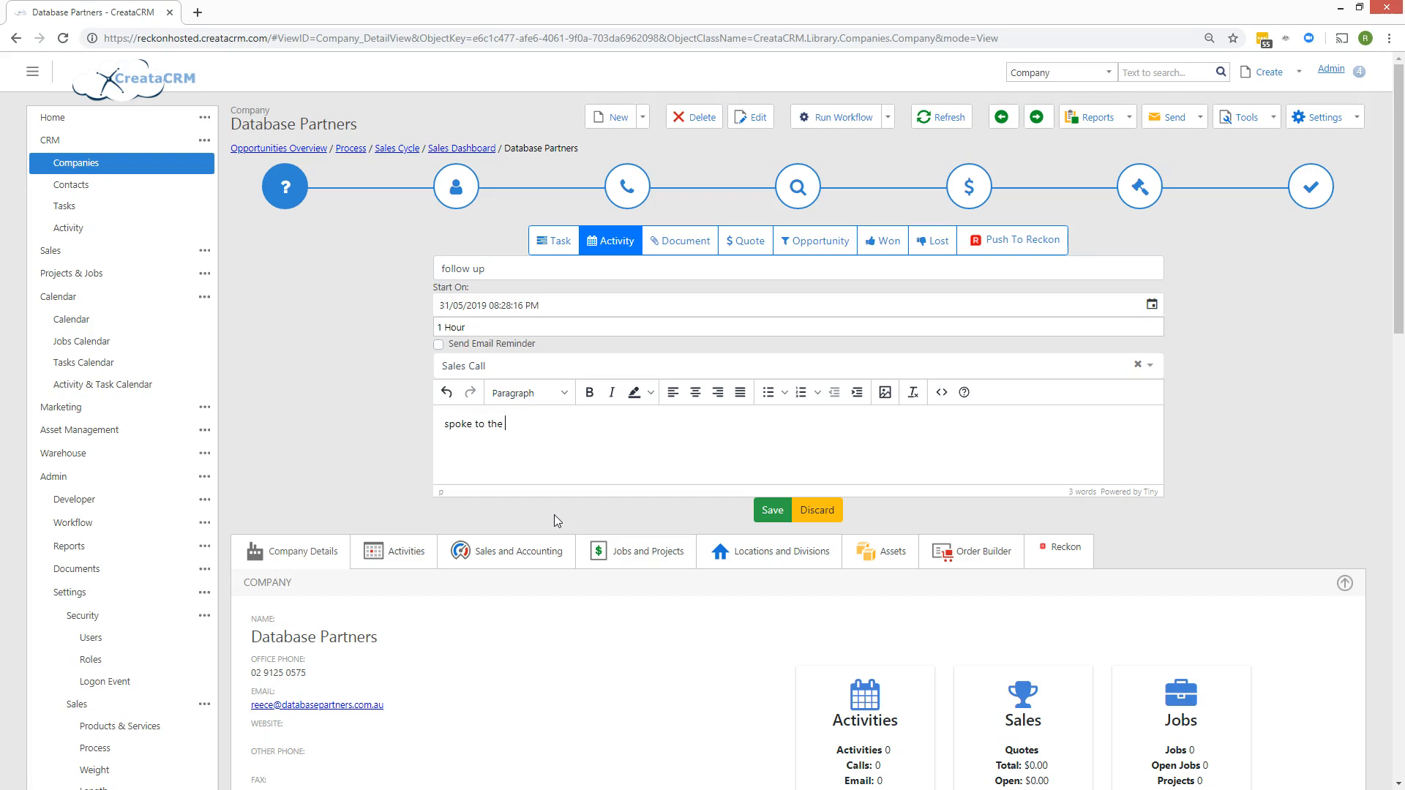
type("person, and they are keen on X")
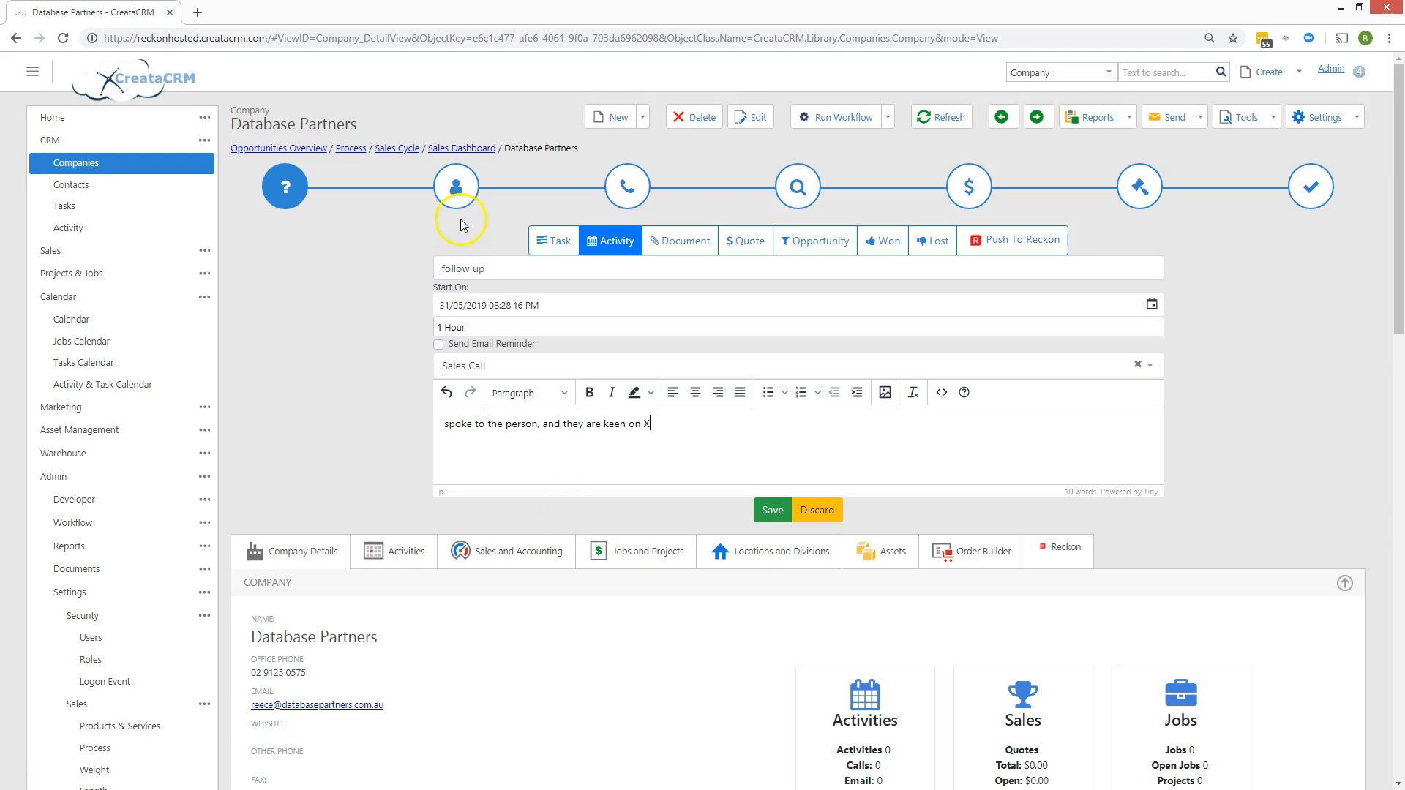
left_click(784, 512)
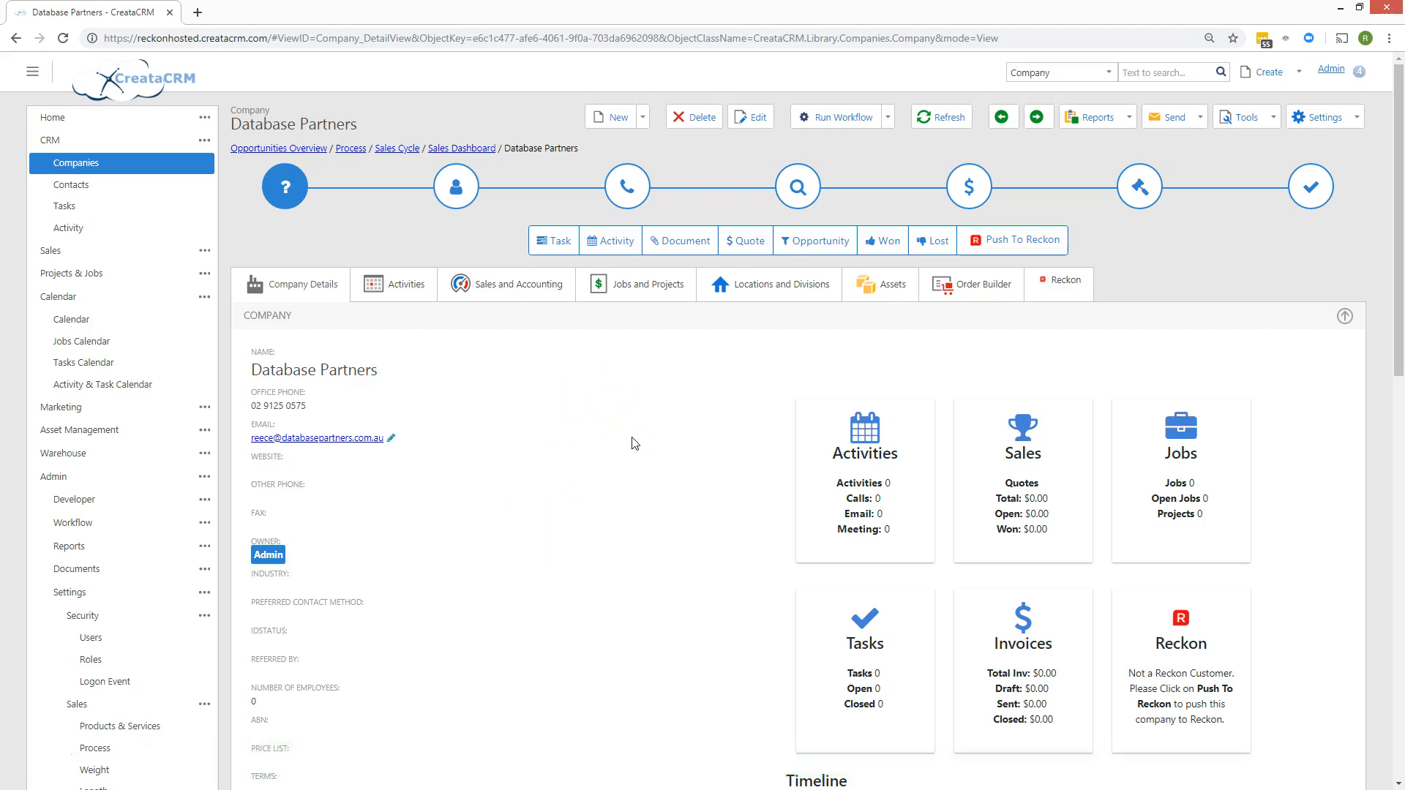
left_click(565, 241)
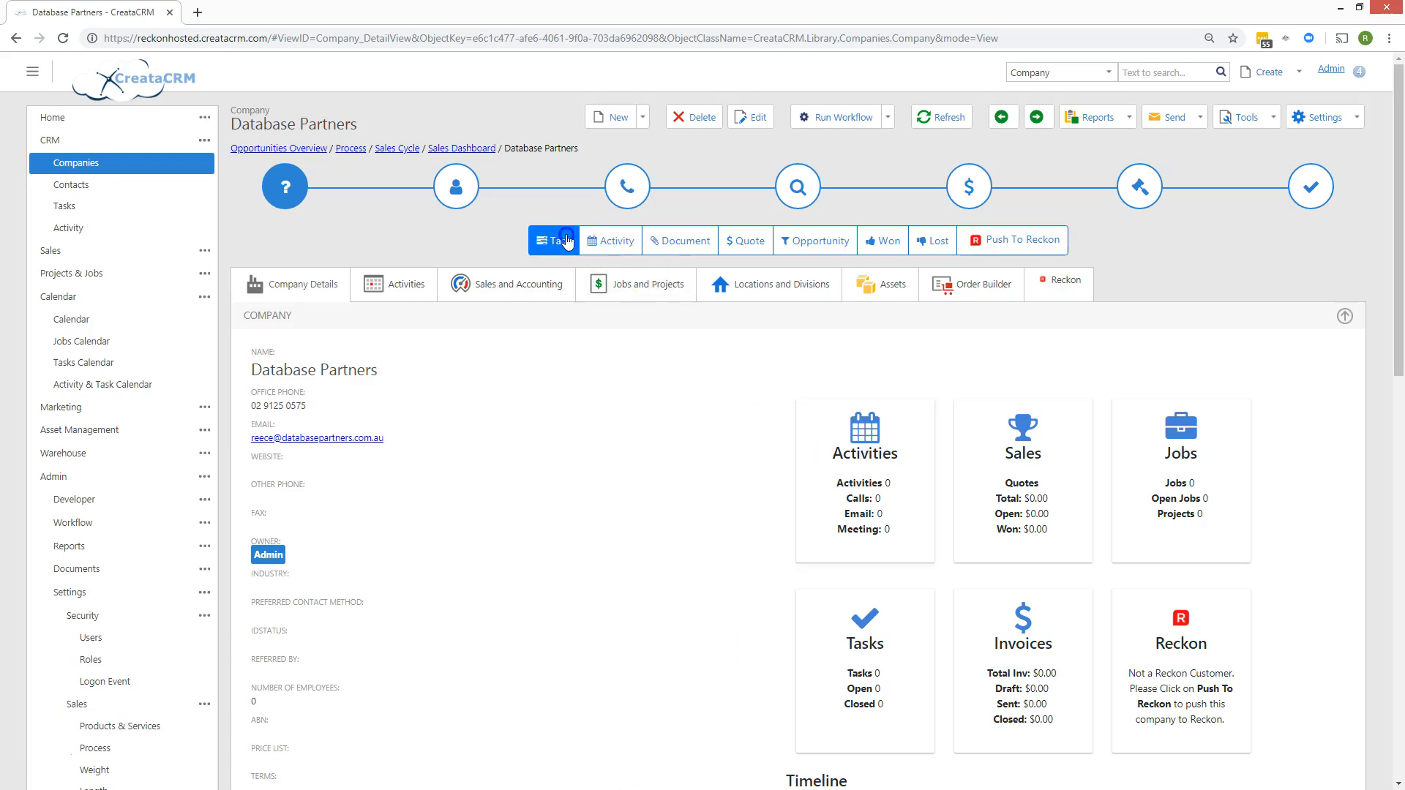
Enter the task subject 'folllow upo', set type to Take records, and keep Admin as assignee.
left_click(559, 265)
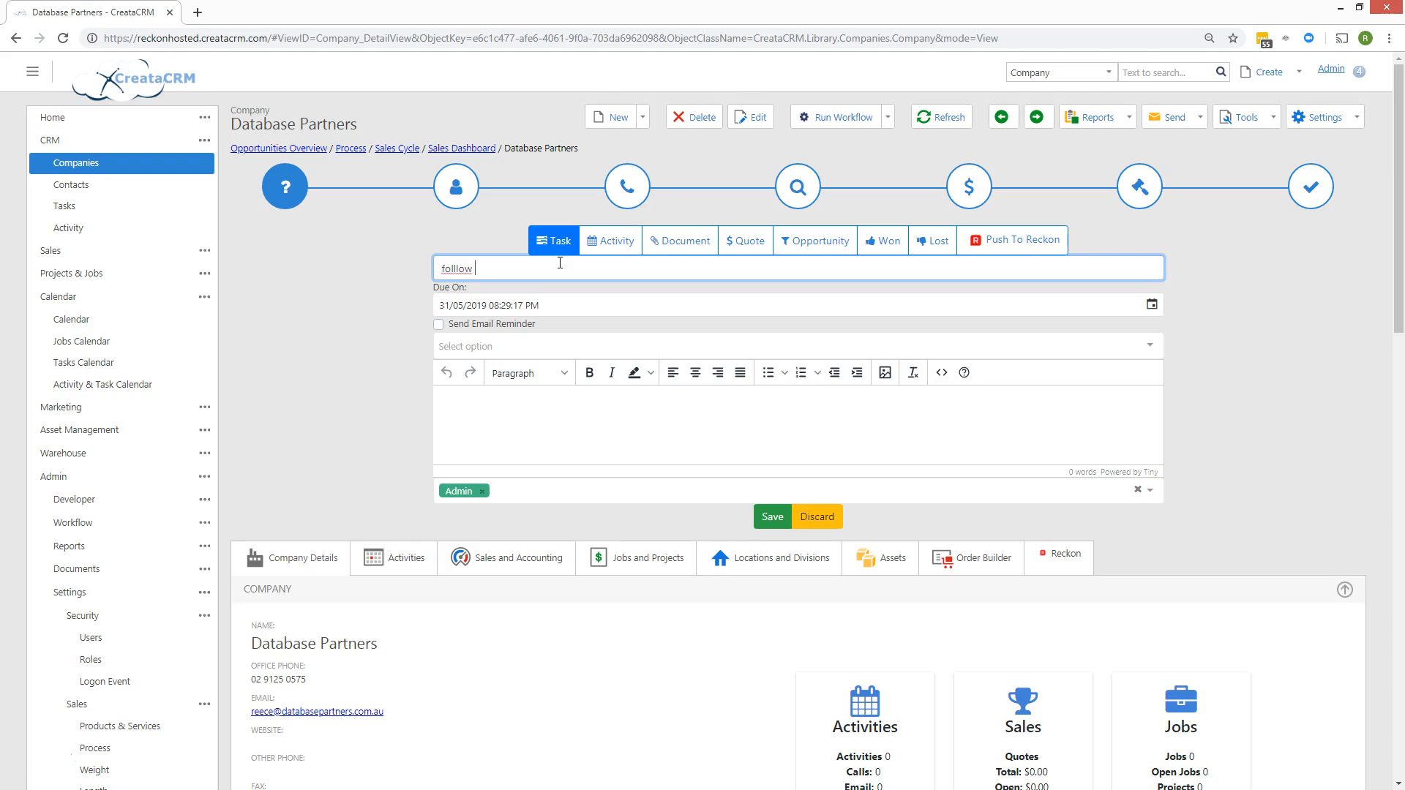
left_click(536, 346)
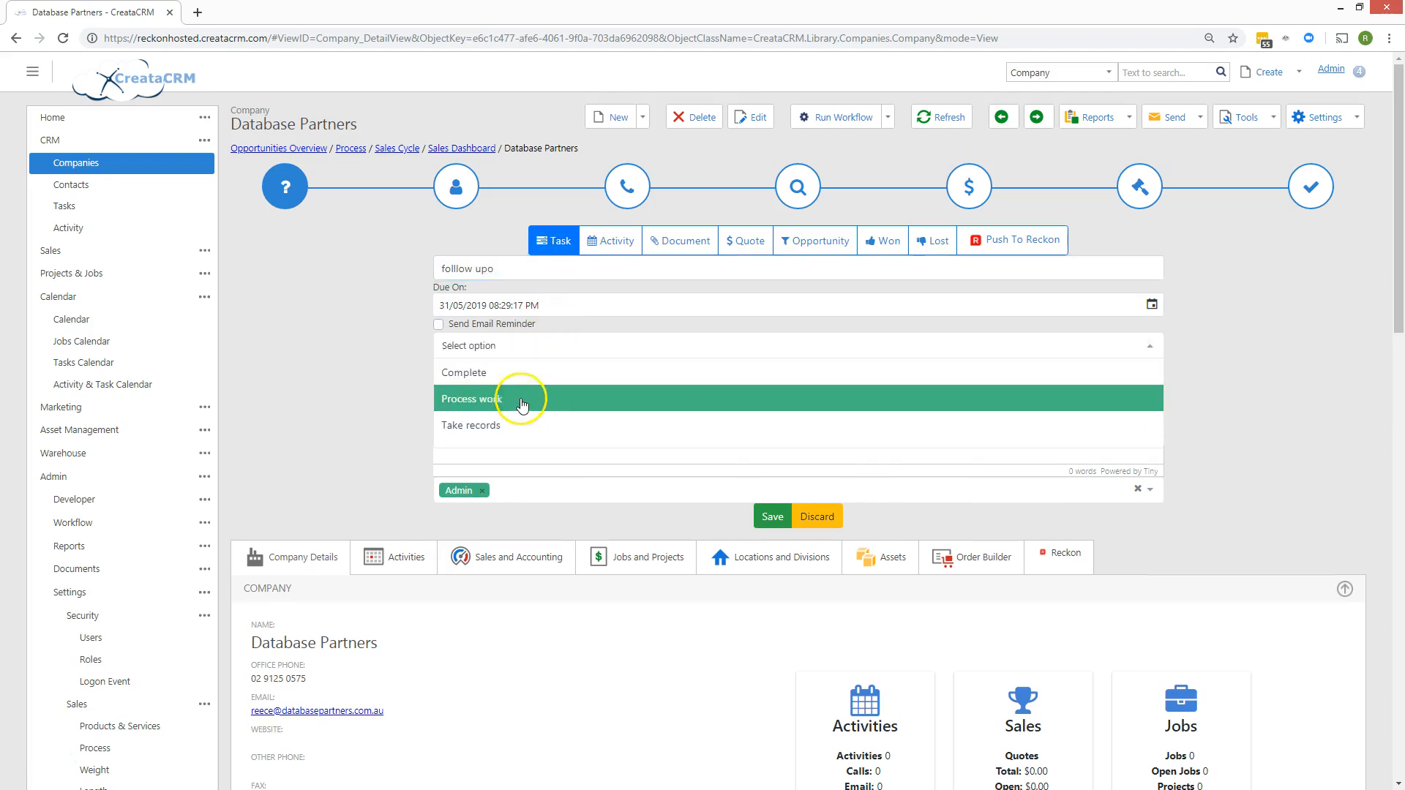
left_click(527, 424)
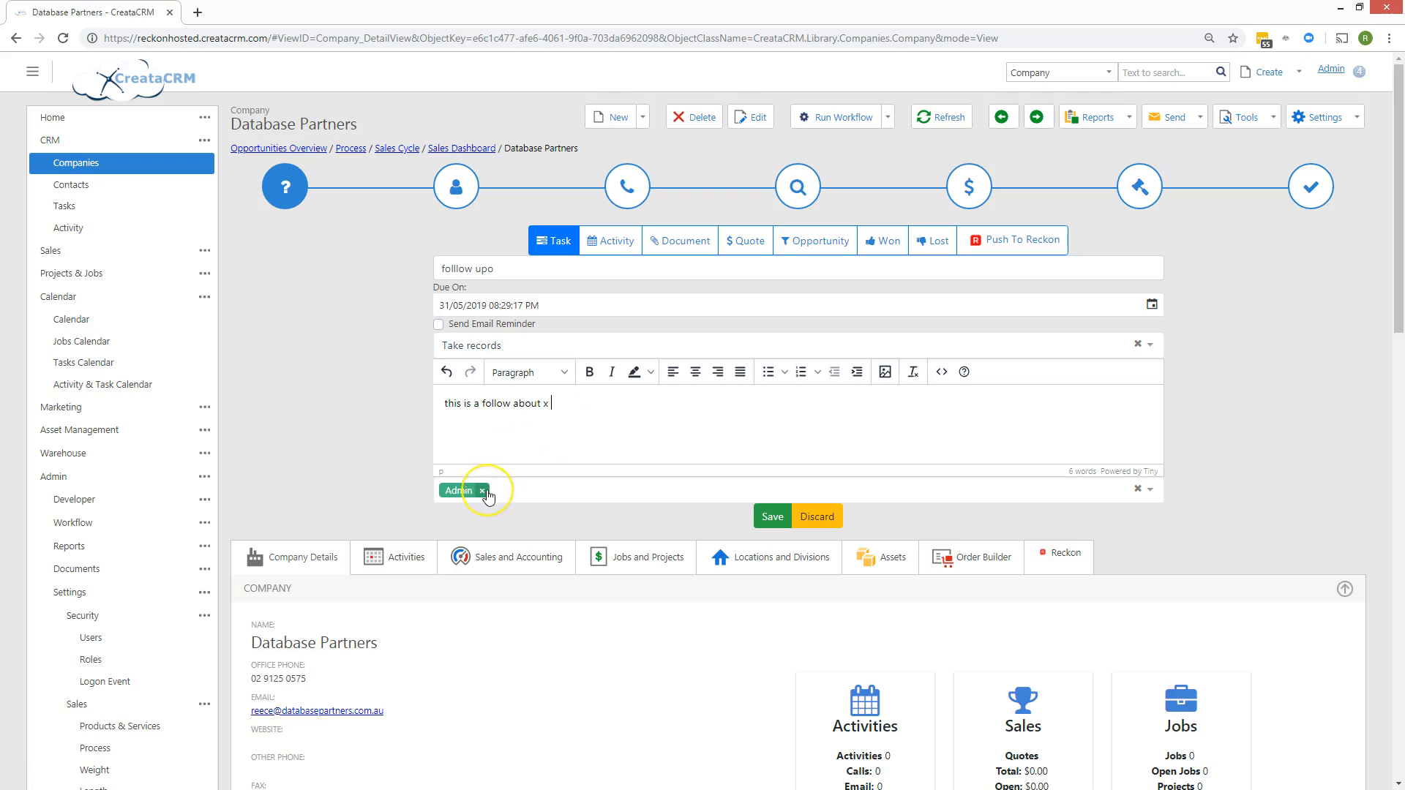
left_click(483, 491)
left_click(486, 492)
left_click(472, 542)
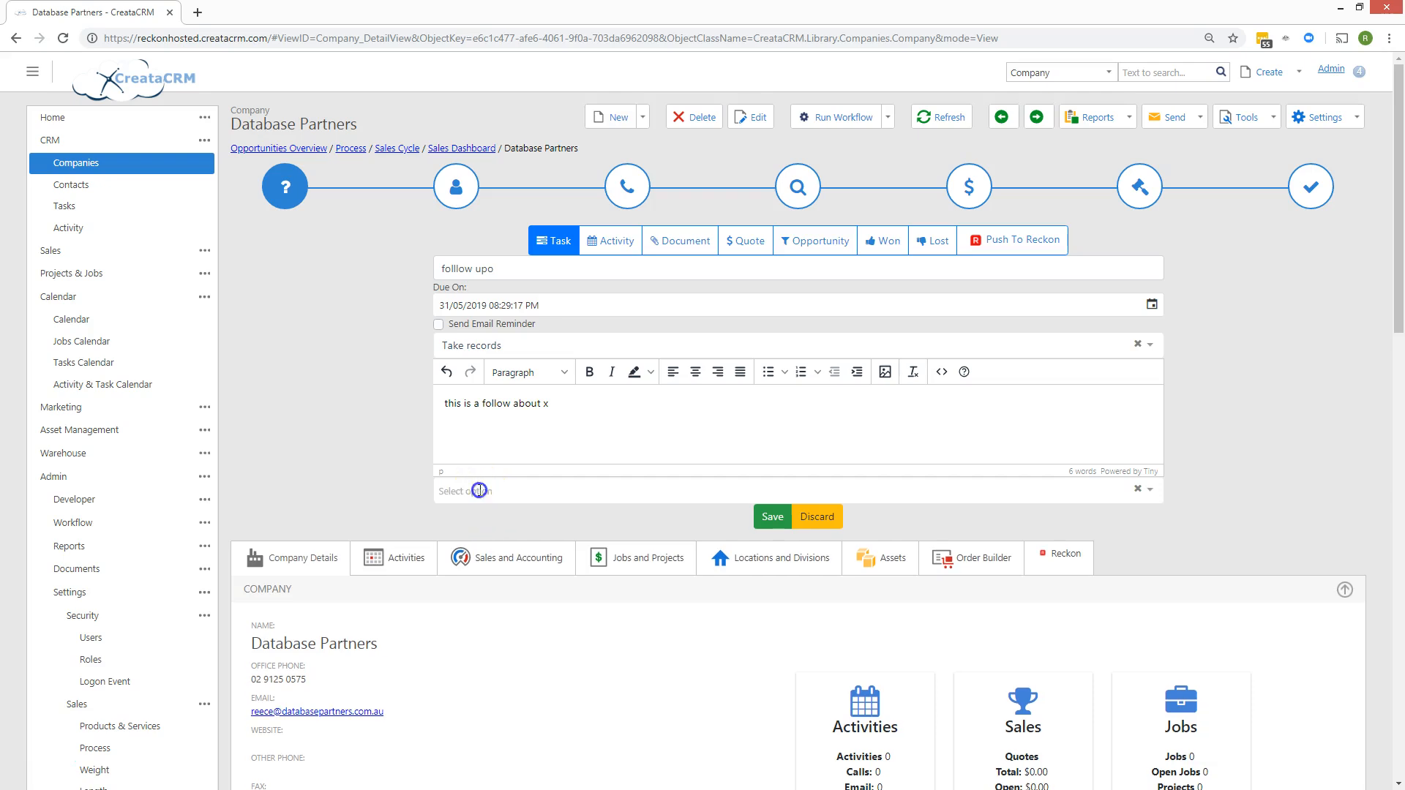
left_click(475, 490)
left_click(480, 516)
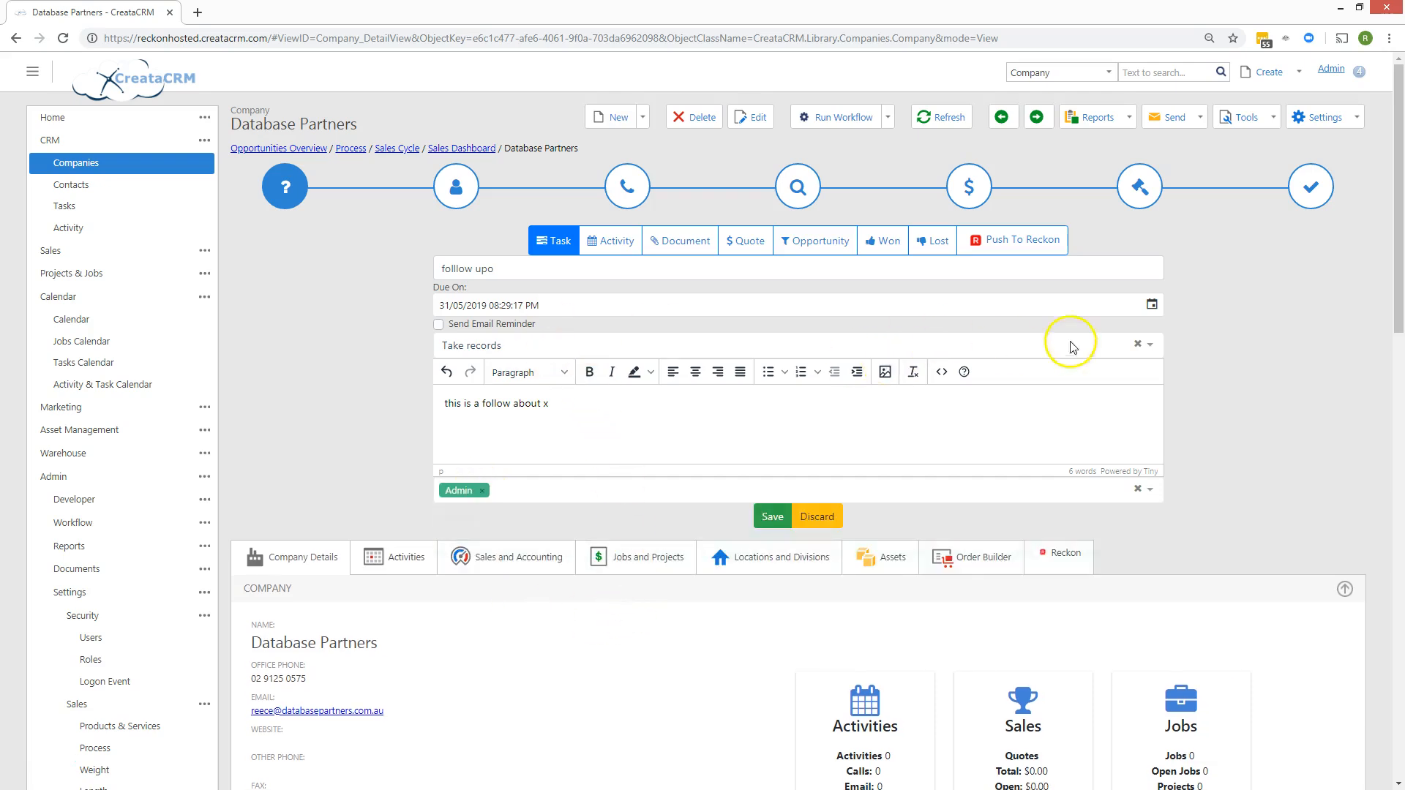
Set the task's due date to 4 June 2019 and save it.
left_click(1151, 304)
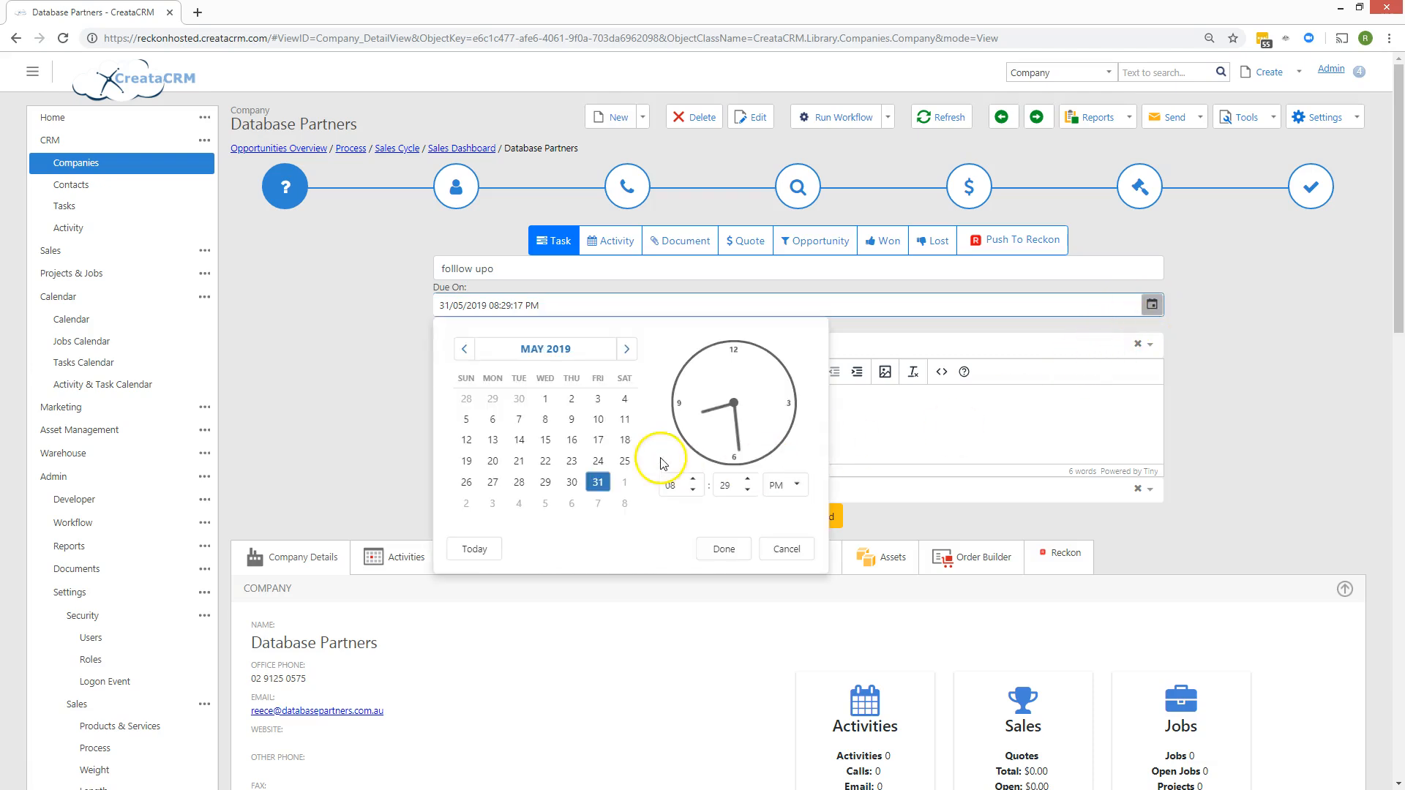
left_click(519, 512)
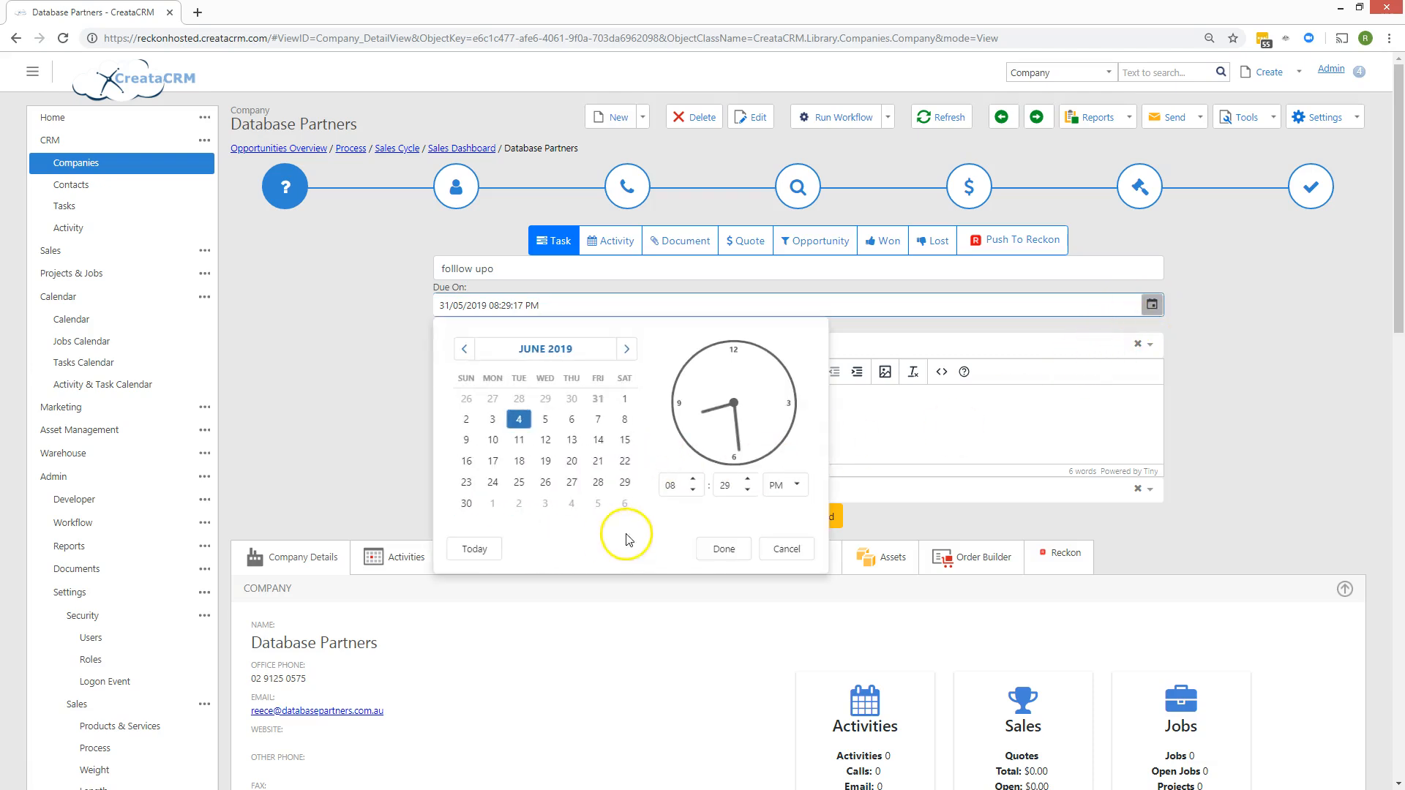
left_click(724, 549)
left_click(574, 413)
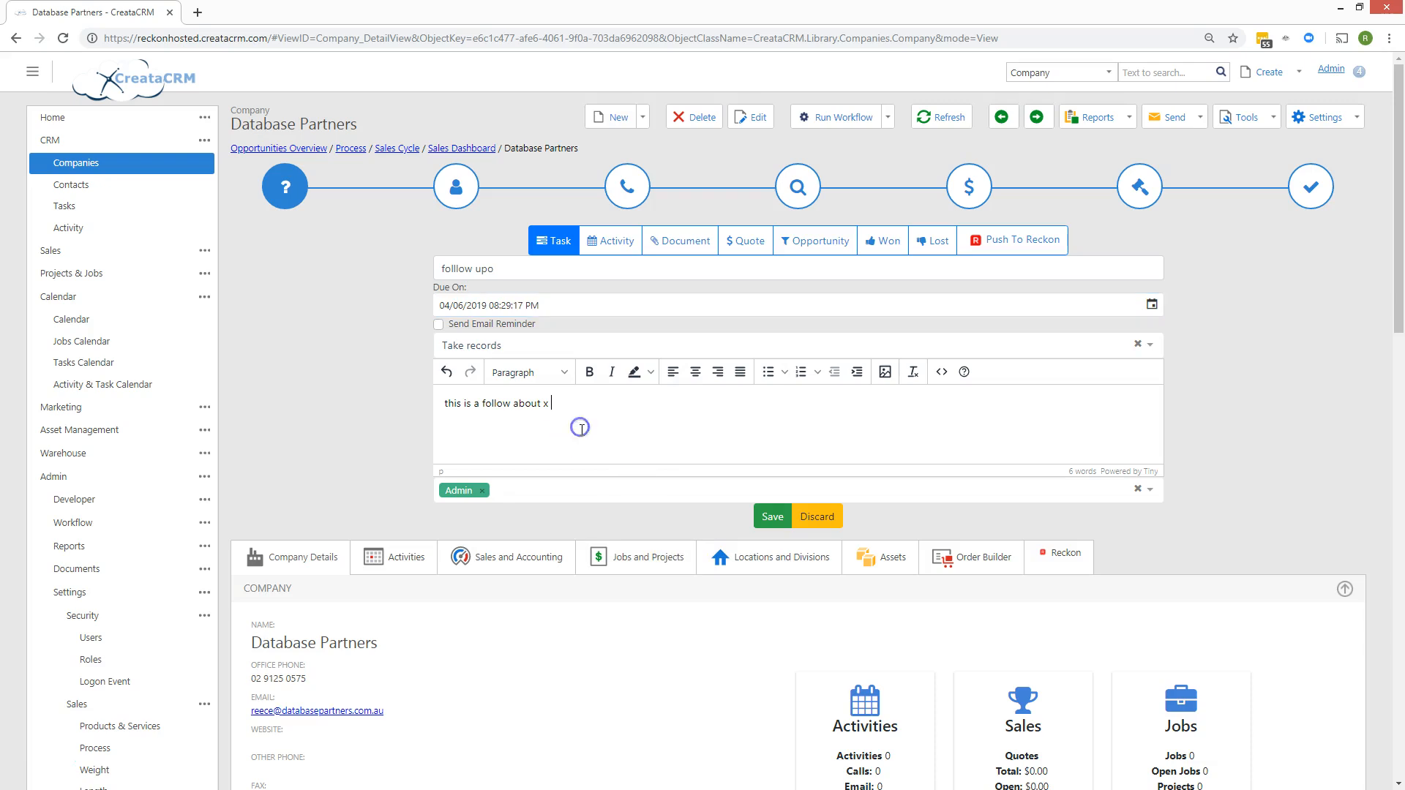
left_click(768, 518)
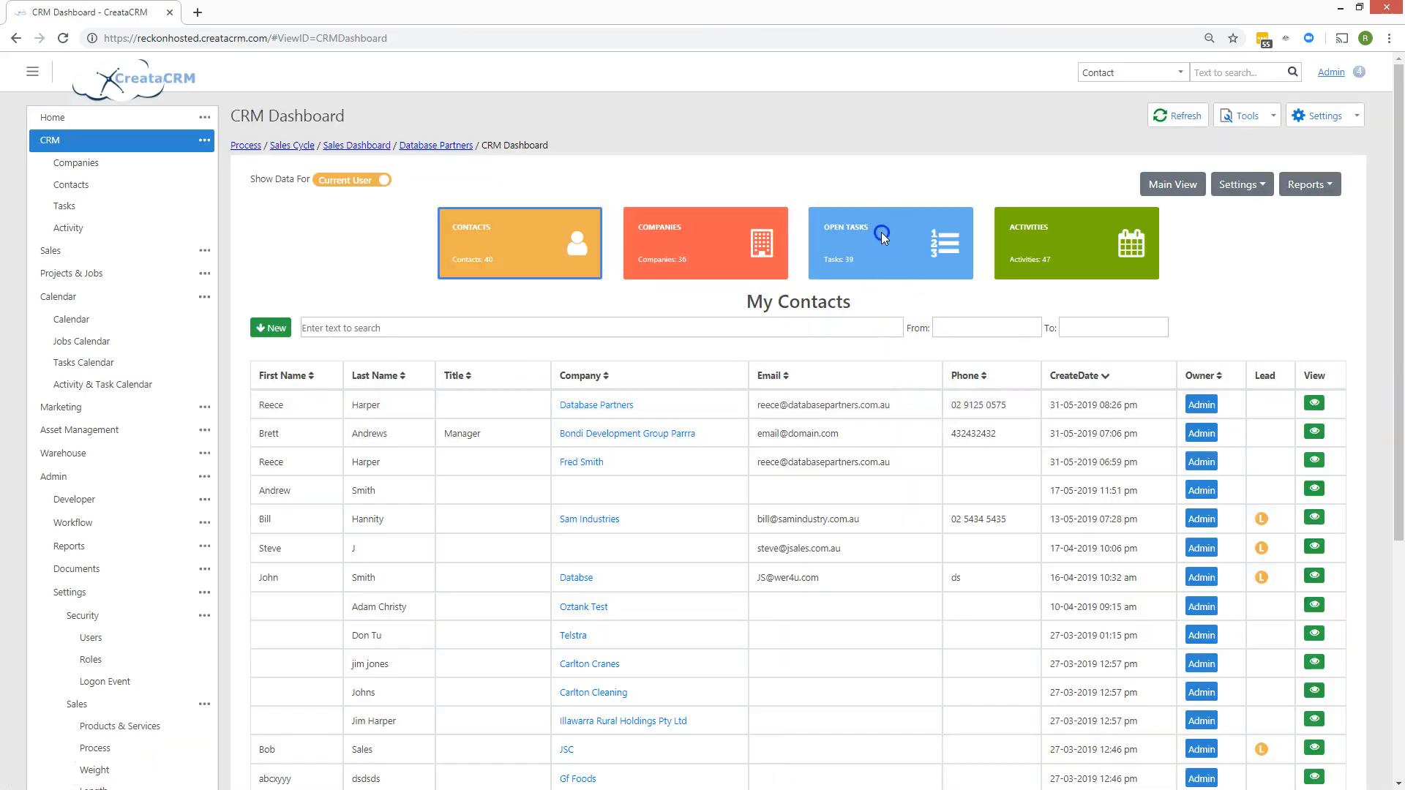
Check the open tasks on the CRM dashboard, then return to the Database Partners company page.
left_click(881, 231)
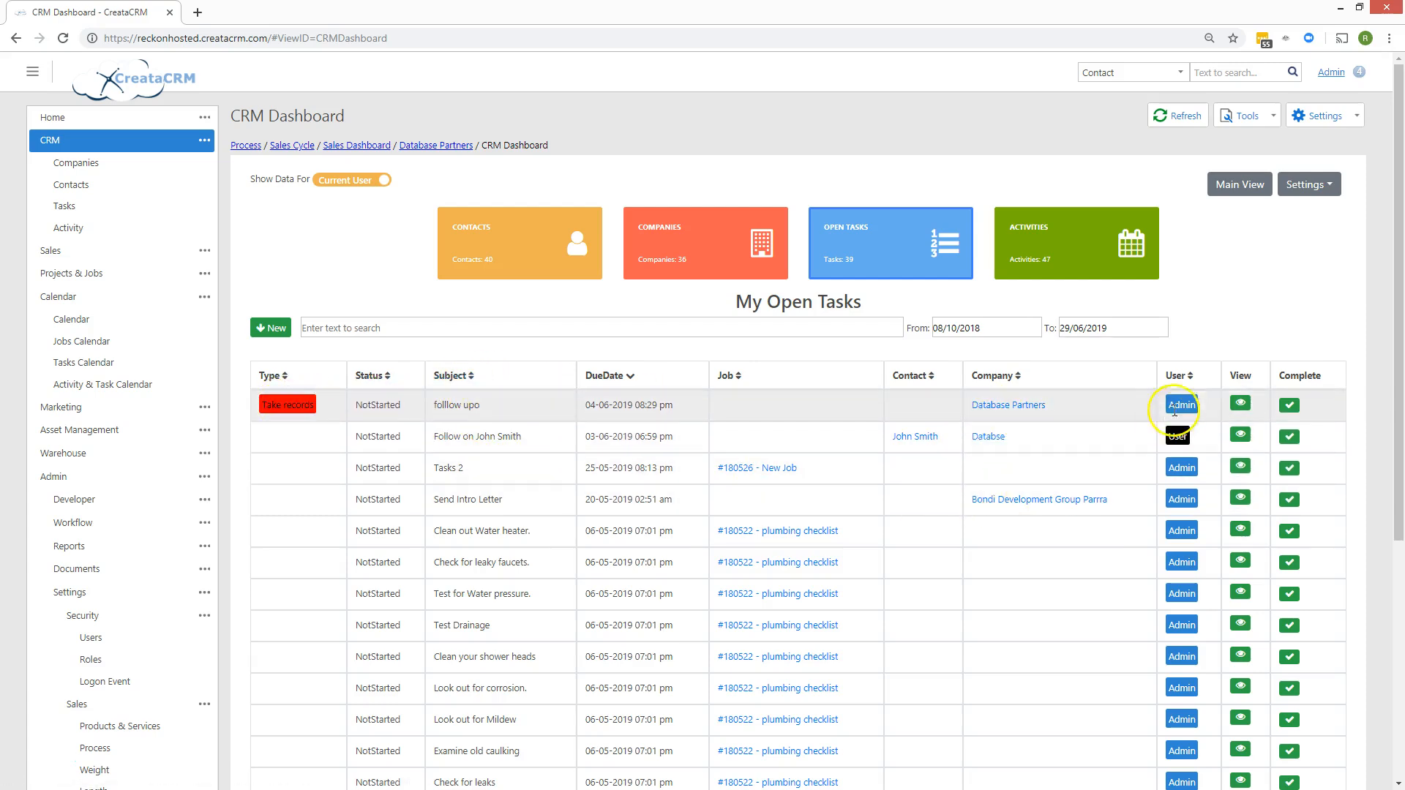
left_click(428, 143)
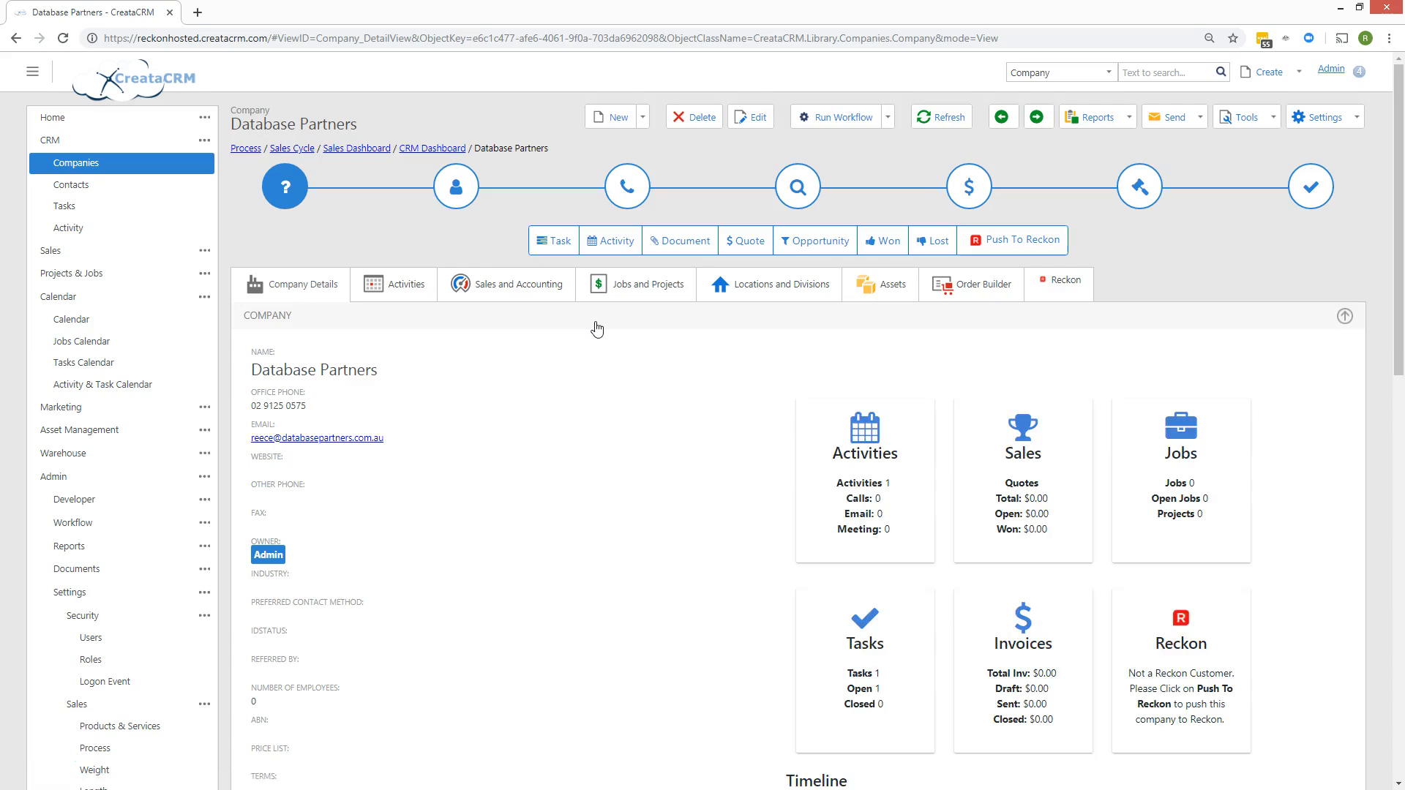
scroll(664, 386, "down", 3)
scroll(806, 408, "up", 3)
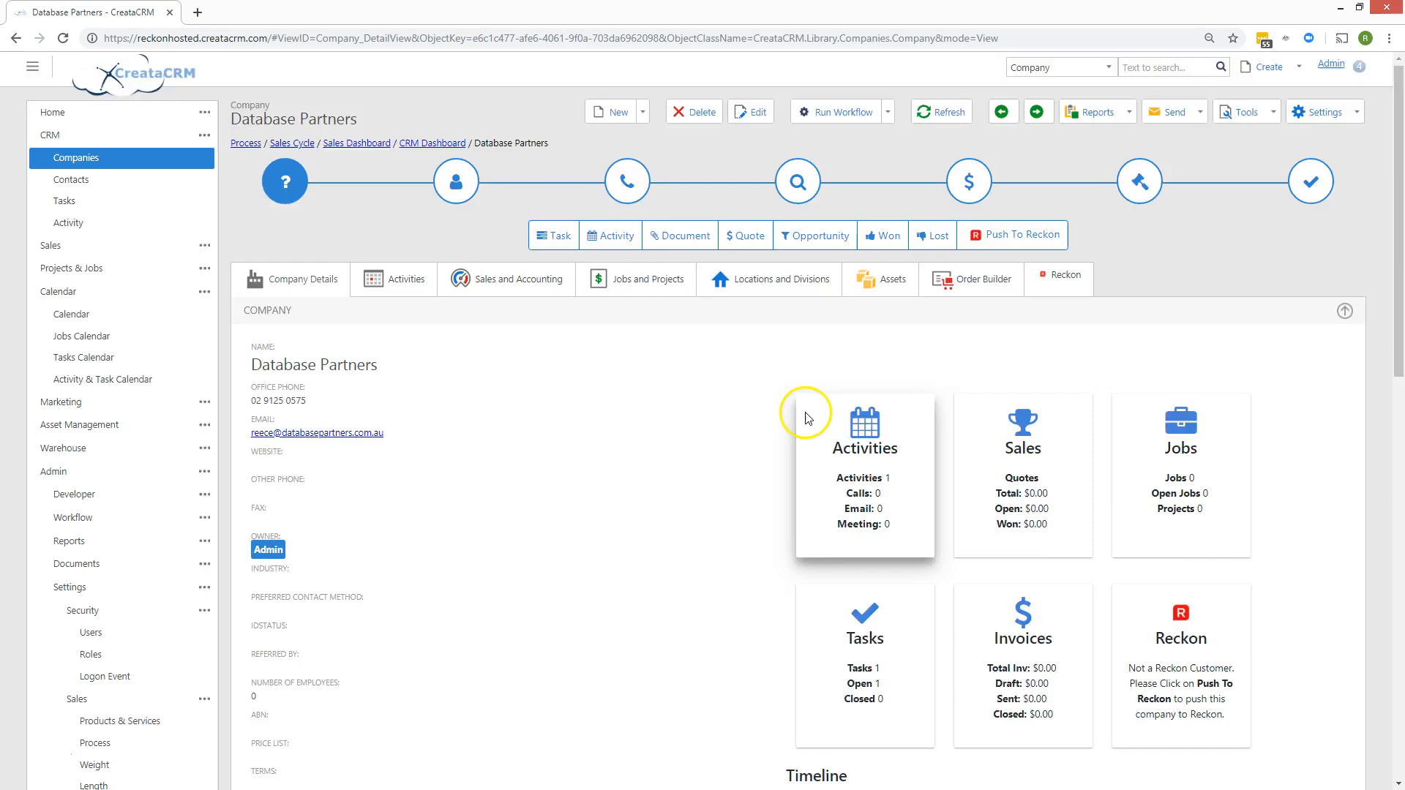
scroll(805, 408, "down", 3)
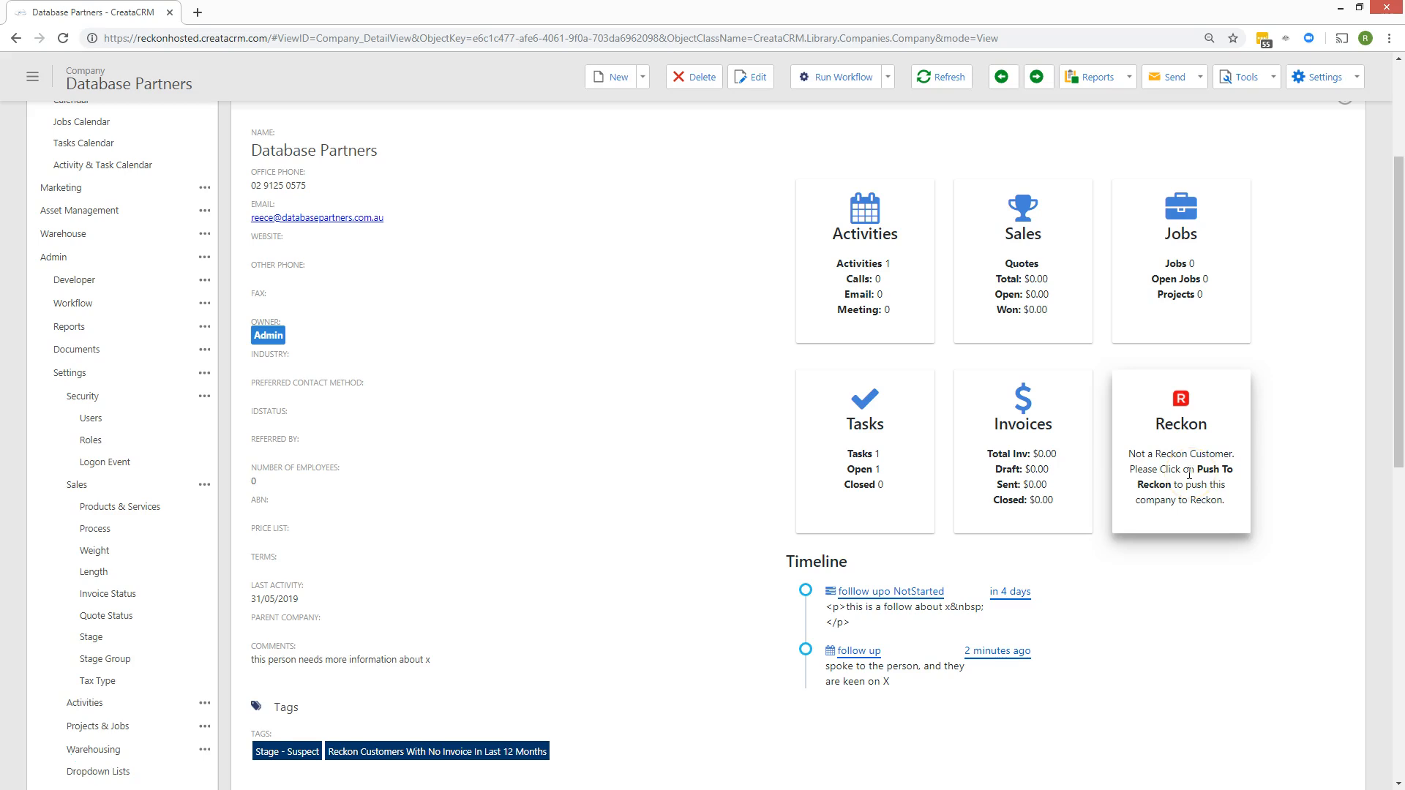
scroll(1075, 428, "up", 3)
scroll(959, 565, "down", 3)
scroll(1024, 570, "up", 3)
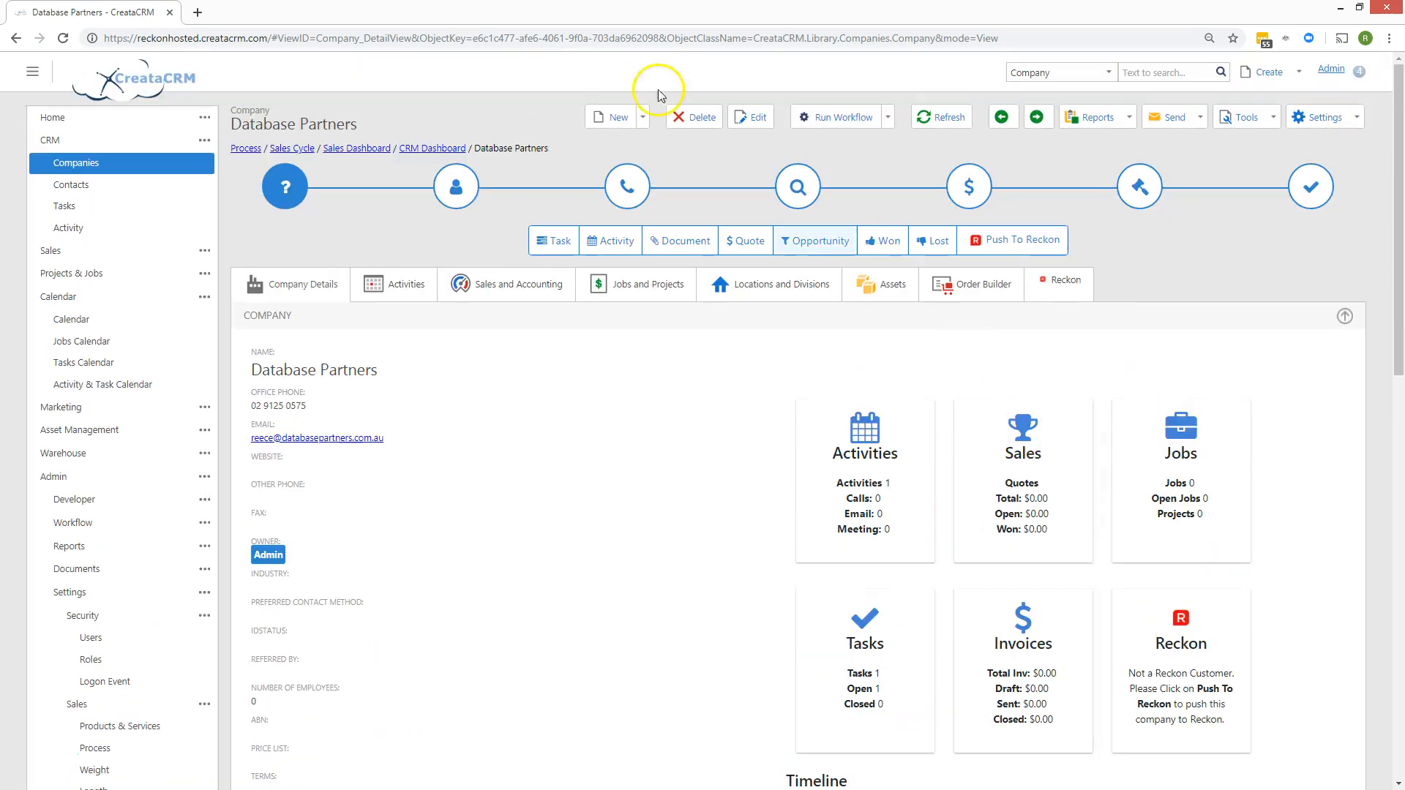
Advance Database Partners to the call stage and review its timeline.
left_click(632, 200)
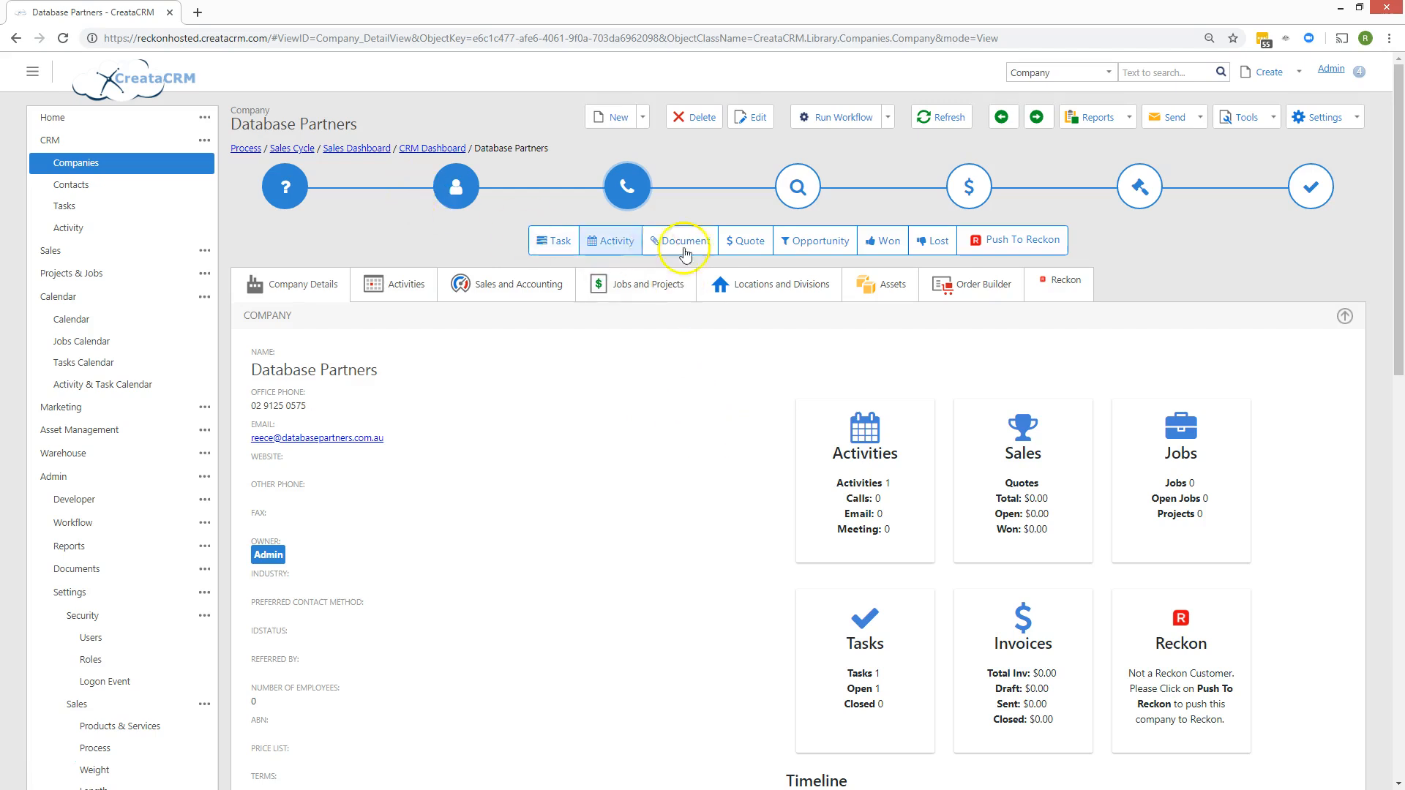
scroll(783, 550, "down", 4)
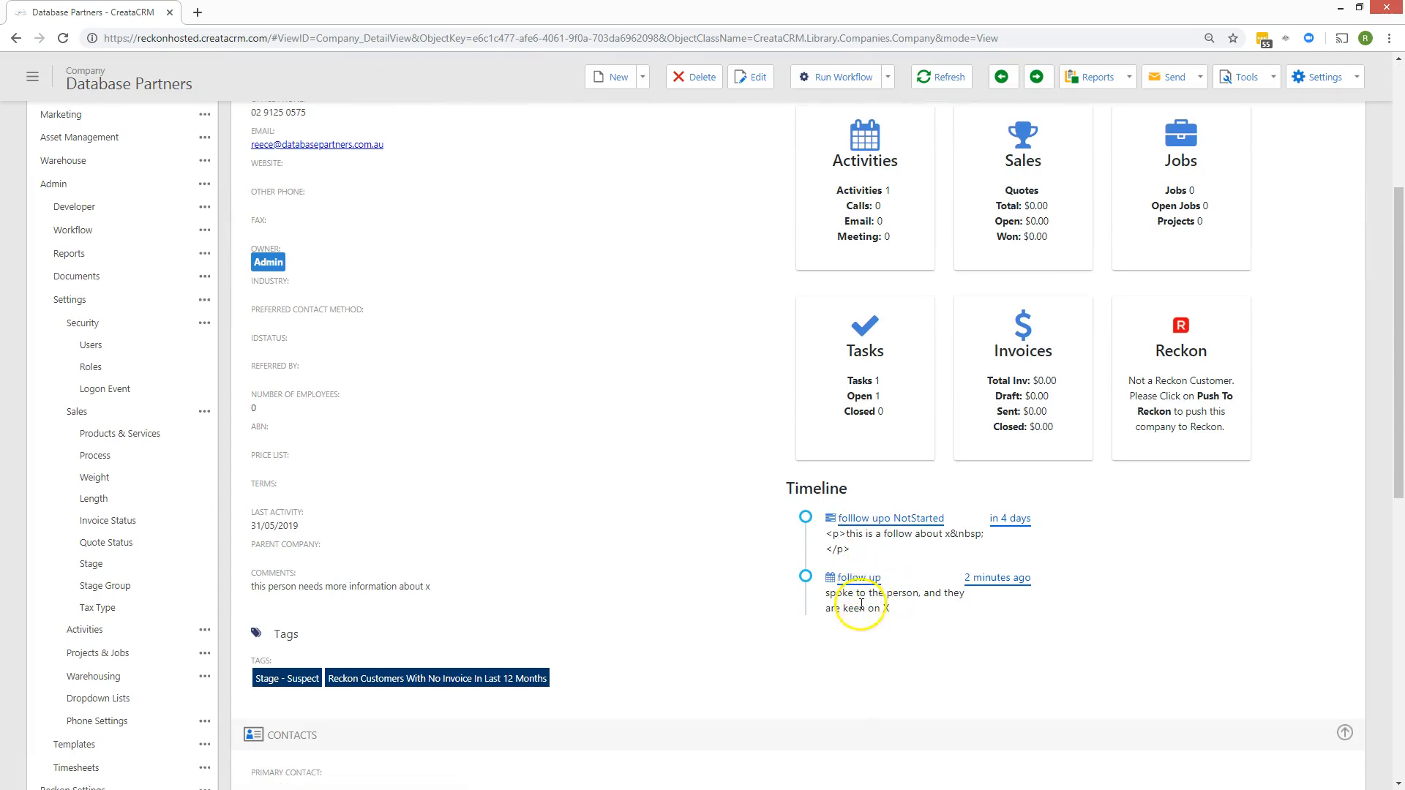
scroll(586, 527, "down", 4)
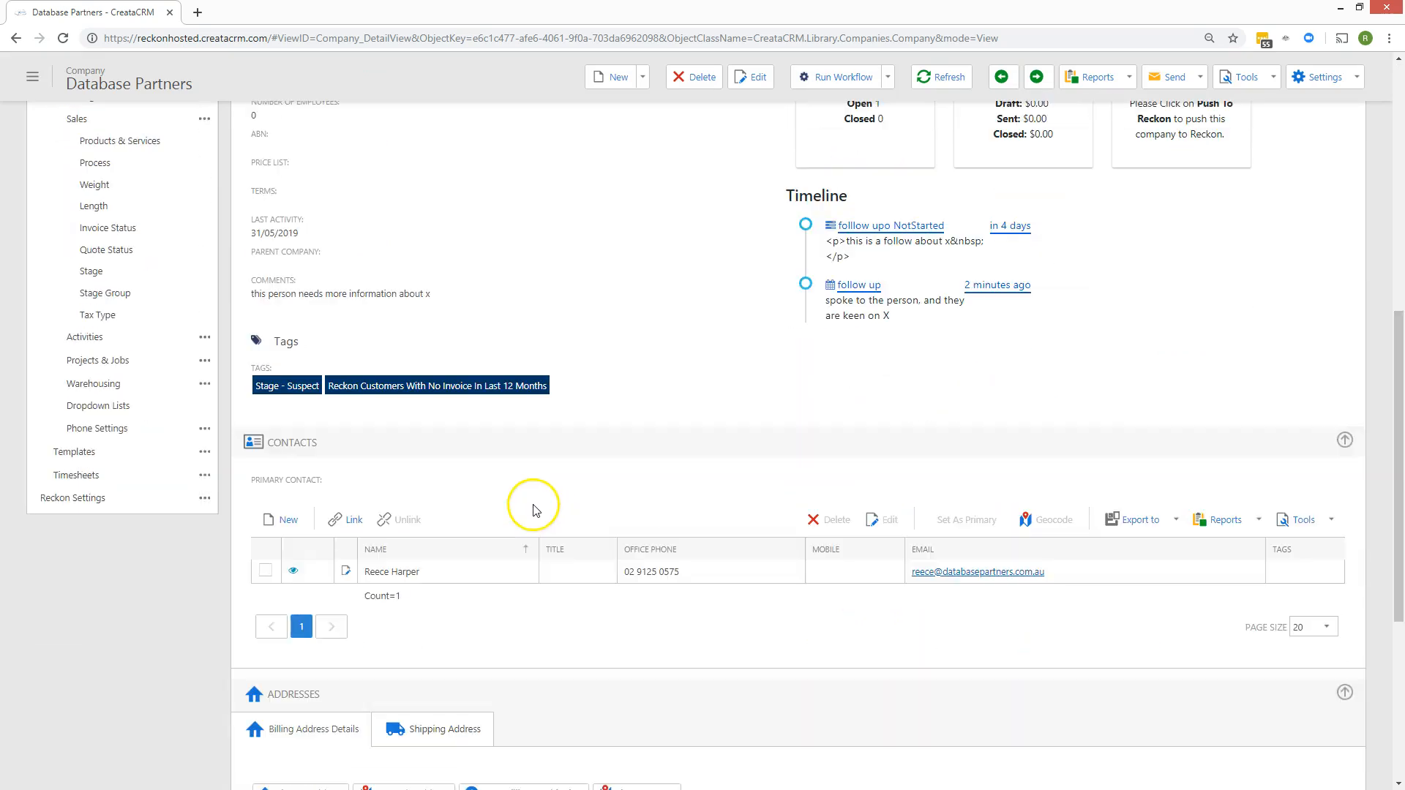
scroll(533, 510, "up", 2)
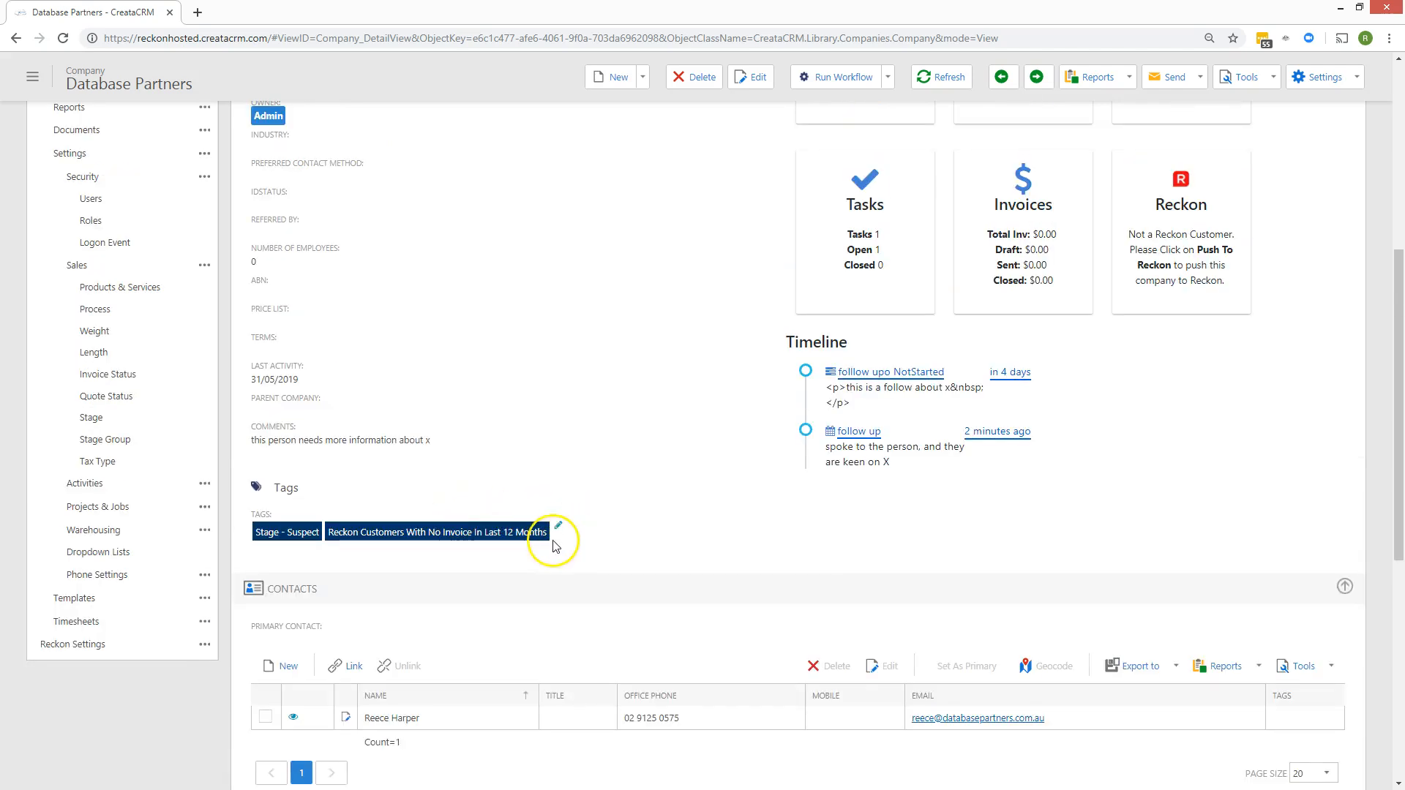
Add the Manufacturing and 'Reckon - 12 Months Since Last Sale' tags to the company.
left_click(559, 524)
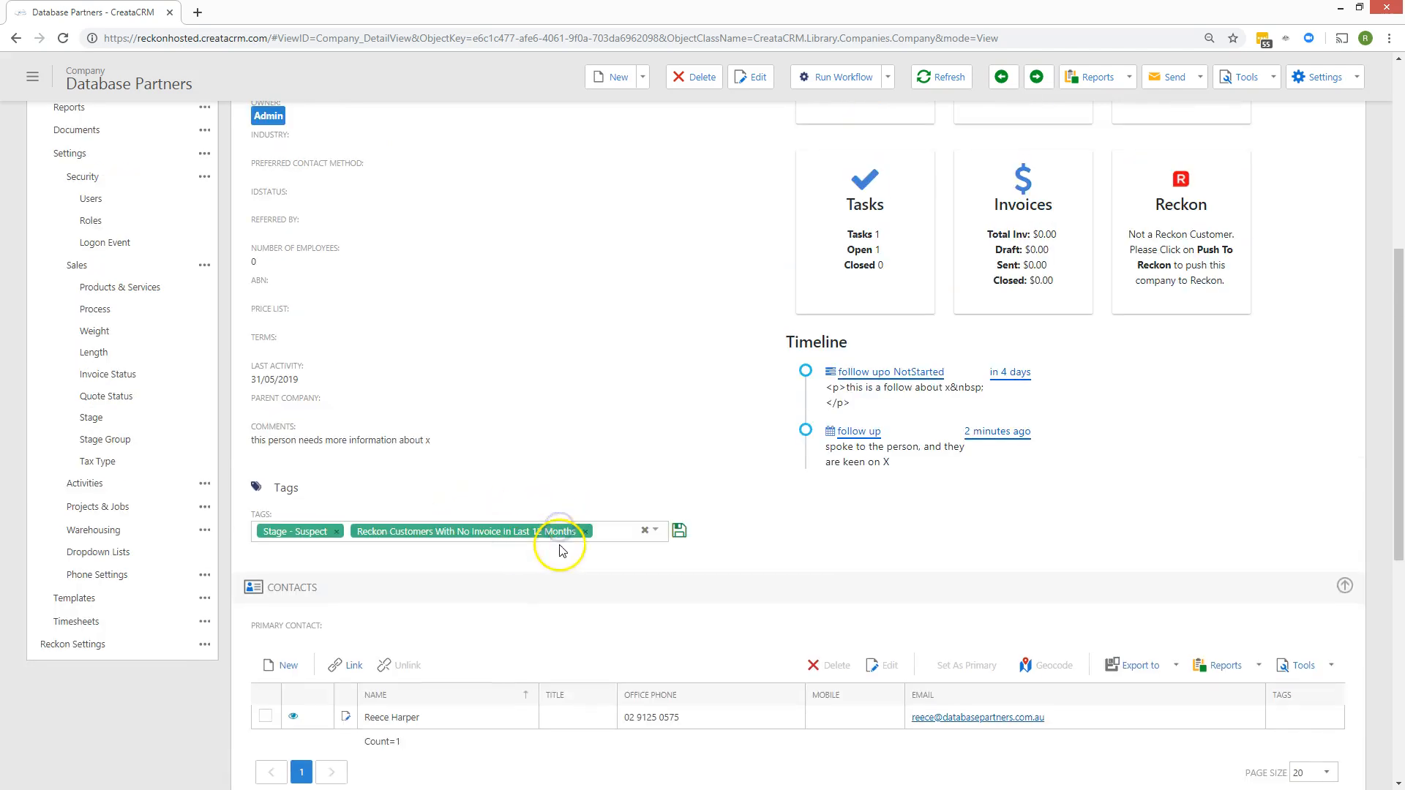
left_click(611, 532)
scroll(461, 616, "down", 1)
scroll(462, 620, "down", 3)
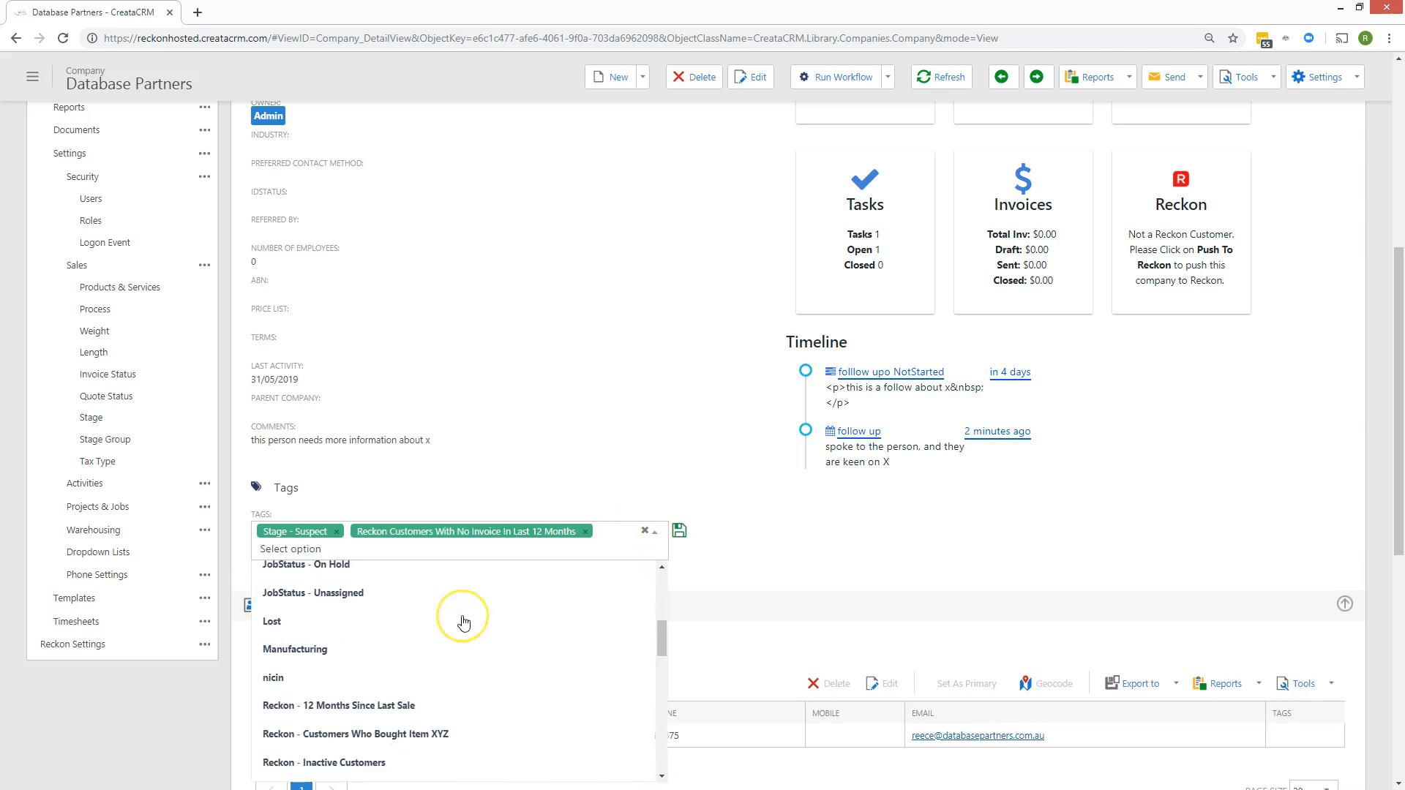
left_click(461, 578)
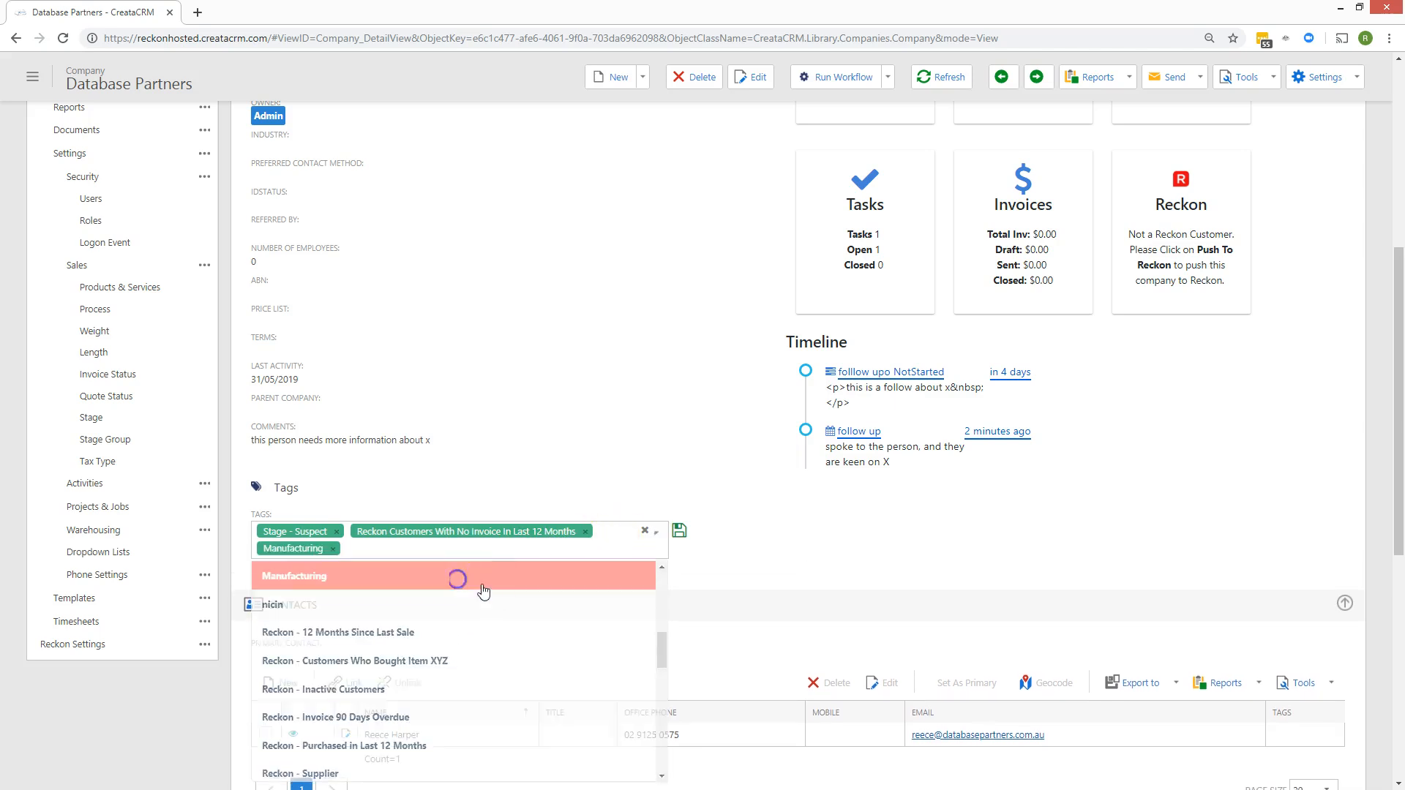
left_click(621, 552)
left_click(559, 634)
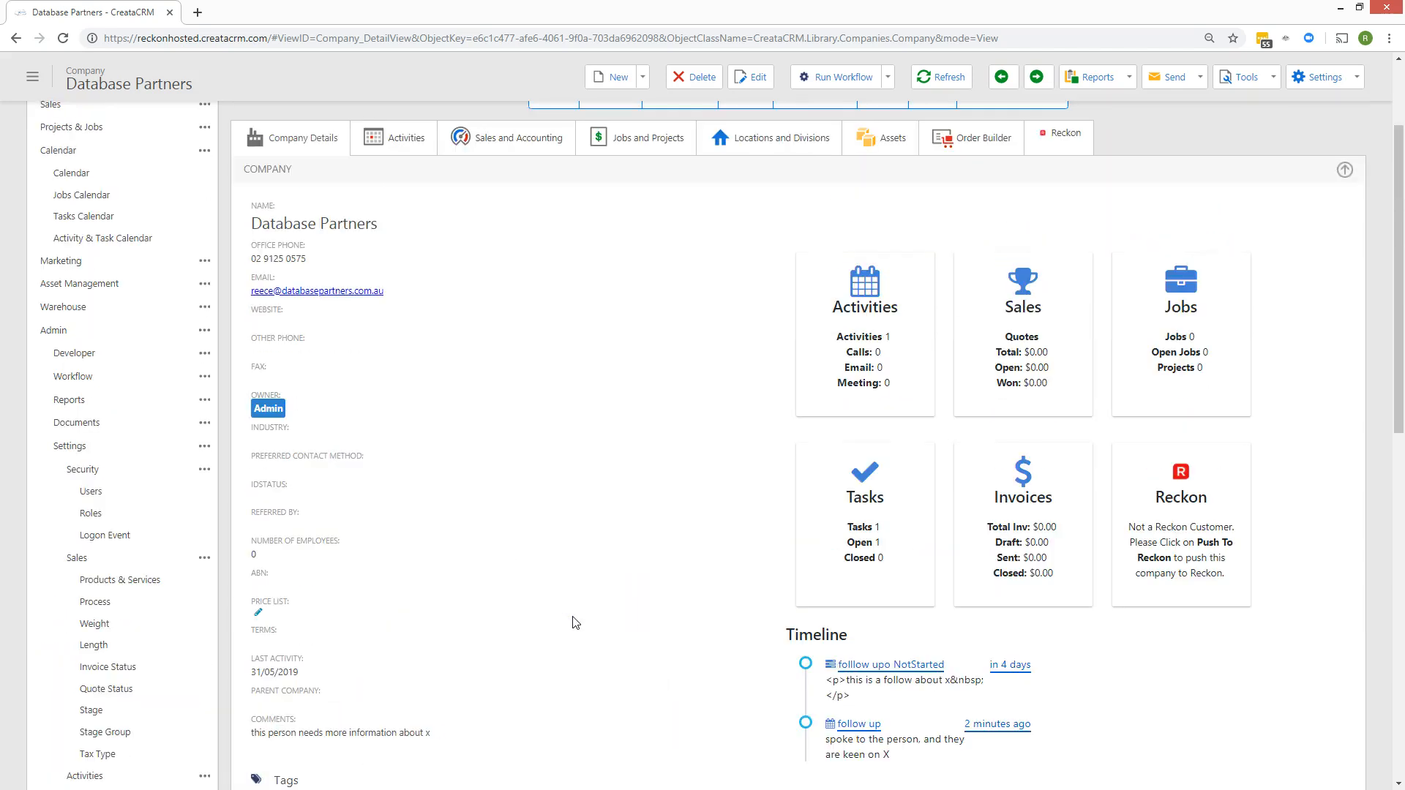
Remove the two Reckon tags and Stage - Suspect, then save the tags, leaving only Manufacturing.
scroll(573, 622, "down", 5)
left_click(584, 458)
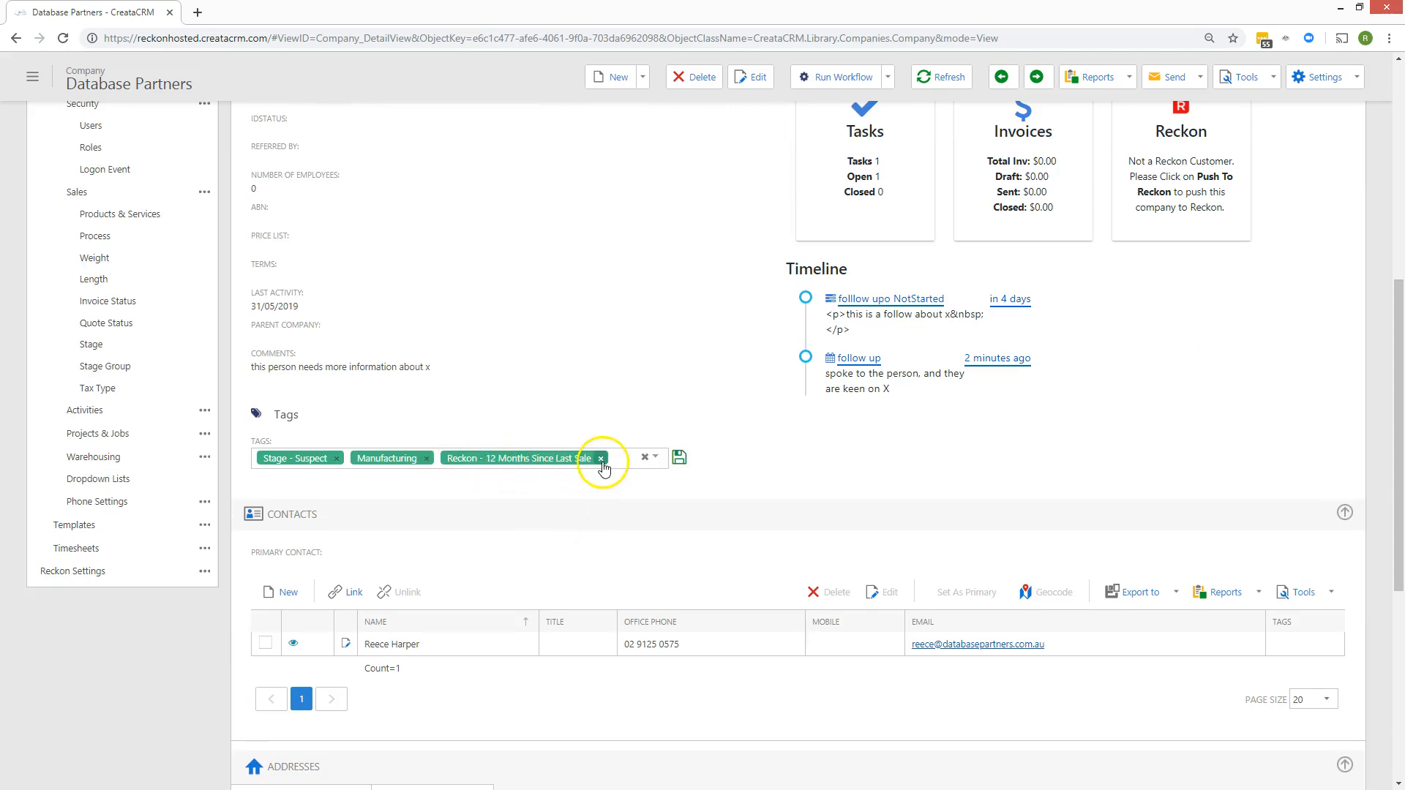
left_click(601, 458)
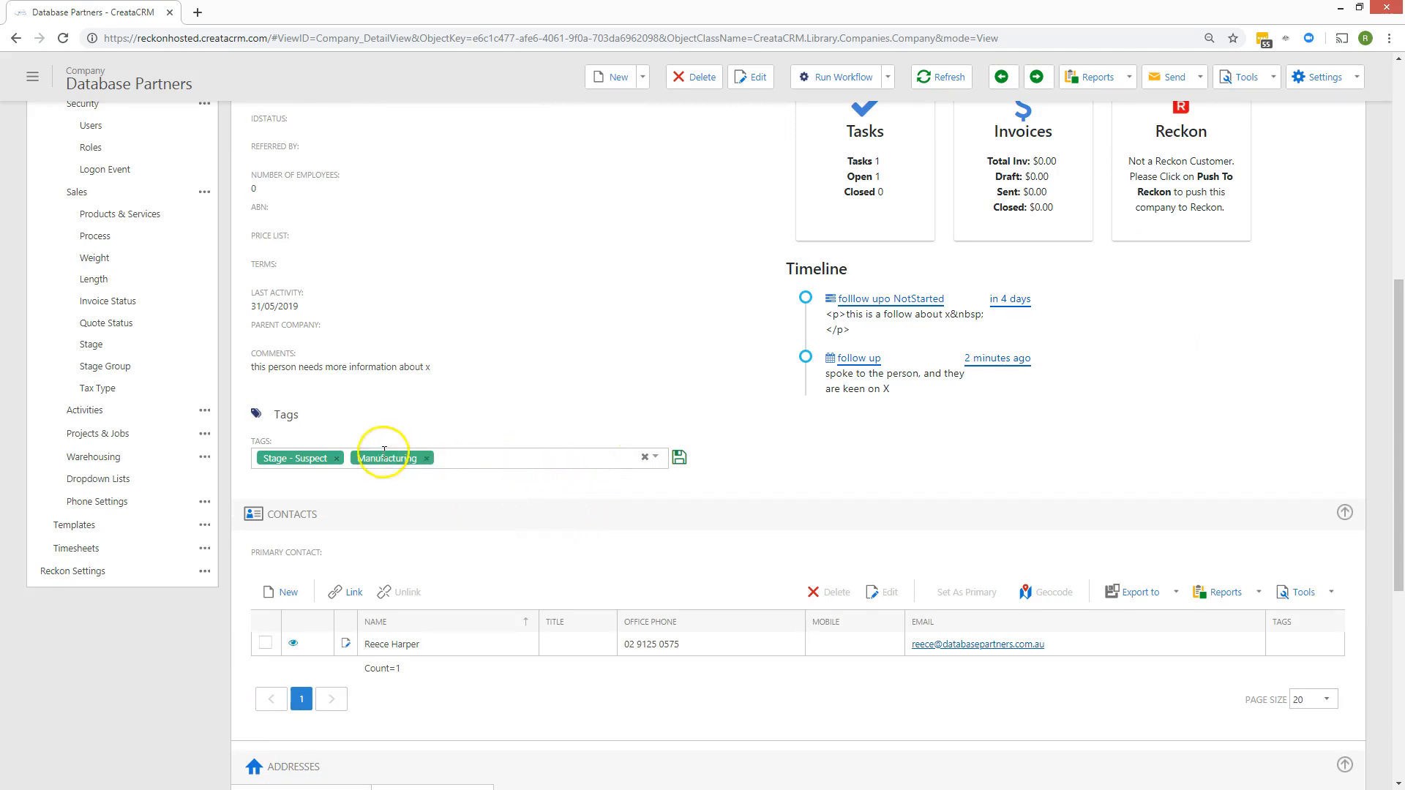
left_click(337, 458)
scroll(519, 571, "up", 7)
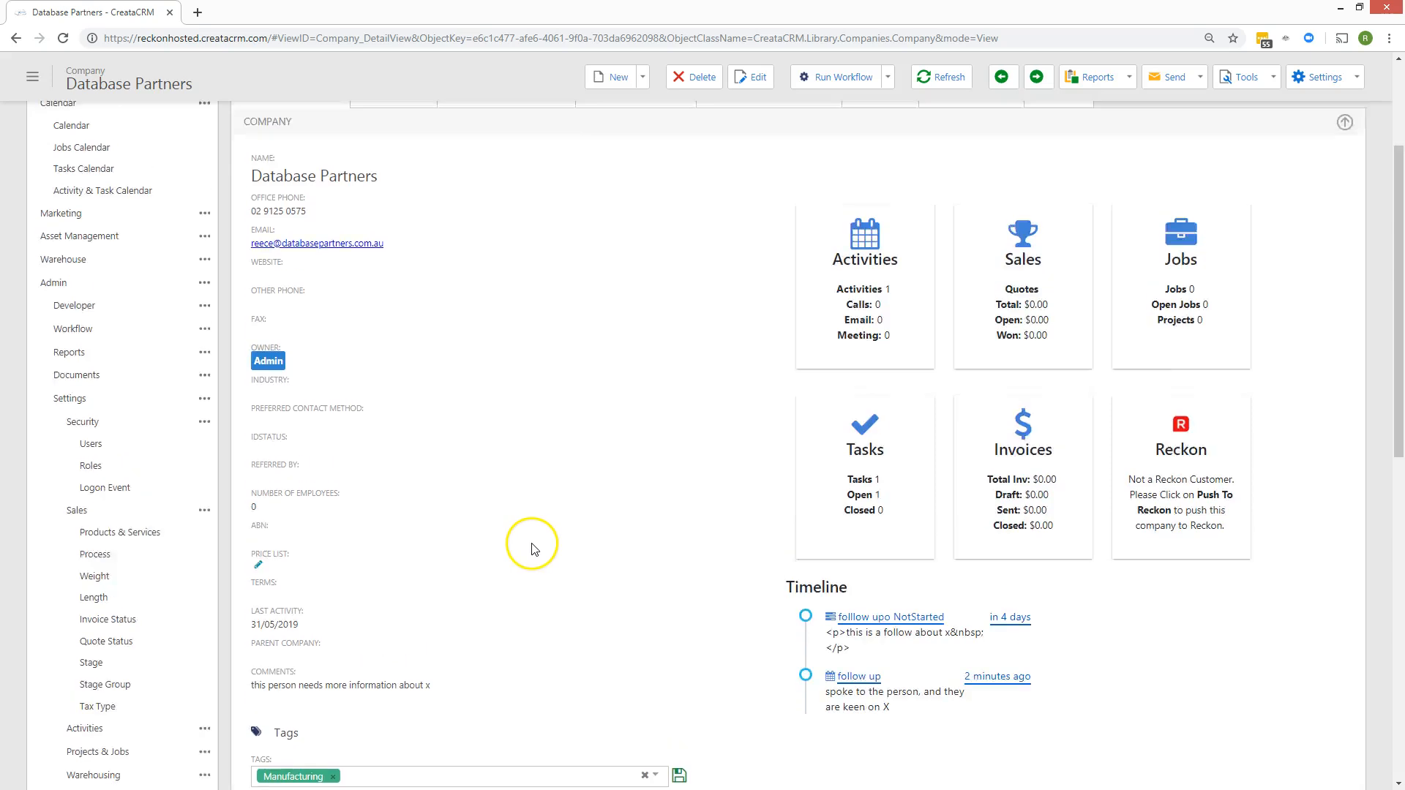
scroll(537, 536, "down", 8)
left_click(679, 382)
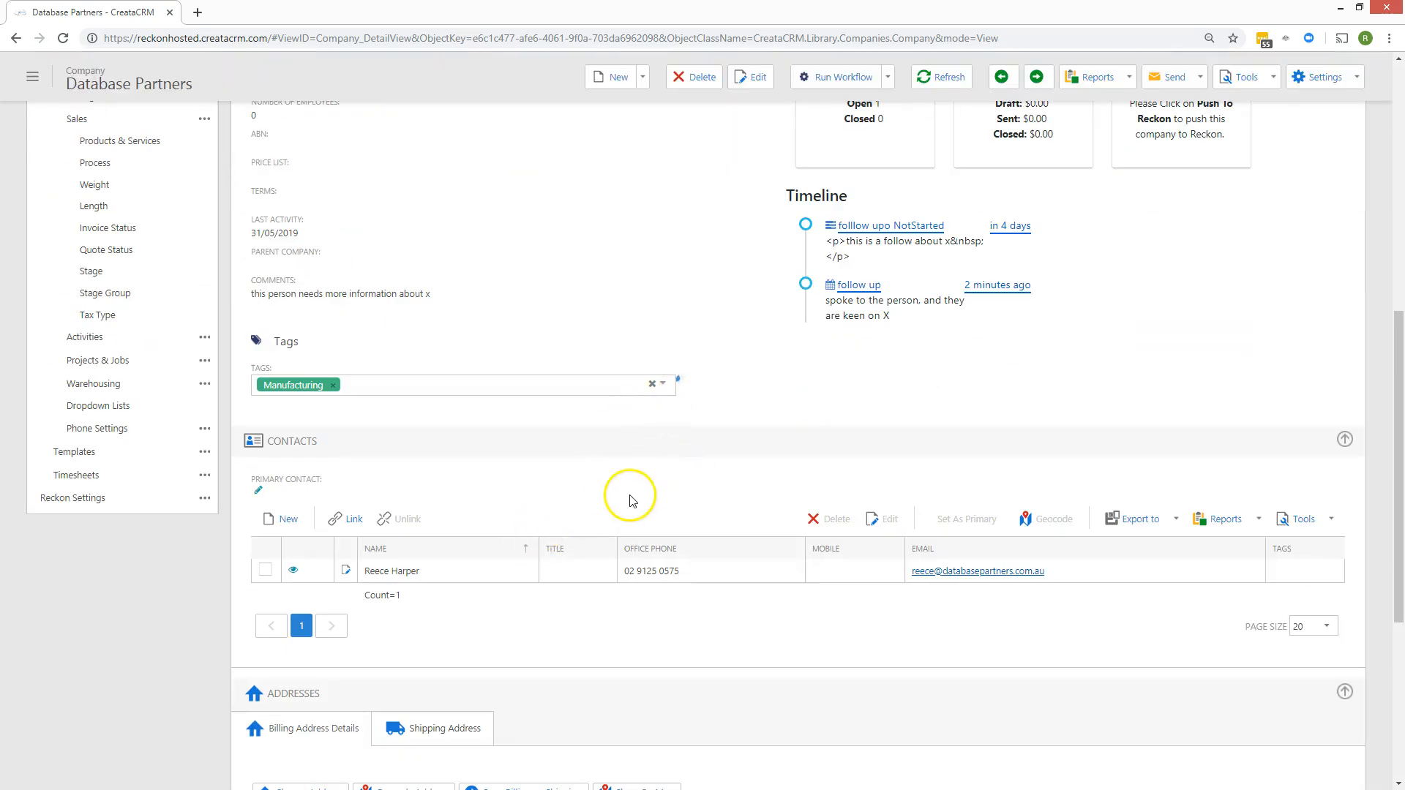
Put the Database Partners company record into edit mode.
scroll(622, 502, "down", 8)
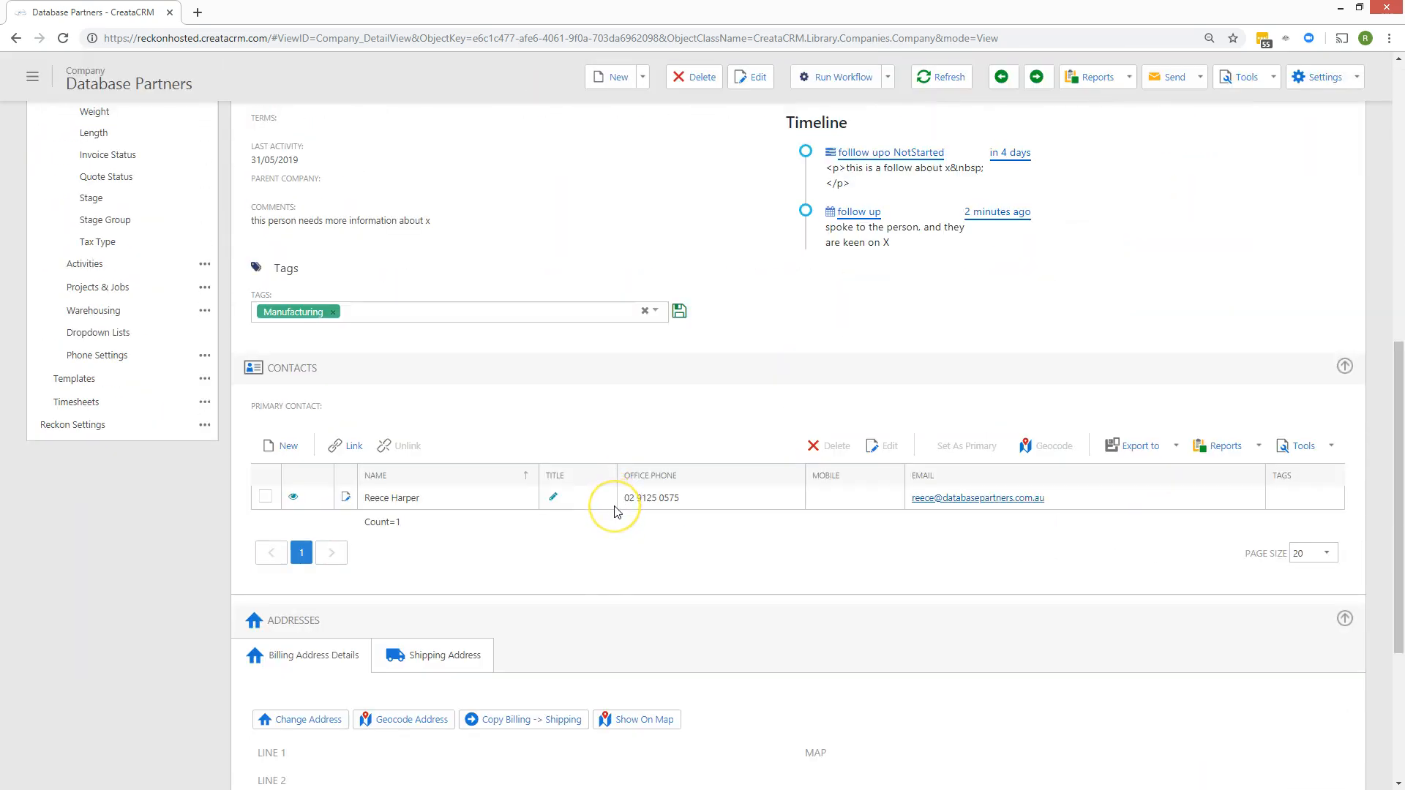
scroll(615, 493, "down", 8)
scroll(580, 496, "down", 1)
scroll(616, 522, "up", 8)
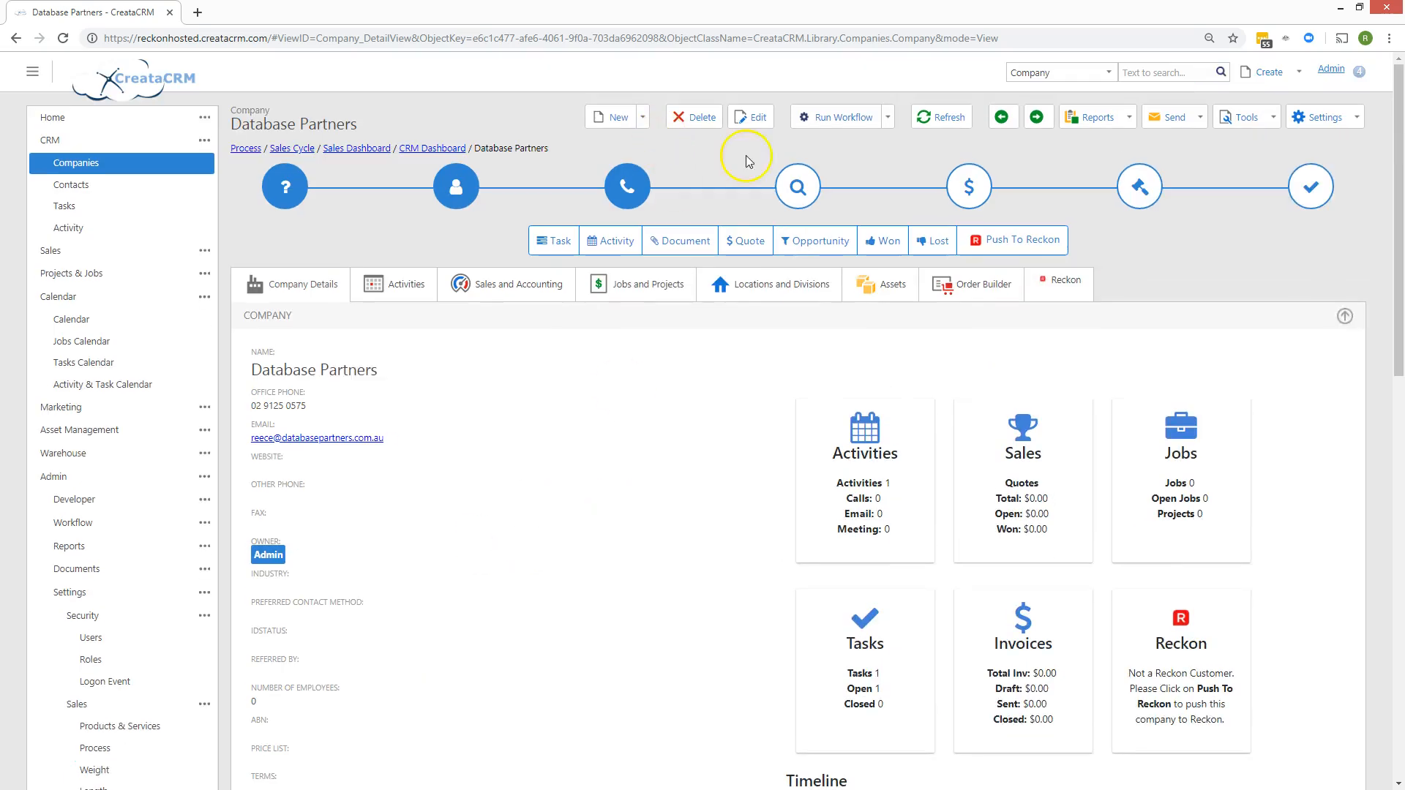
left_click(752, 117)
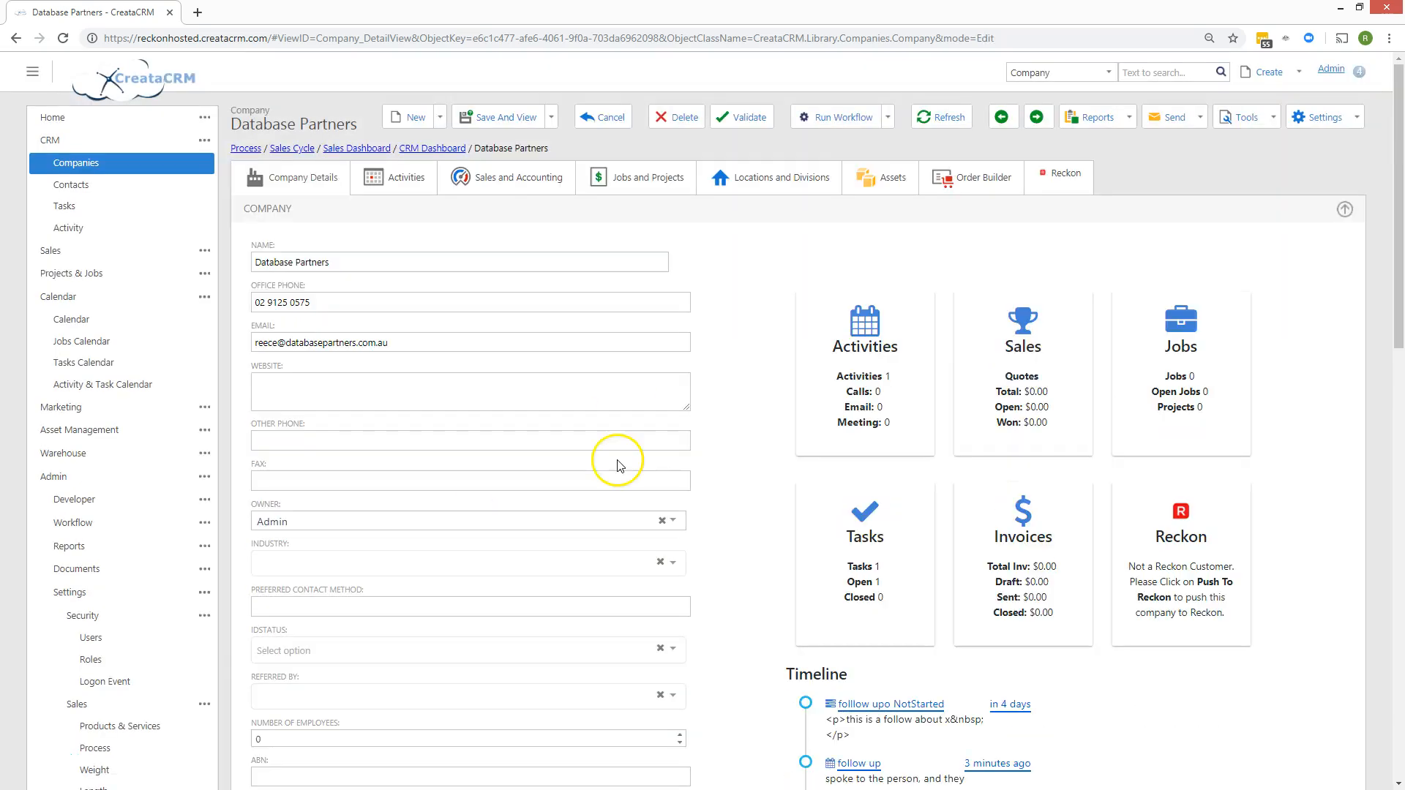
scroll(614, 461, "down", 9)
scroll(617, 467, "down", 1)
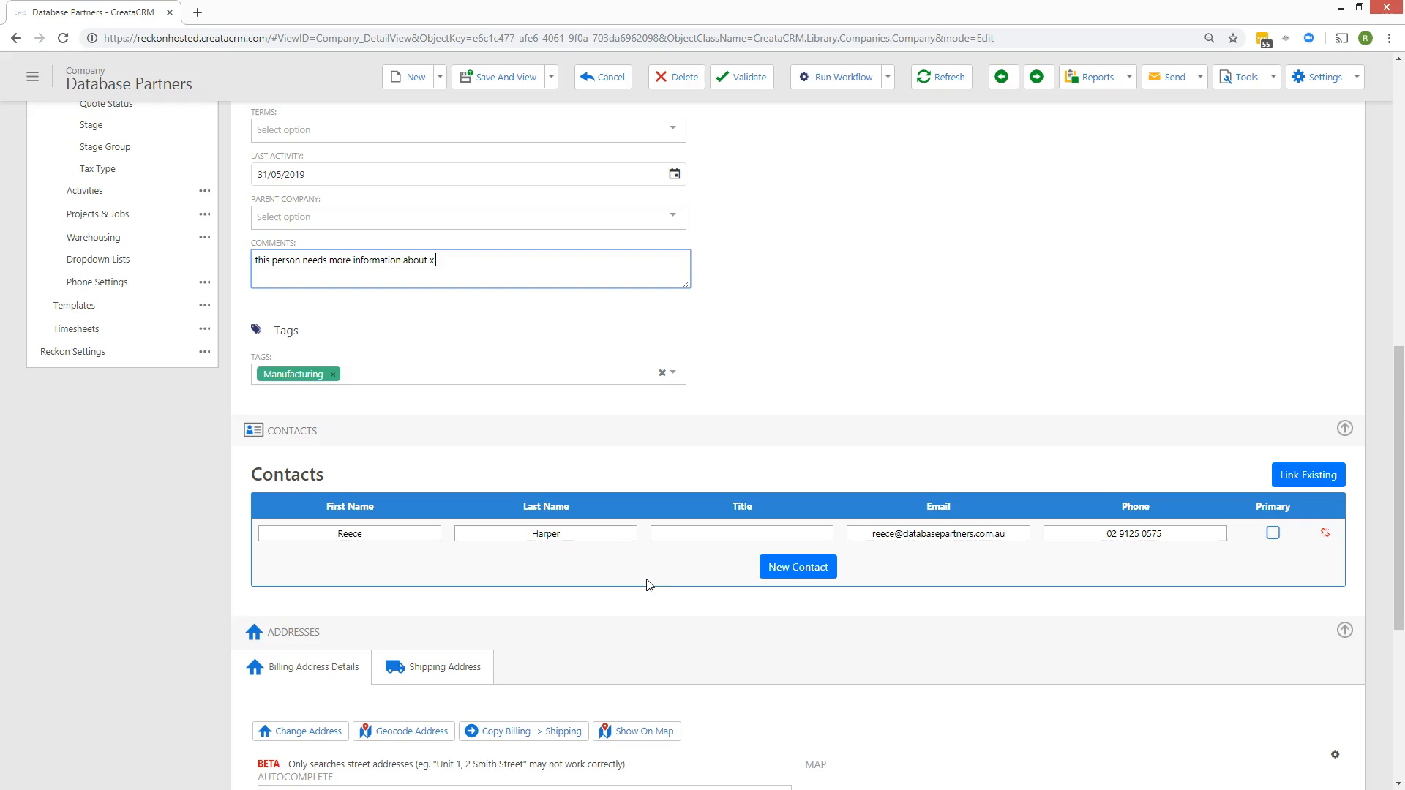
scroll(648, 584, "up", 10)
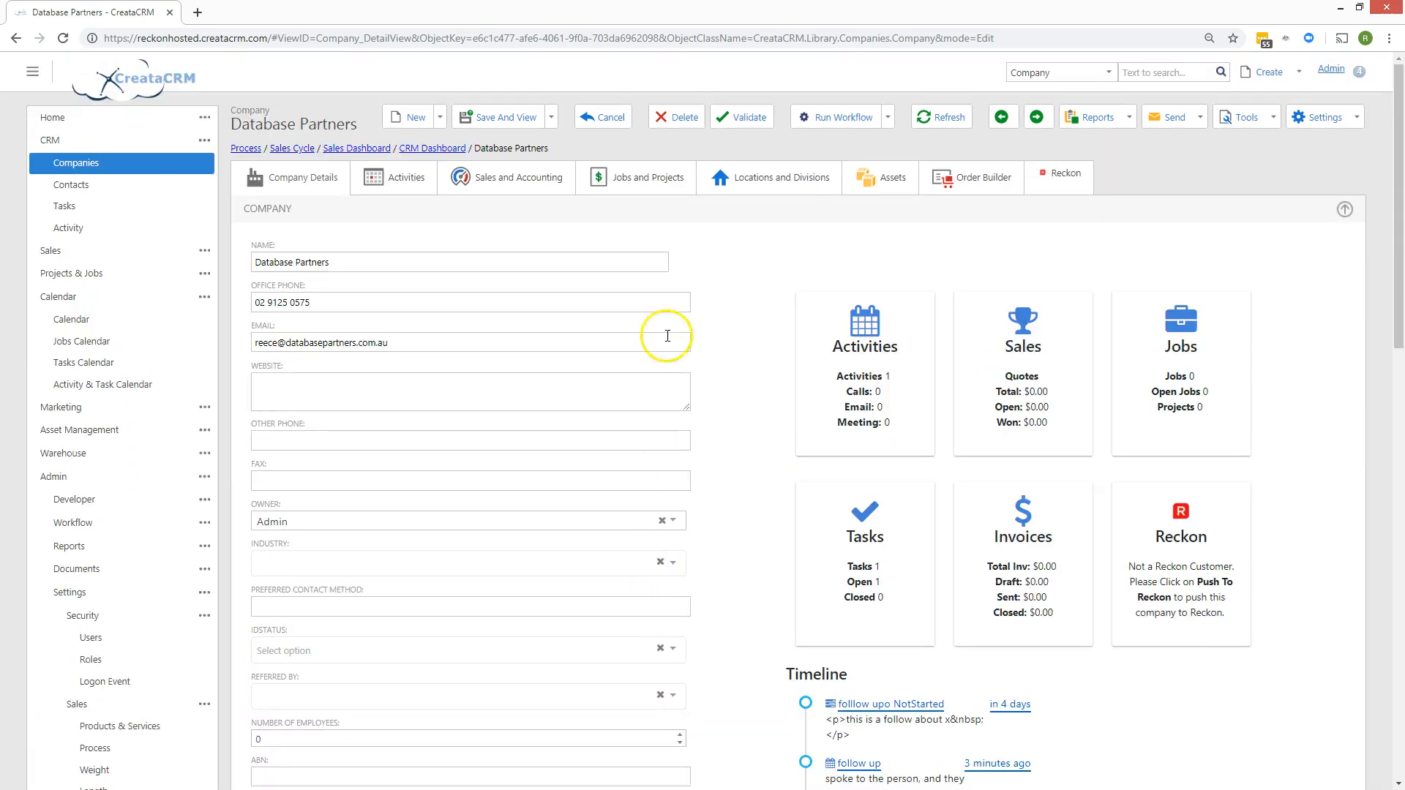
scroll(890, 705, "down", 4)
scroll(871, 600, "up", 4)
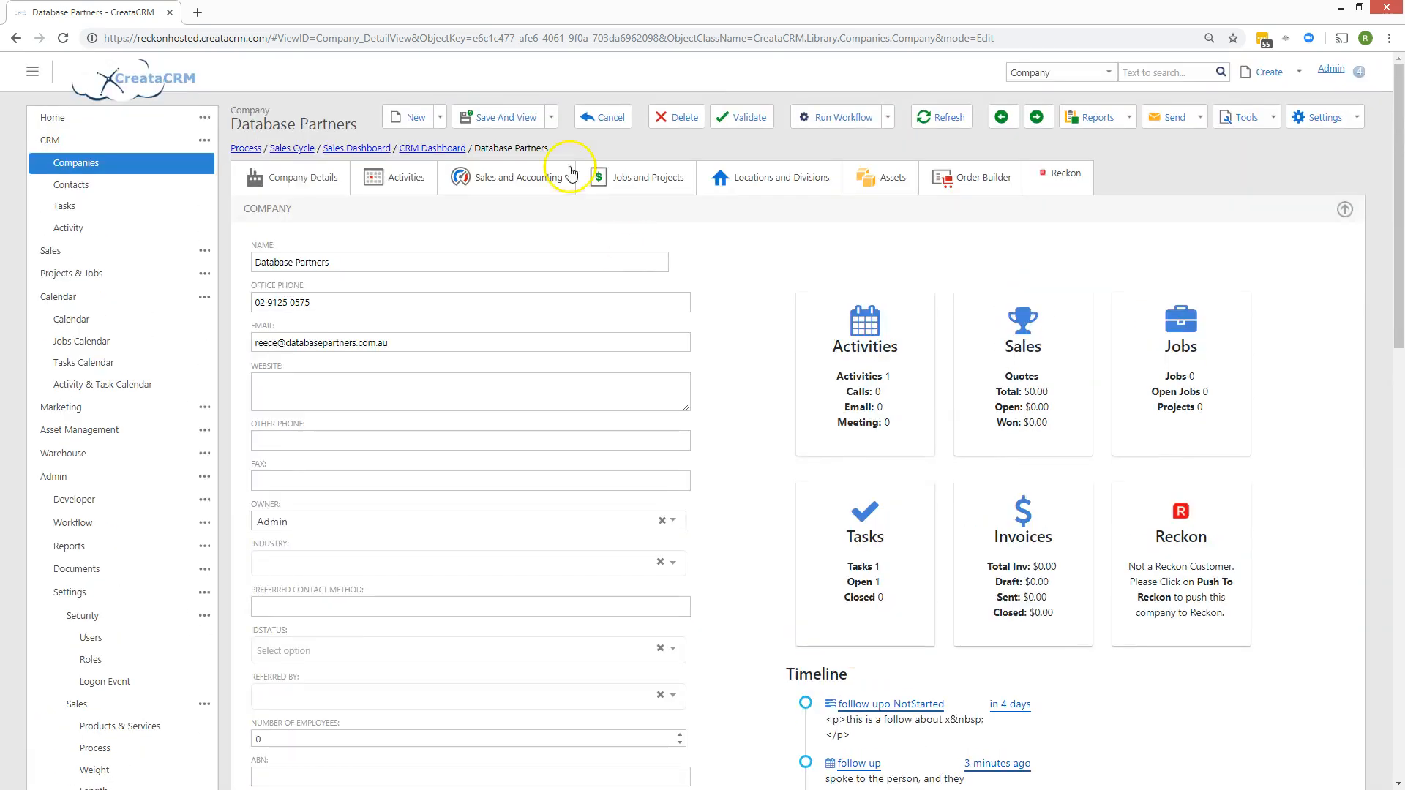
left_click(516, 117)
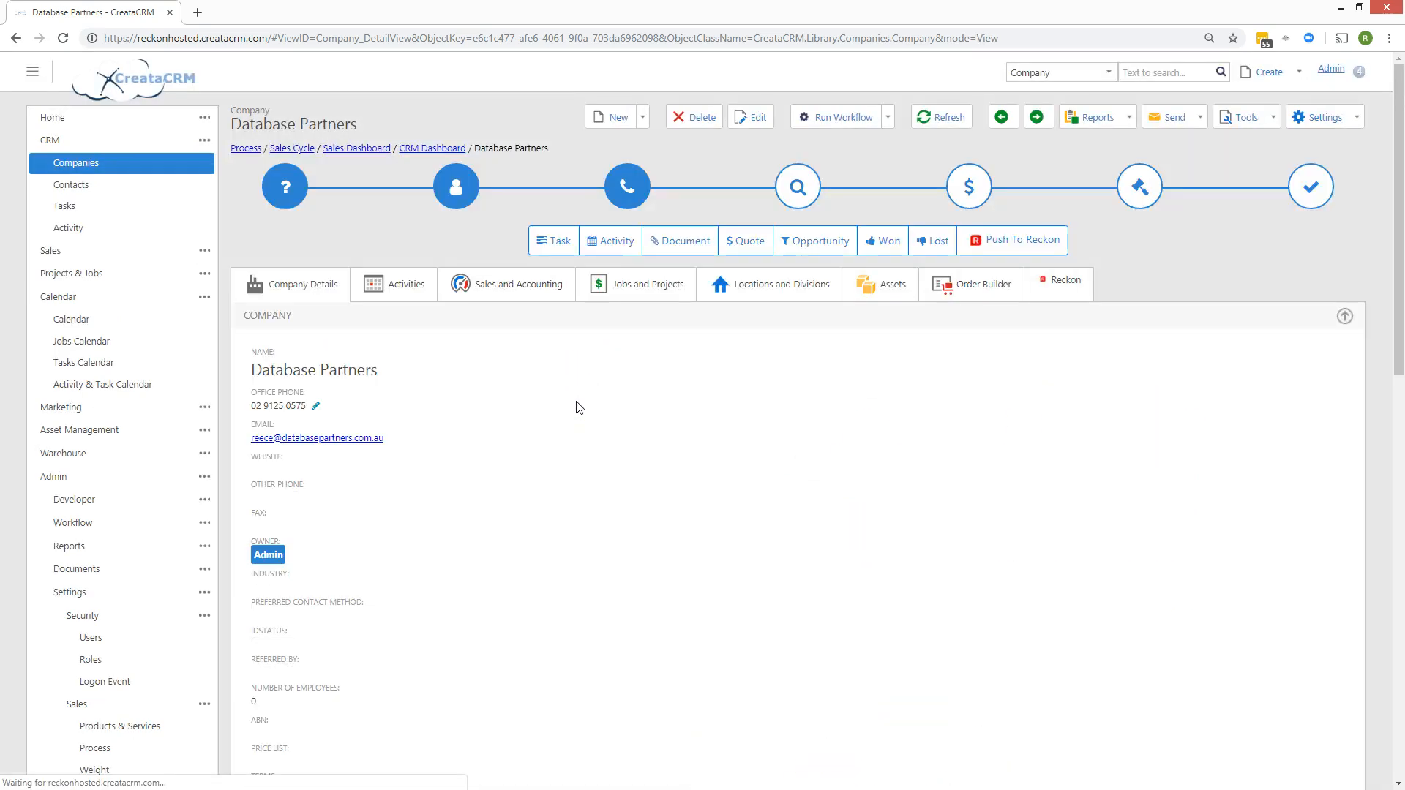
scroll(574, 405, "down", 10)
scroll(577, 415, "down", 4)
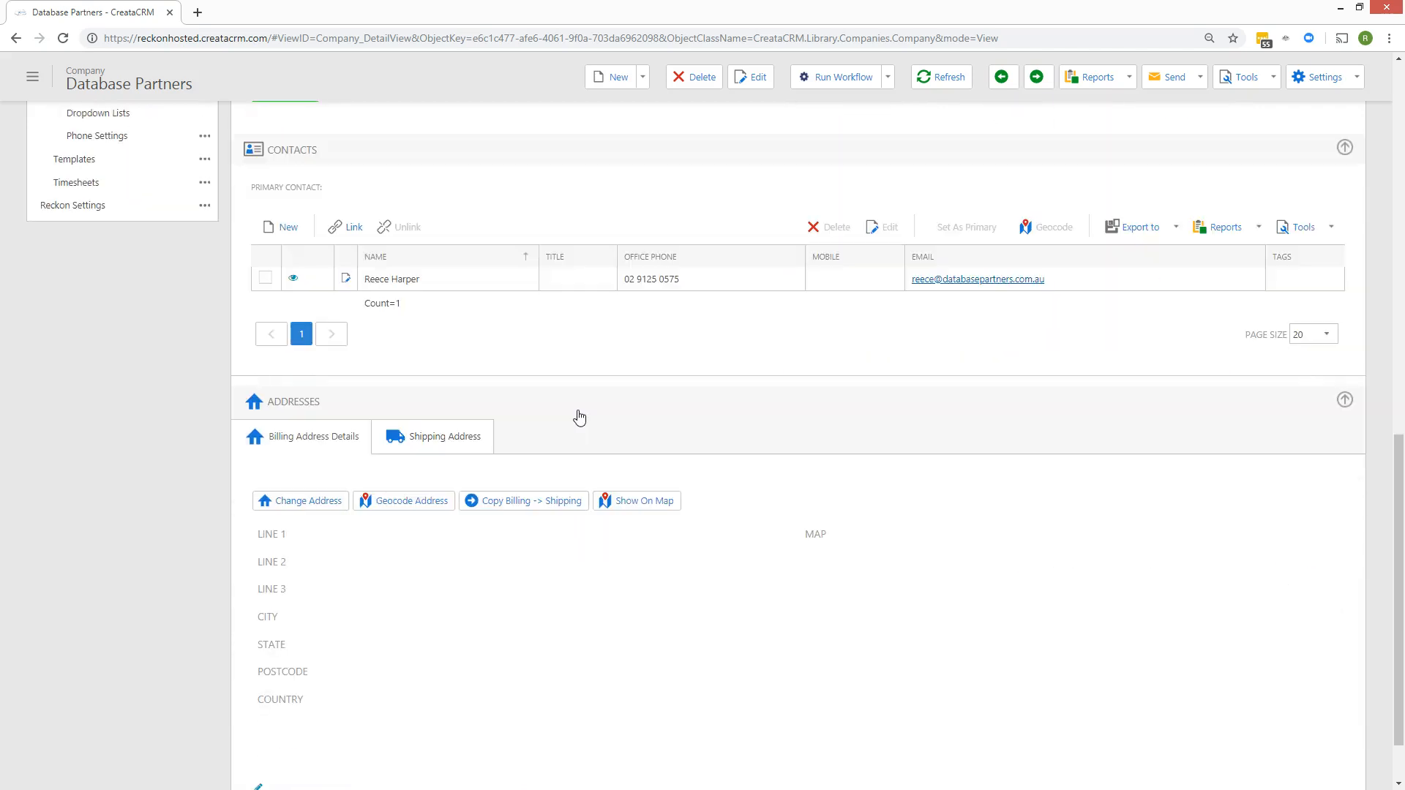
scroll(580, 417, "up", 15)
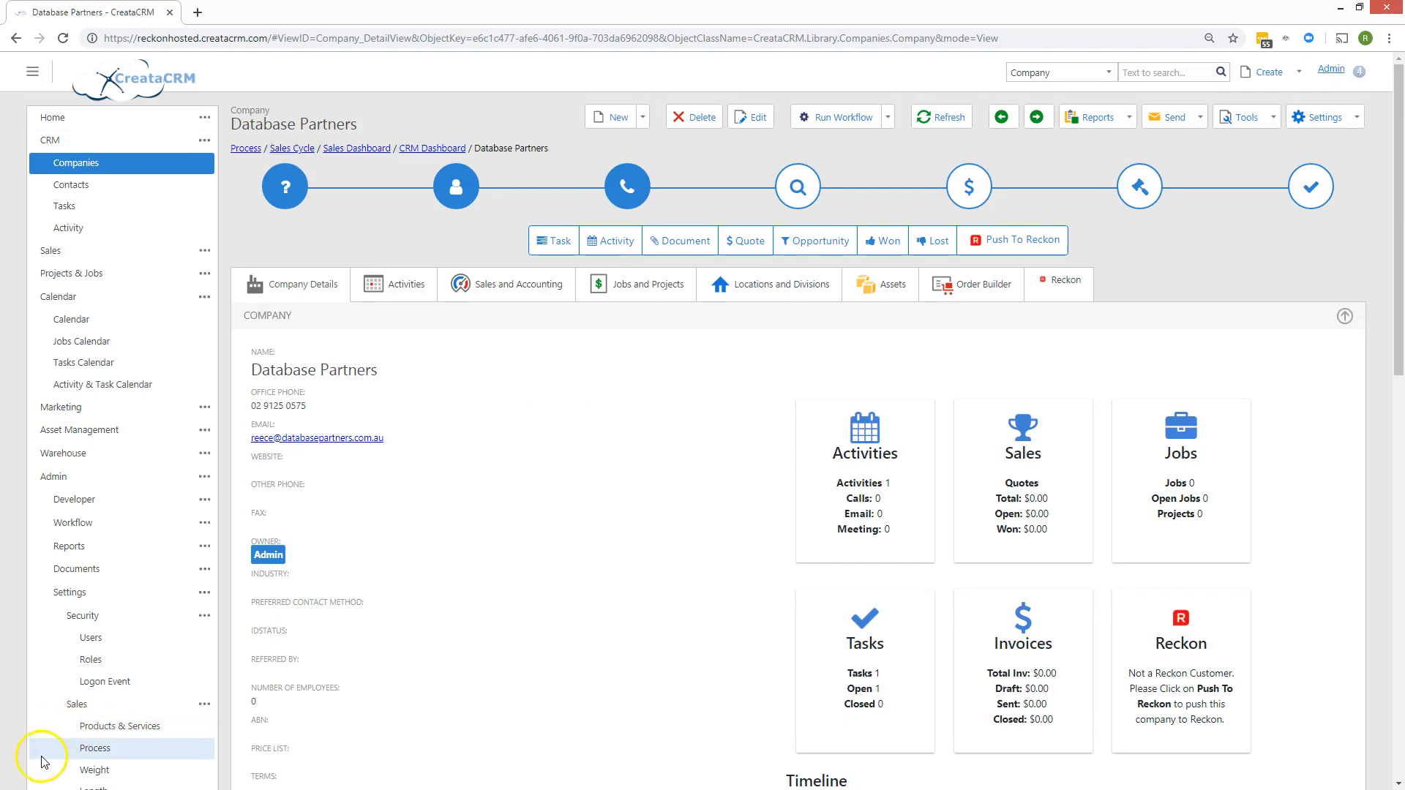
left_click(81, 253)
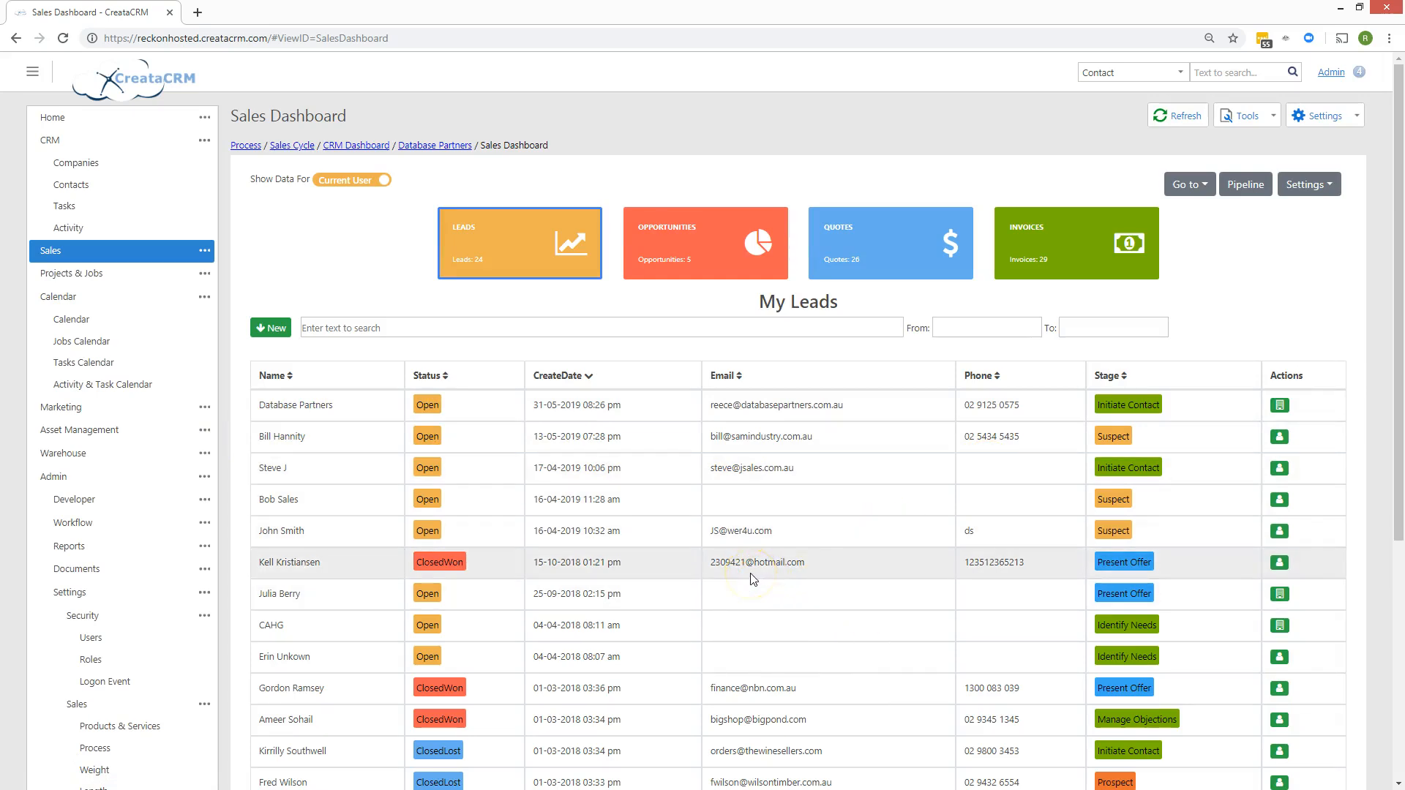
From the Database Partners record, create a new opportunity at Initiate Contact and edit its name.
left_click(414, 146)
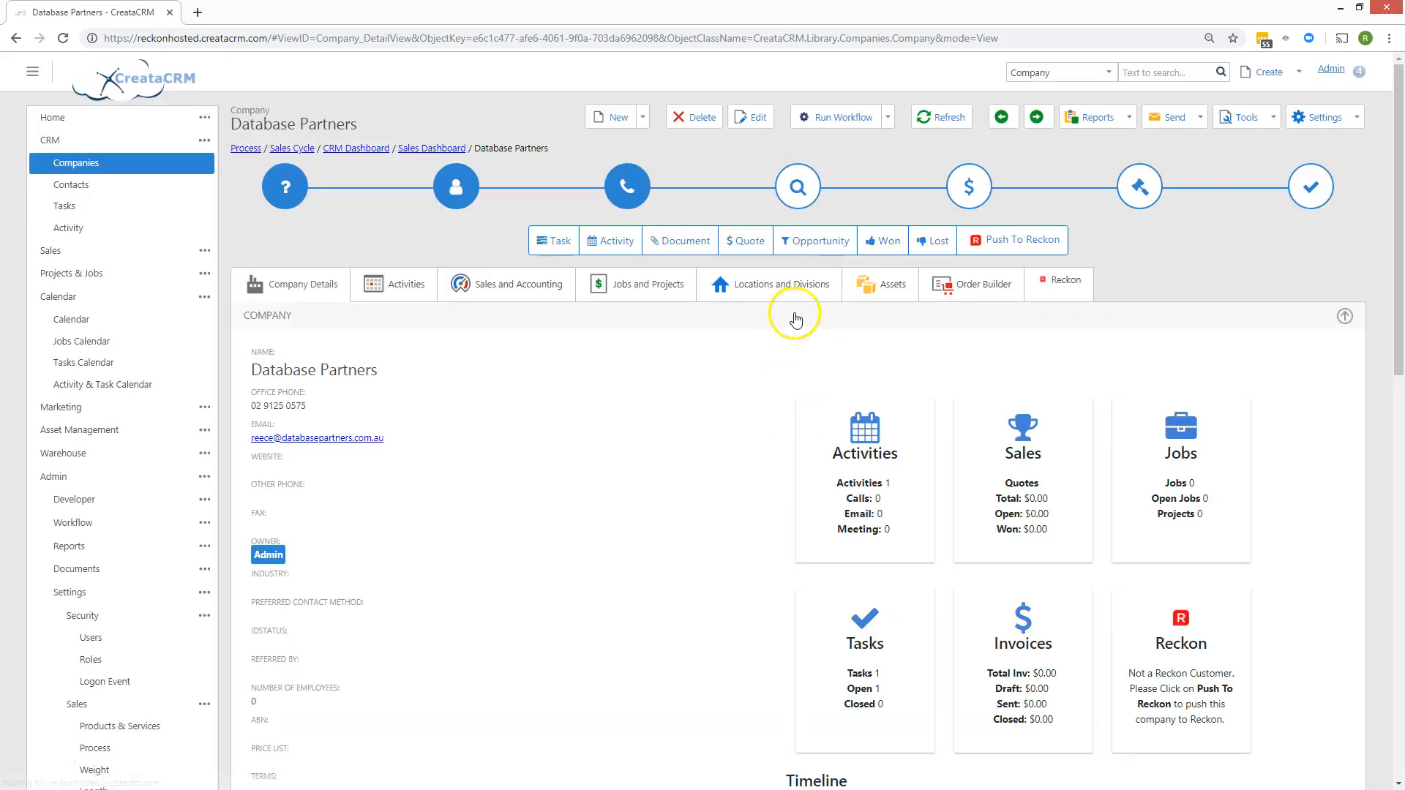
left_click(811, 240)
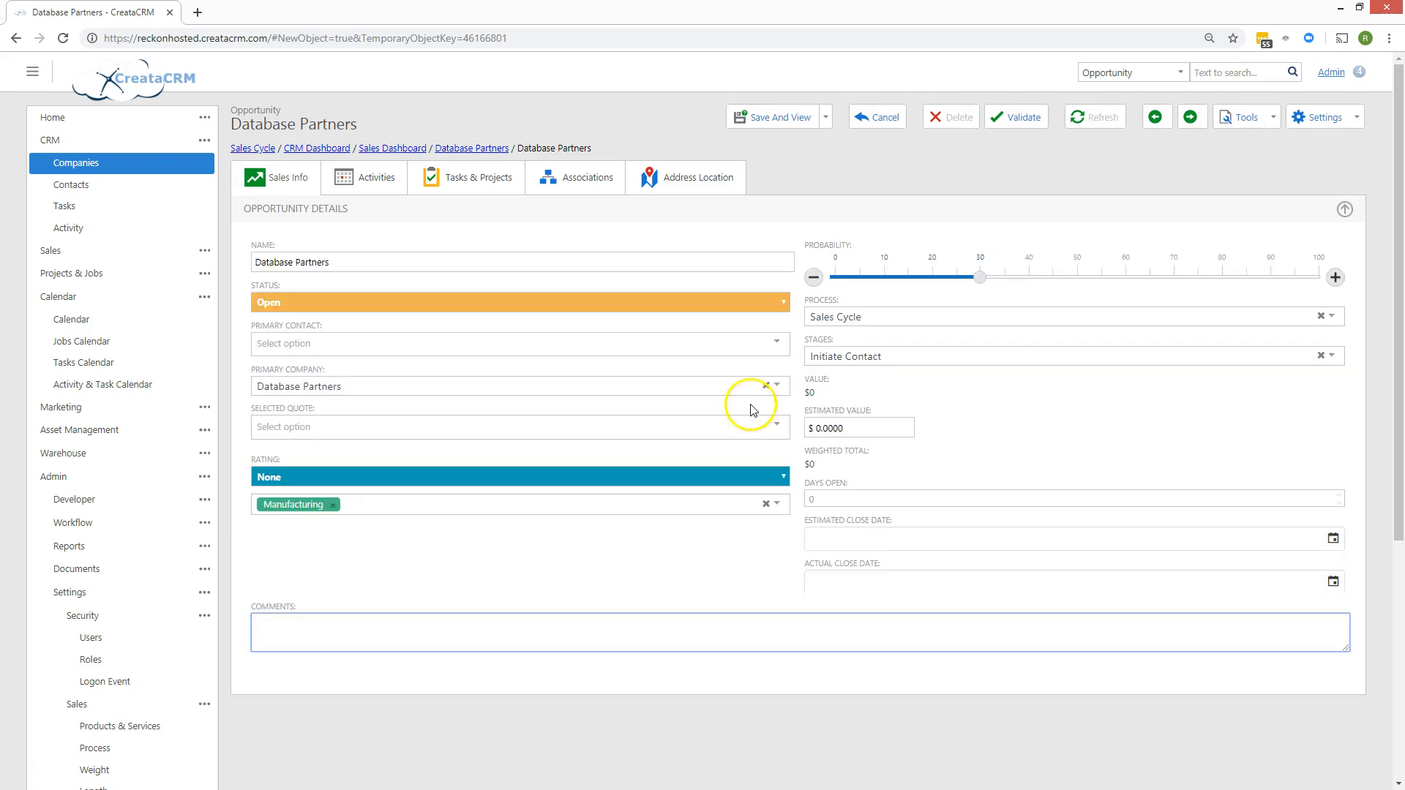
left_click(333, 261)
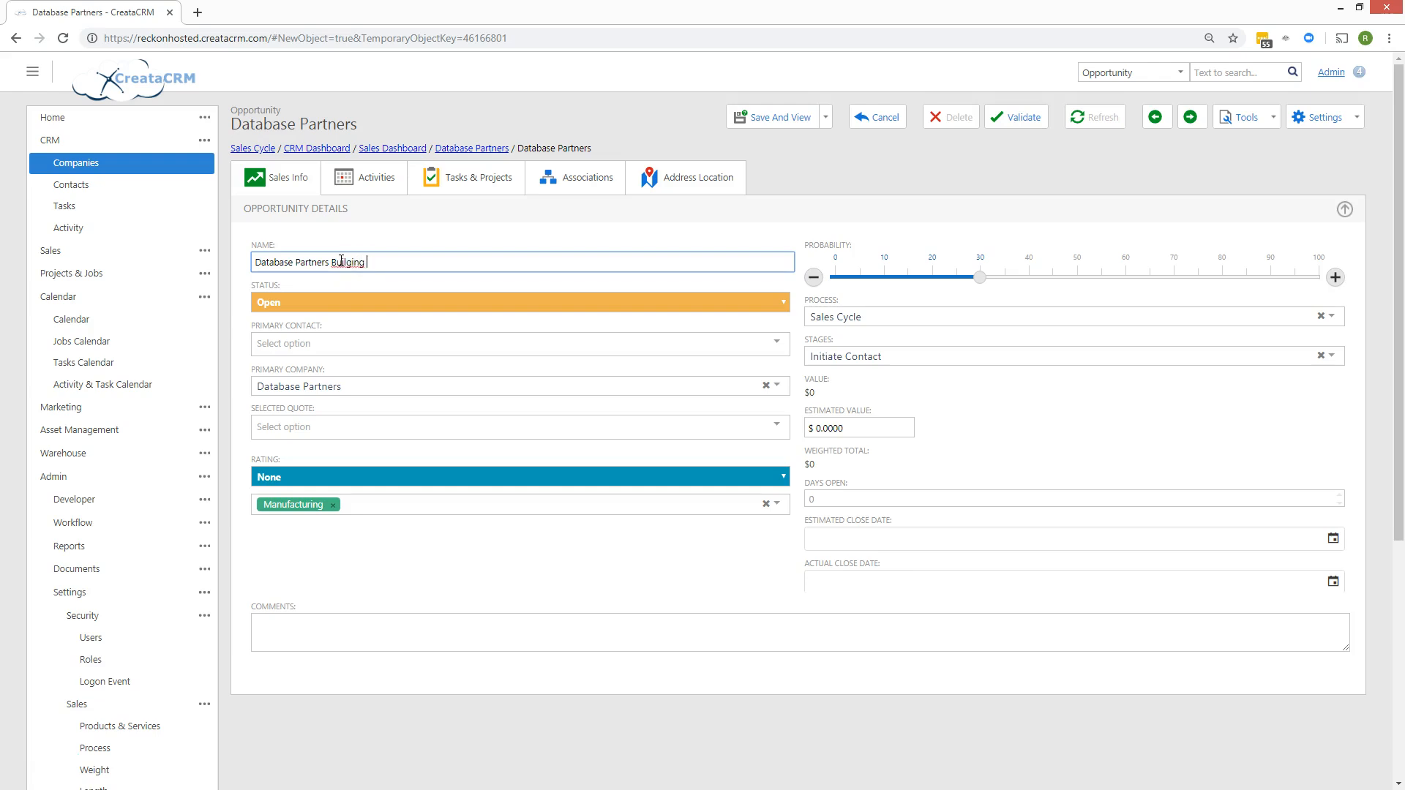
Fix the spelling in the opportunity name and enter an estimated value of 5000.
right_click(364, 262)
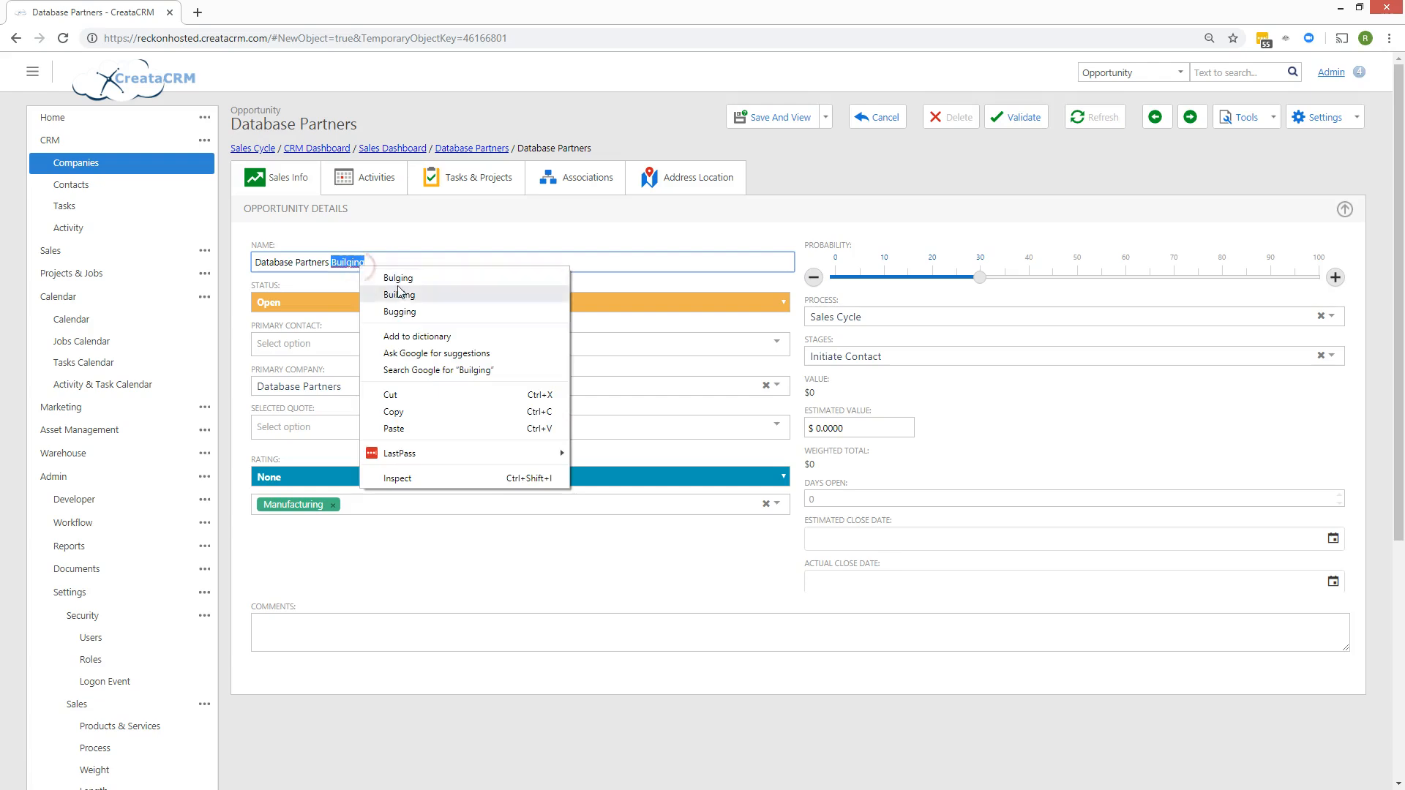
left_click(393, 258)
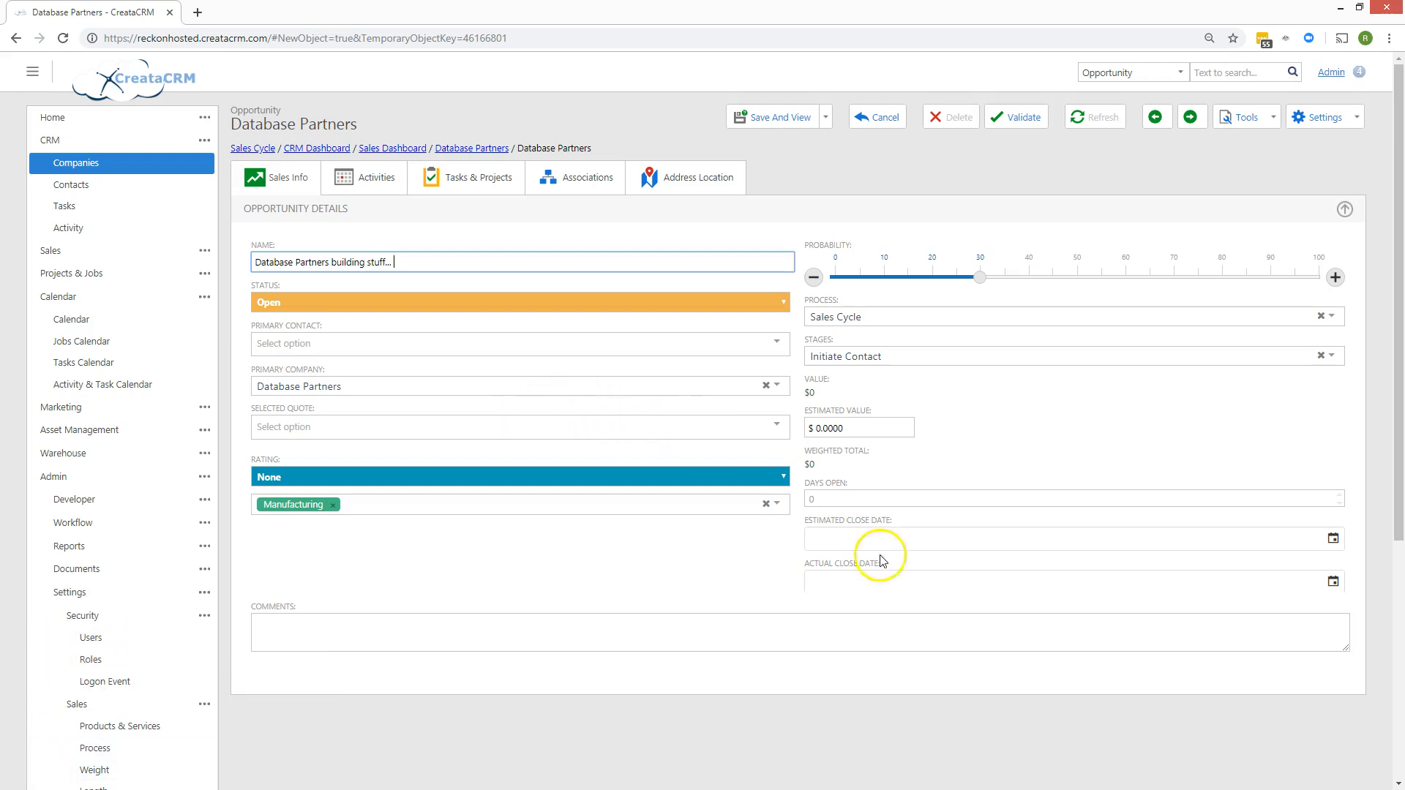
left_click(842, 428)
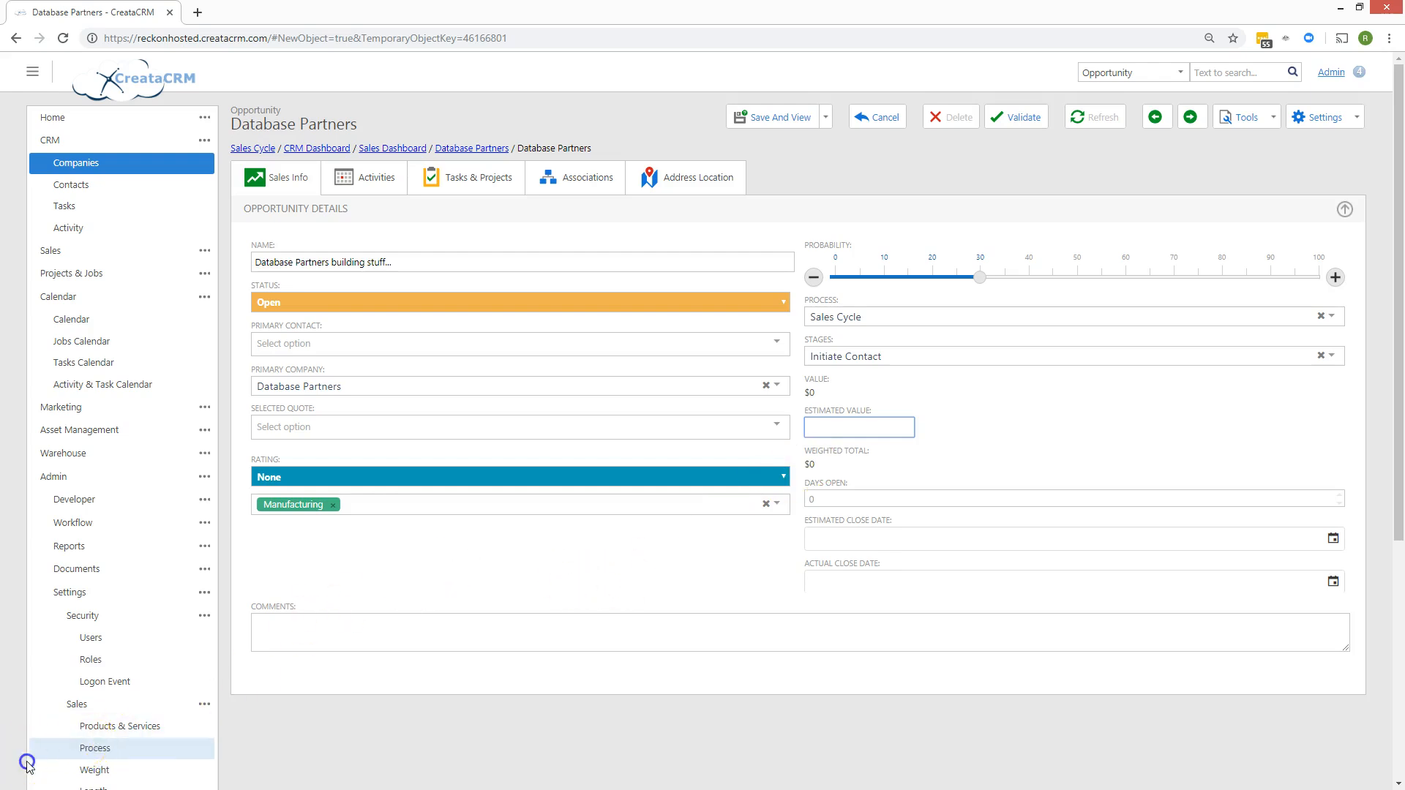
left_click(840, 427)
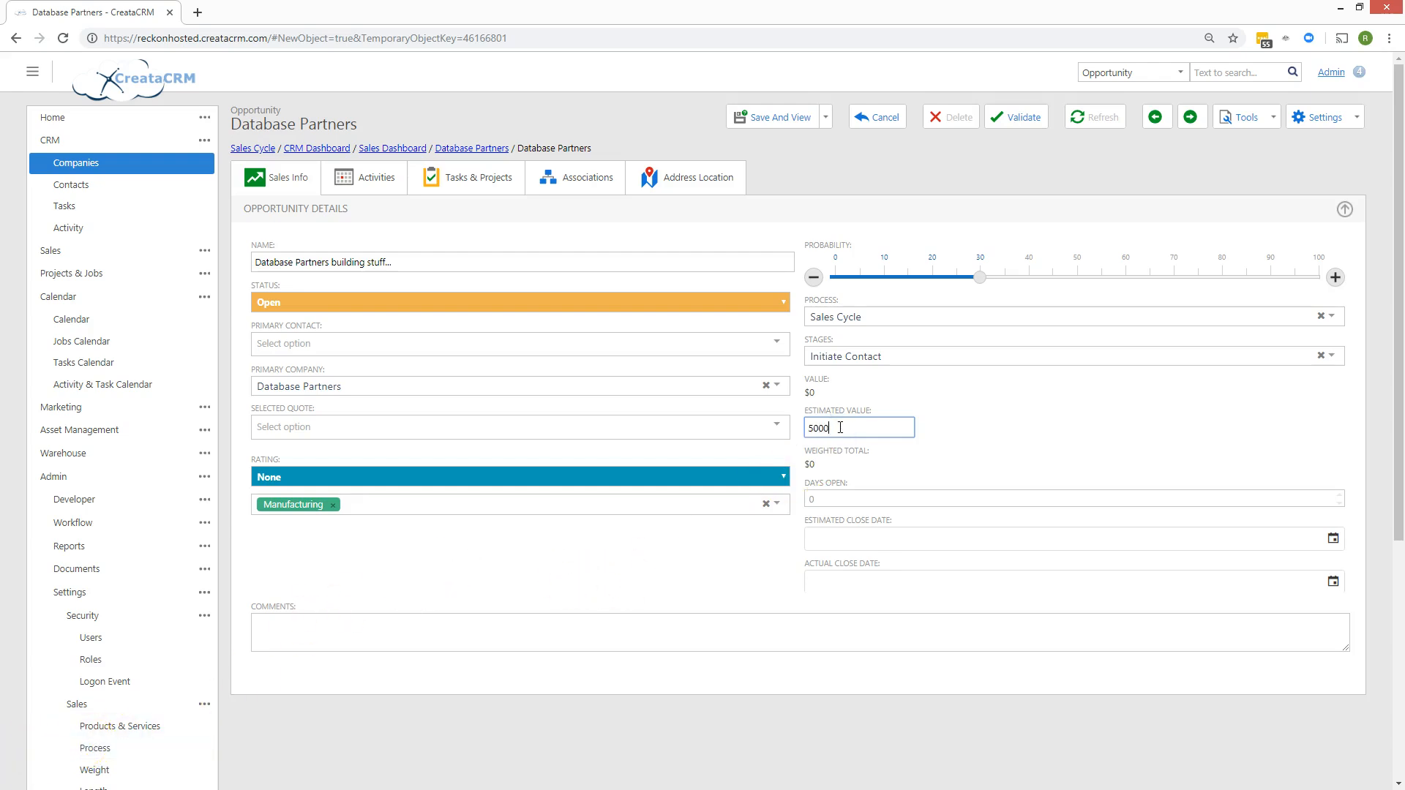
left_click(1010, 435)
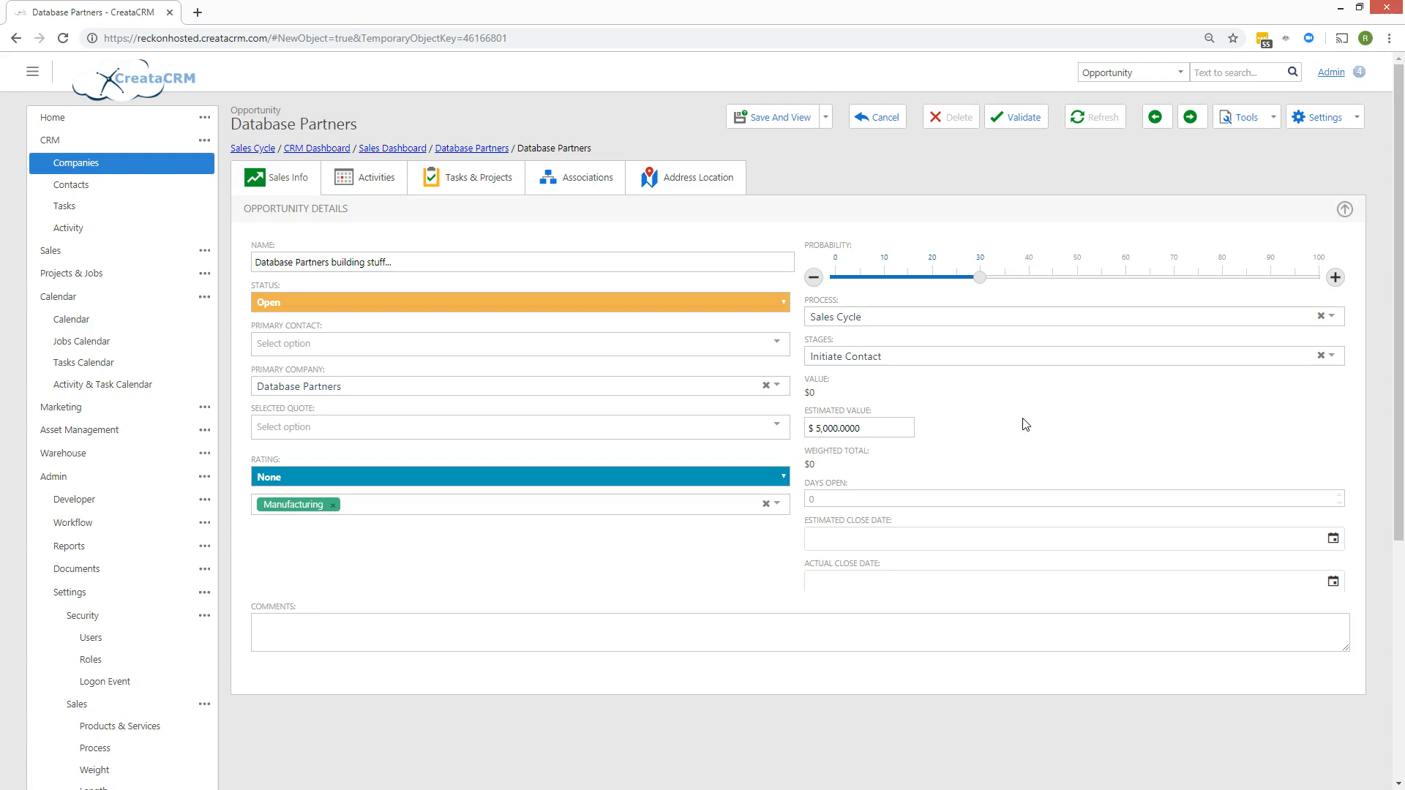
Set probability to 80%, add placeholder comments 'sadsadsa das dsa d sad sa', and save.
left_click_drag(979, 277, 1229, 313)
left_click(937, 589)
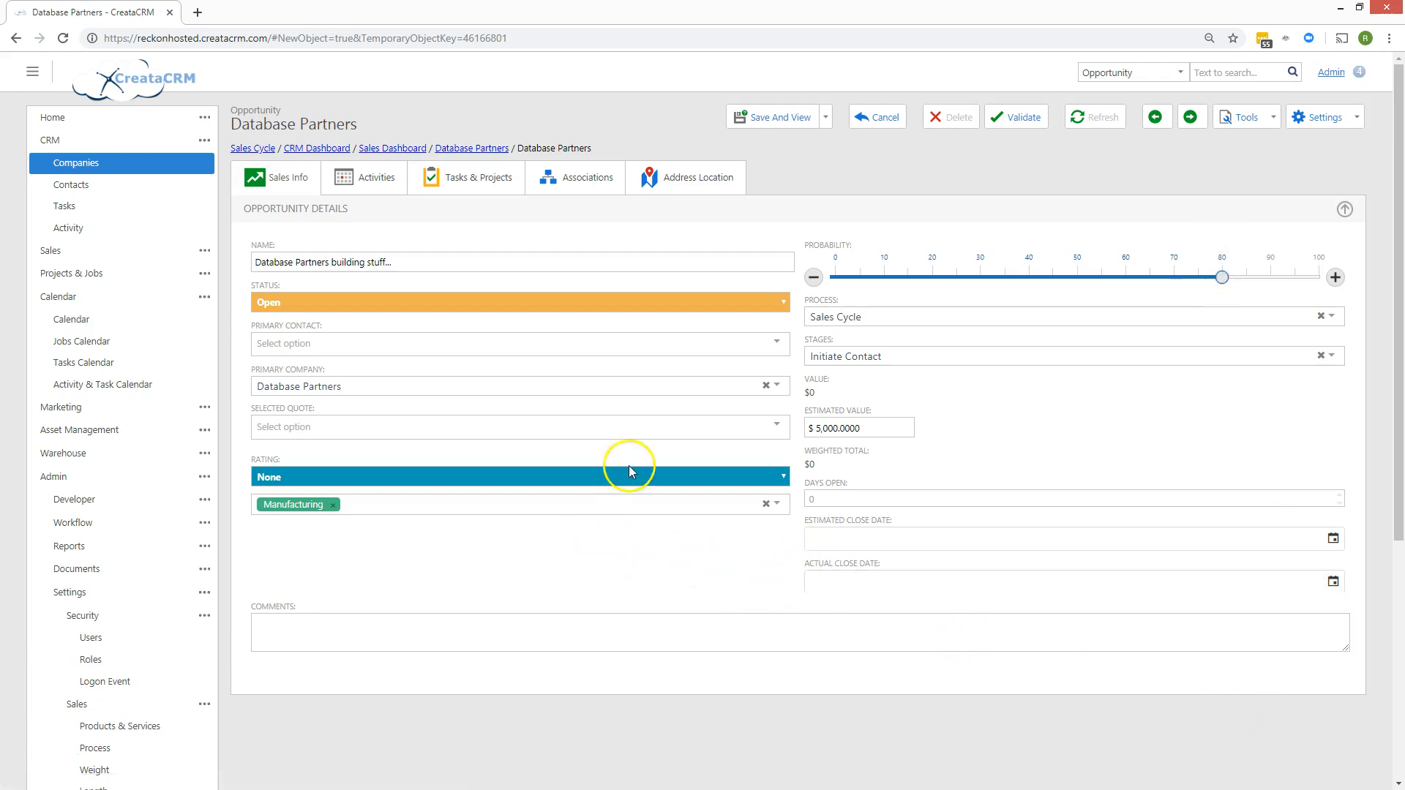
left_click(487, 627)
type("sadsadsa")
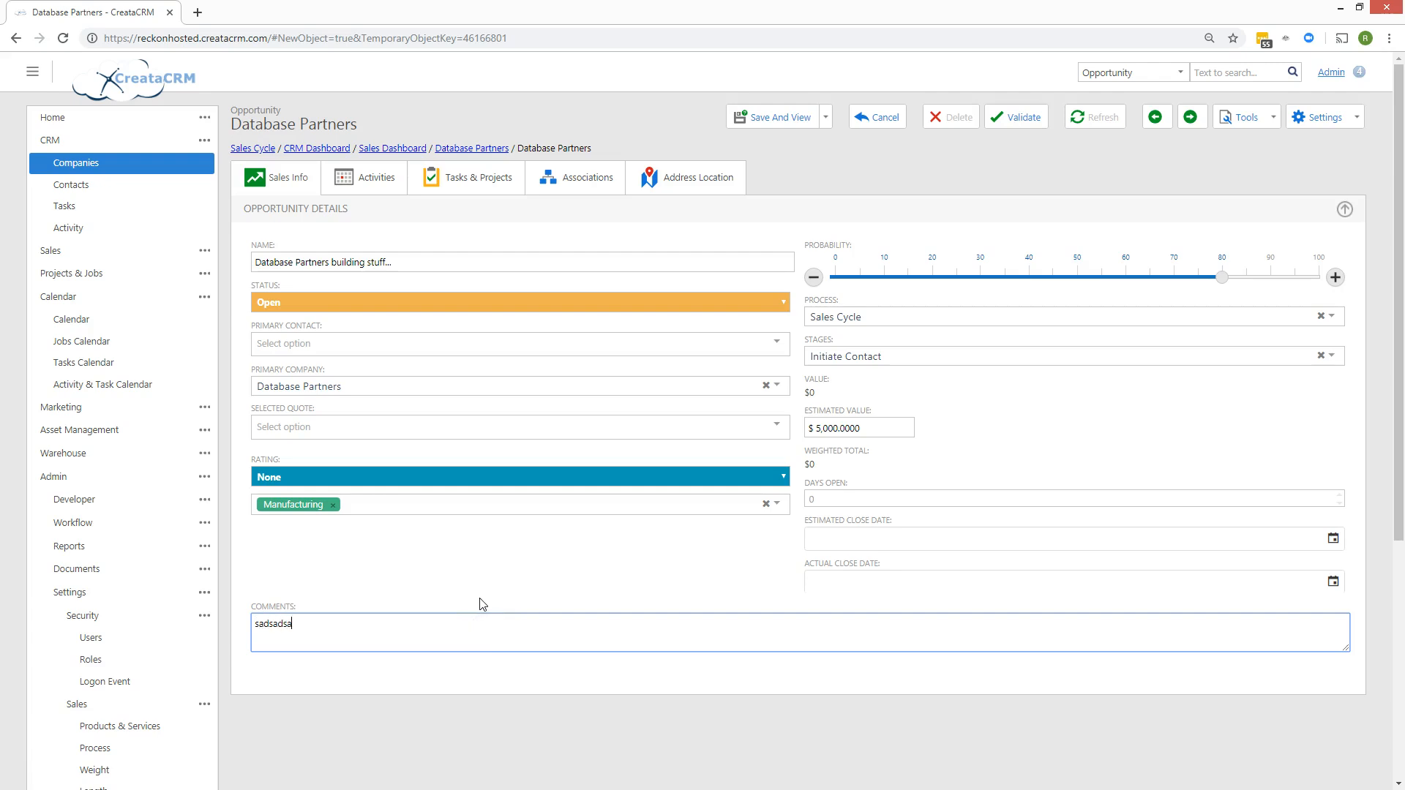
type(" das  dsa d sad sa")
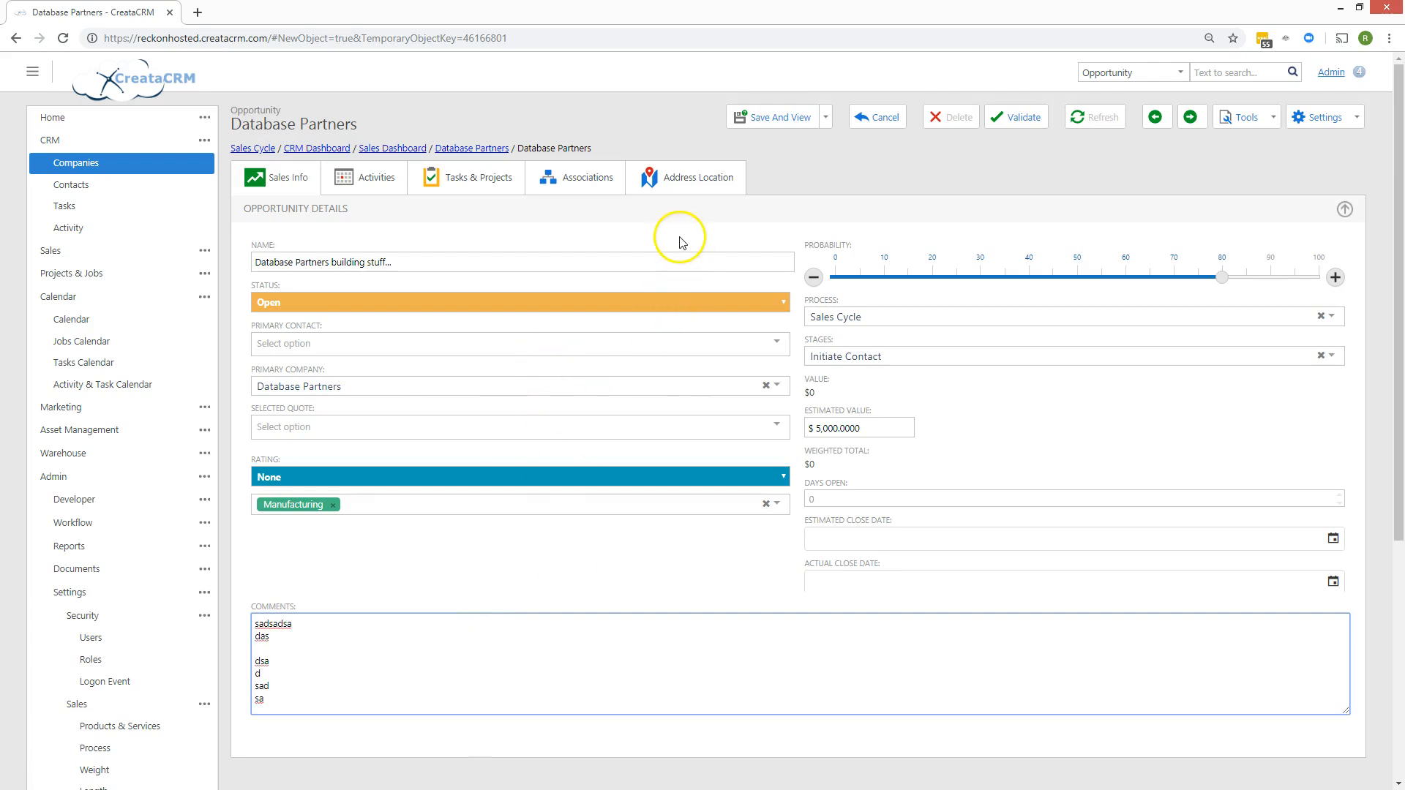
left_click(811, 117)
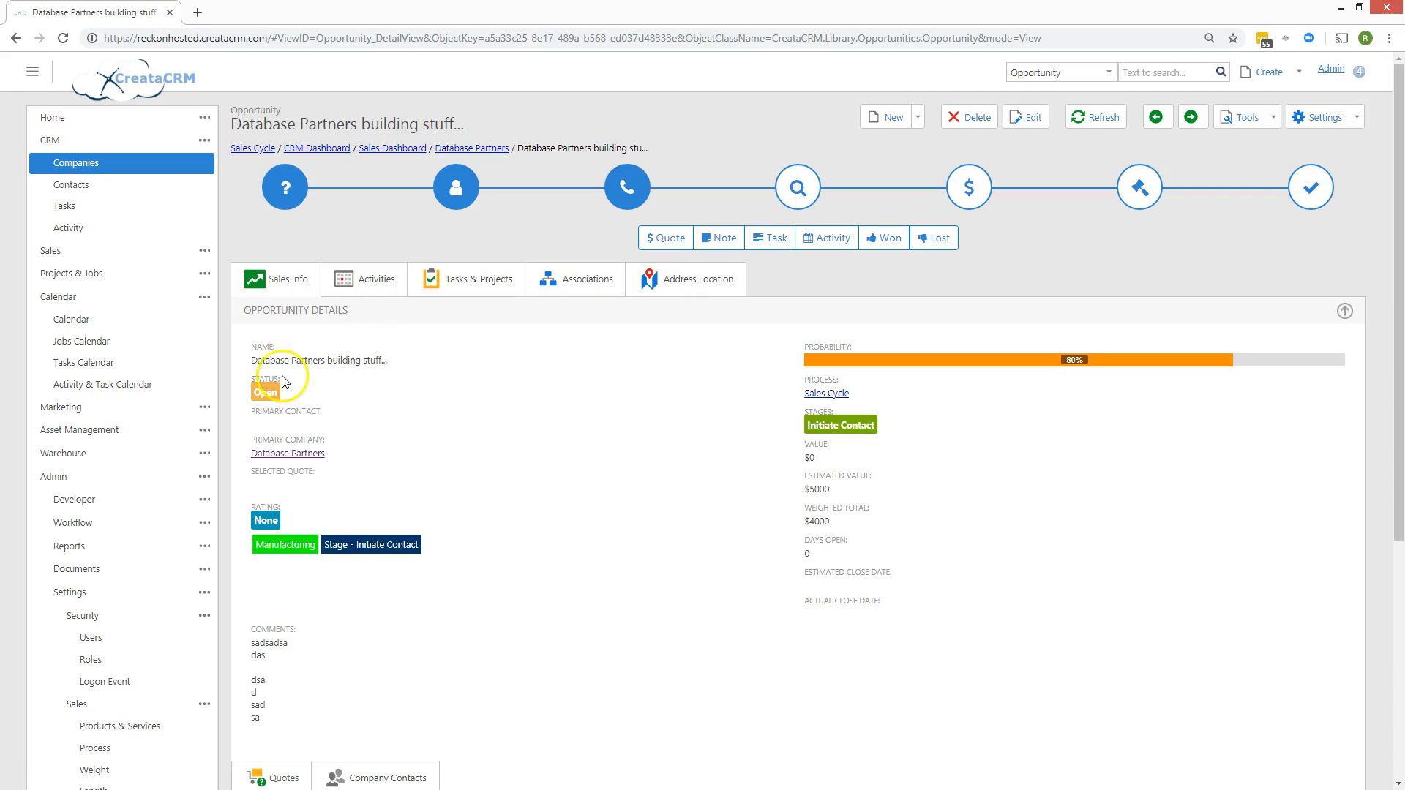
Open the Sales Dashboard and list My Opportunities.
left_click(87, 252)
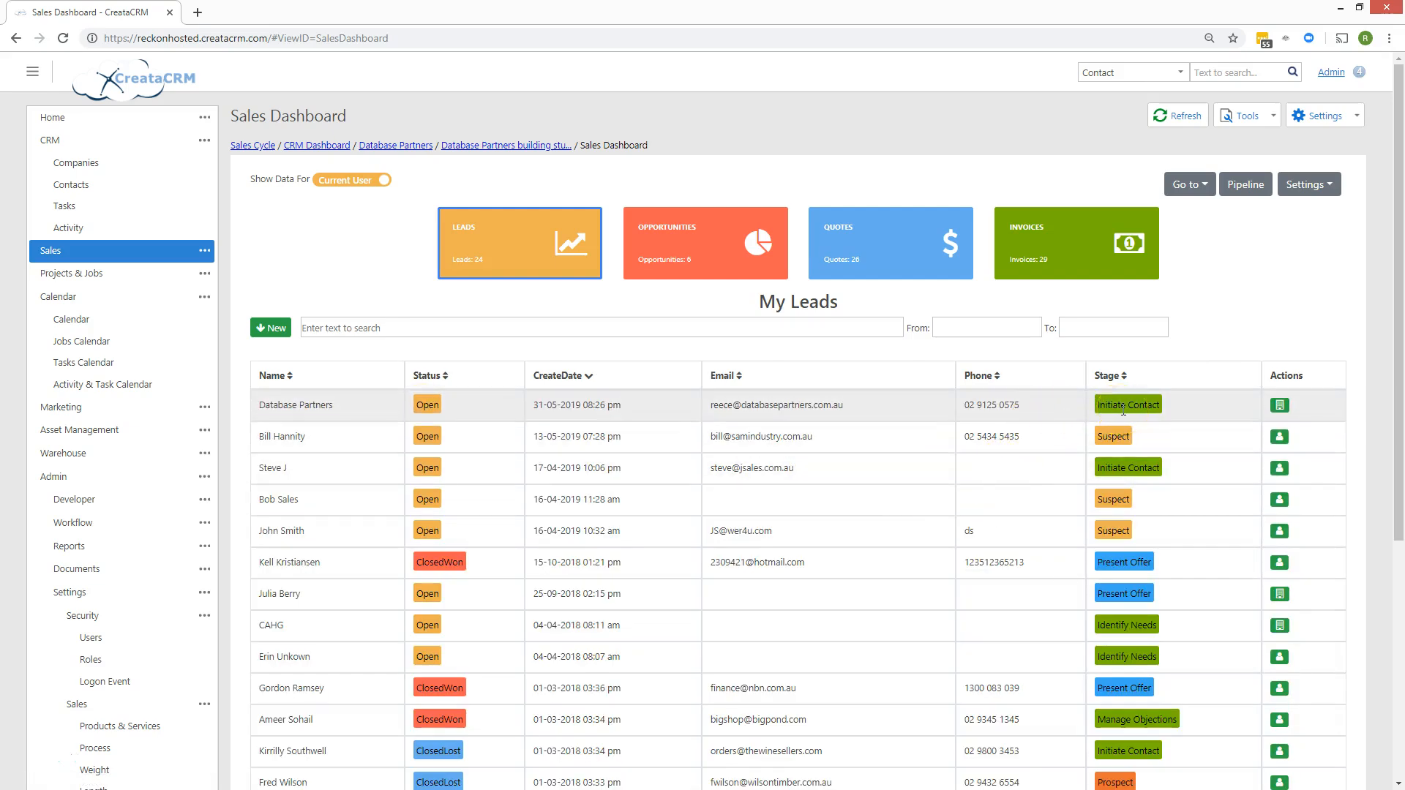
left_click(740, 216)
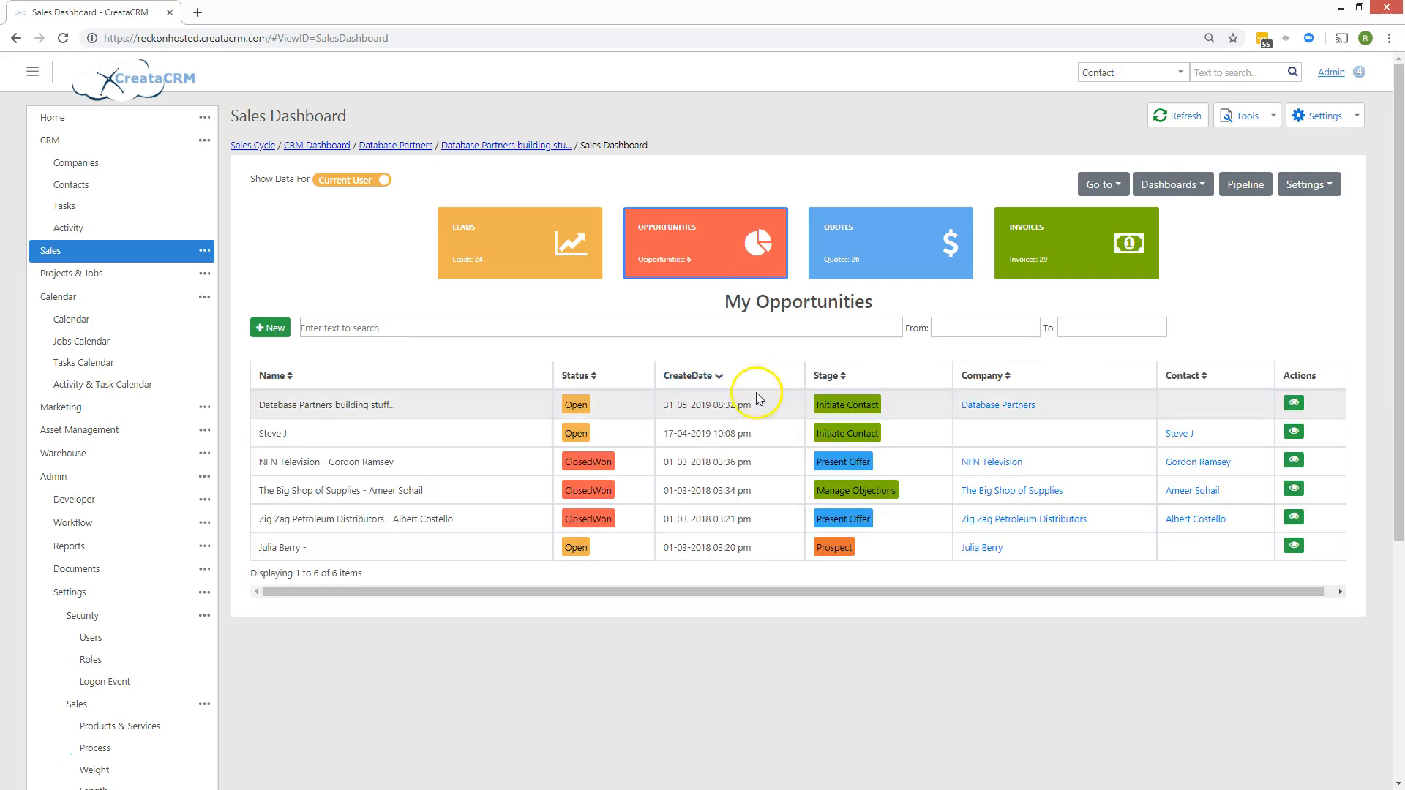
Advance Database Partners to the next sales stage, then confirm Present Offer in My Opportunities.
left_click(534, 213)
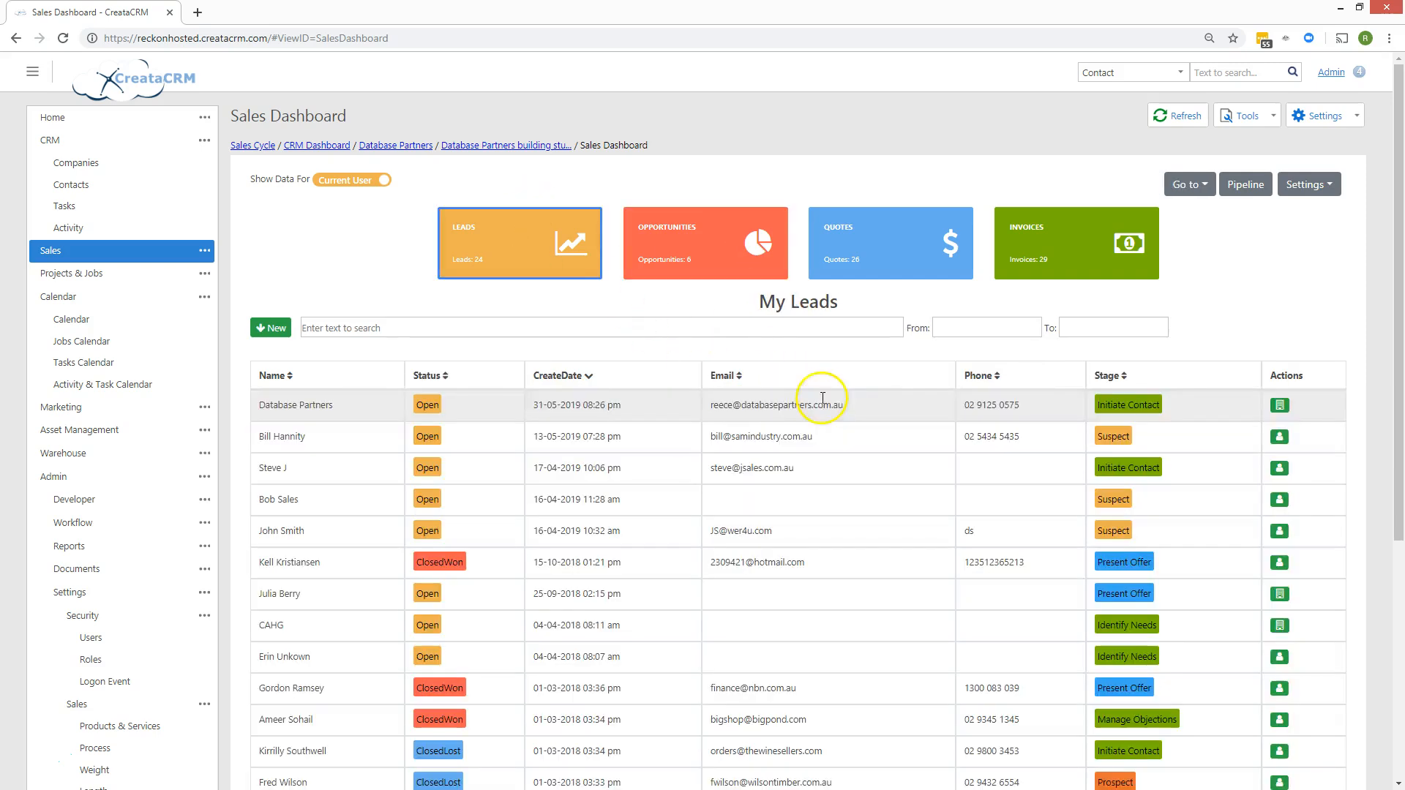
left_click(1281, 407)
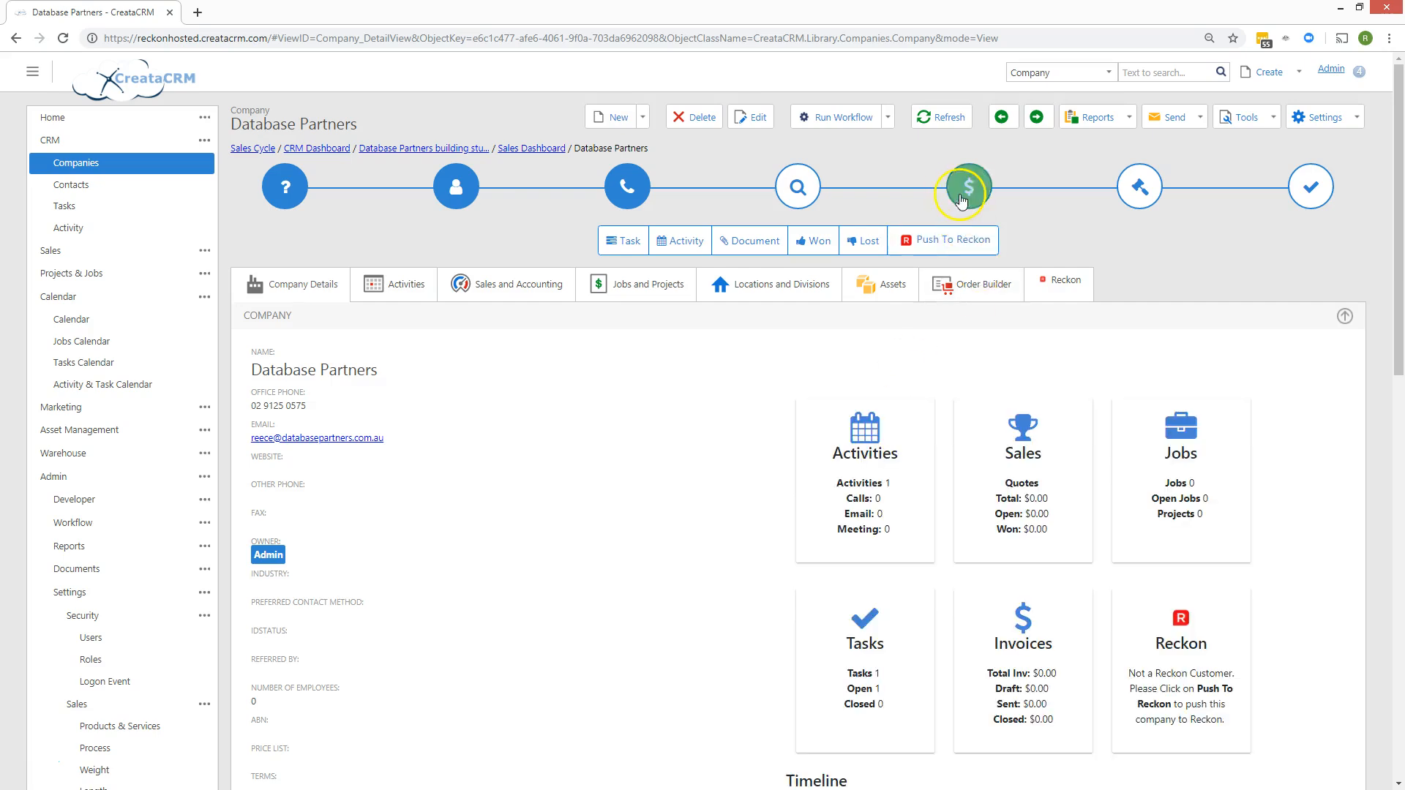
left_click(961, 199)
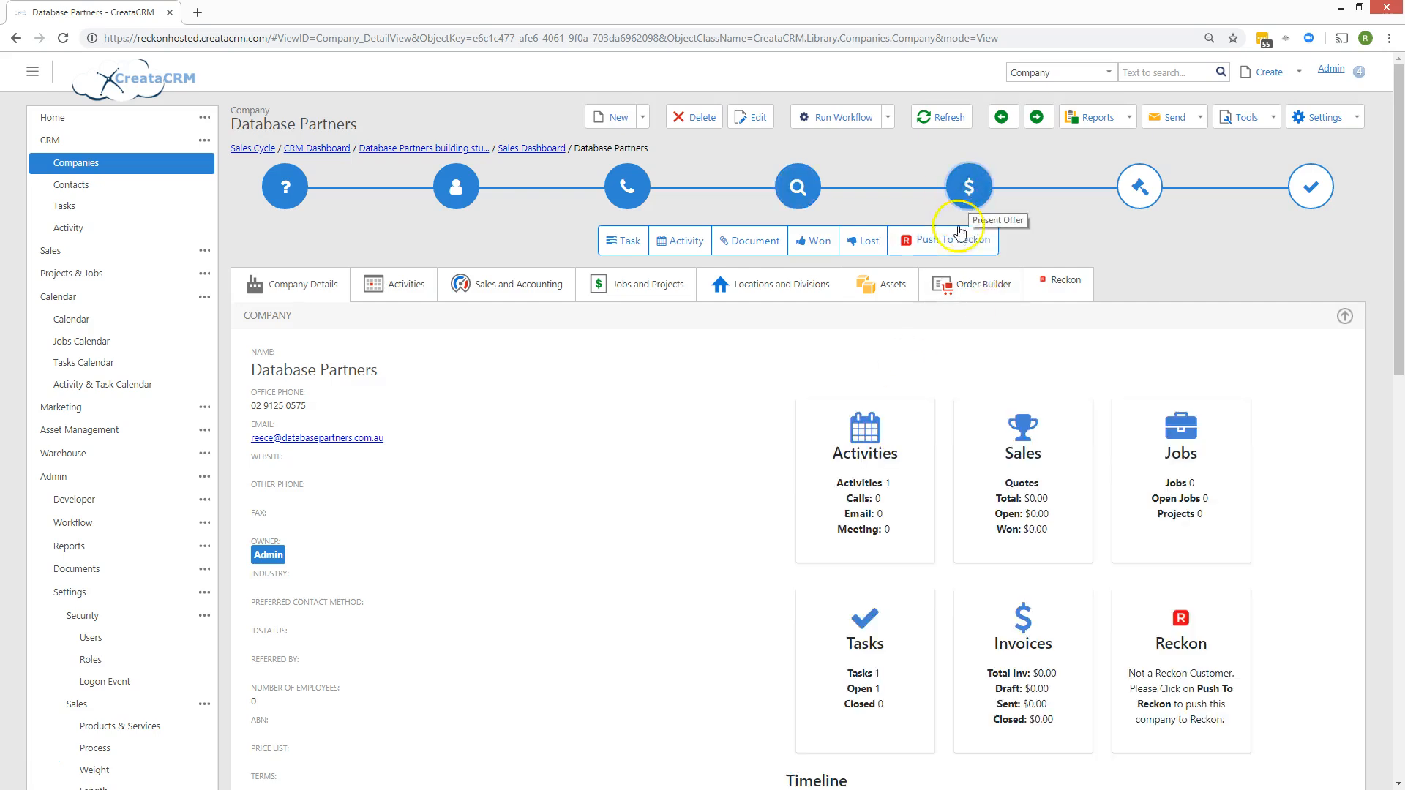
left_click(528, 149)
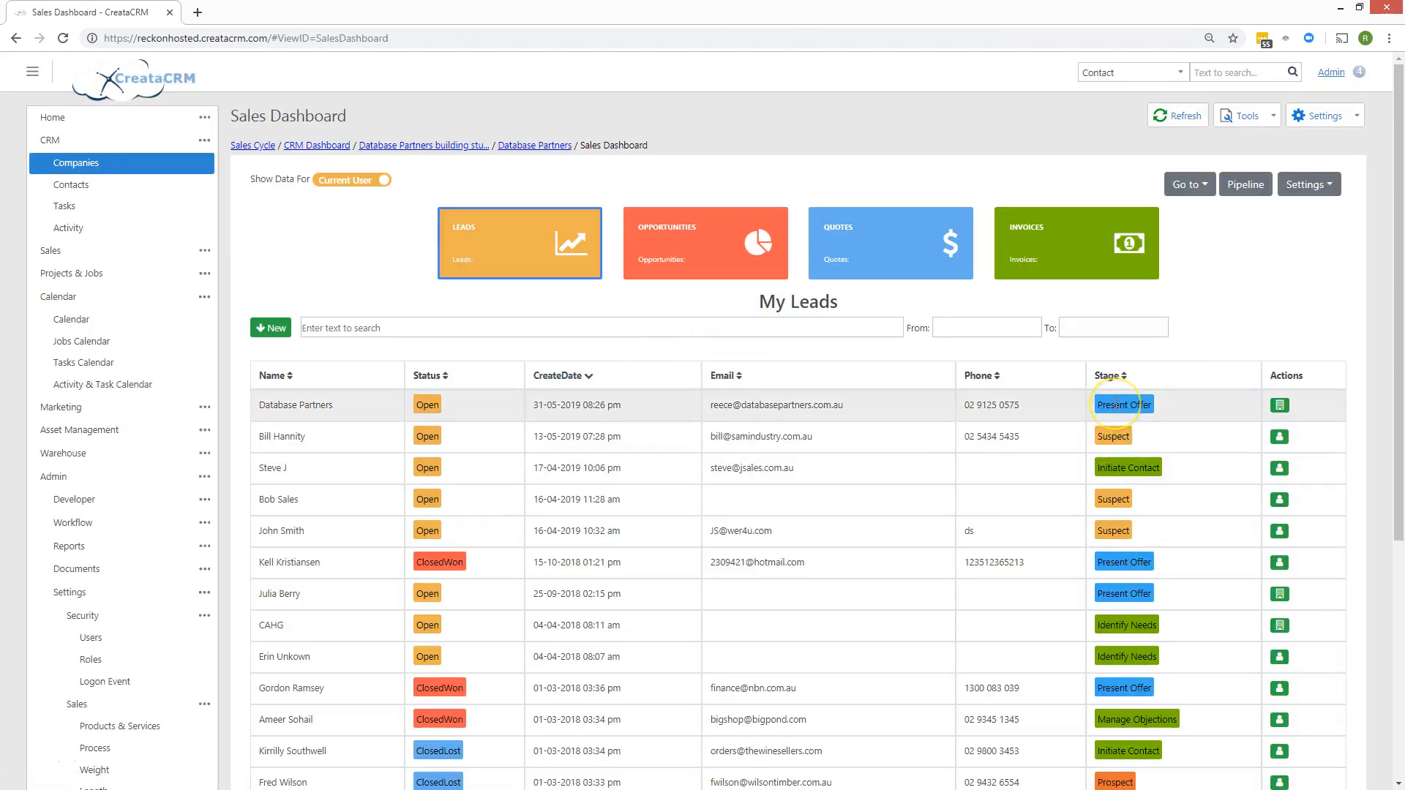
left_click(716, 224)
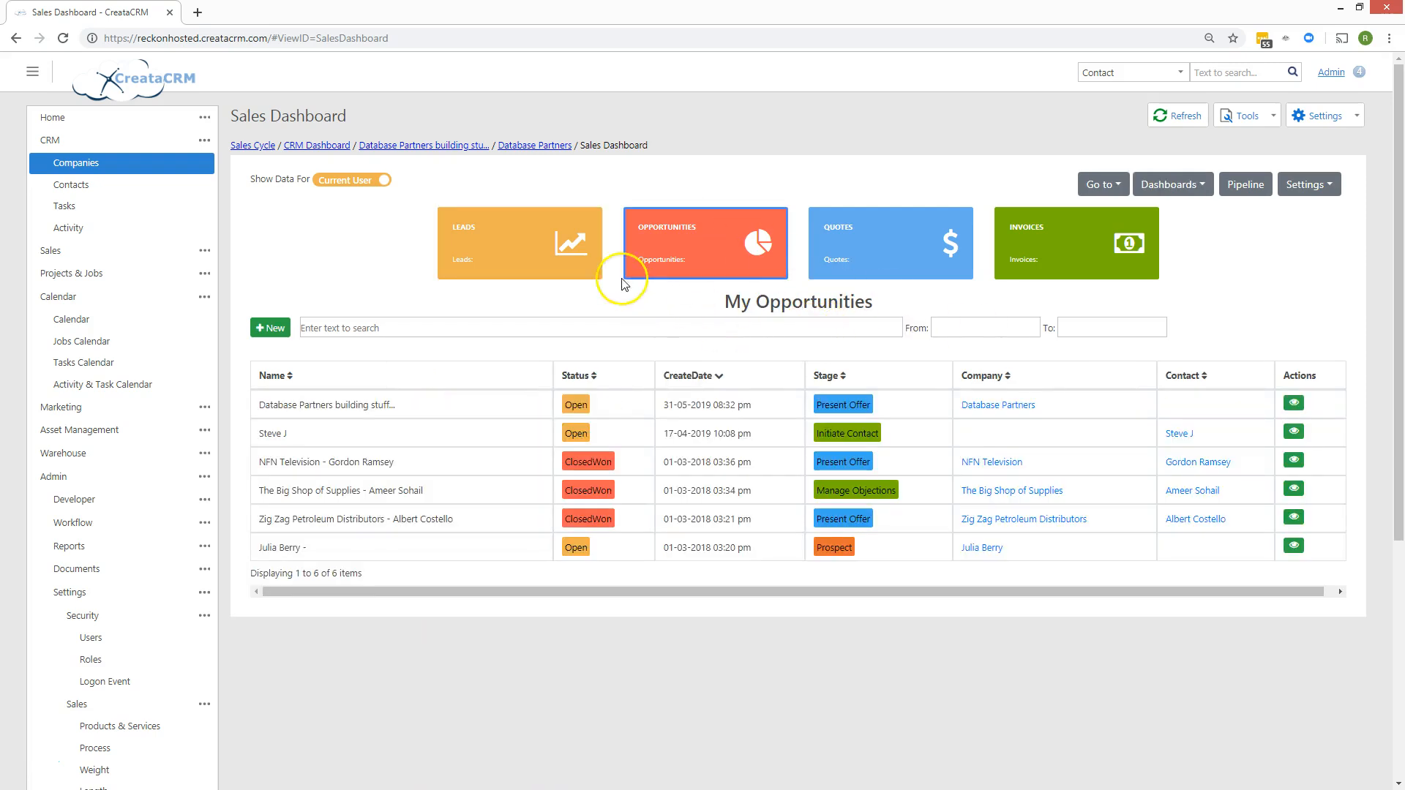
Open the All Leads tracker and filter it to Status Open, showing 16 leads worth $9,500.
left_click(538, 242)
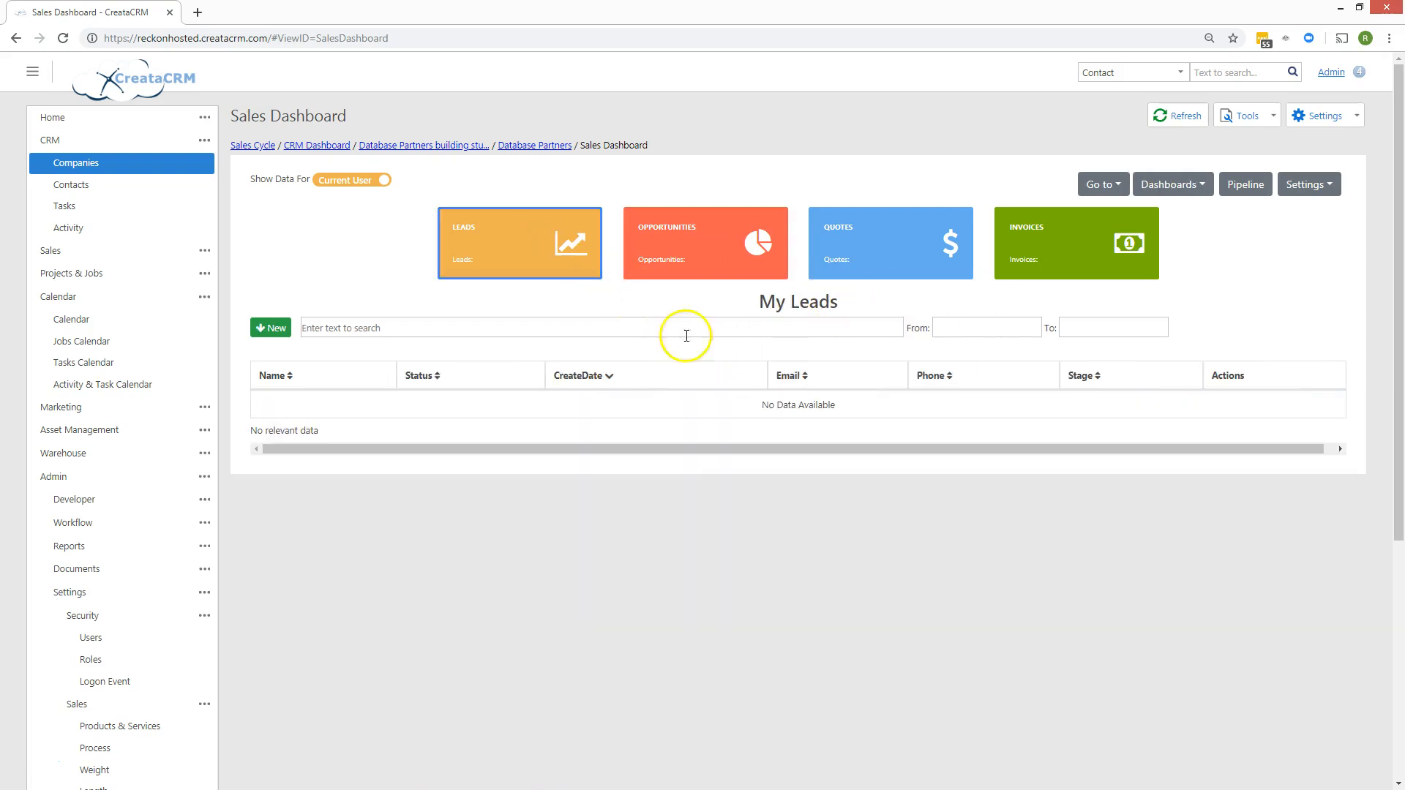
left_click(701, 240)
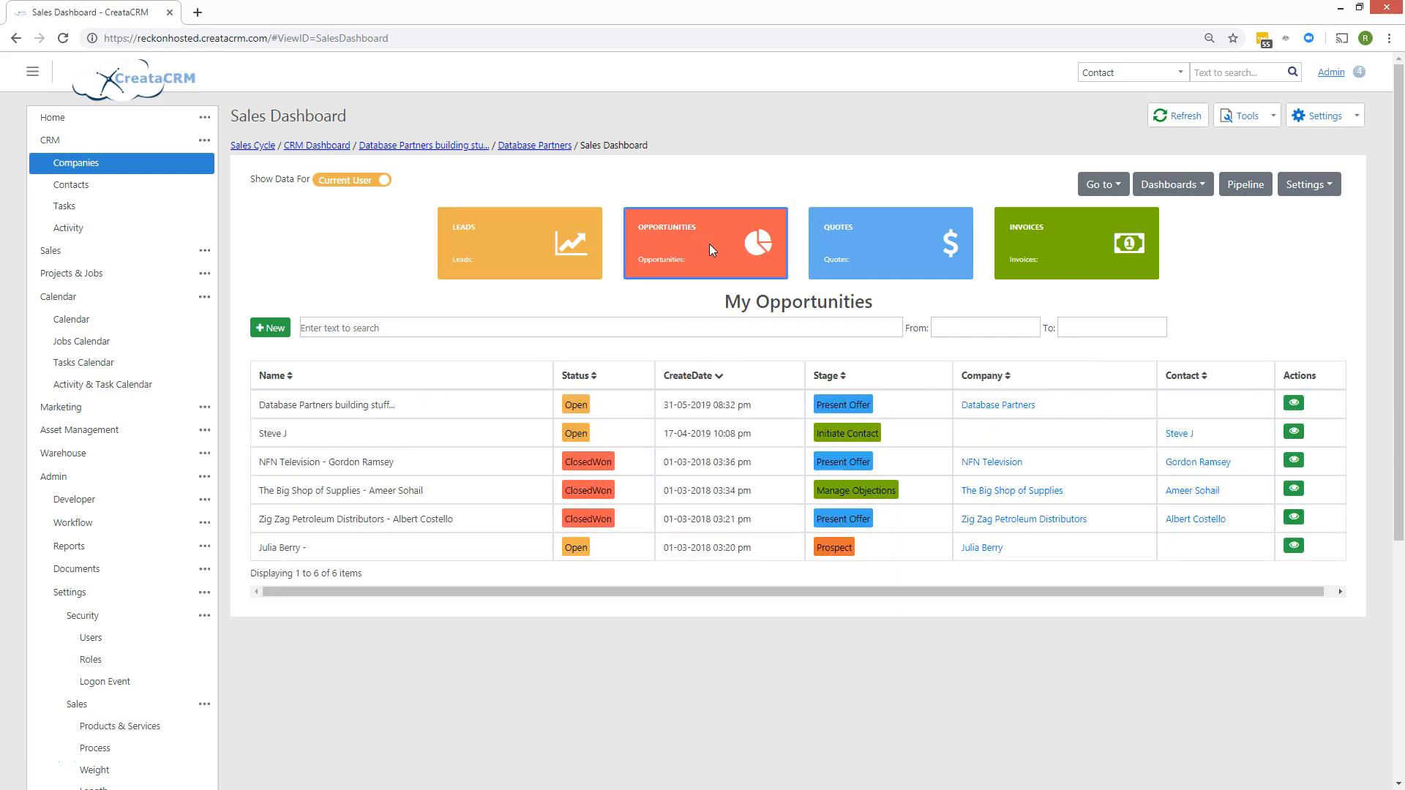
left_click(466, 261)
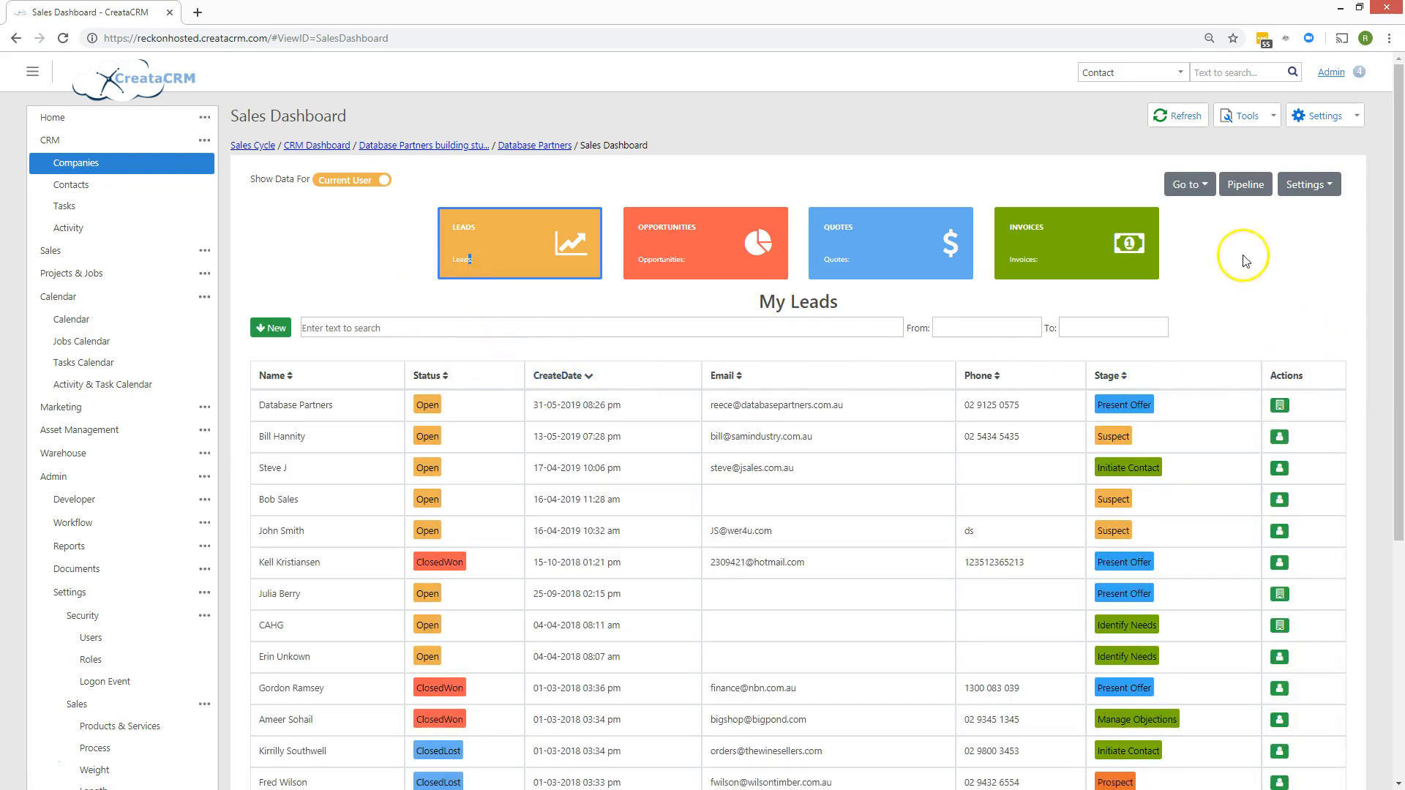
left_click(1200, 185)
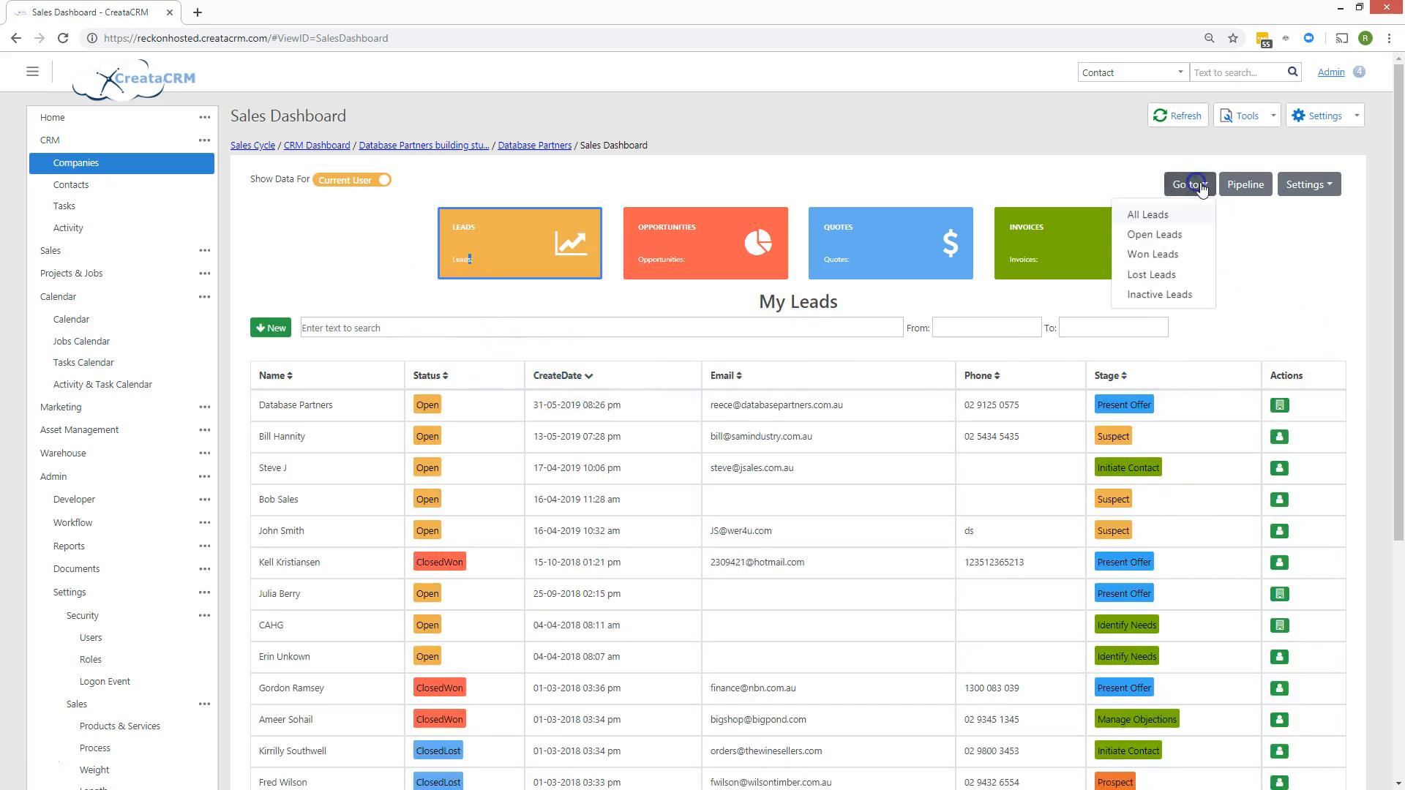
left_click(1163, 215)
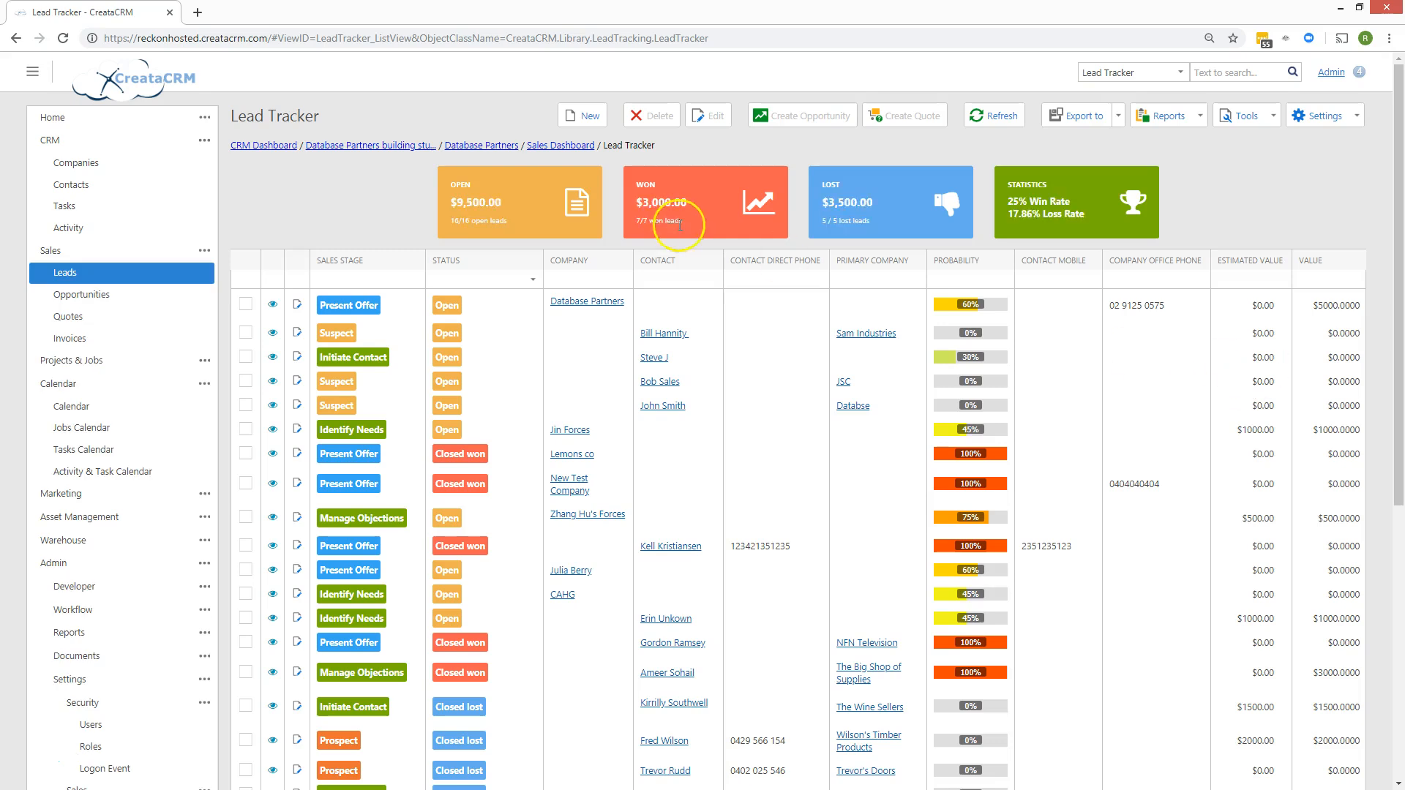
left_click(516, 197)
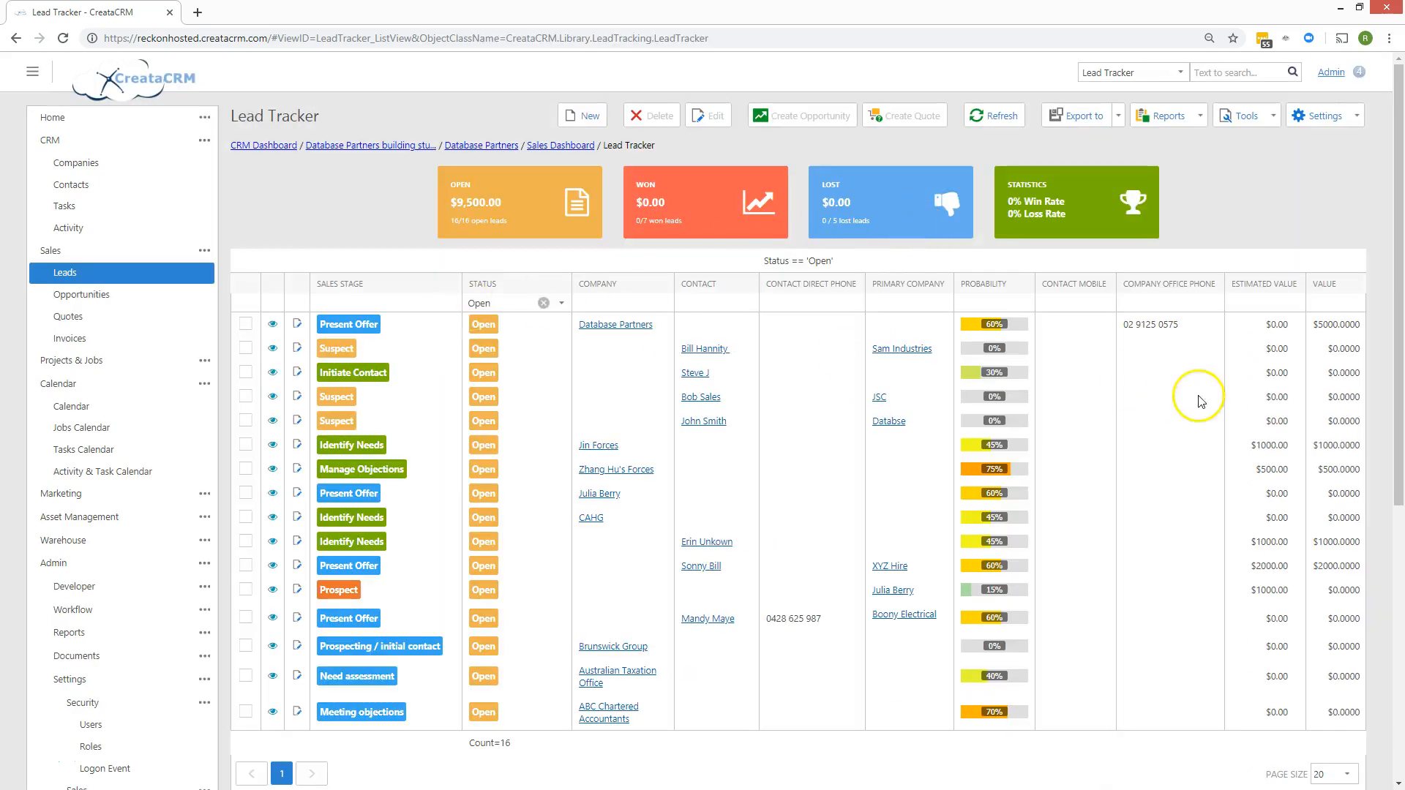
scroll(1292, 624, "down", 7)
scroll(1302, 662, "up", 2)
left_click(1346, 497)
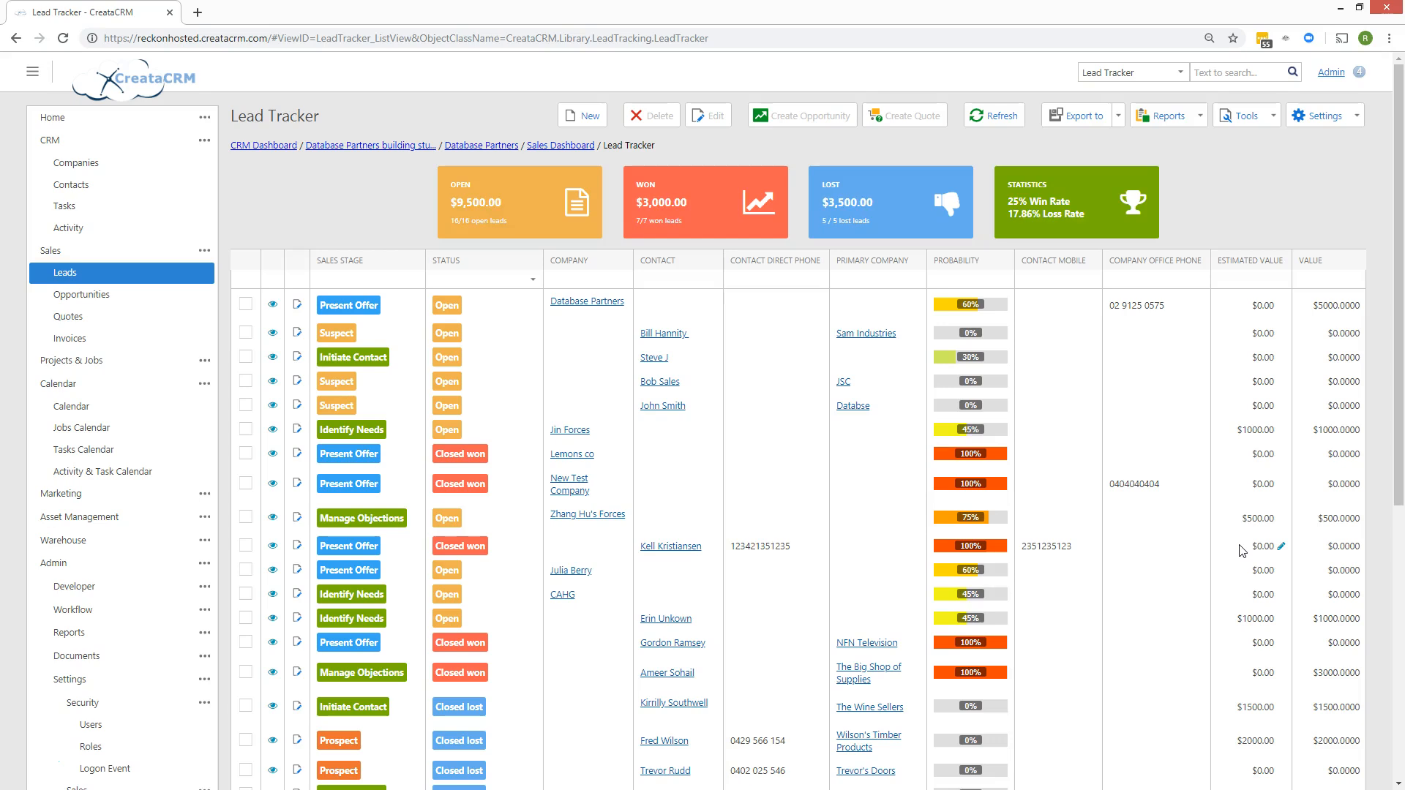
left_click_drag(1009, 201, 1069, 231)
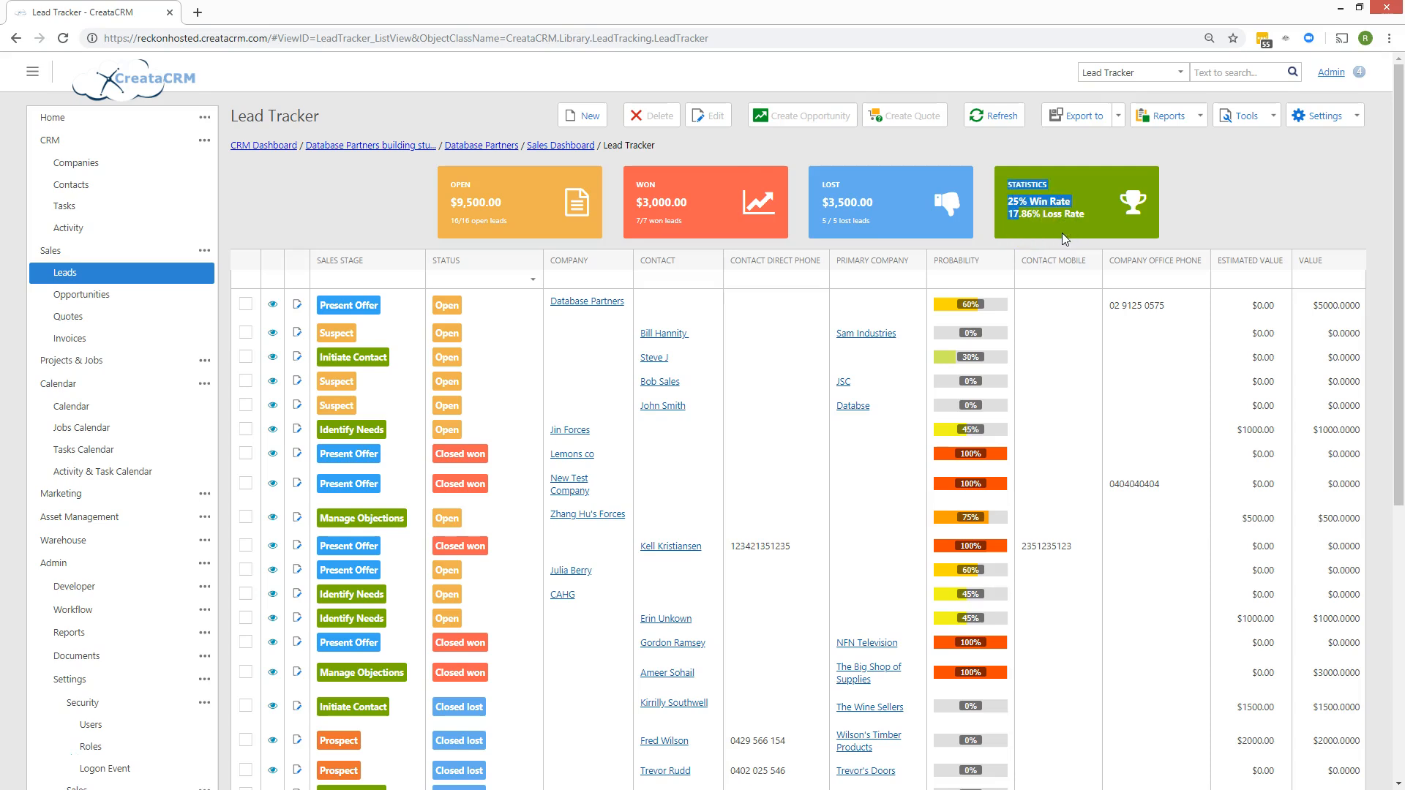
left_click(1041, 233)
scroll(819, 526, "down", 5)
scroll(822, 539, "up", 5)
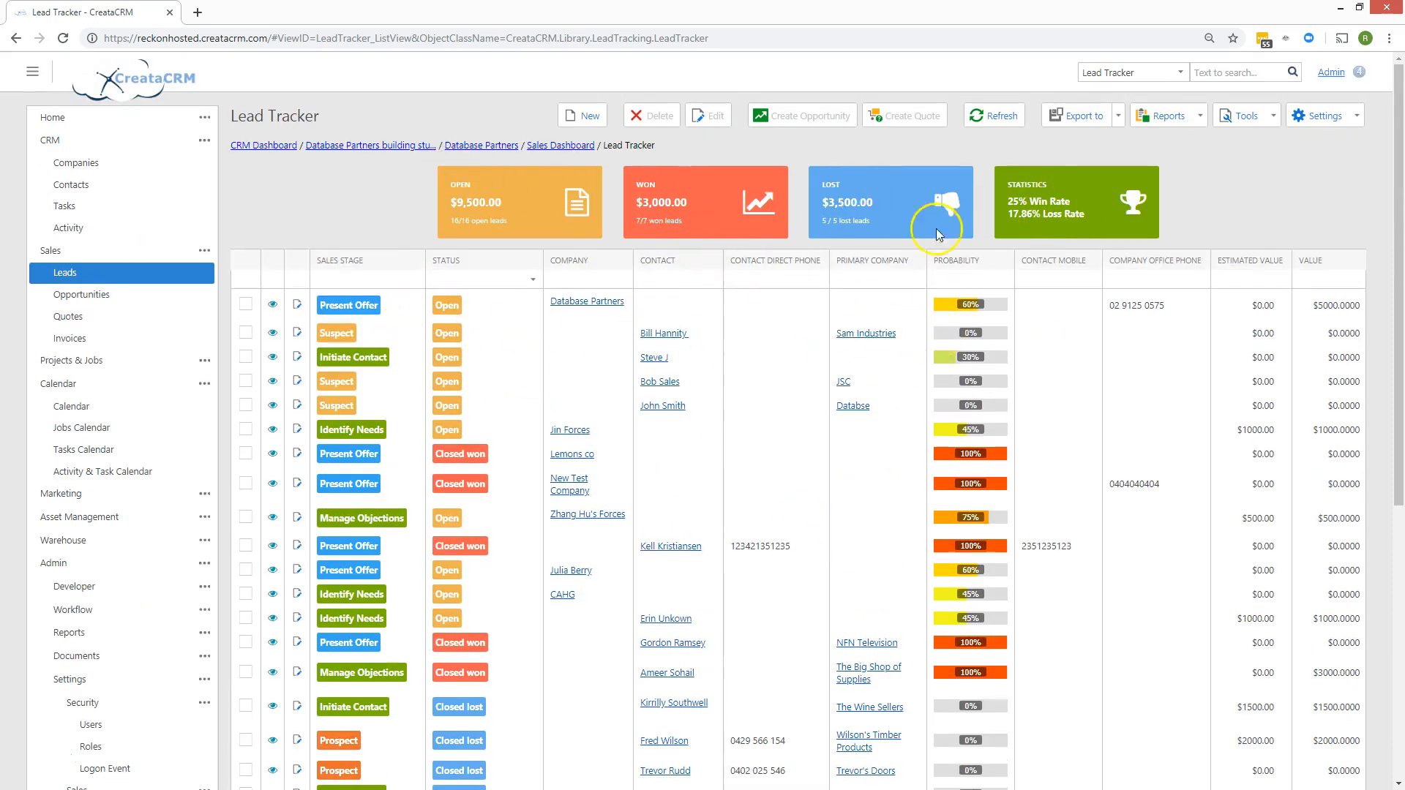
scroll(732, 409, "down", 5)
scroll(648, 395, "up", 5)
left_click(123, 295)
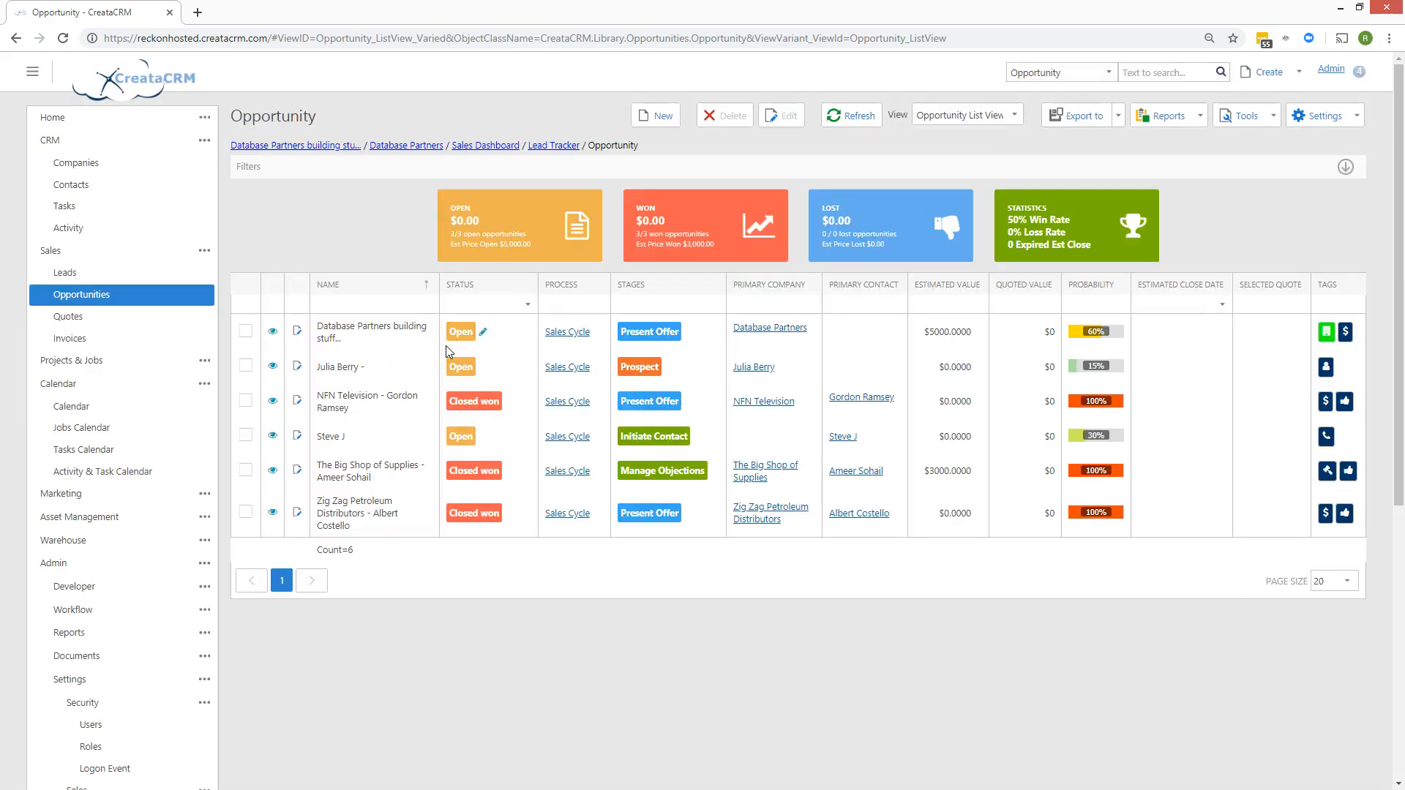
Open the Database Partners building opportunity and start a new quote from it.
left_click(356, 337)
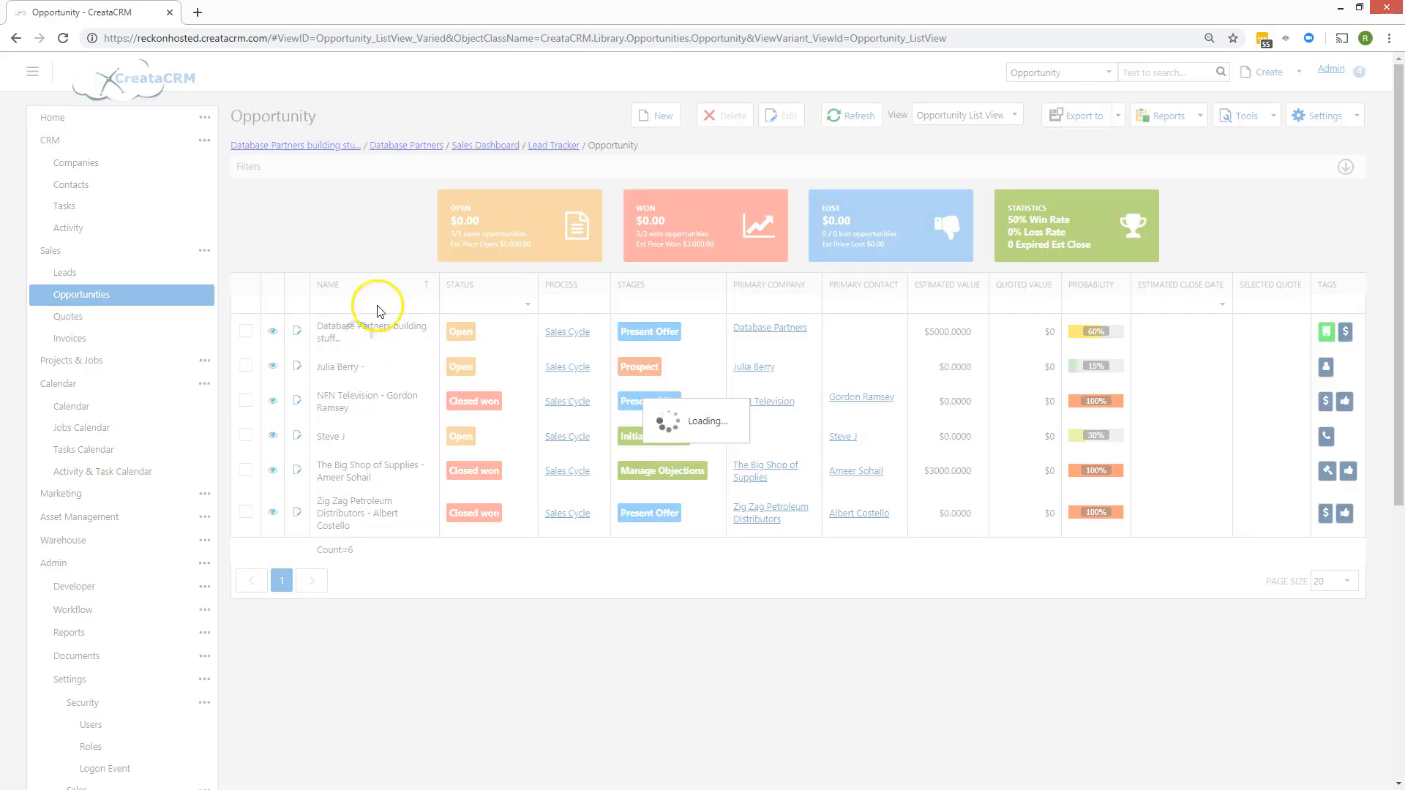
left_click(337, 367)
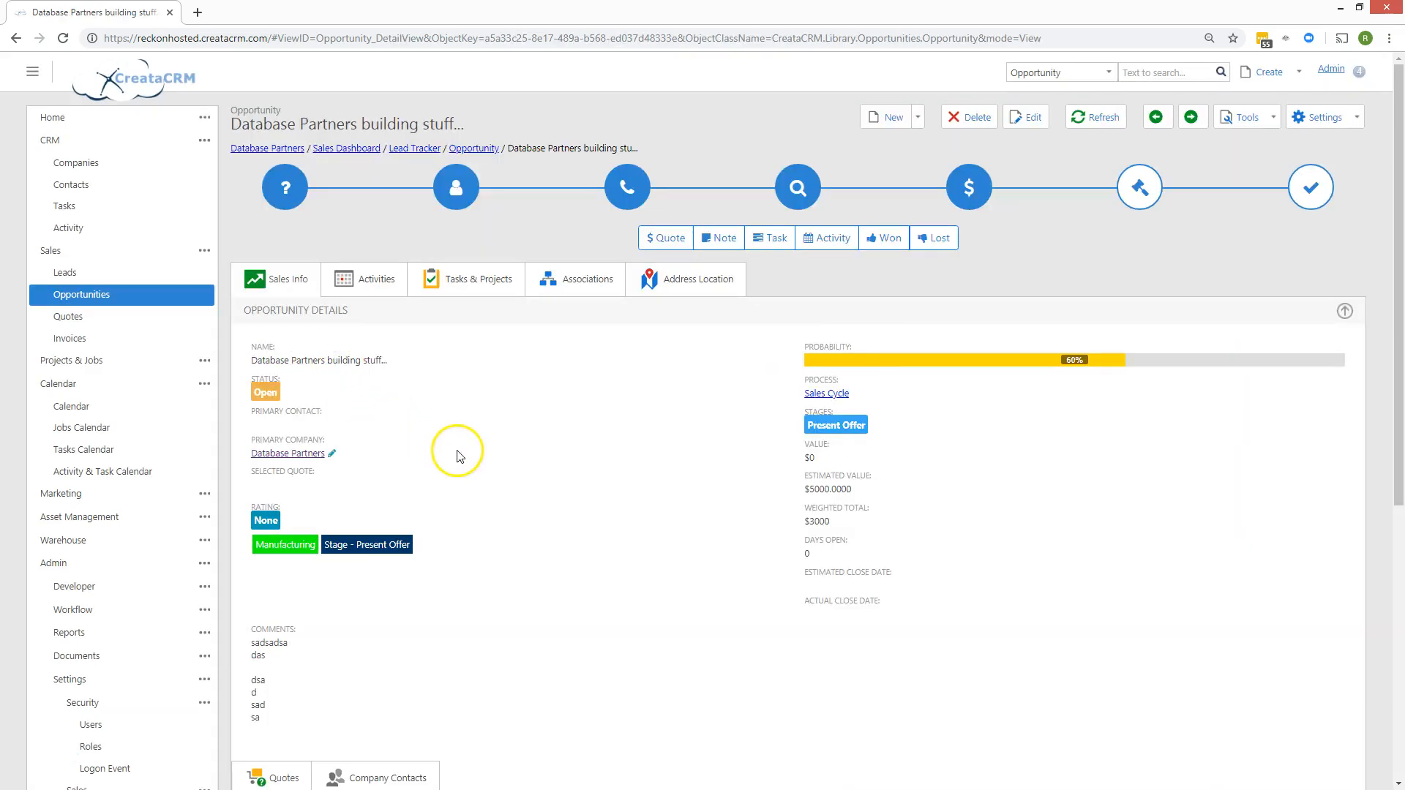
left_click(655, 239)
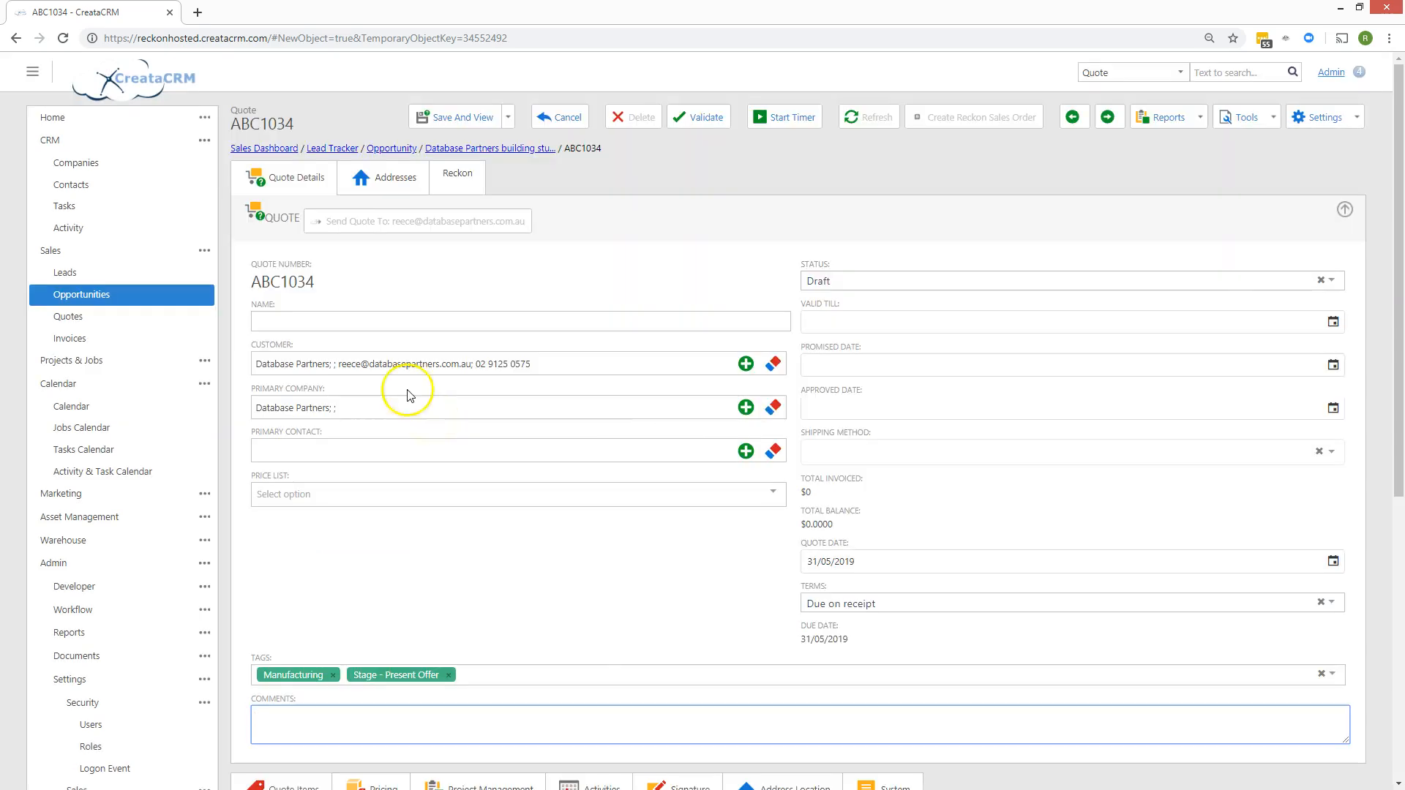
Name quote ABC1034 'Quote on Stuff' and save it.
left_click(309, 278)
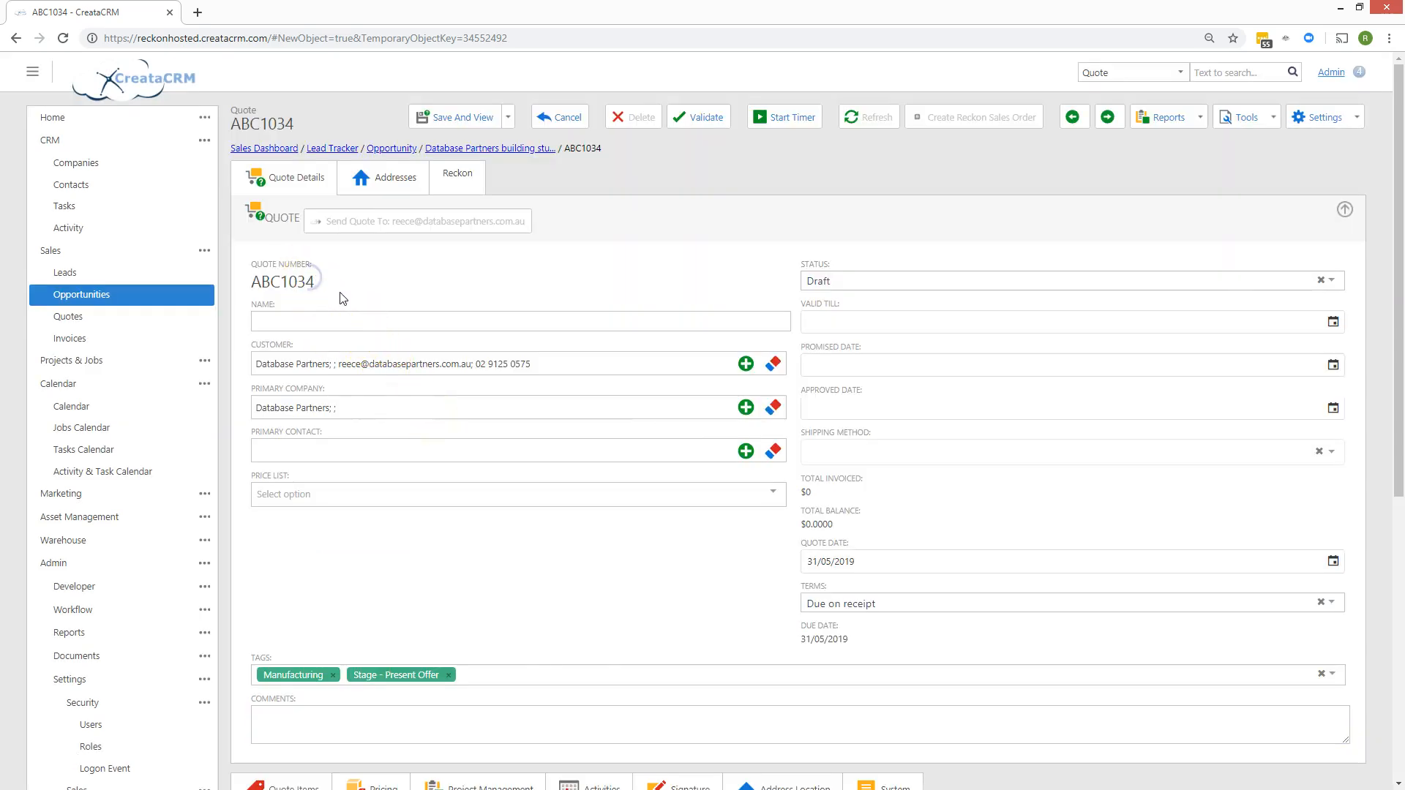
scroll(392, 331, "down", 3)
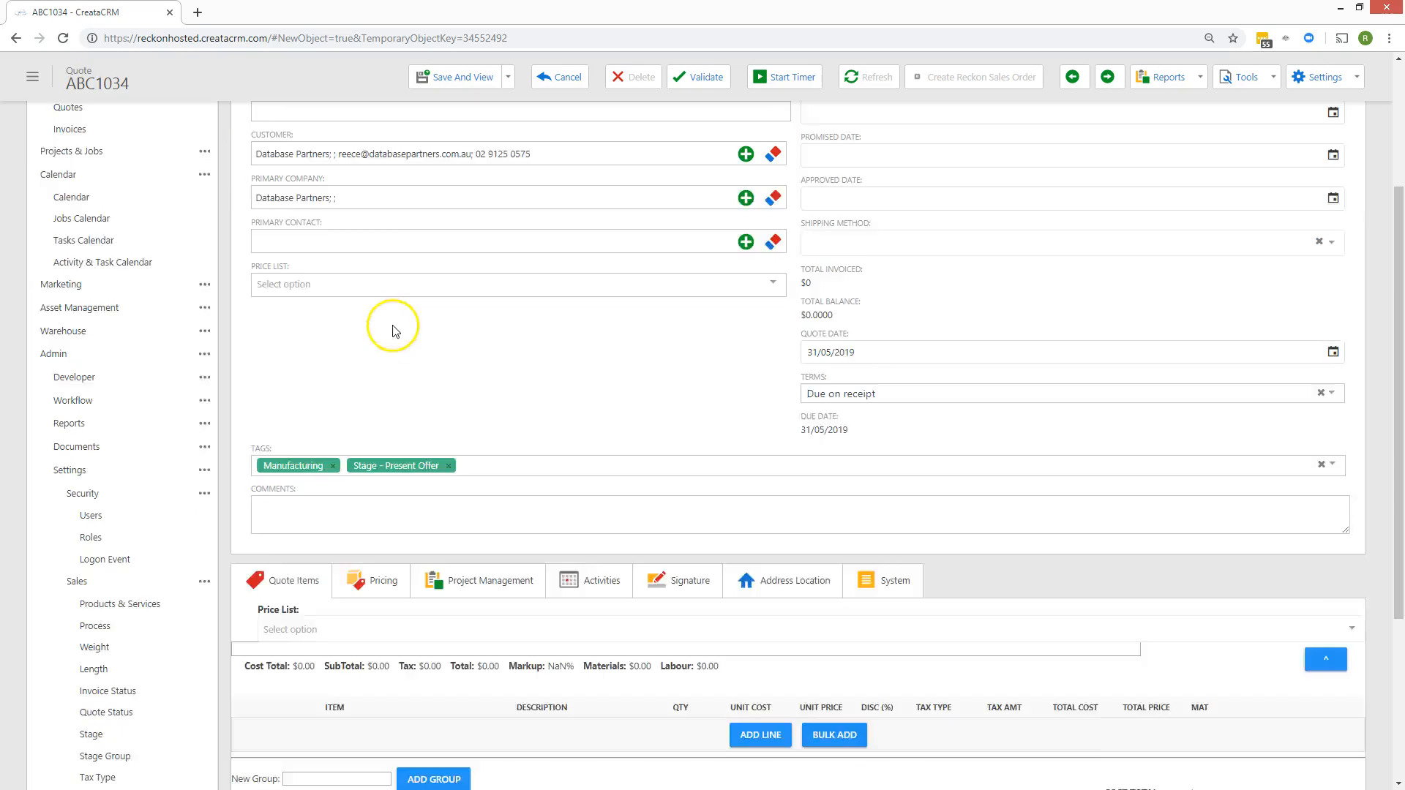
scroll(393, 331, "down", 1)
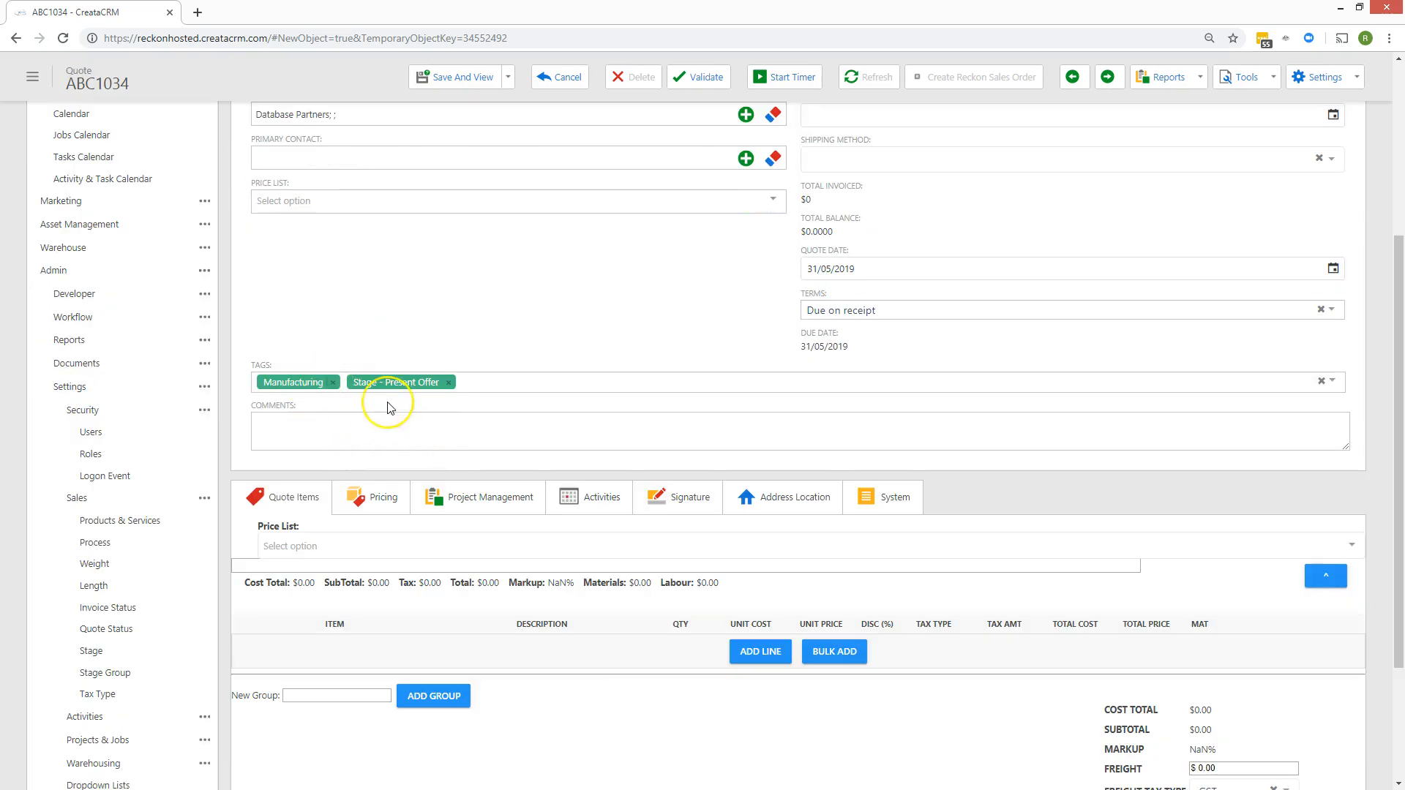
scroll(388, 406, "up", 4)
left_click(306, 316)
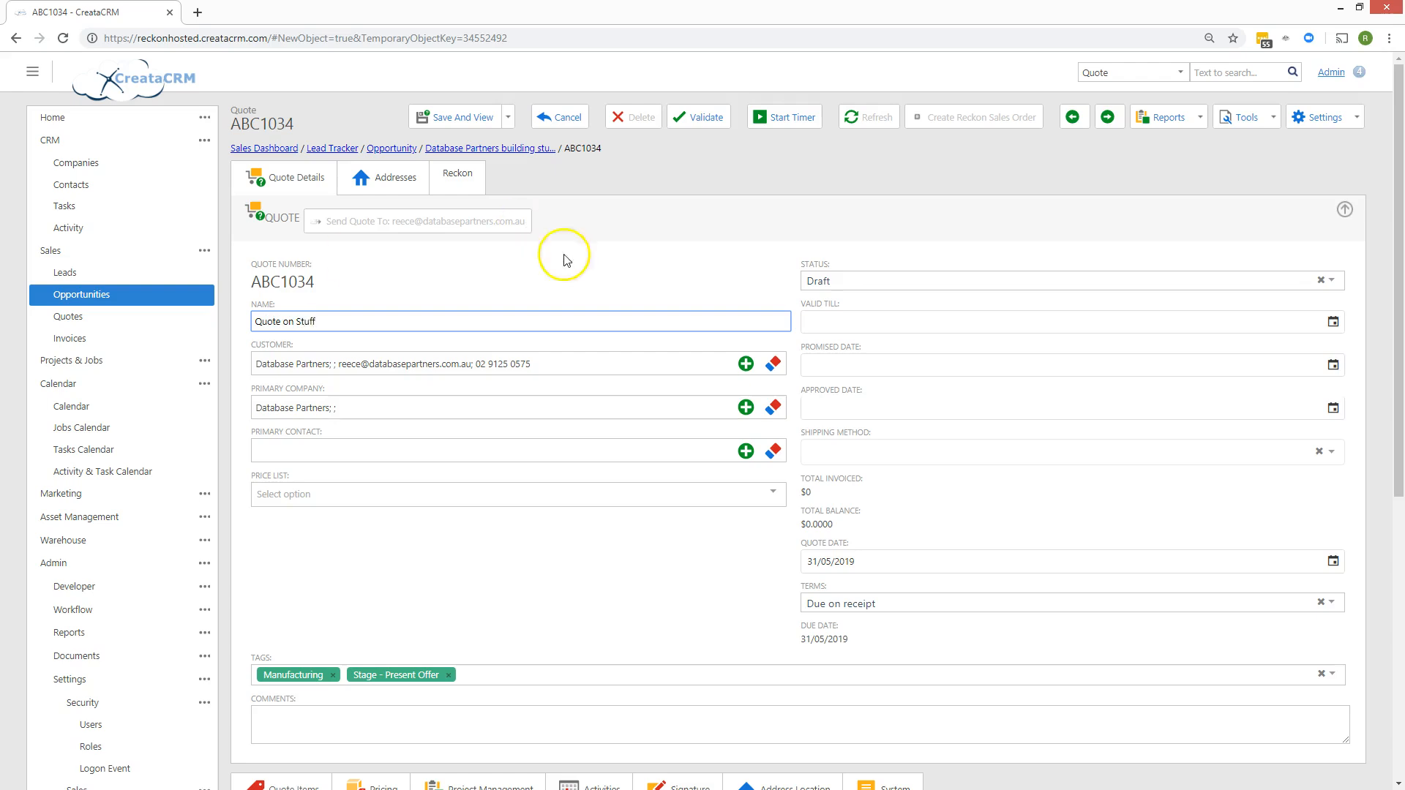
left_click(484, 117)
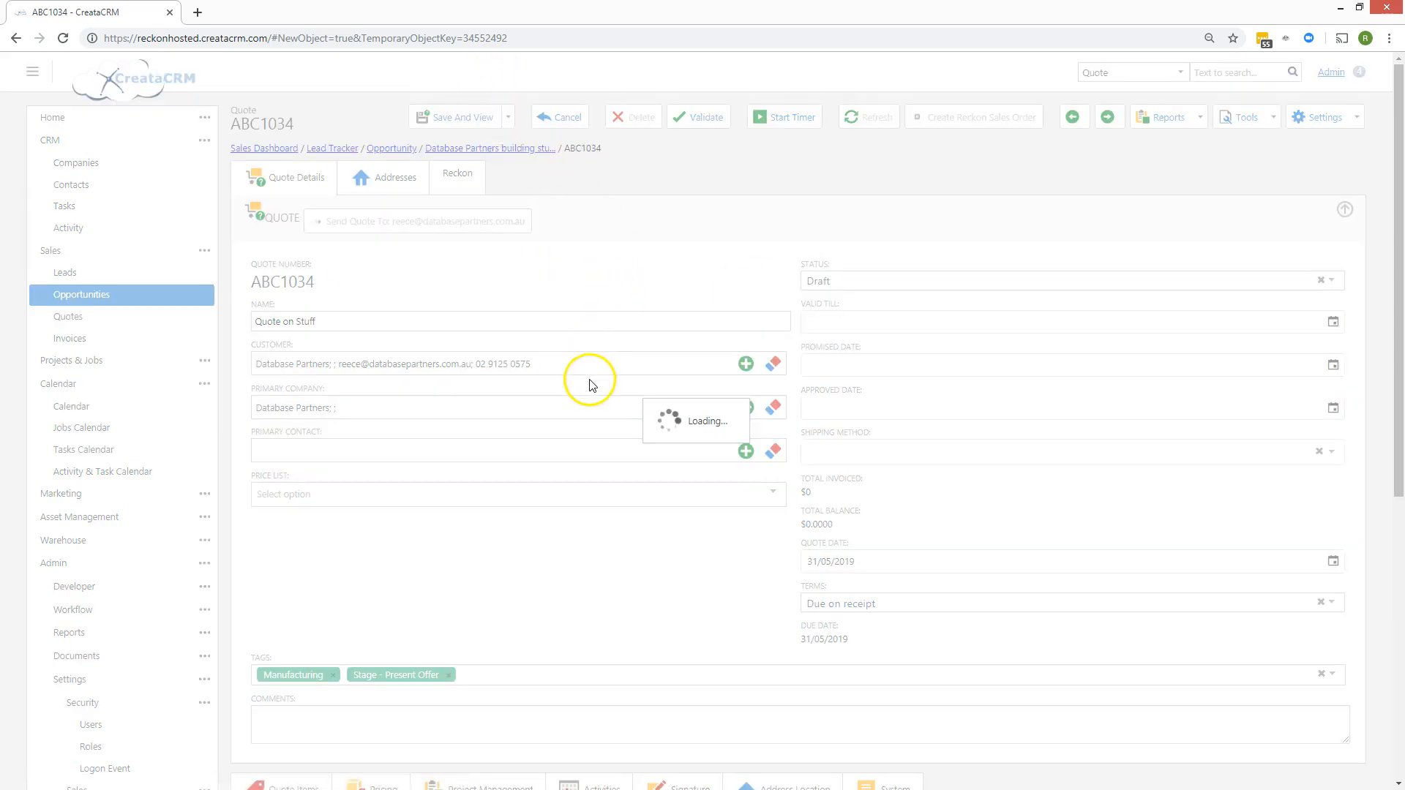
Reopen the quote and add a line of 3 × 2.5kg/4.5kg ABE Dry Powder.
scroll(588, 397, "down", 6)
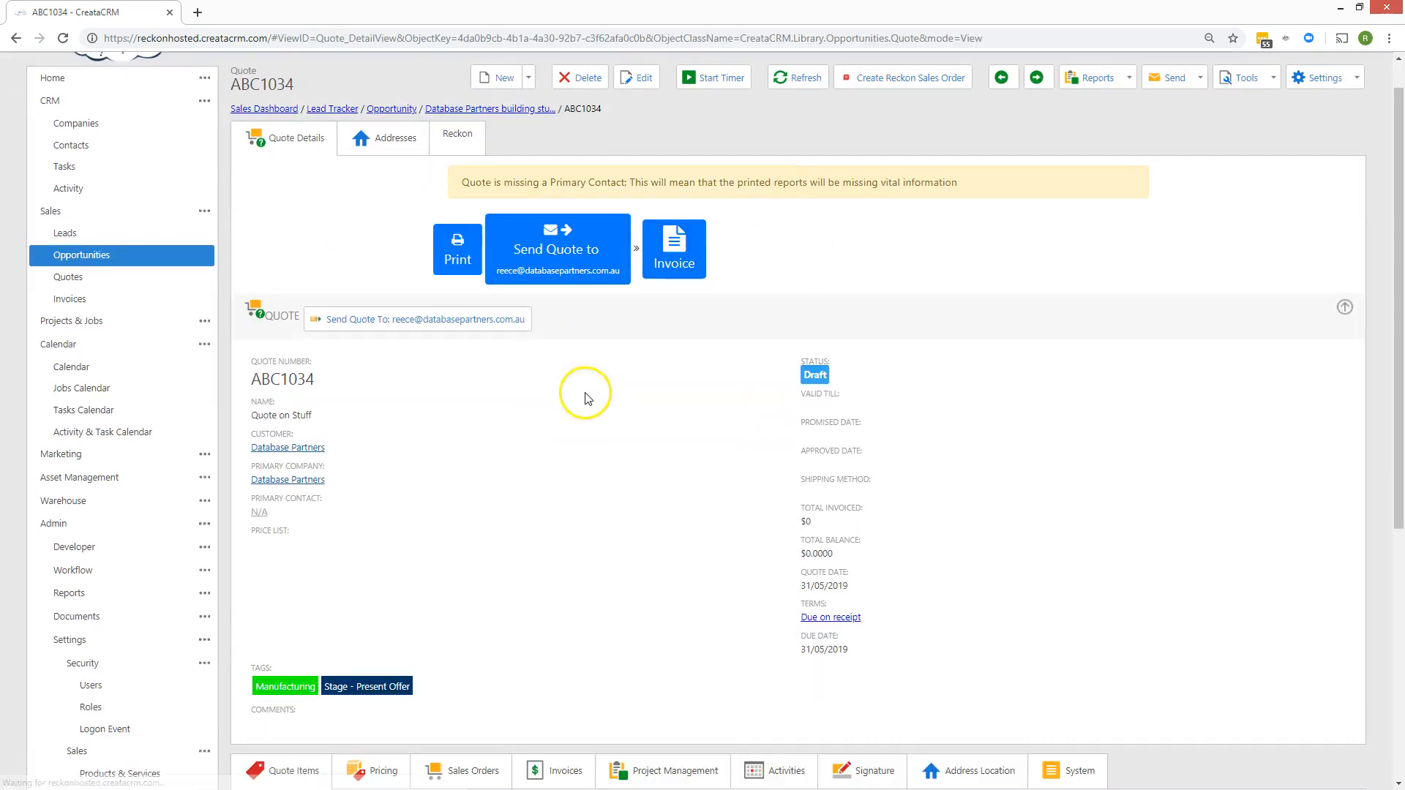
scroll(597, 421, "up", 5)
scroll(596, 417, "down", 6)
scroll(596, 417, "up", 7)
left_click(635, 101)
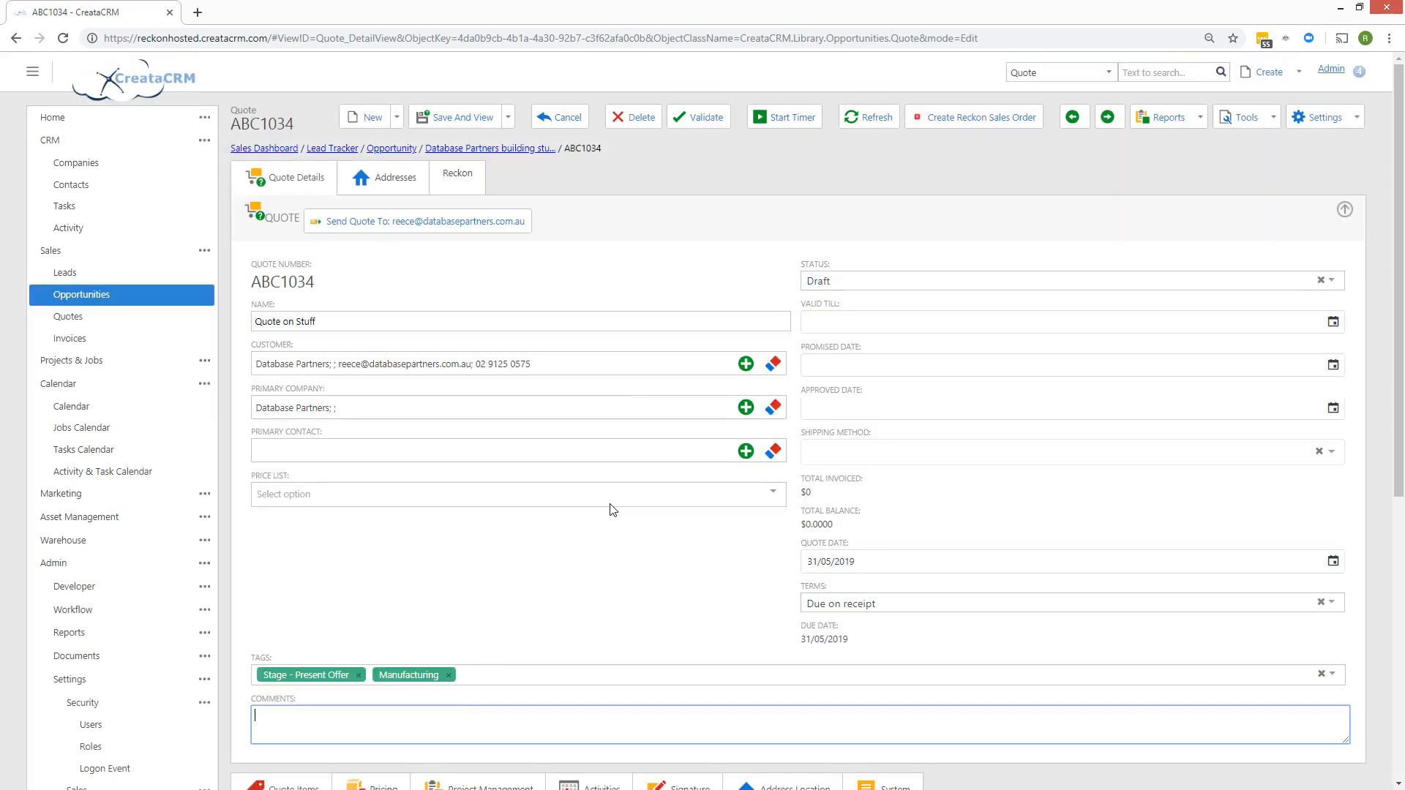
scroll(614, 608, "down", 5)
left_click(752, 465)
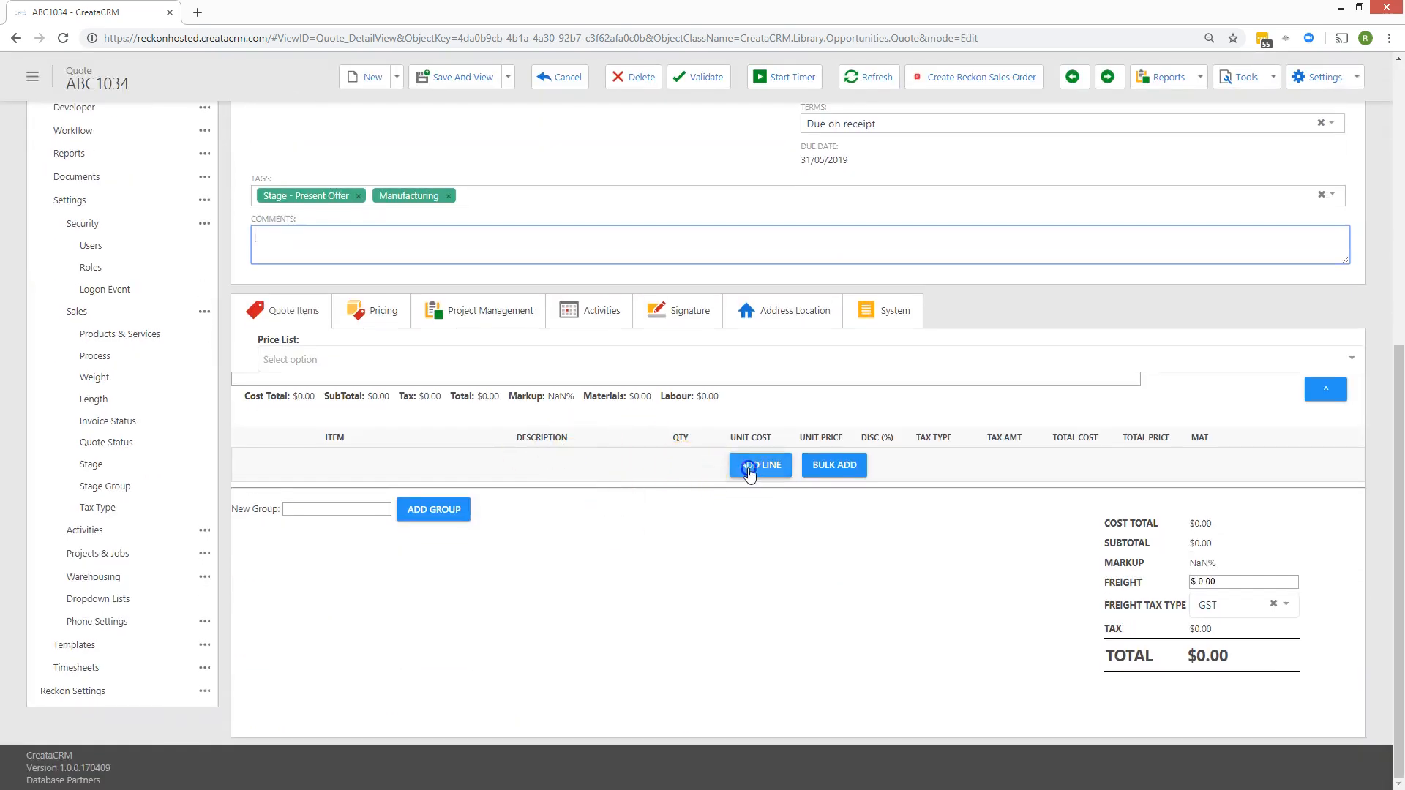
left_click(345, 466)
left_click(382, 466)
scroll(384, 567, "down", 2)
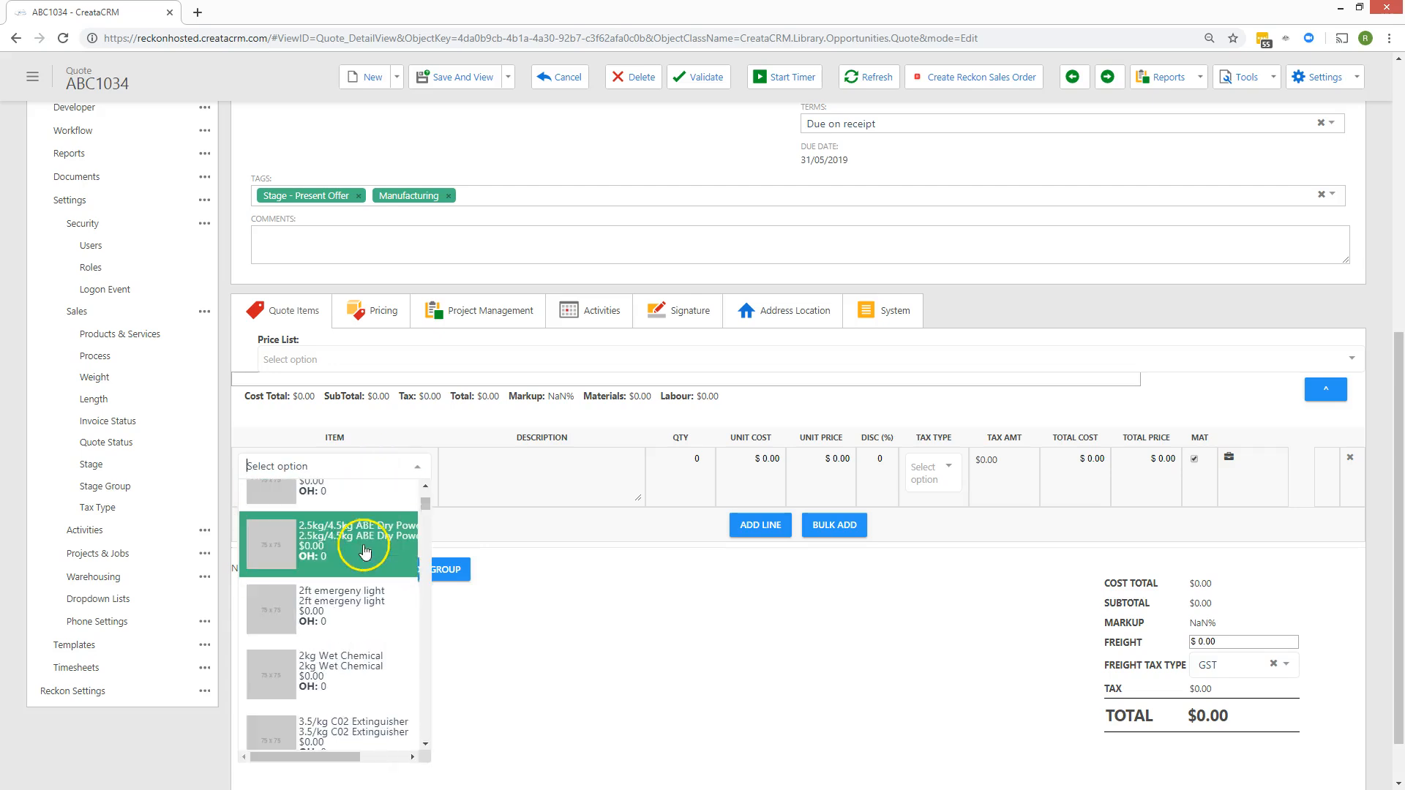
left_click(349, 550)
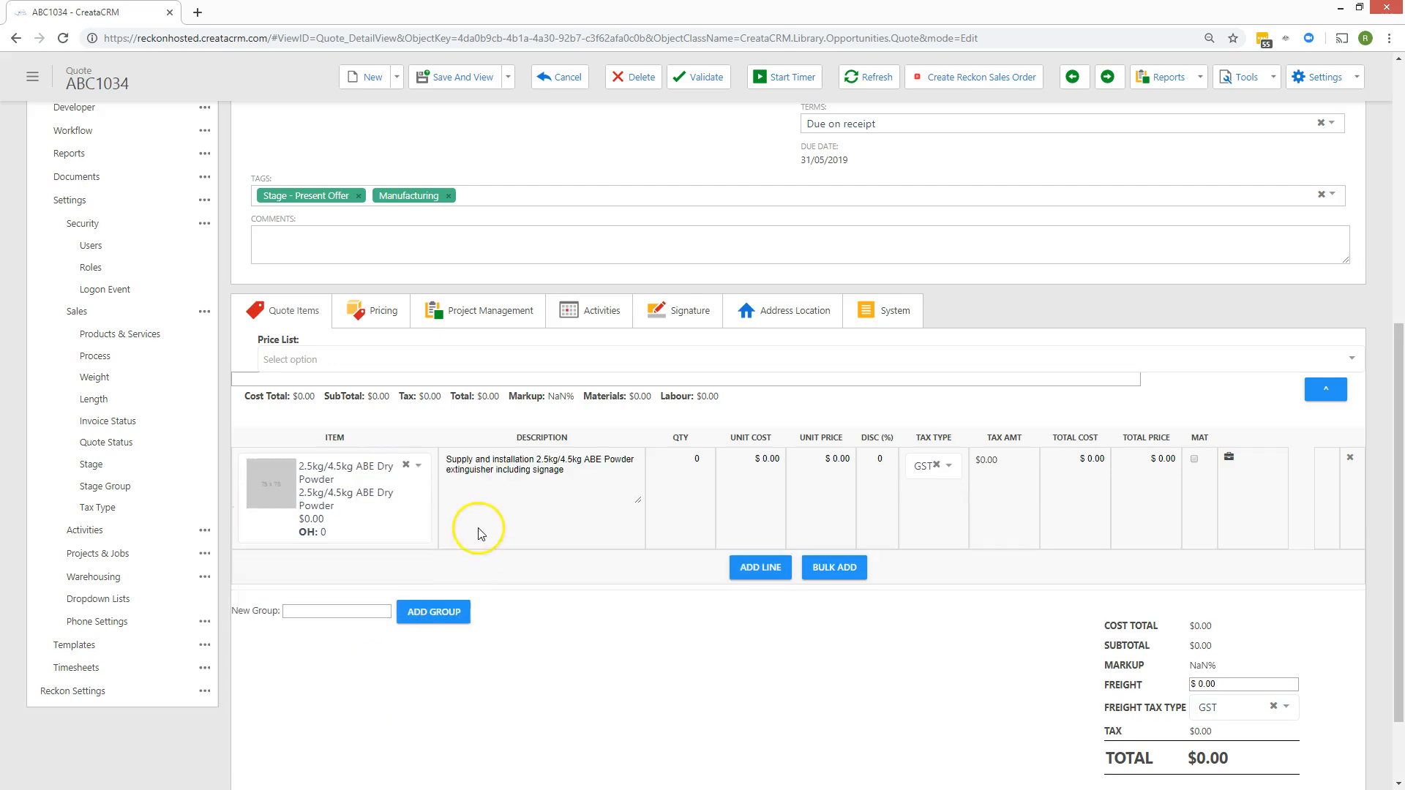
left_click(708, 466)
type("3")
Add a second line of 4 × 2ft emergency light.
left_click(744, 570)
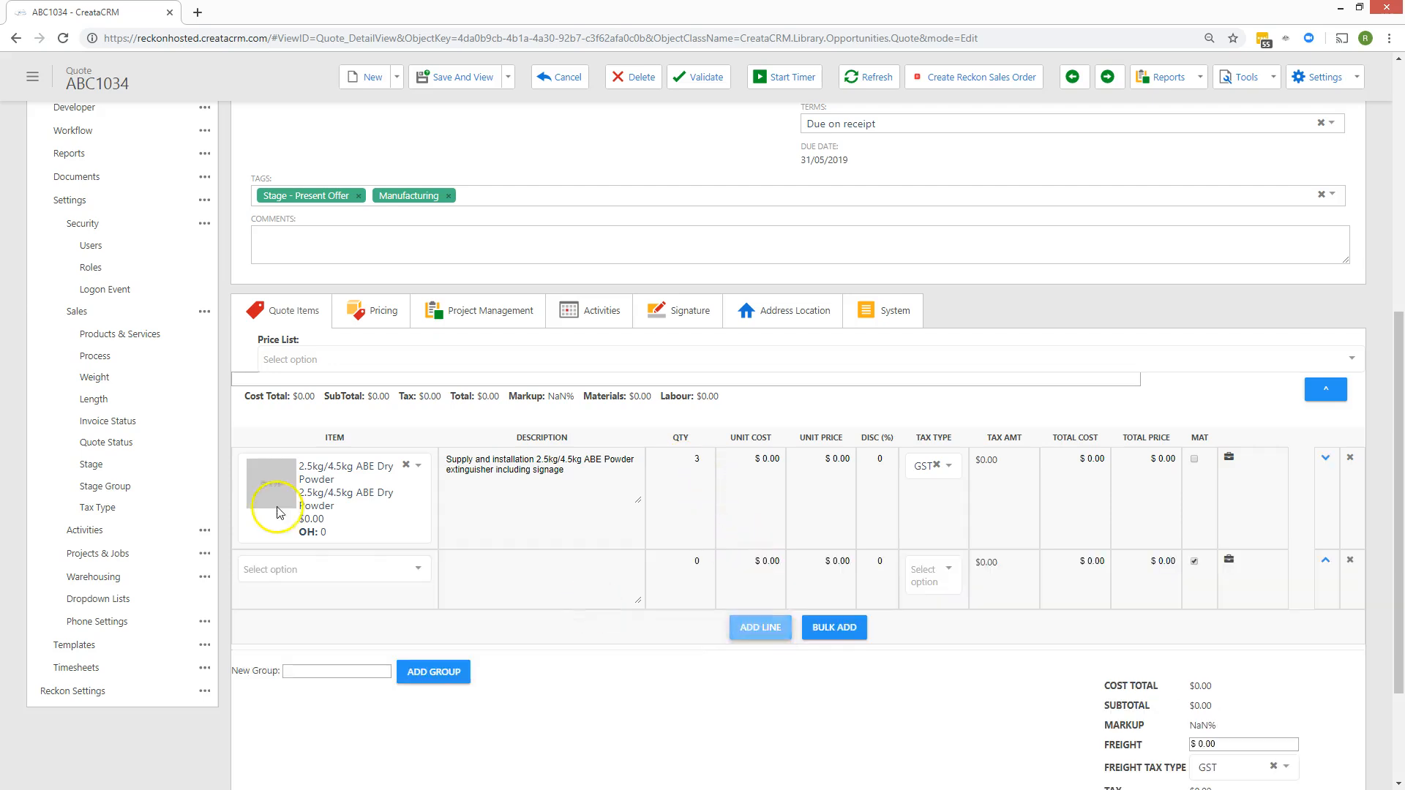
left_click(297, 568)
scroll(342, 612, "down", 2)
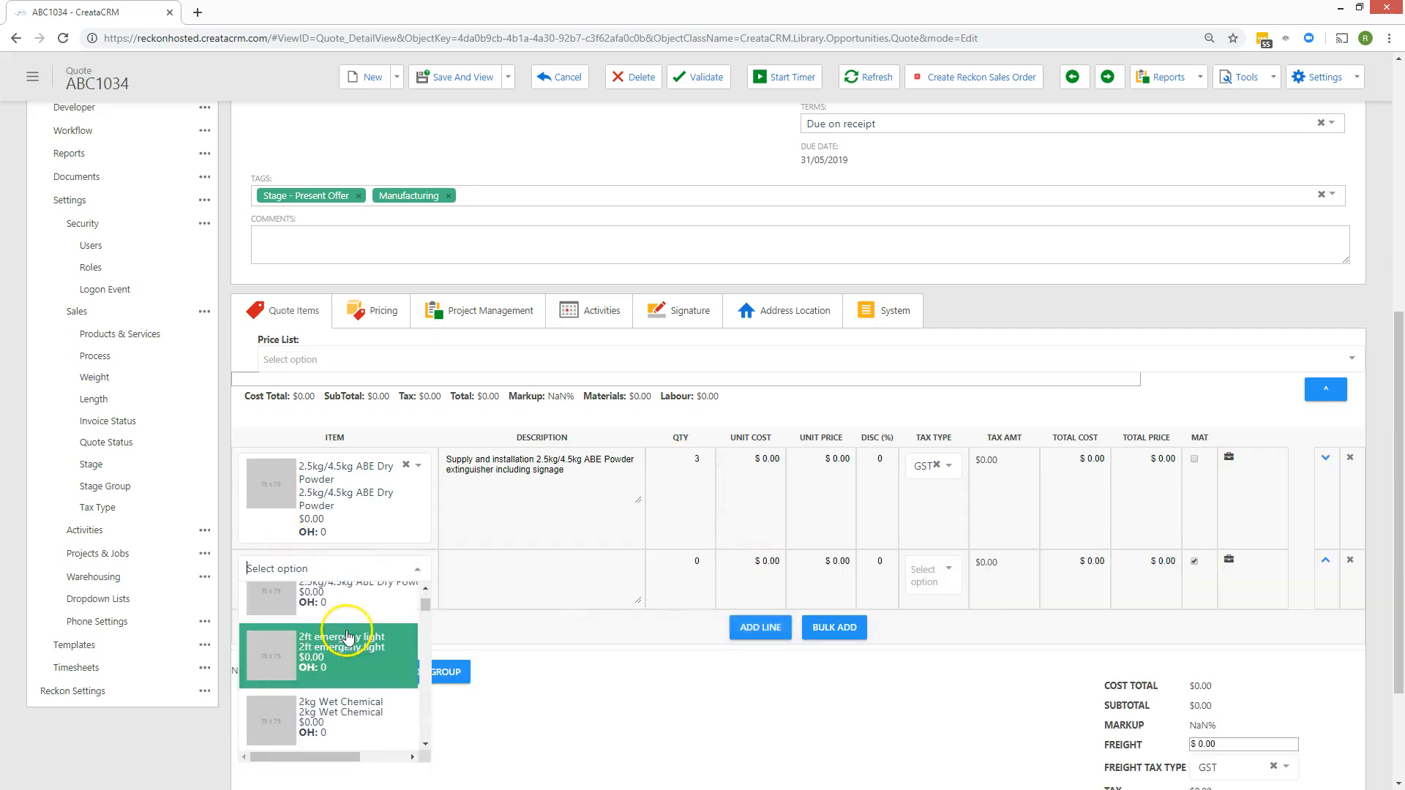
left_click(341, 603)
left_click(678, 557)
type("4")
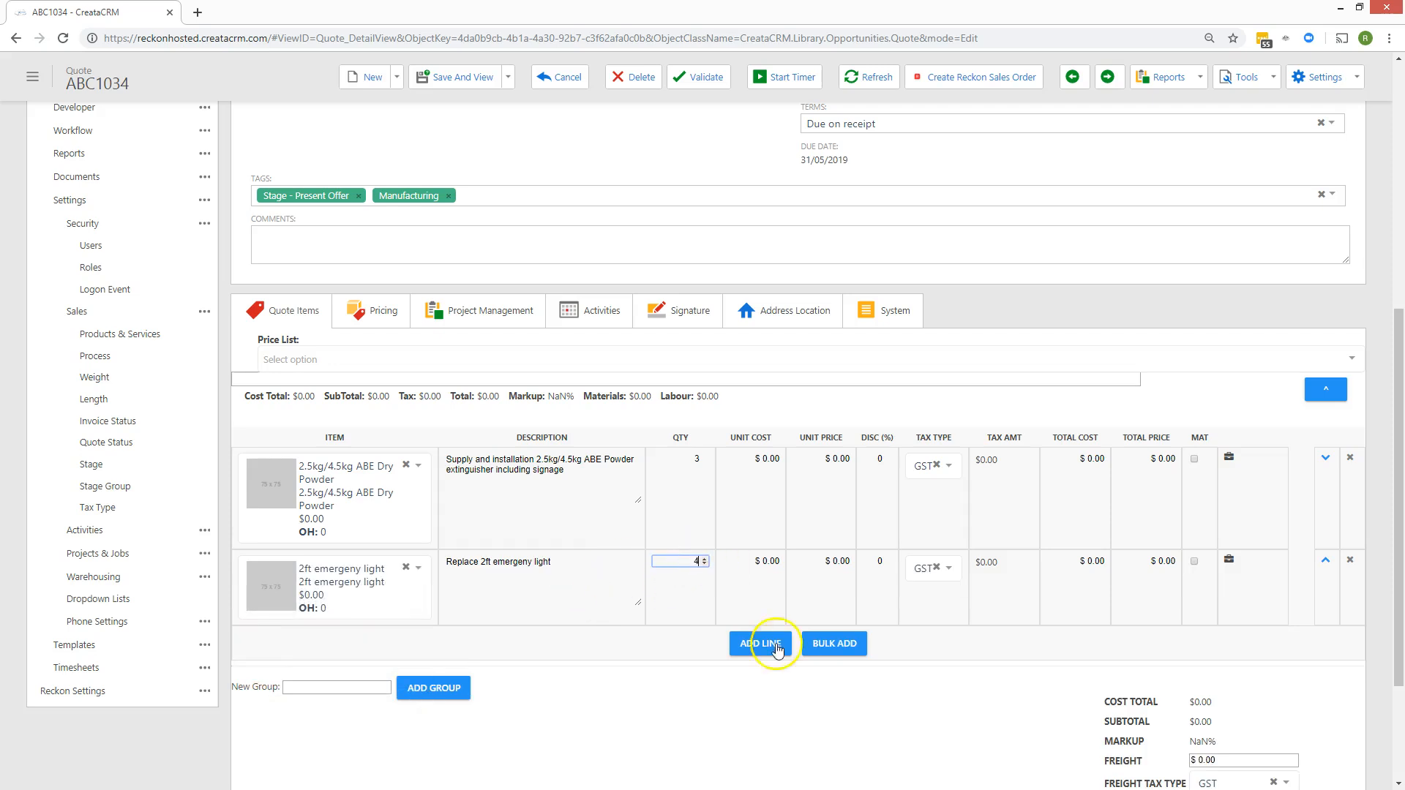
scroll(768, 698, "down", 2)
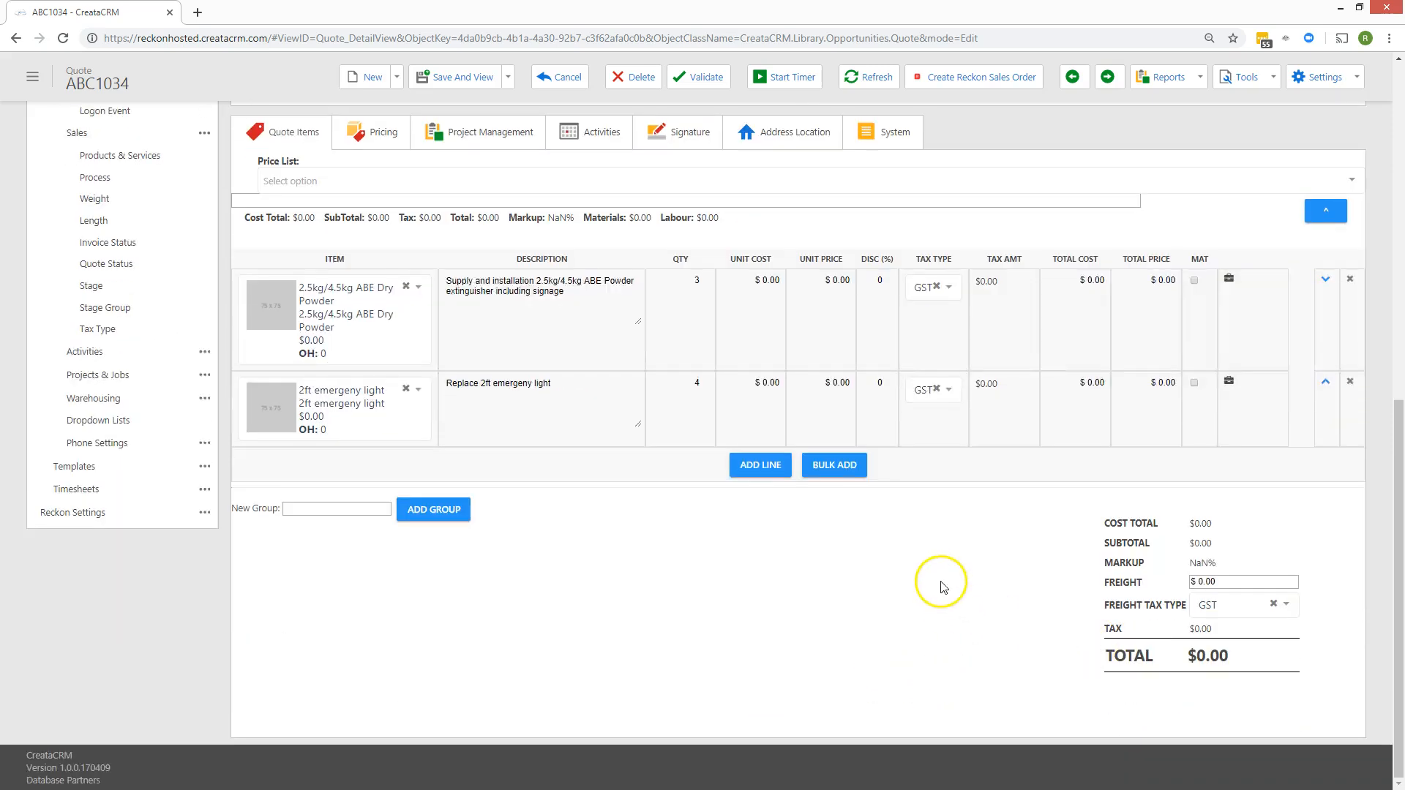
Set unit prices to 34 and 55.00, change the light quantity to 55, and save.
left_click(813, 275)
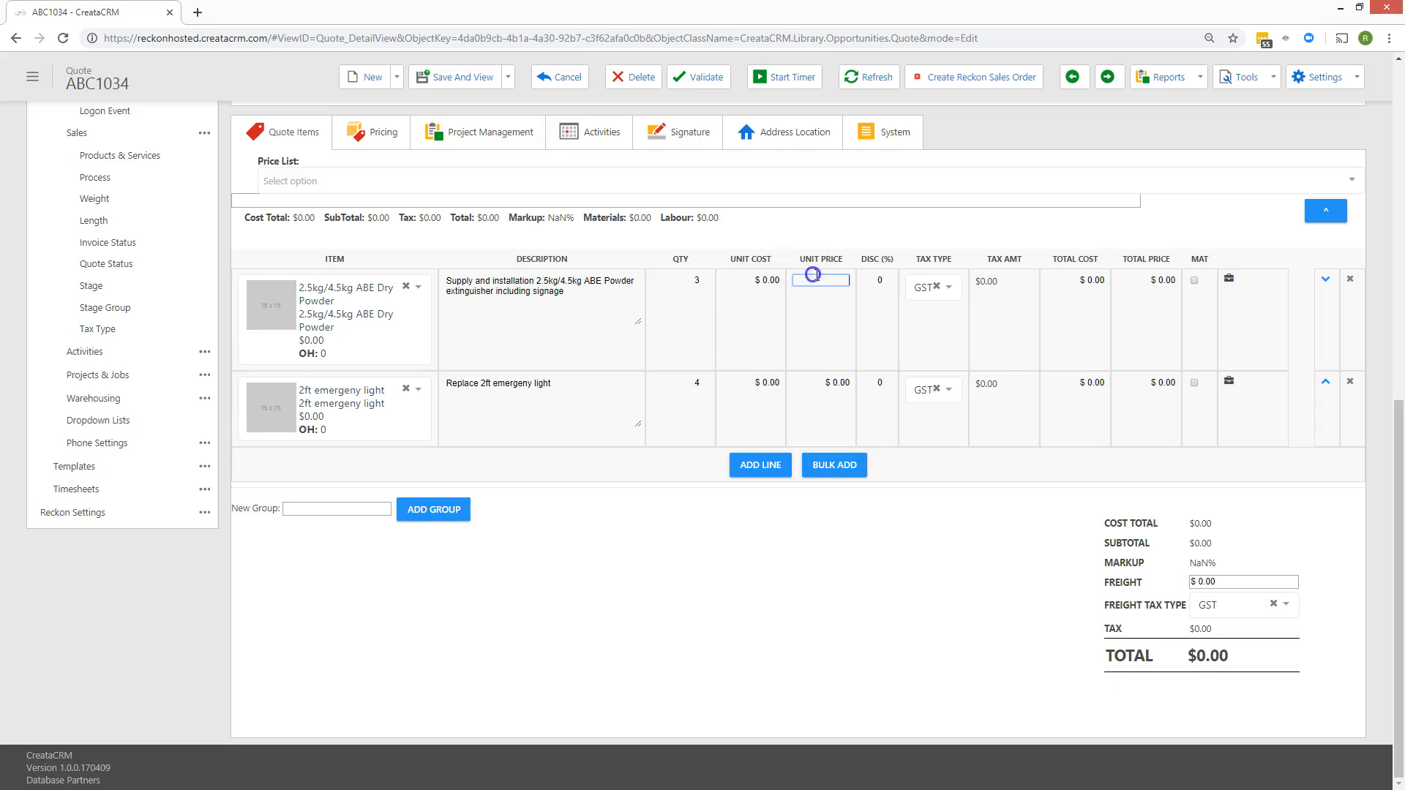
type("34")
left_click(835, 396)
type("55.00")
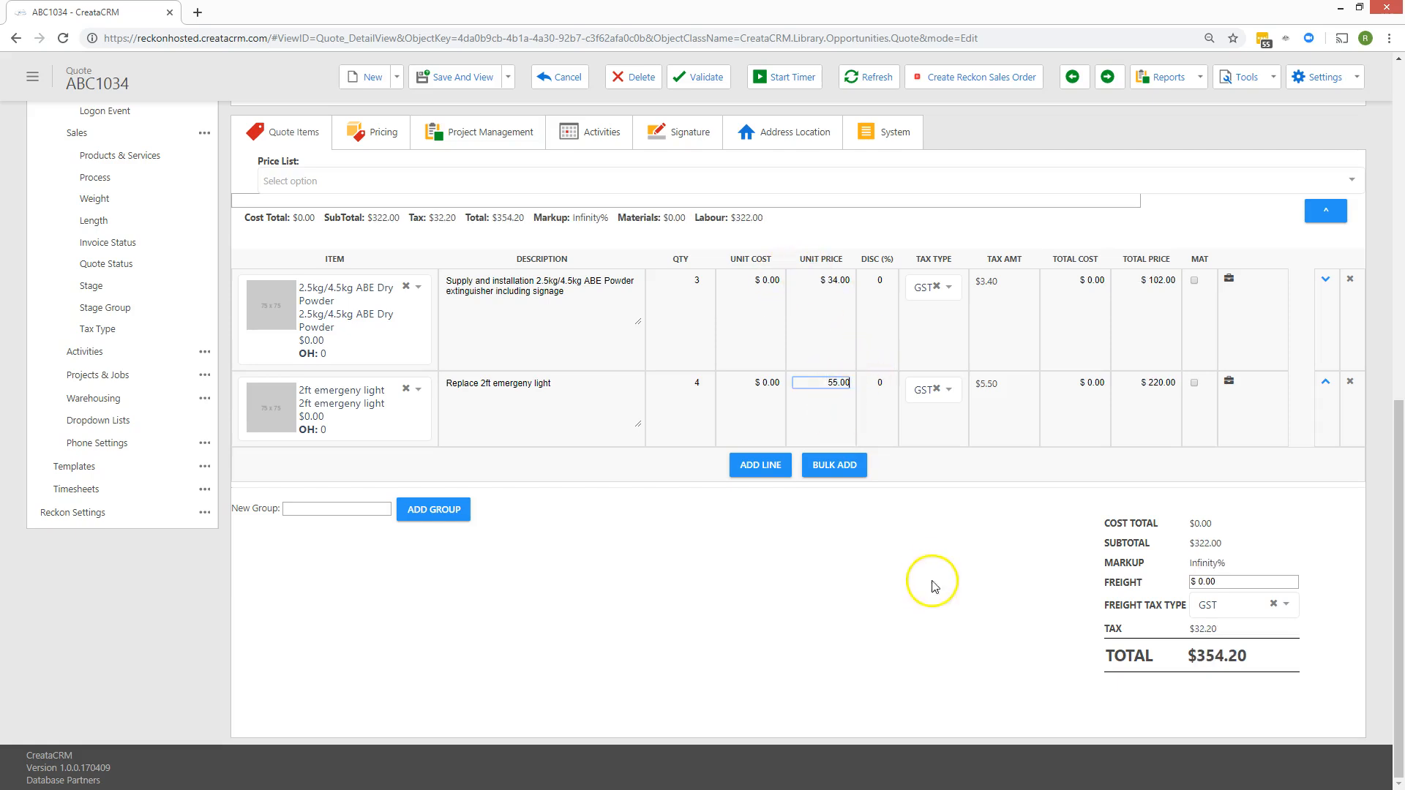
left_click(690, 401)
left_click_drag(689, 387, 723, 396)
left_click(751, 560)
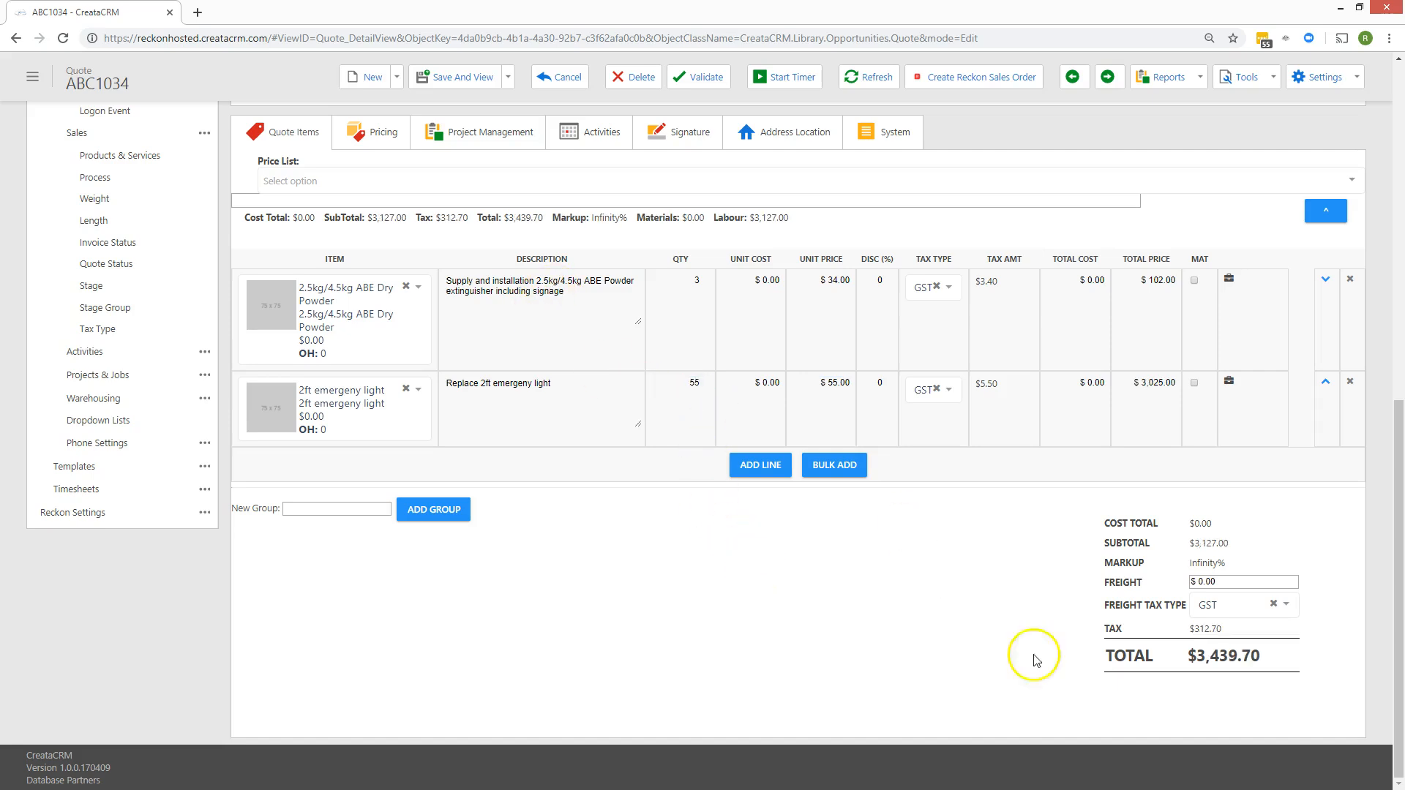
scroll(1139, 558, "up", 10)
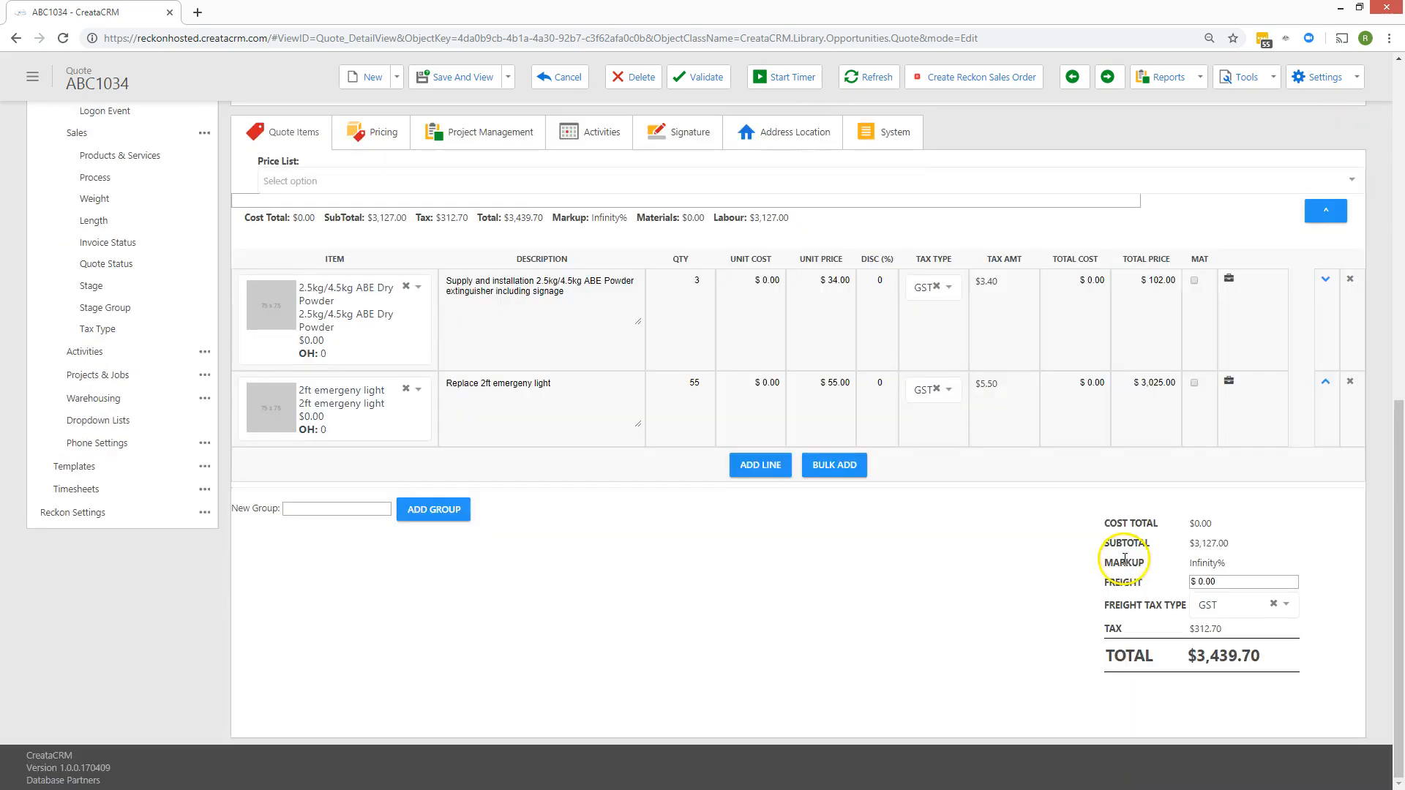
left_click(492, 110)
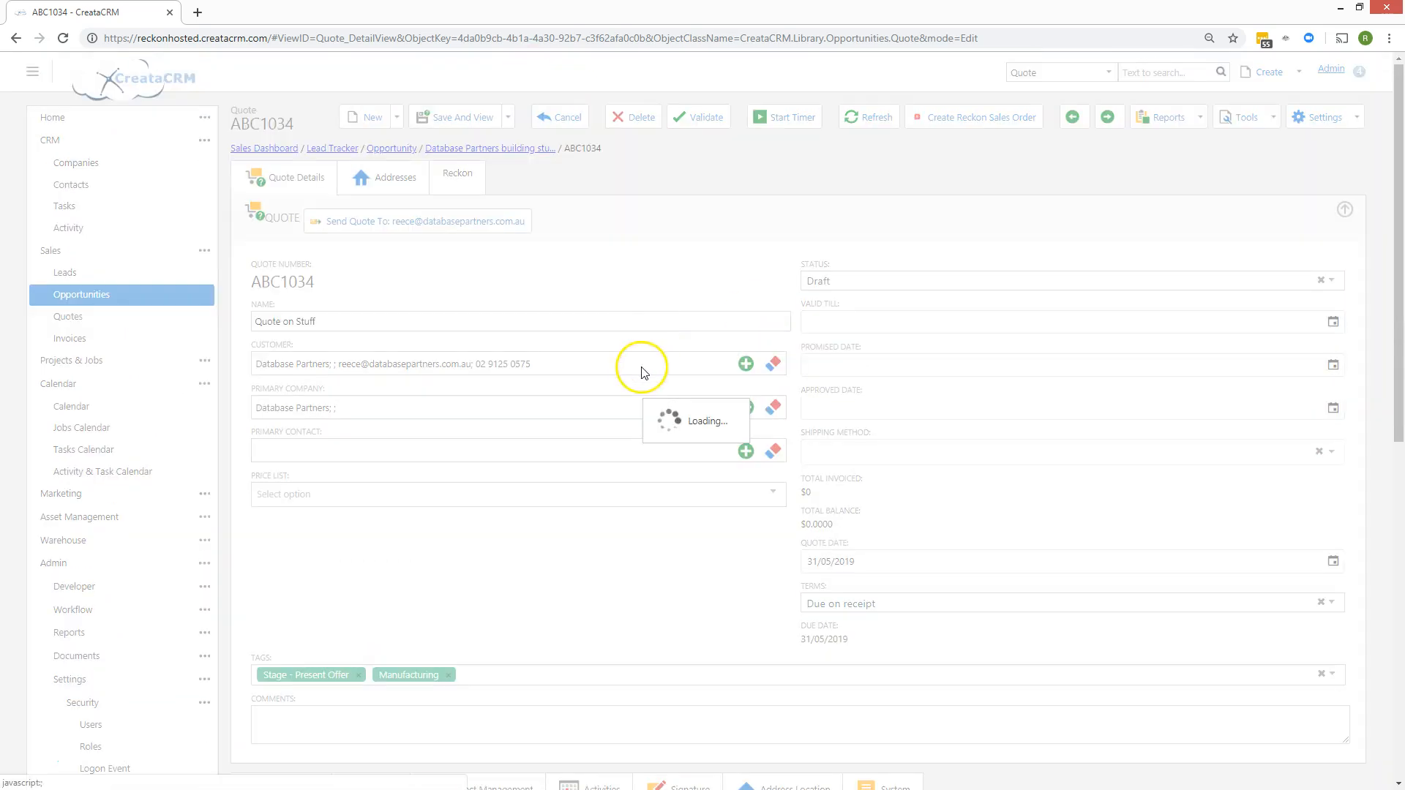
Change quote ABC1034's price list to 10 % off Price and save the change.
scroll(632, 399, "down", 4)
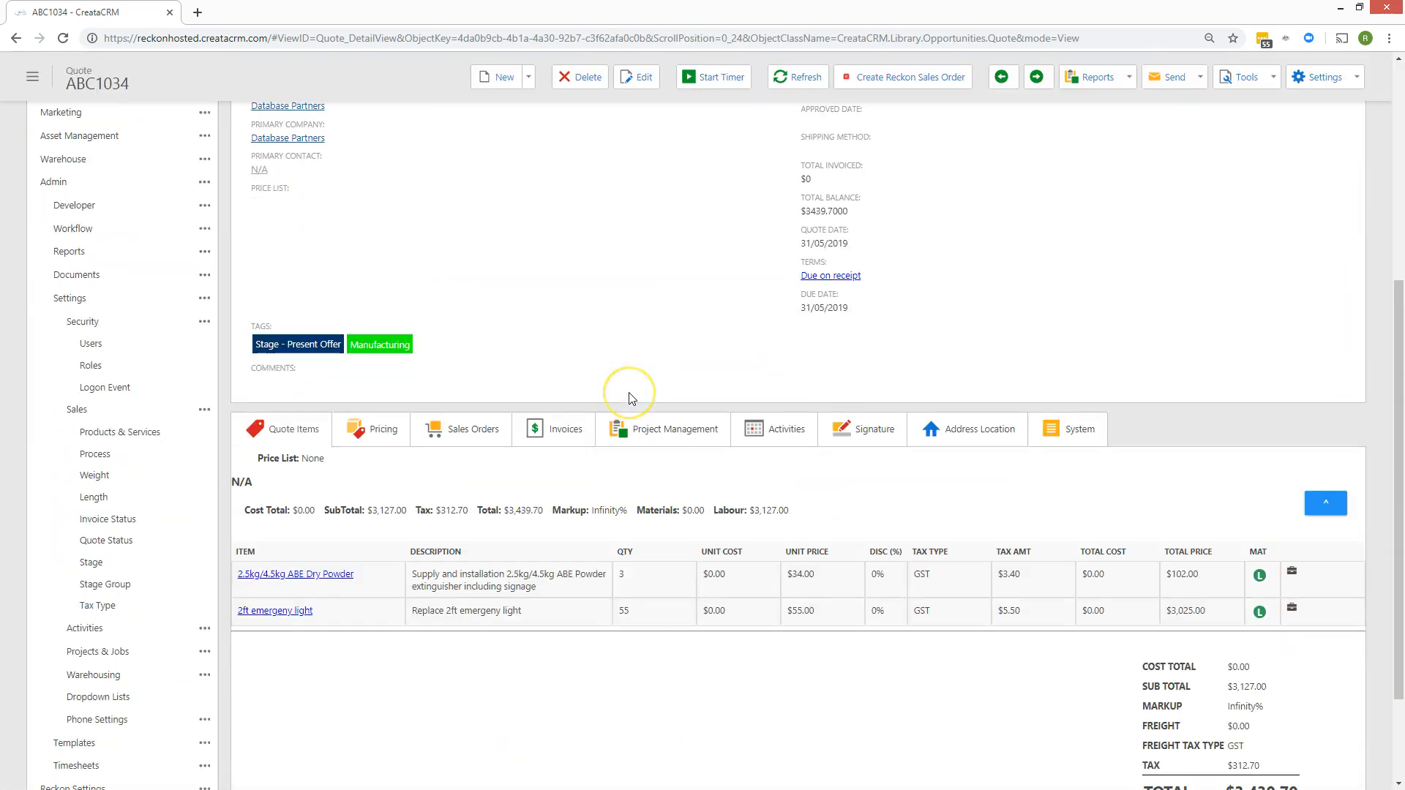
scroll(630, 399, "up", 4)
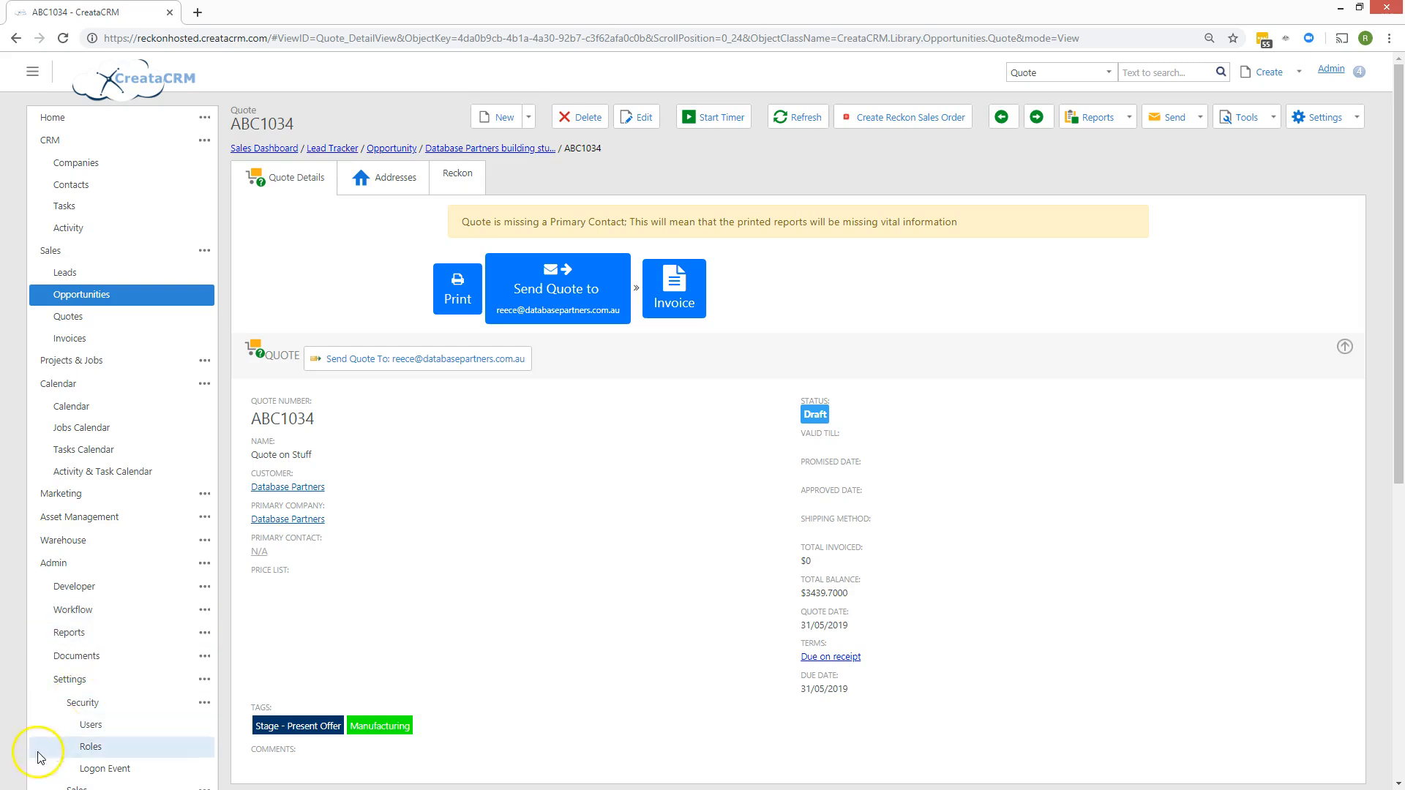
scroll(264, 512, "down", 1)
left_click(259, 511)
left_click(271, 514)
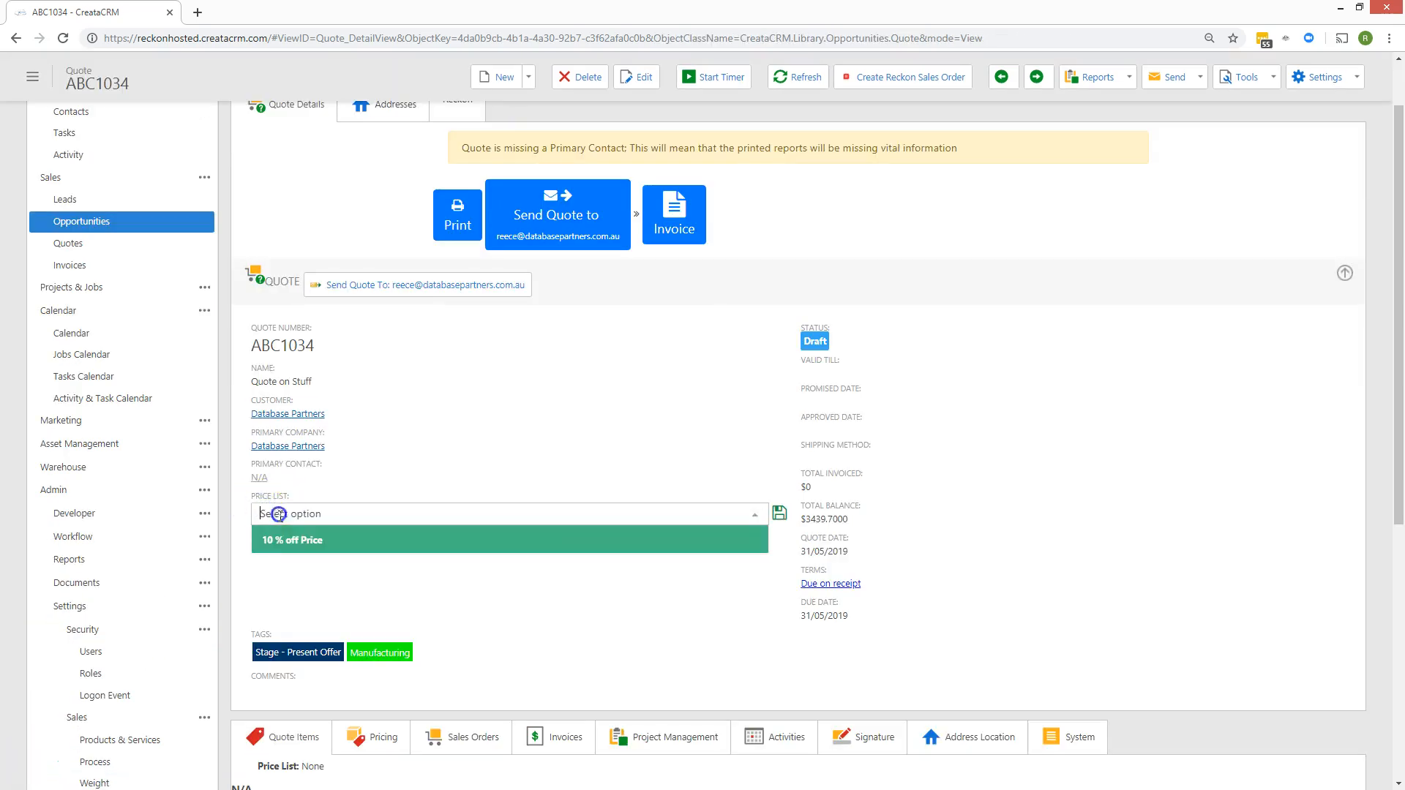
left_click(308, 542)
scroll(492, 578, "down", 4)
scroll(491, 621, "up", 2)
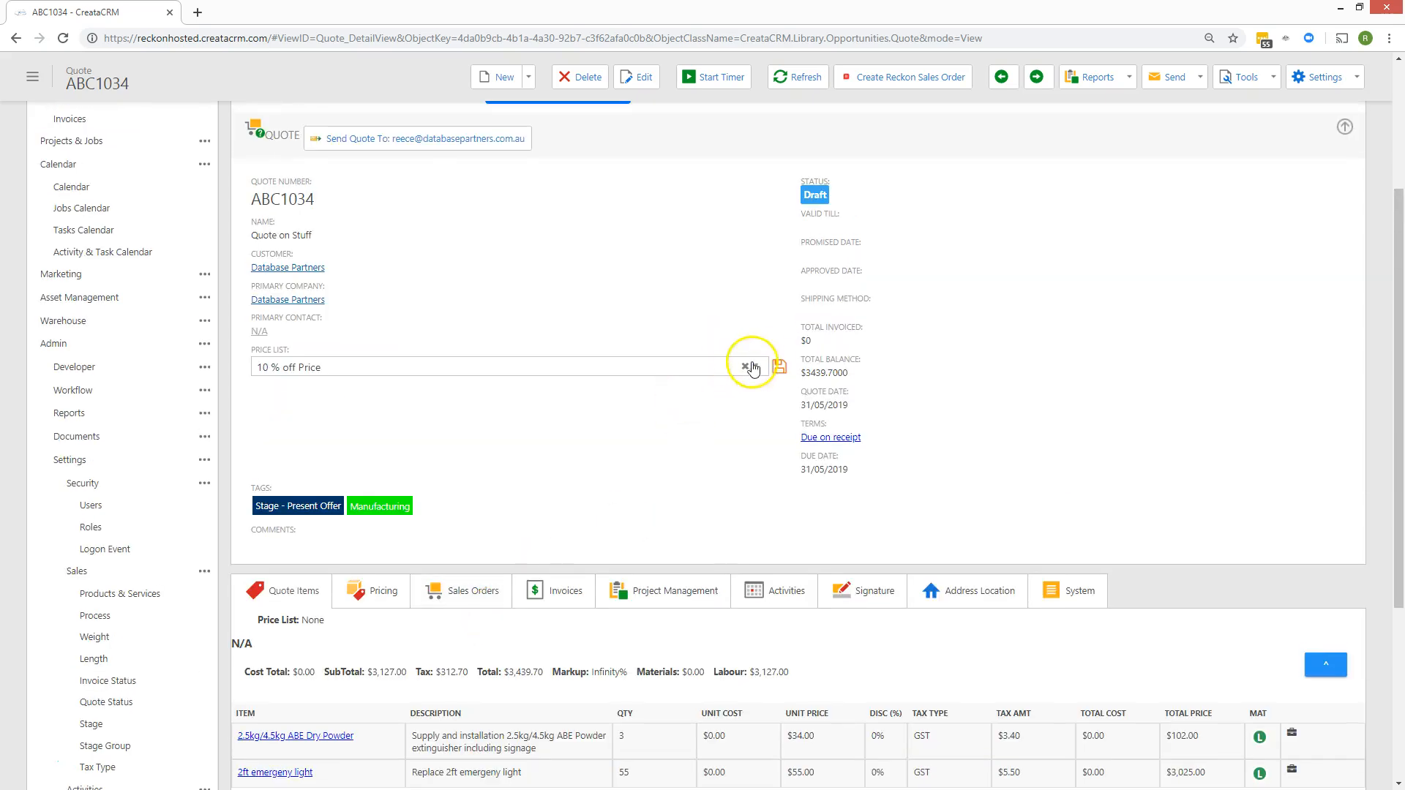
left_click(779, 363)
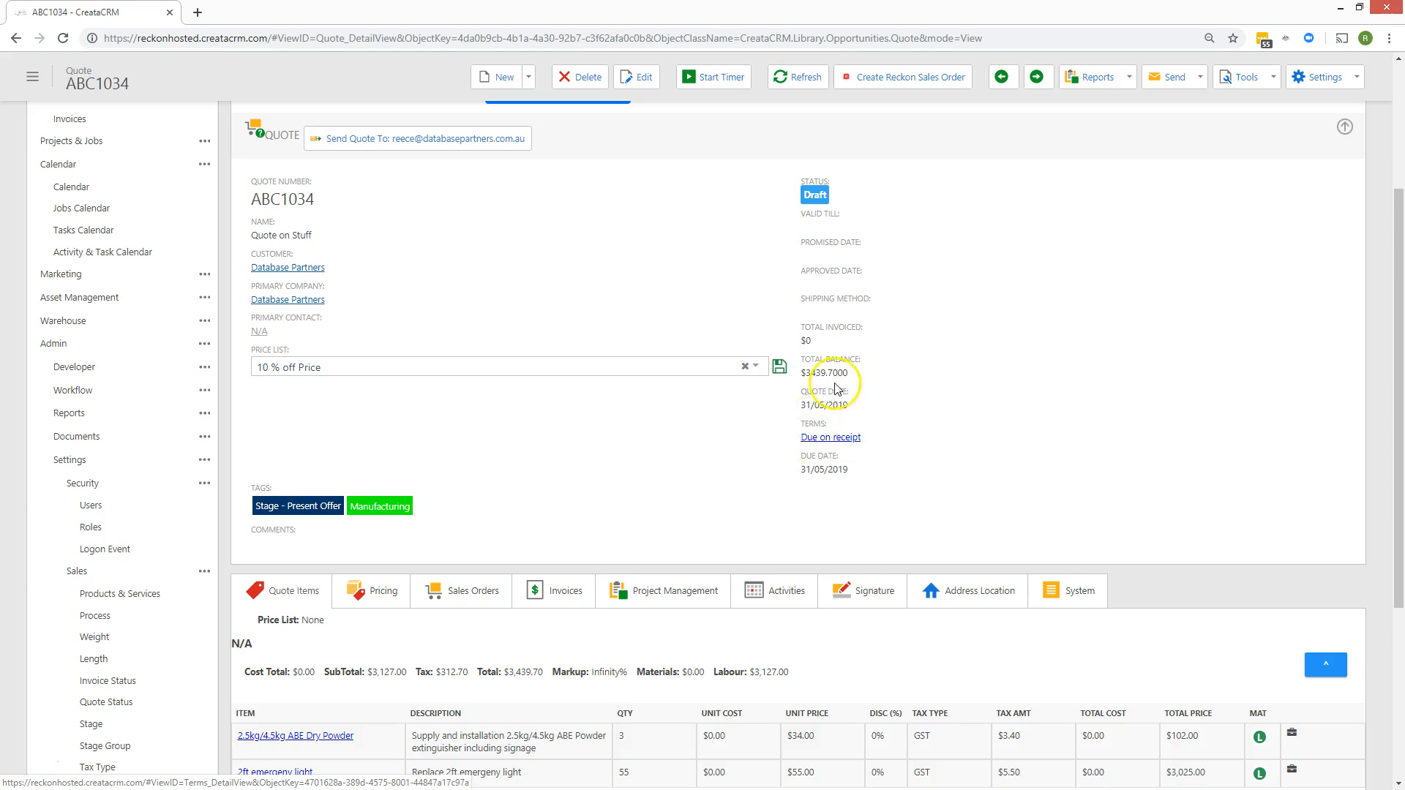
scroll(863, 366, "up", 3)
Check the quote's Addresses tab, return to Quote Details, then go to the Quotes list.
left_click(457, 175)
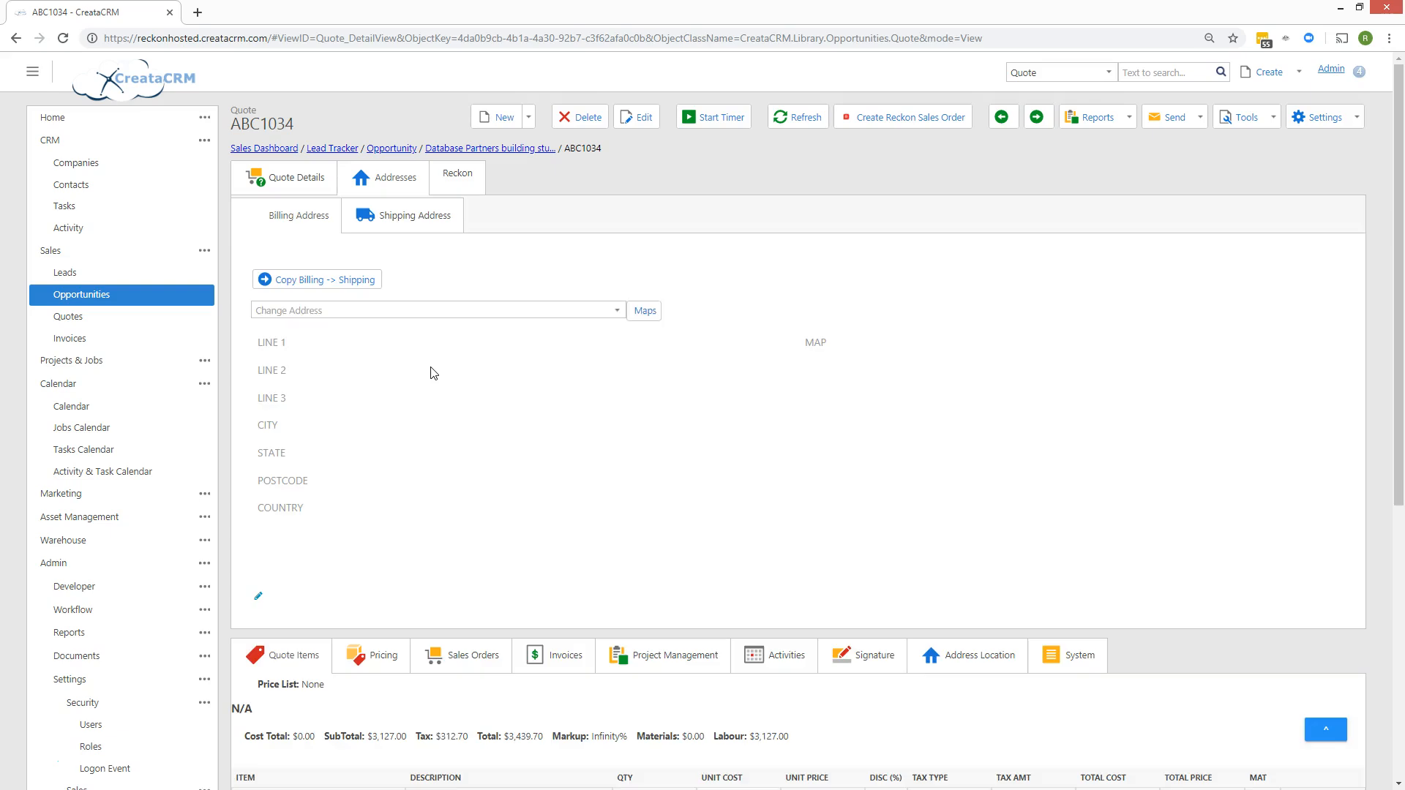
scroll(449, 365, "down", 4)
scroll(449, 365, "up", 5)
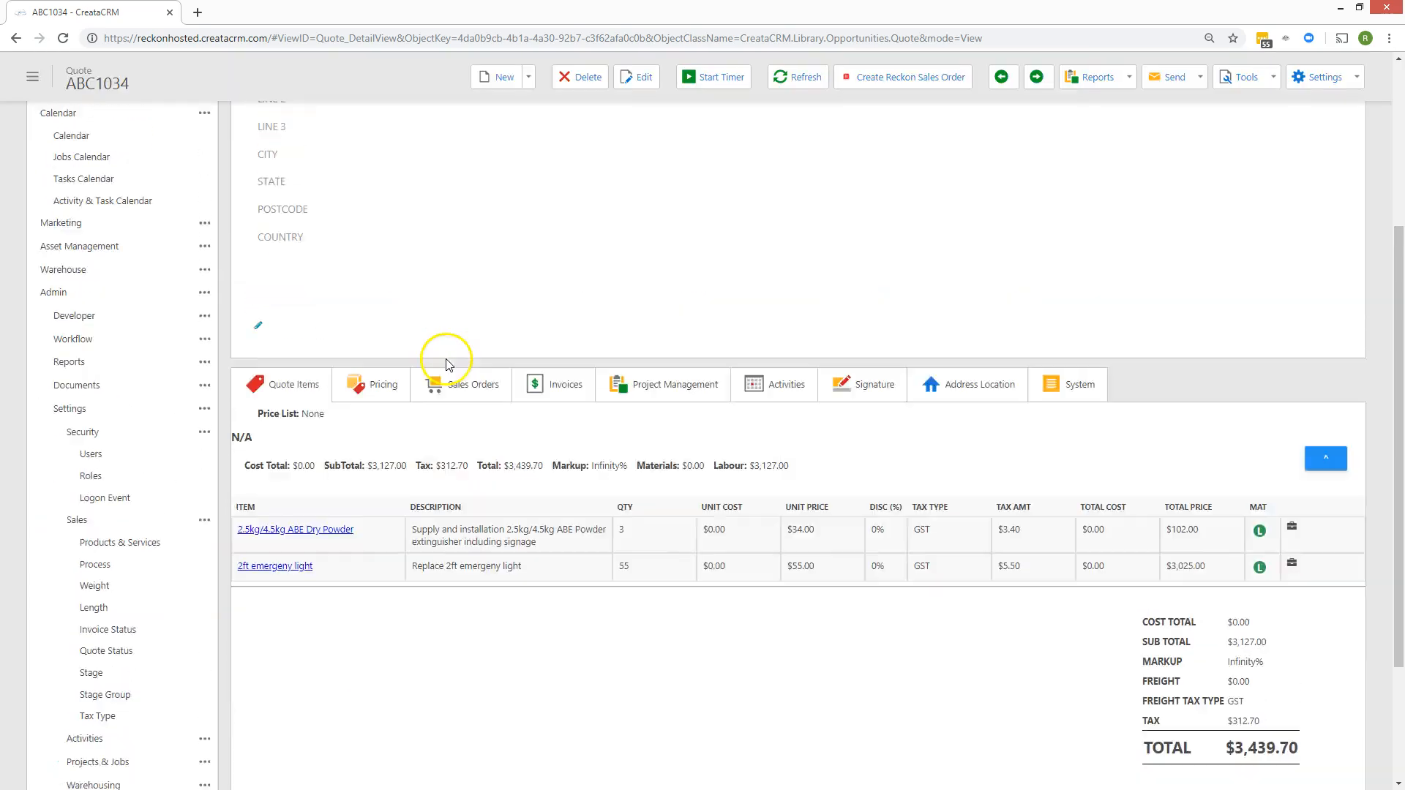
left_click(300, 181)
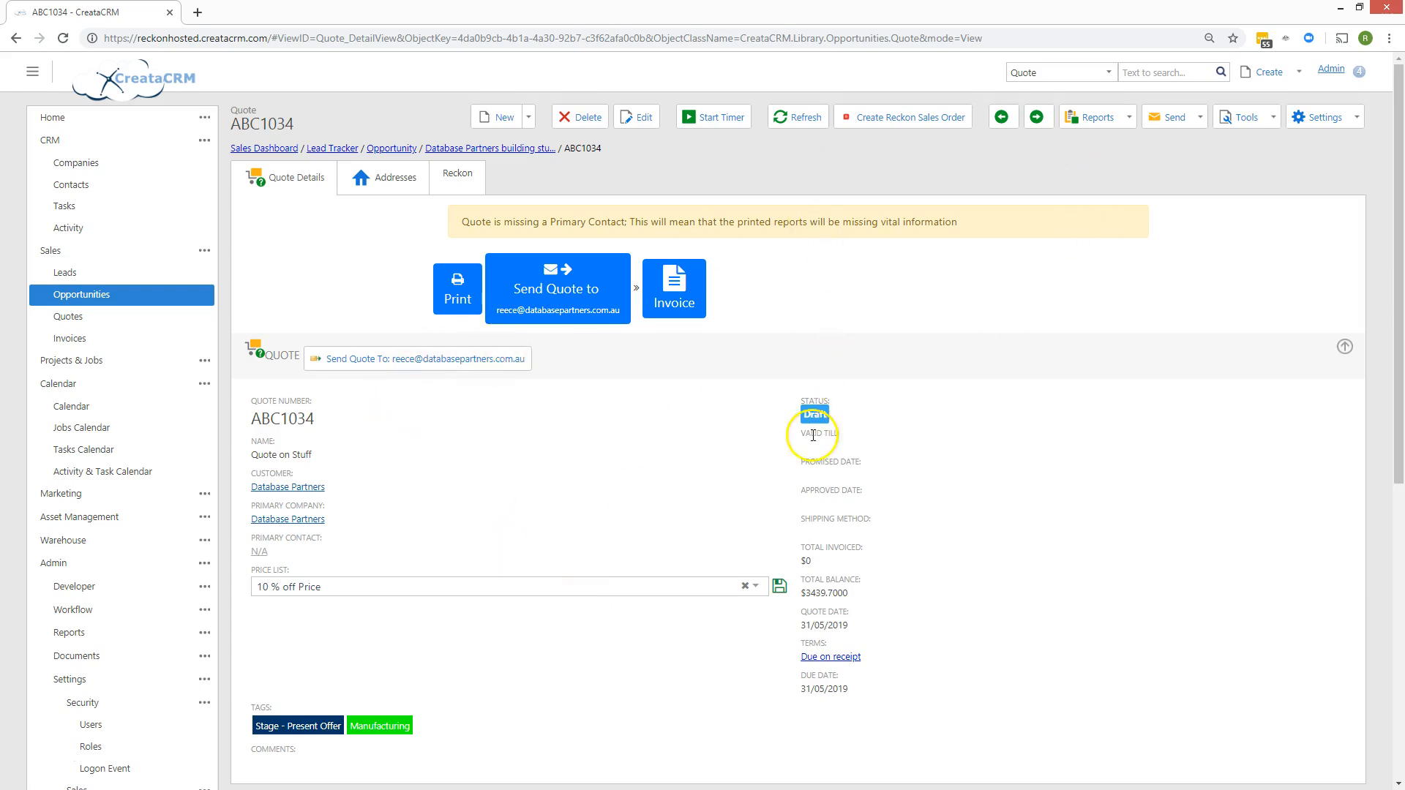
left_click(103, 316)
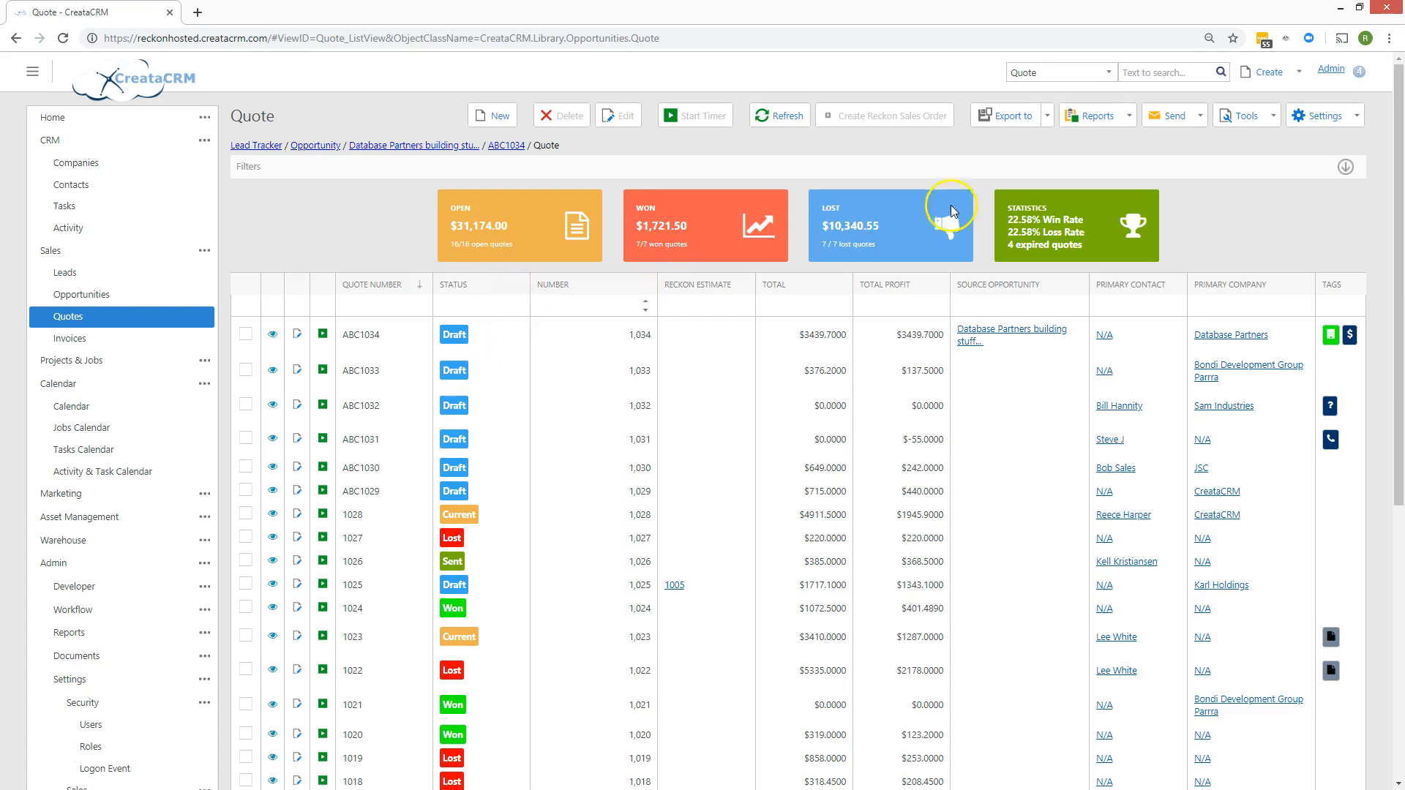
Open the ABC1034 row from the Quotes list and show its extra actions.
scroll(505, 556, "down", 4)
scroll(479, 477, "up", 4)
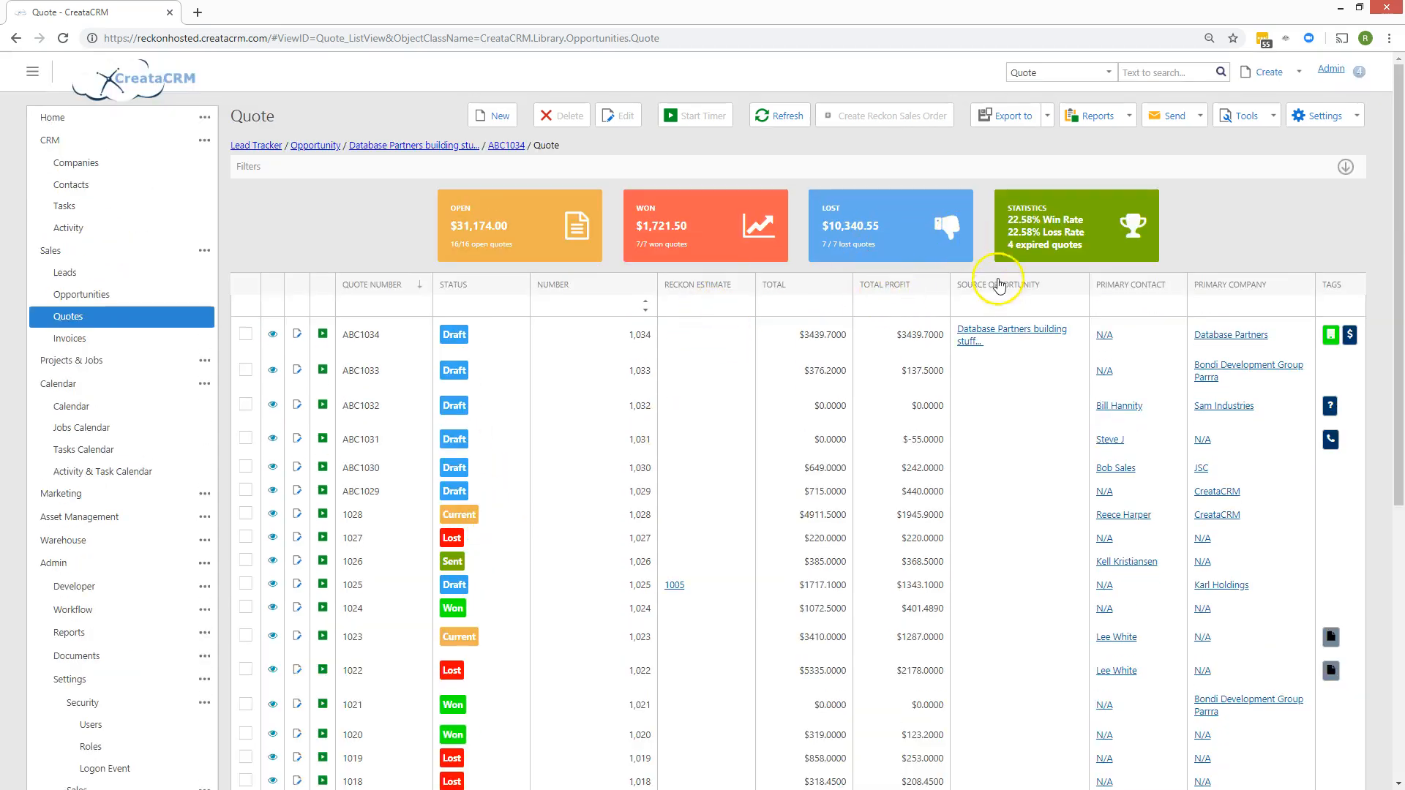
left_click(135, 256)
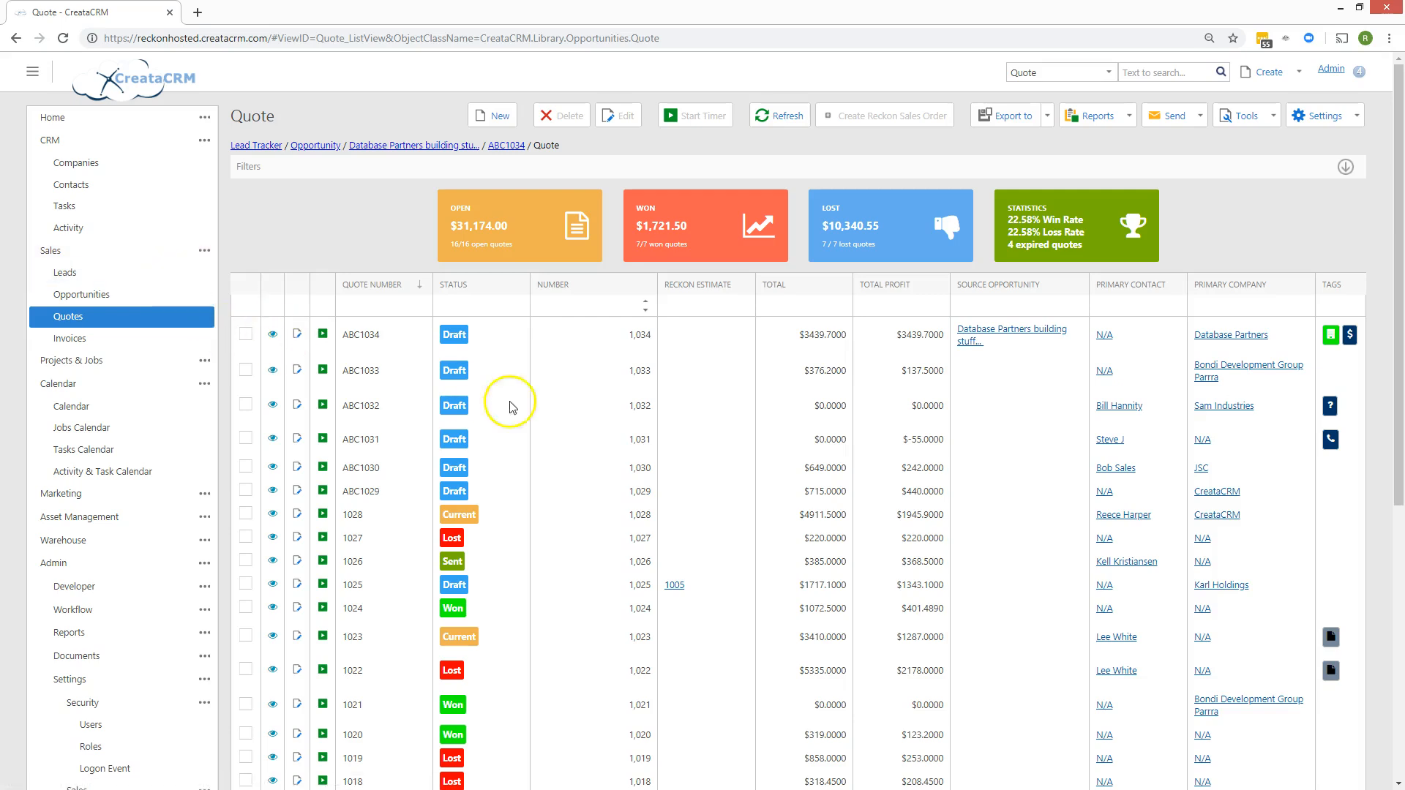
left_click(379, 334)
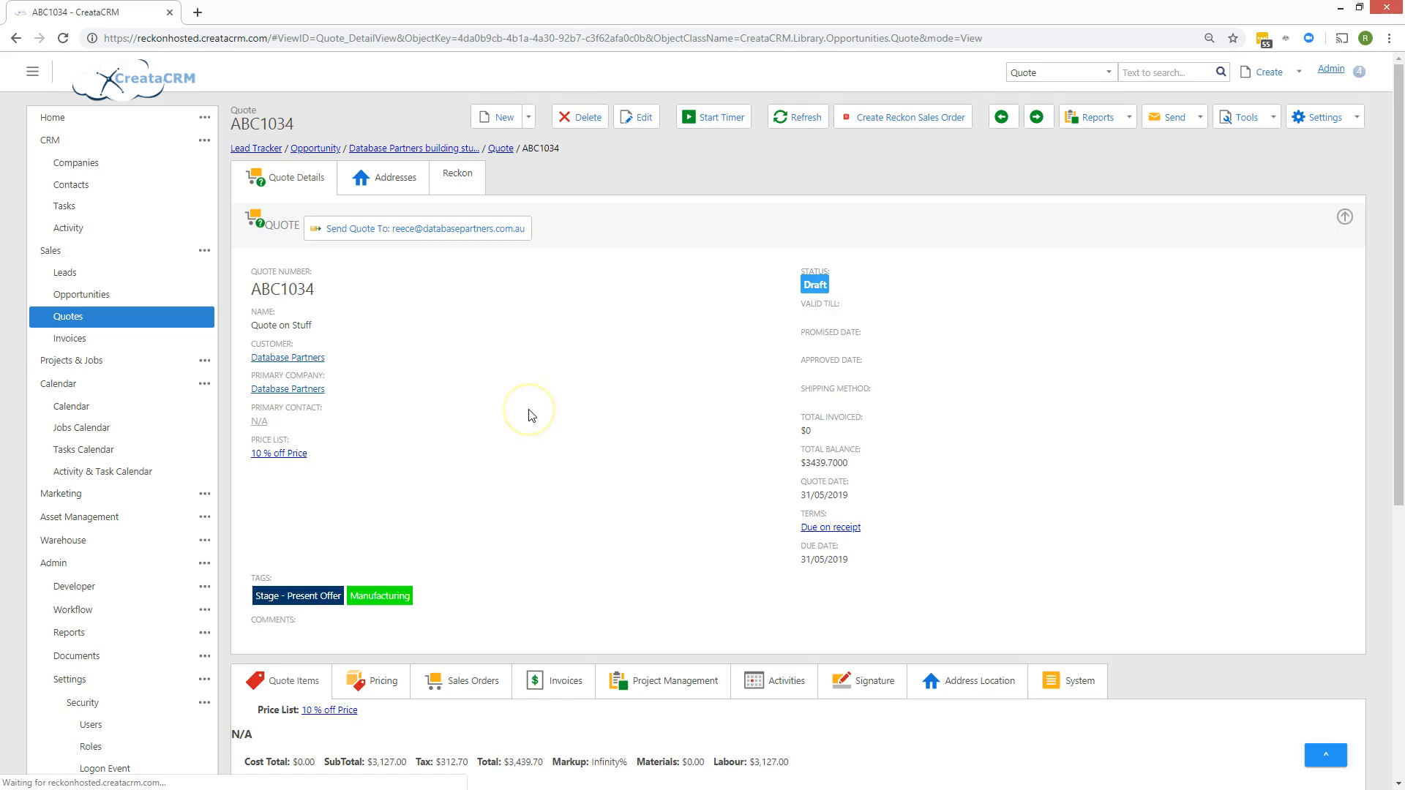
left_click(1247, 119)
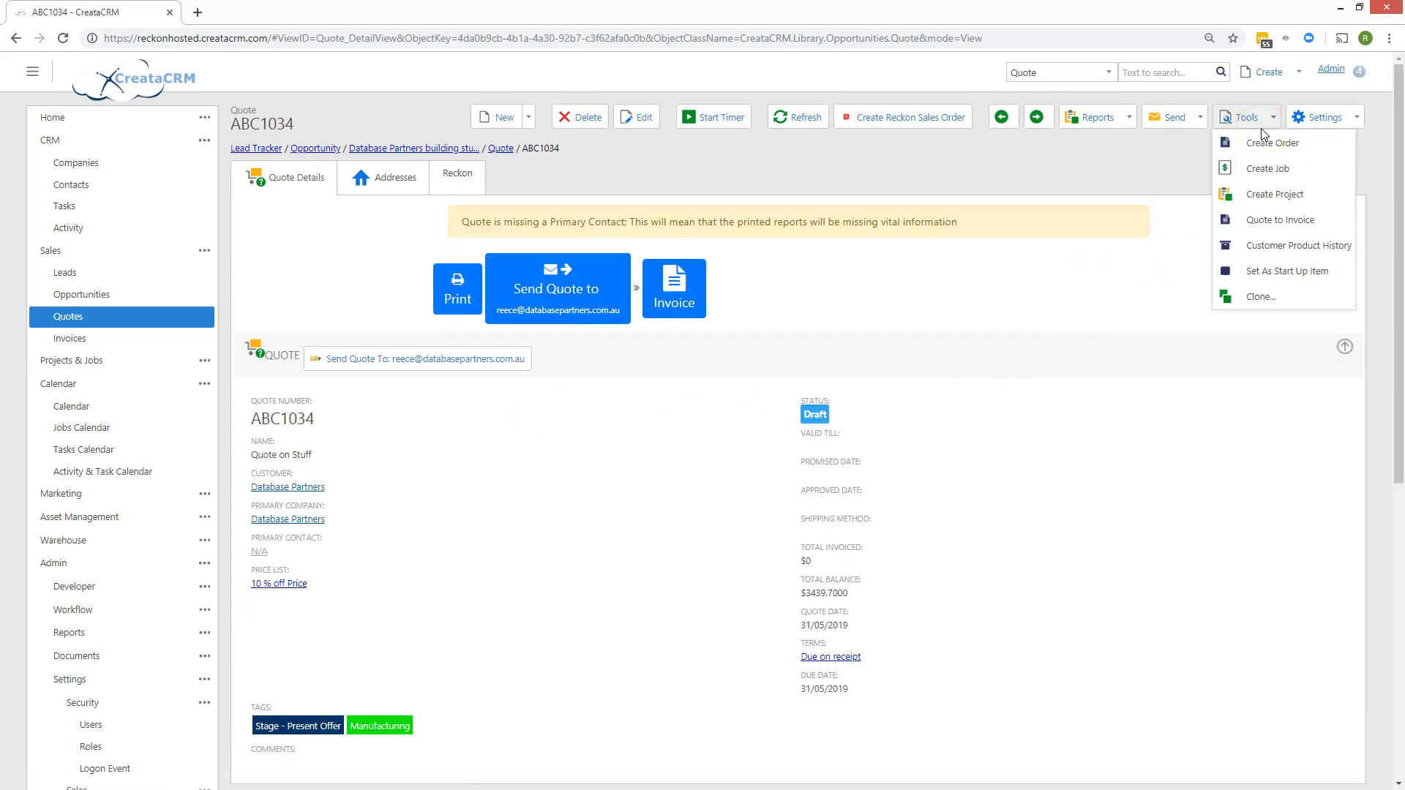
Run Quote to Invoice on ABC1034 with the EntireQuote calculation method, creating invoice 1037.
left_click(1273, 227)
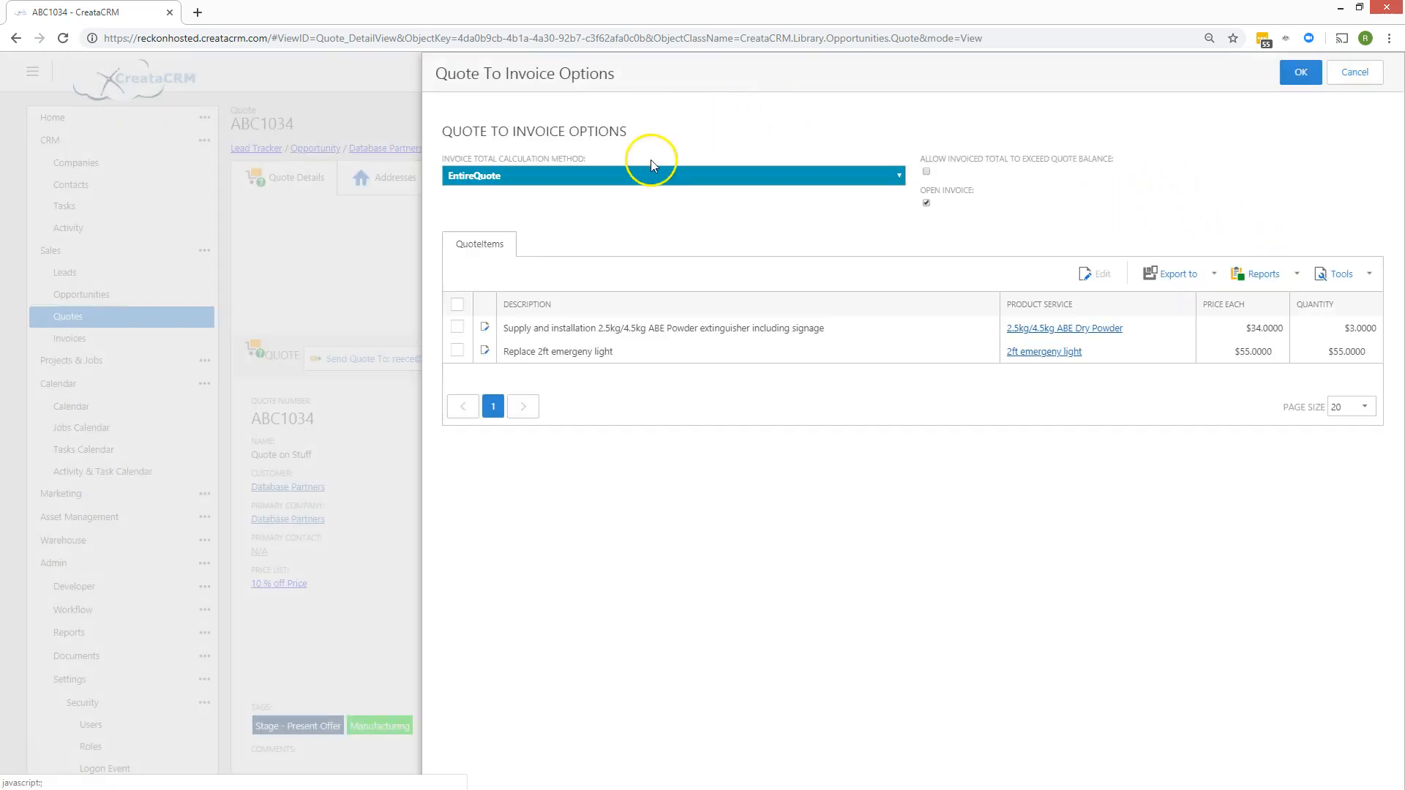
left_click(648, 175)
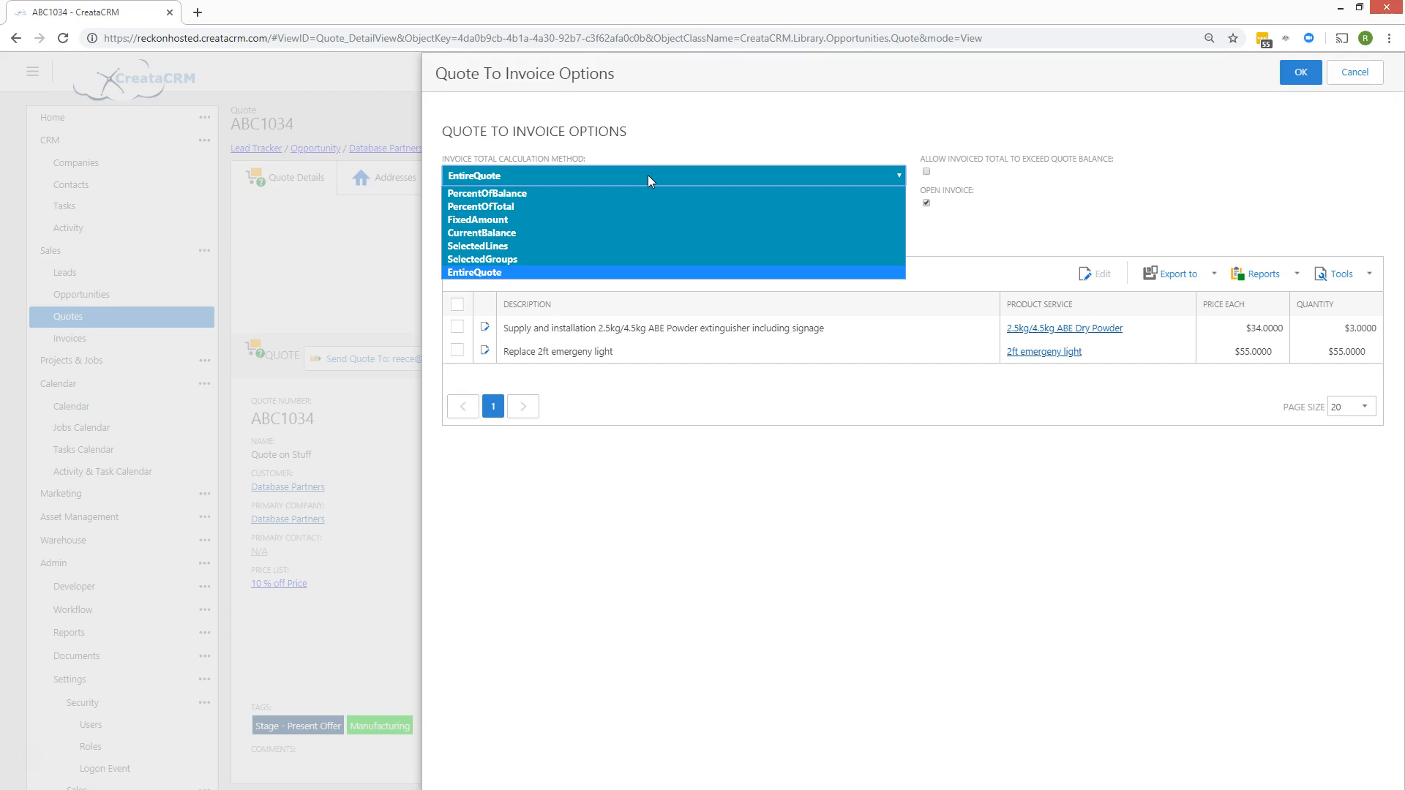
left_click(569, 176)
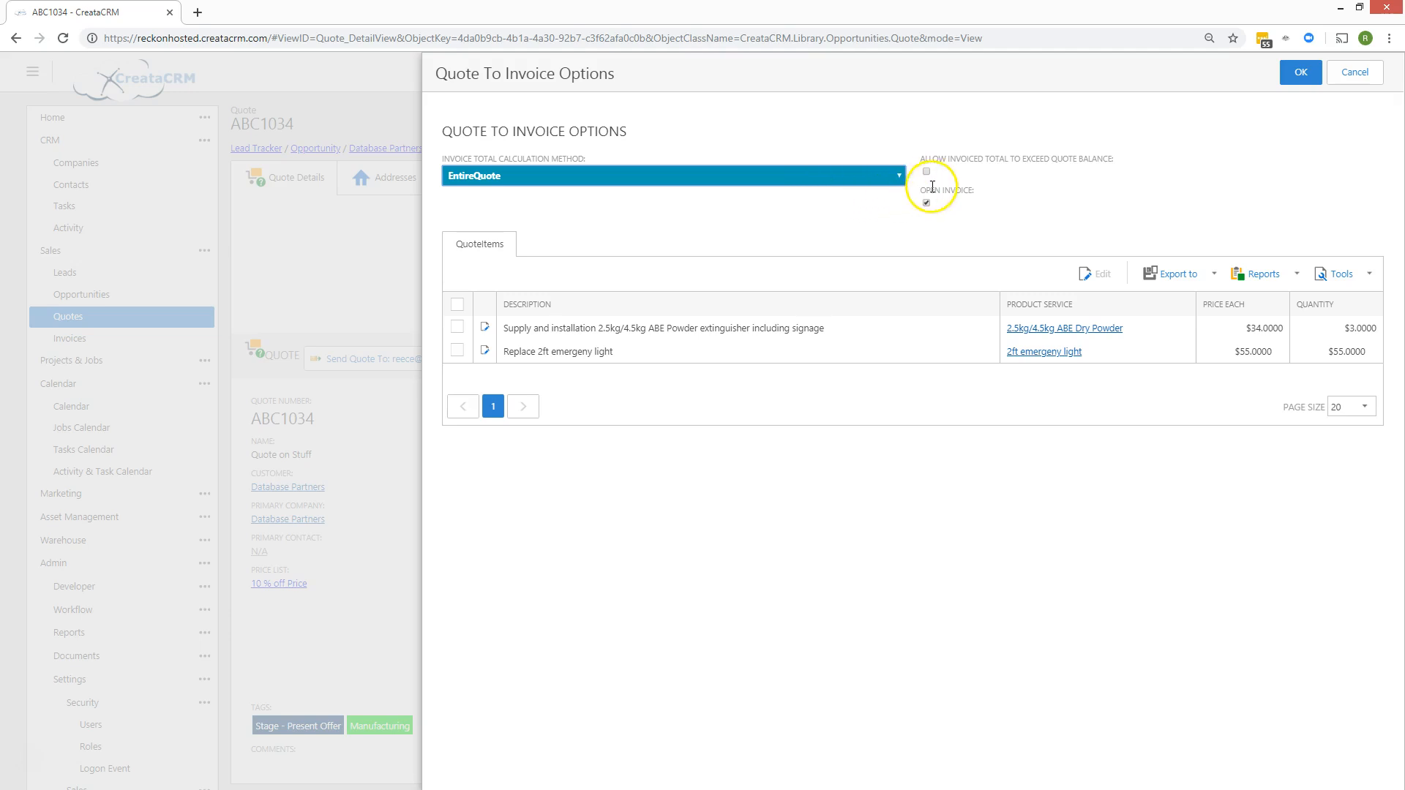
left_click(1297, 72)
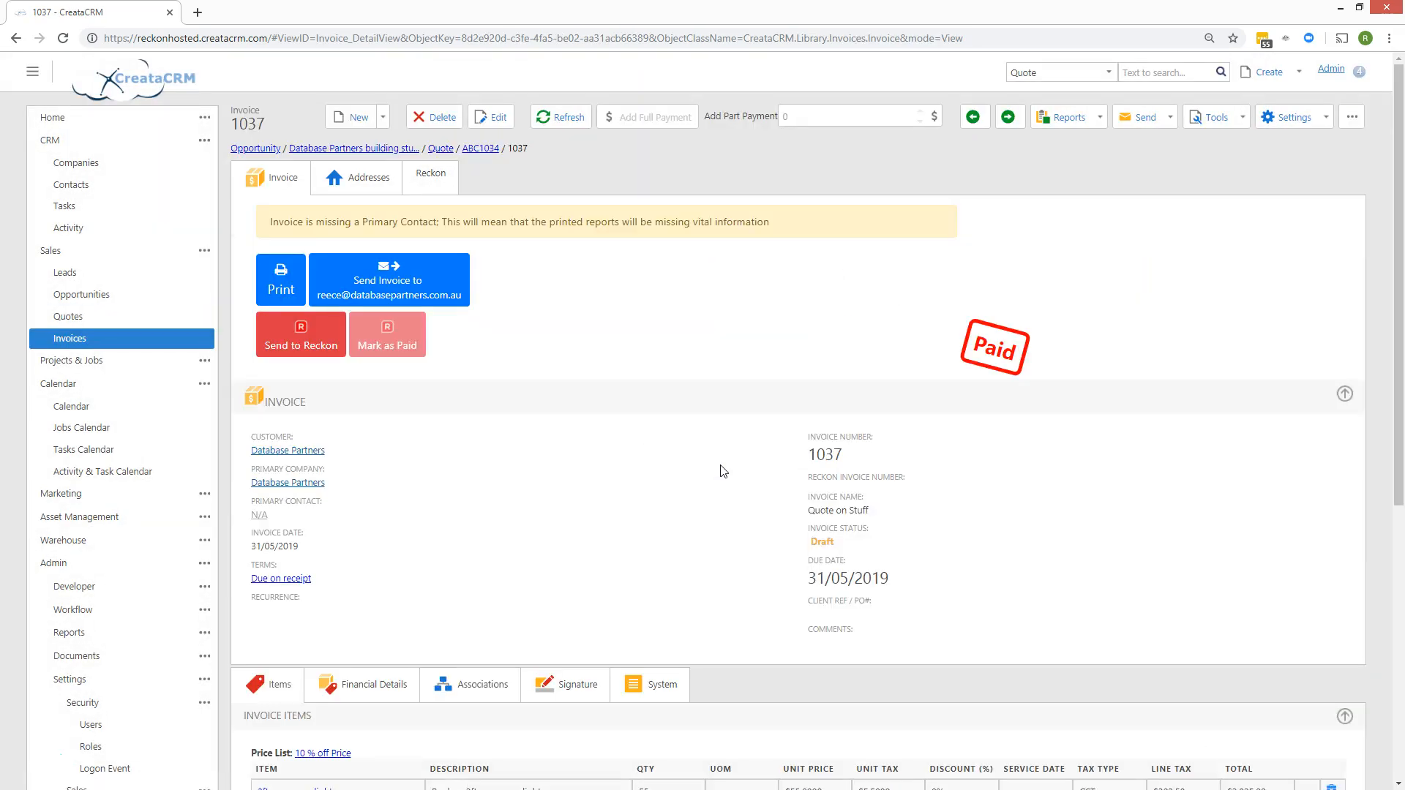
Scroll through invoice 1037's line items and $3,439.70 total, then go to the Sales Dashboard.
left_click_drag(986, 343, 1010, 351)
scroll(1020, 364, "down", 2)
scroll(1020, 369, "down", 2)
scroll(1019, 369, "up", 4)
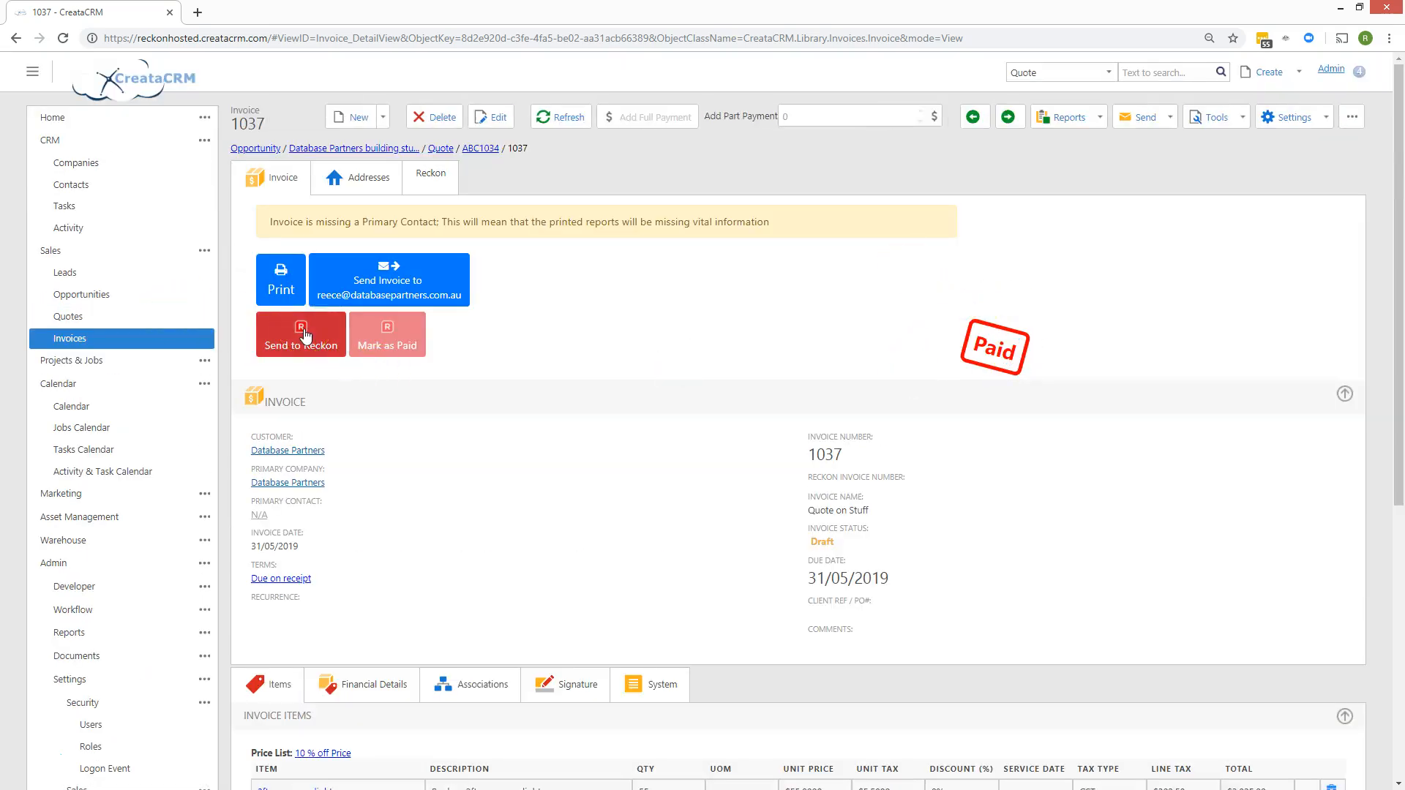
scroll(520, 344, "down", 4)
scroll(507, 353, "up", 4)
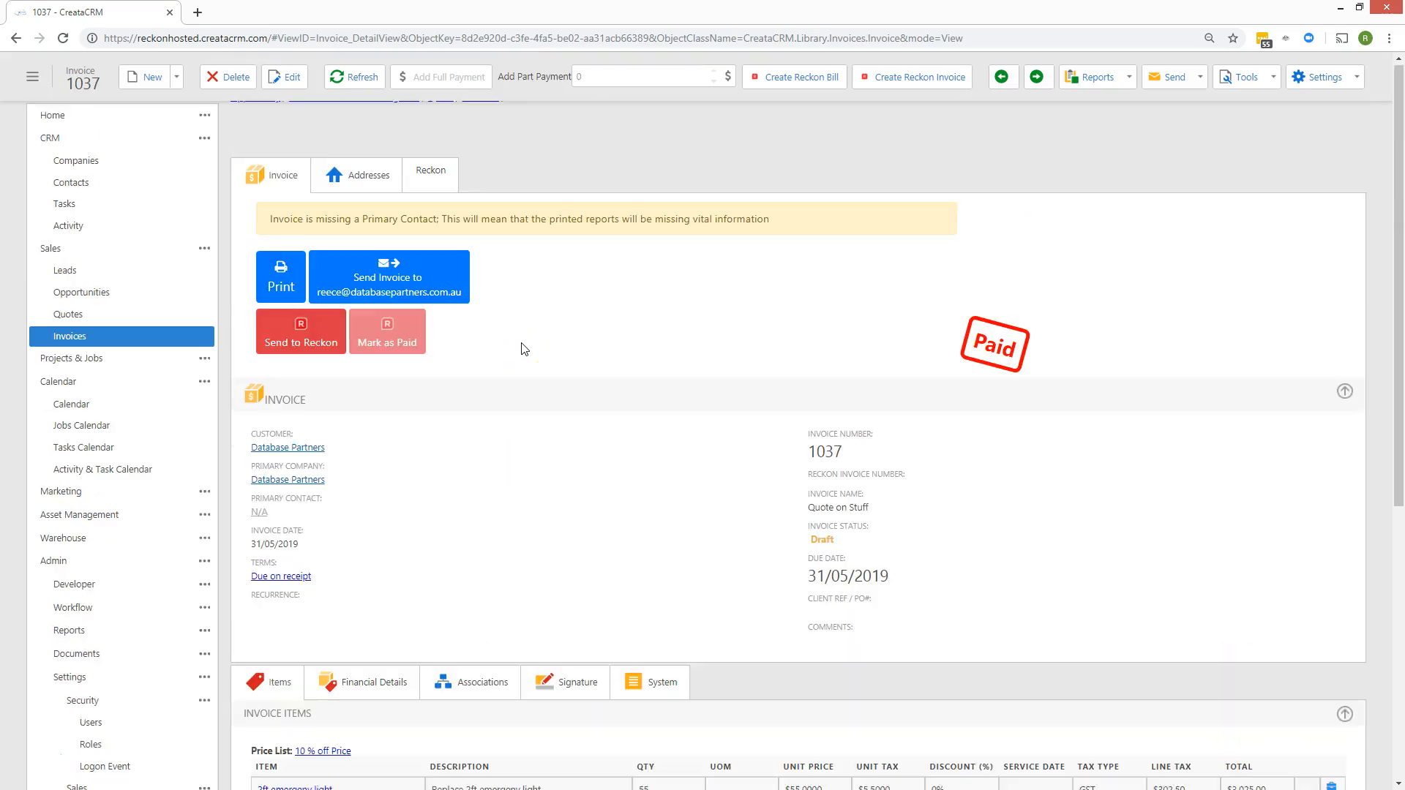
left_click(505, 351)
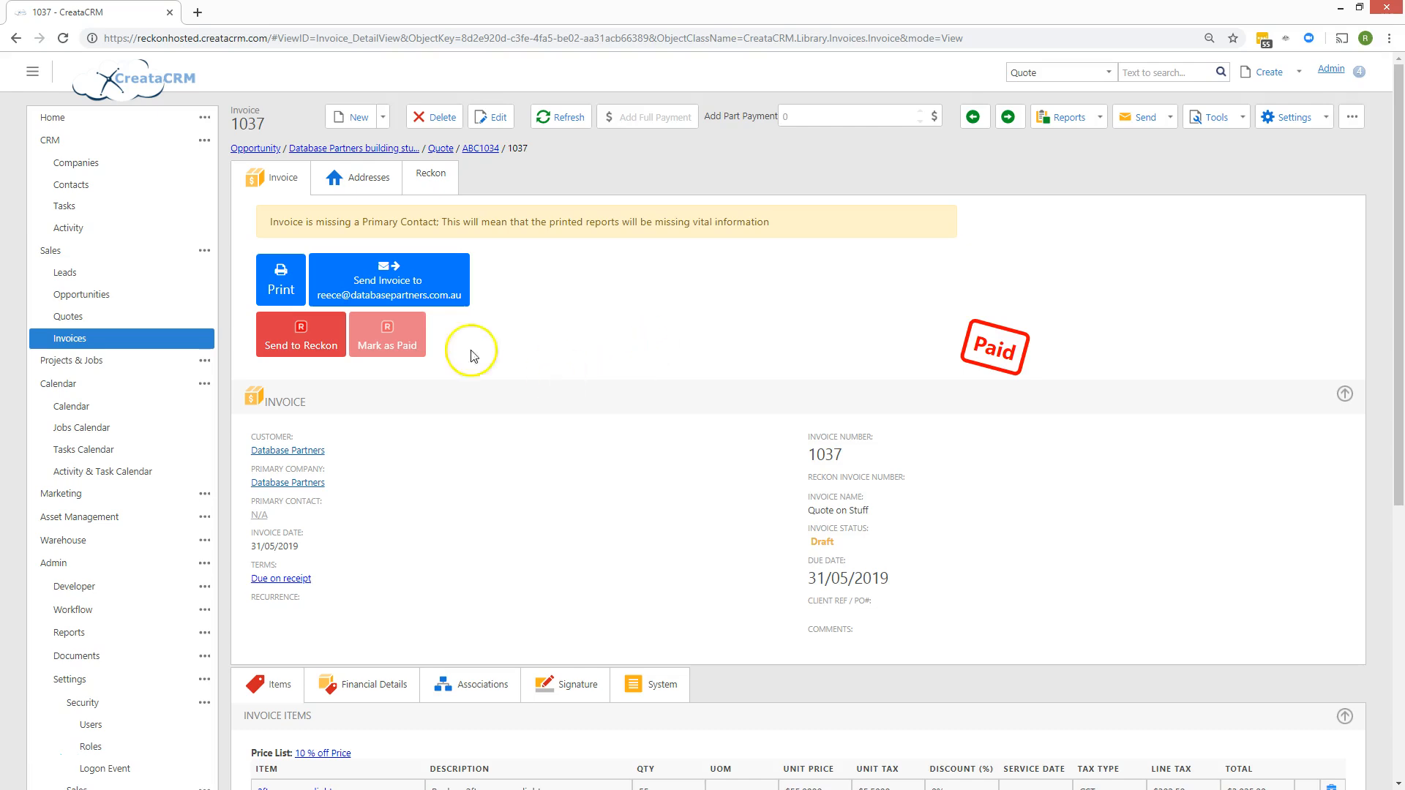
scroll(413, 264, "down", 2)
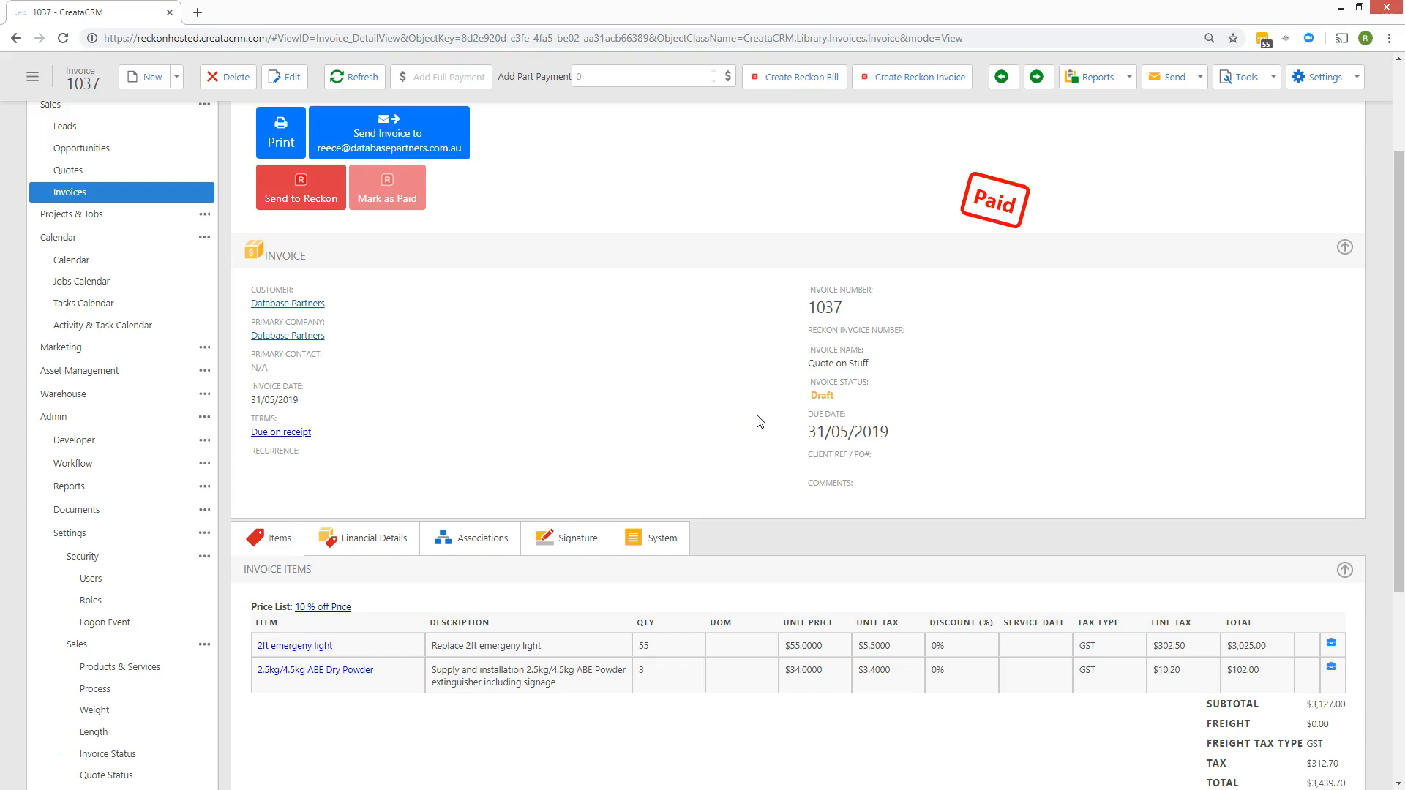
scroll(757, 421, "up", 3)
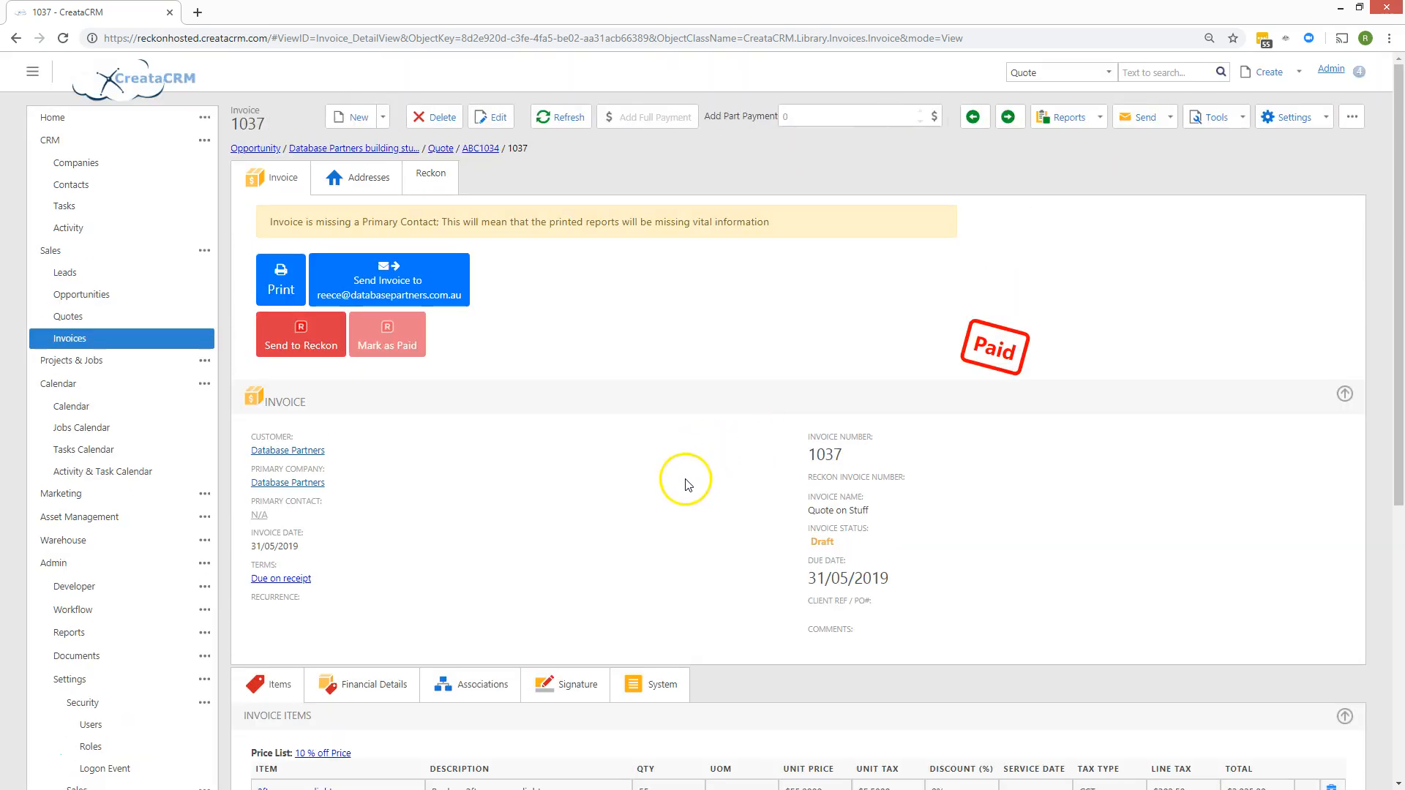
left_click(165, 256)
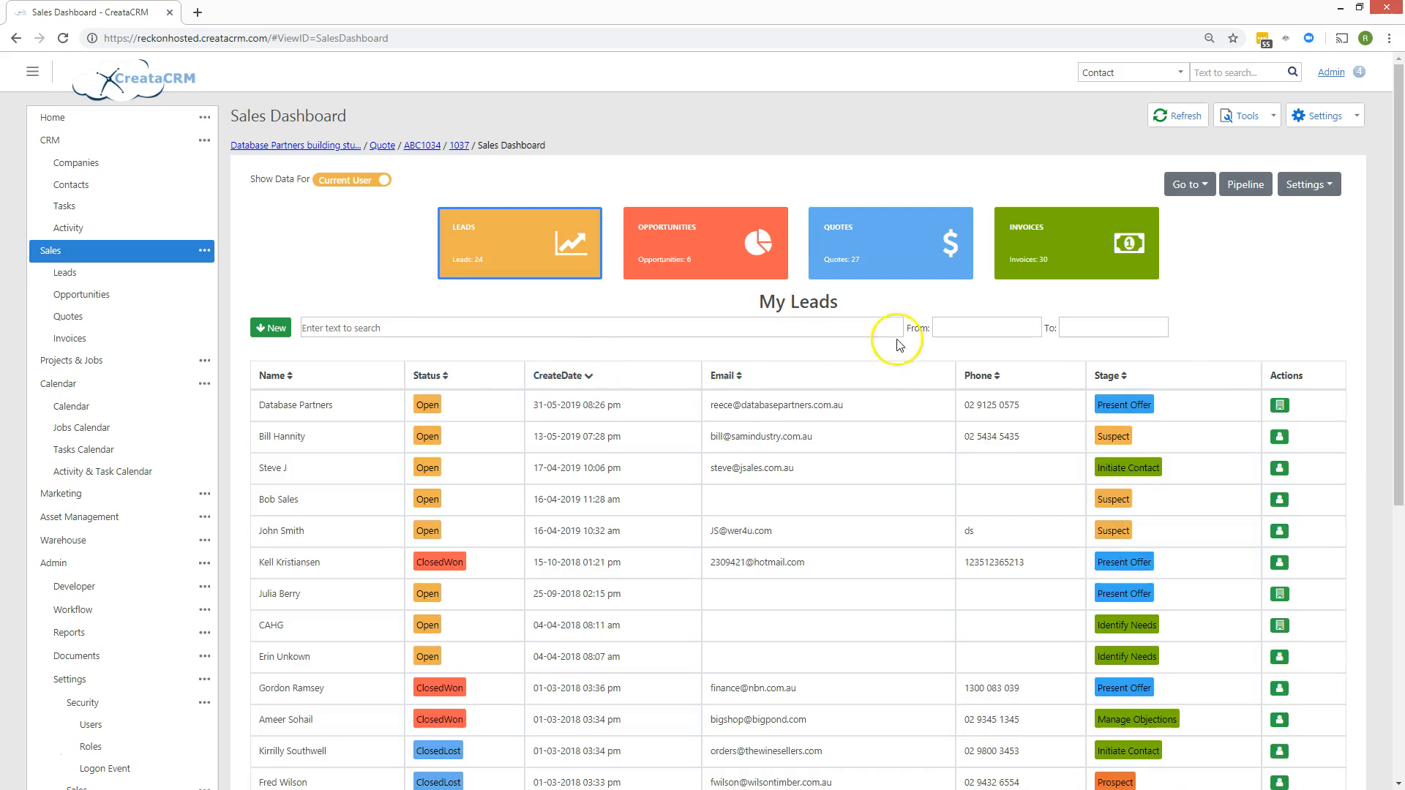
Show the dashboard's invoices, with 1037 on top at $3,439.70, and check the invoice views list.
left_click(1042, 246)
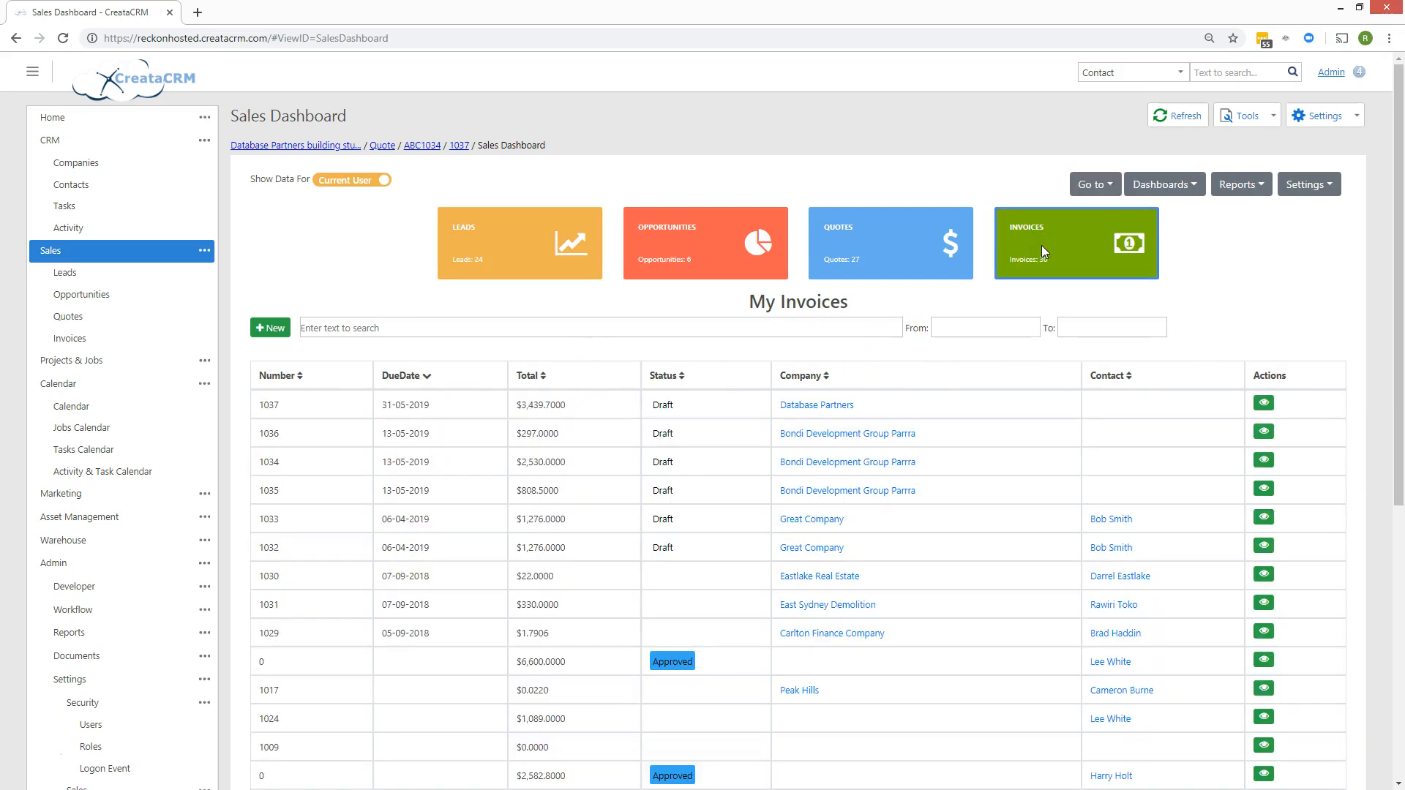
left_click(1098, 184)
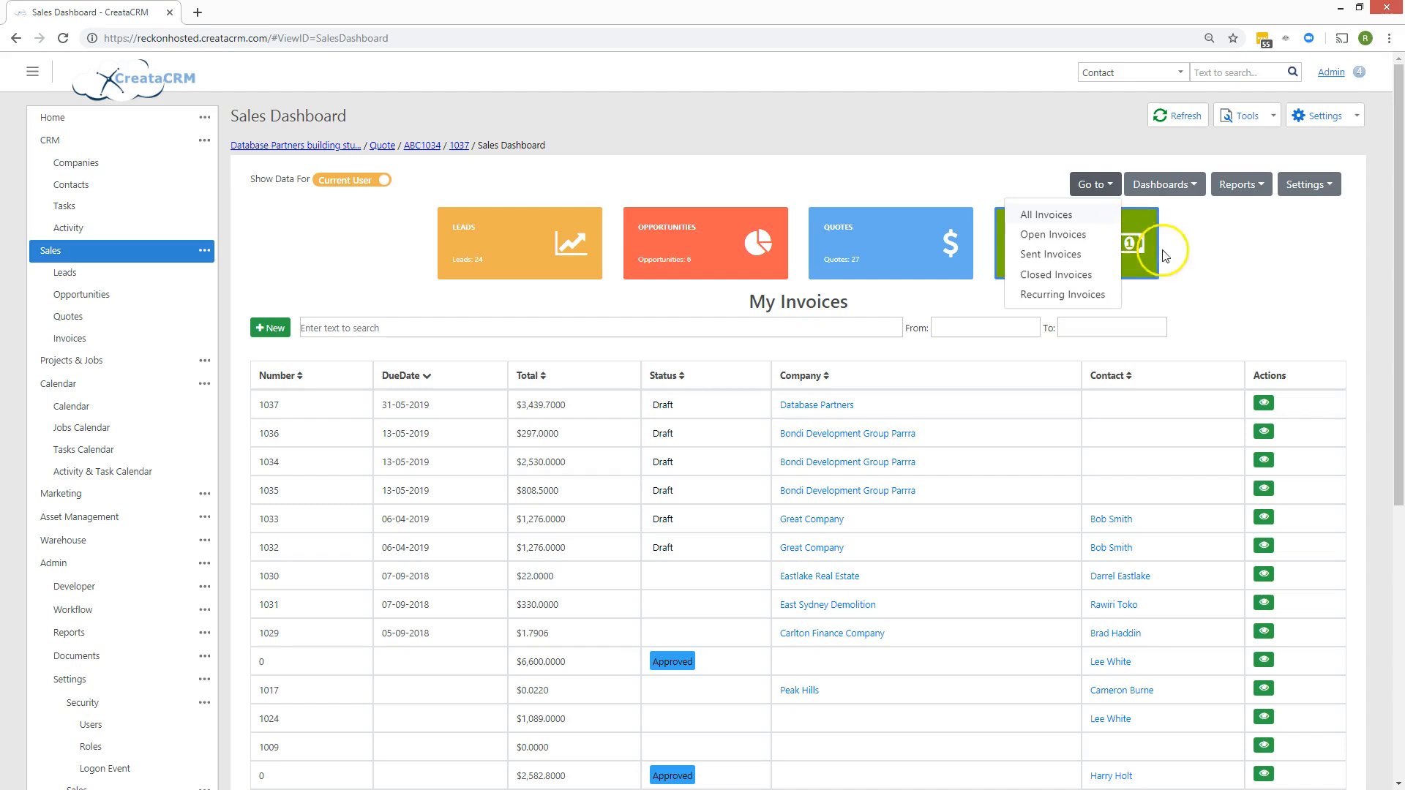
left_click(925, 498)
scroll(722, 444, "down", 4)
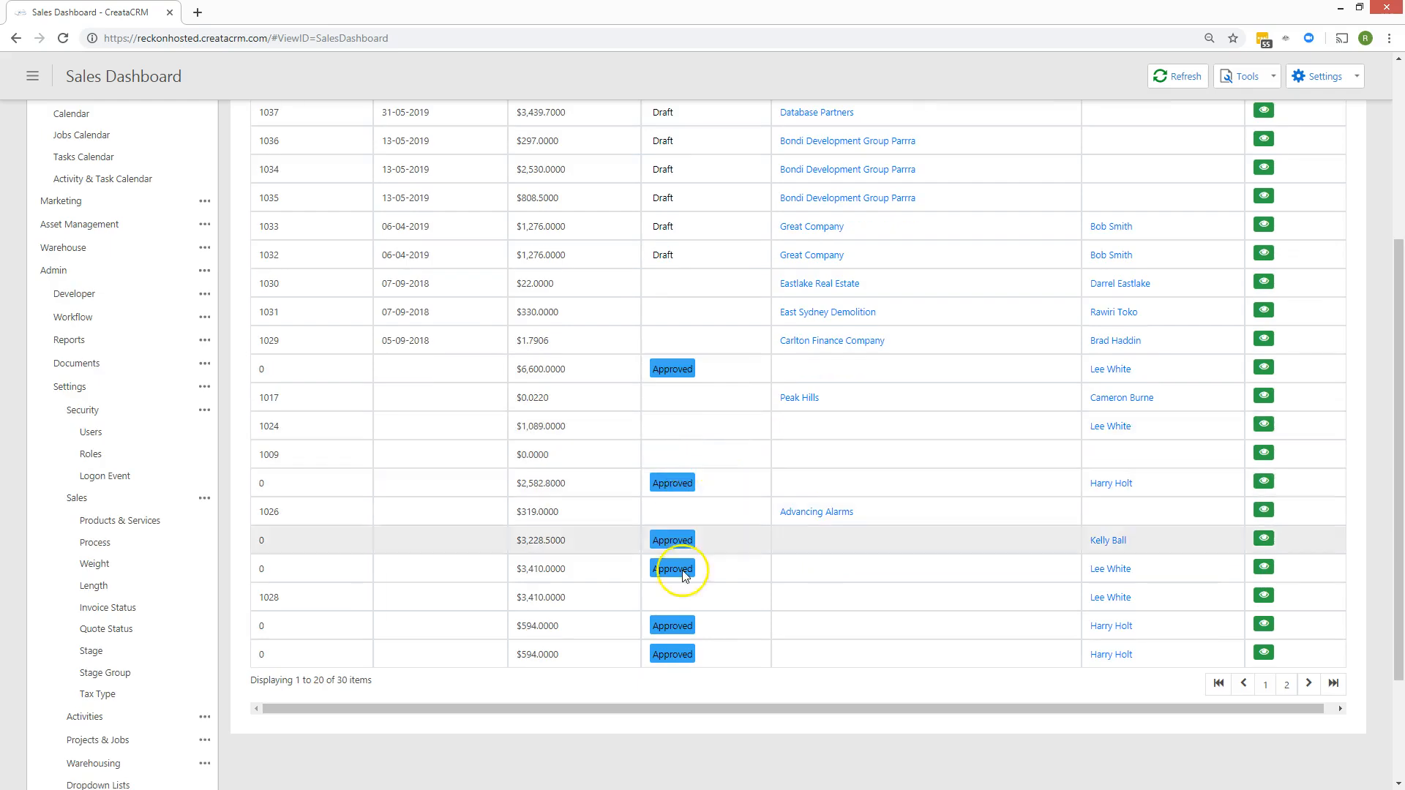
scroll(636, 600, "down", 3)
scroll(956, 589, "up", 6)
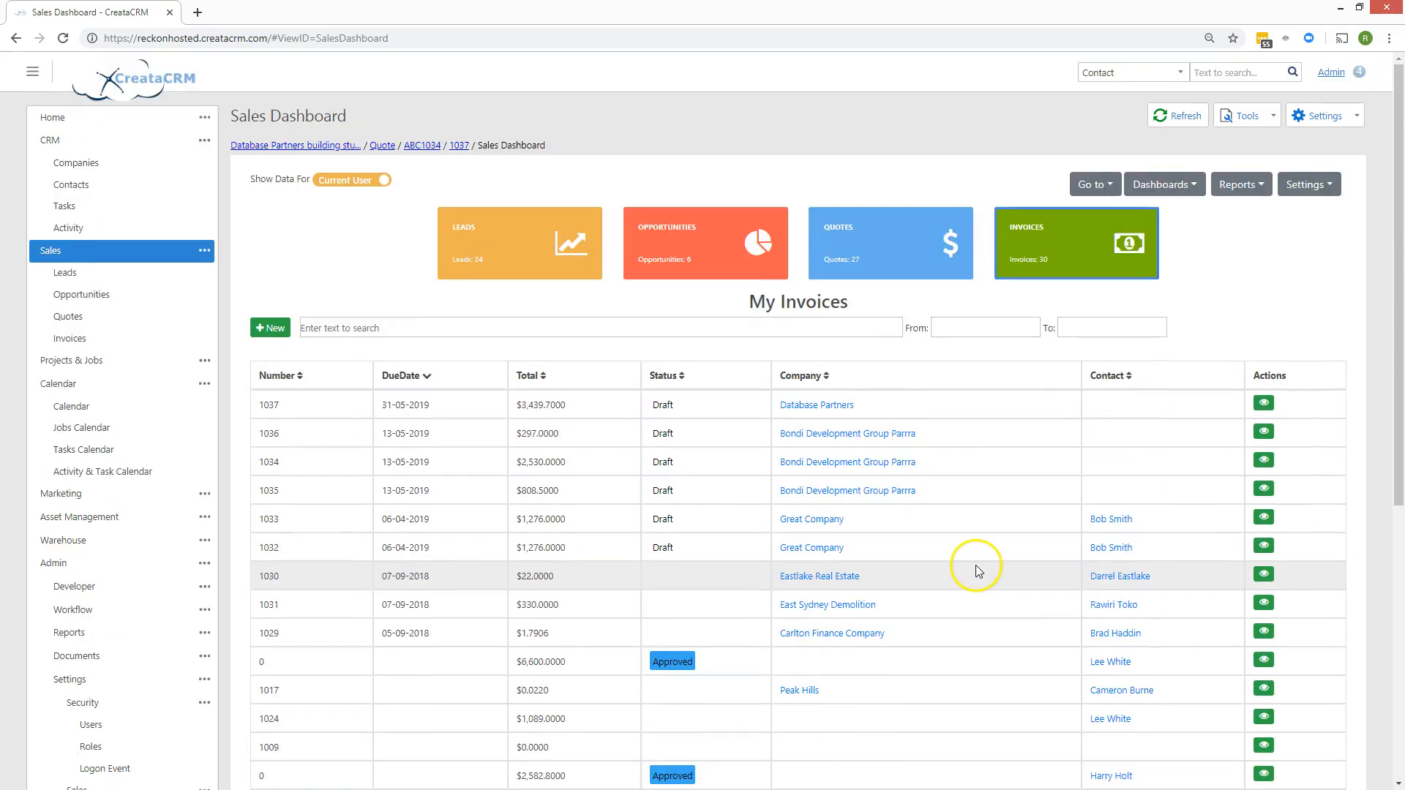
Cycle through the Leads, Opportunities, Quotes and Invoices lists on the Sales Dashboard.
left_click(545, 260)
left_click(410, 327)
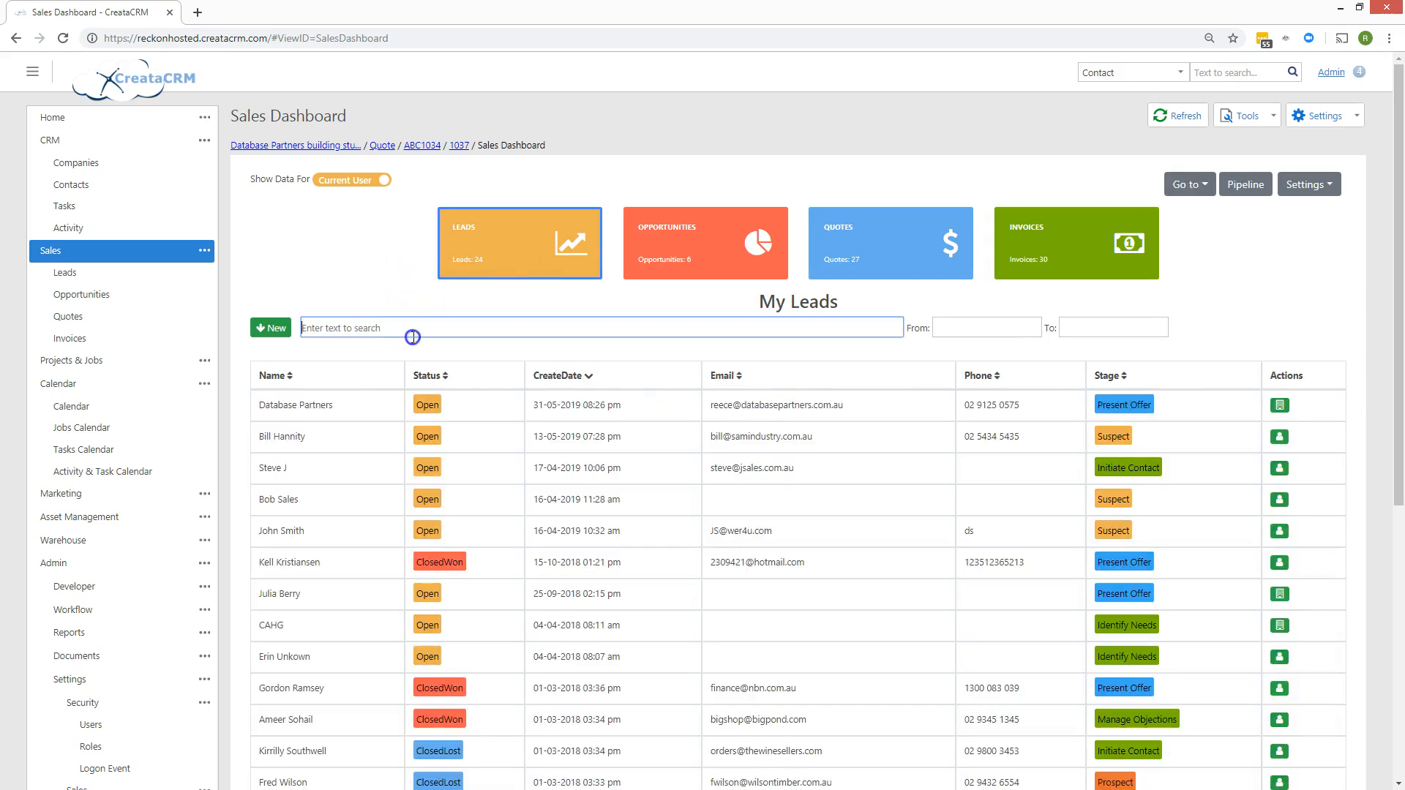
left_click(637, 270)
left_click(846, 259)
left_click(1026, 258)
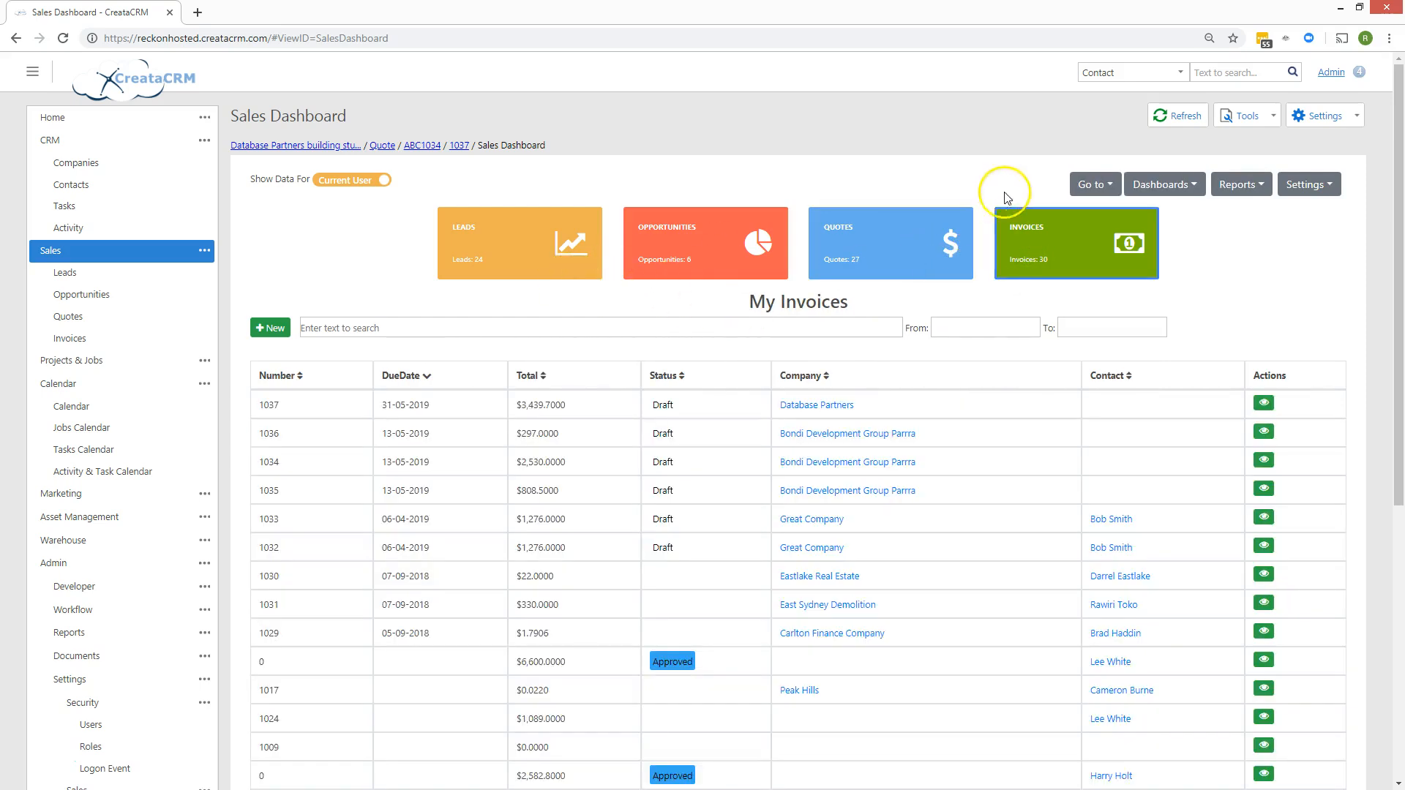
left_click(1172, 194)
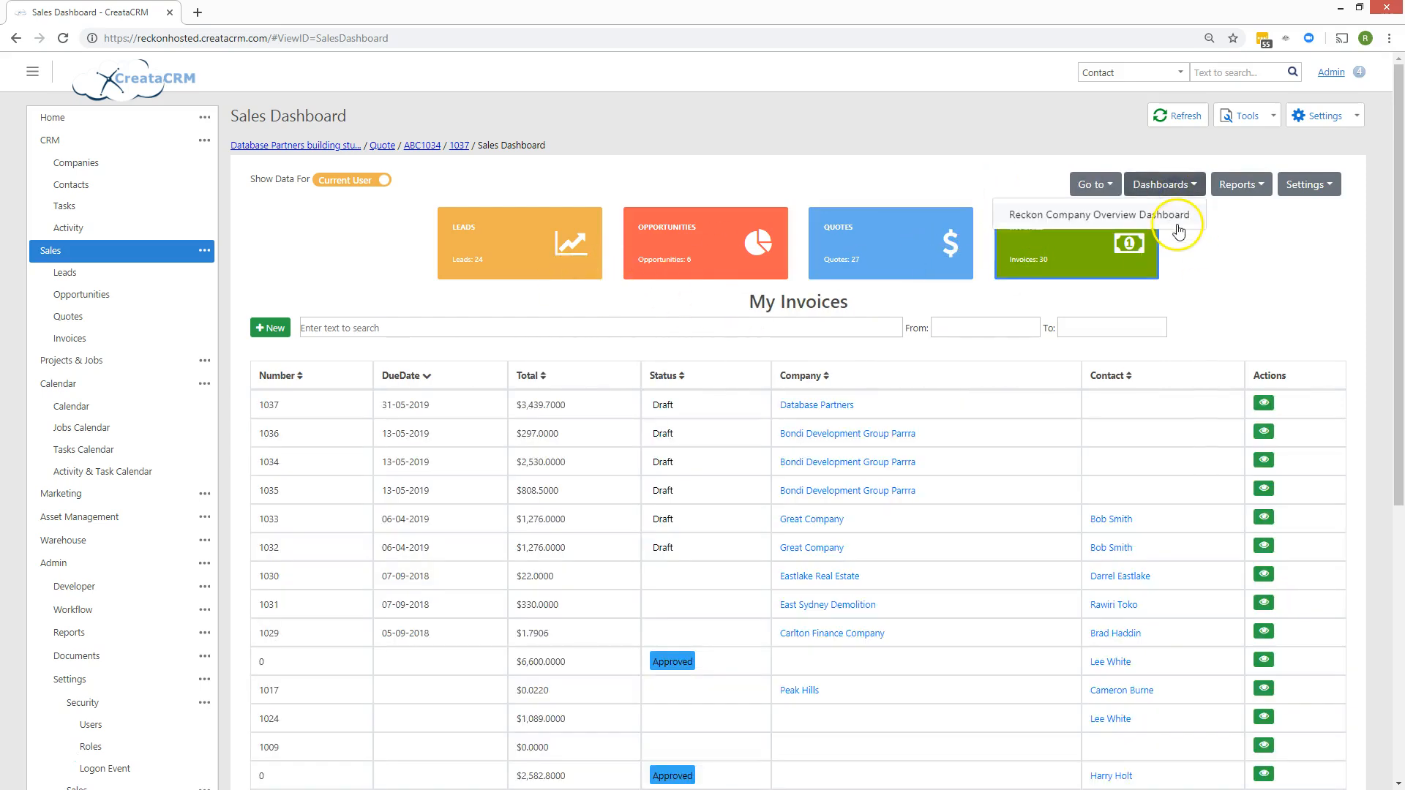
Open the Reckon Company Overview Dashboard and set its timeline range to June 2007–June 2008.
left_click(1175, 218)
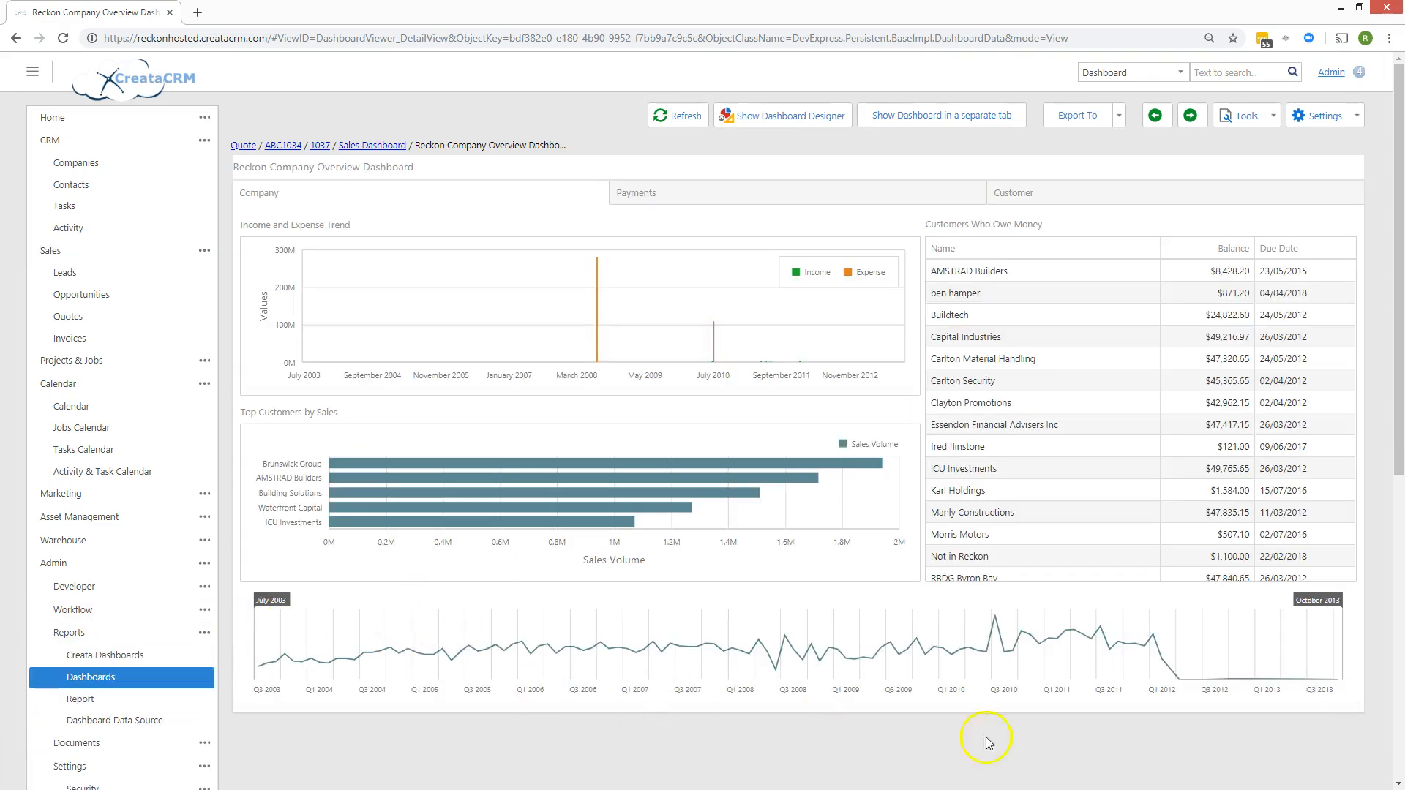
left_click_drag(1355, 598, 721, 607)
left_click_drag(276, 602, 642, 609)
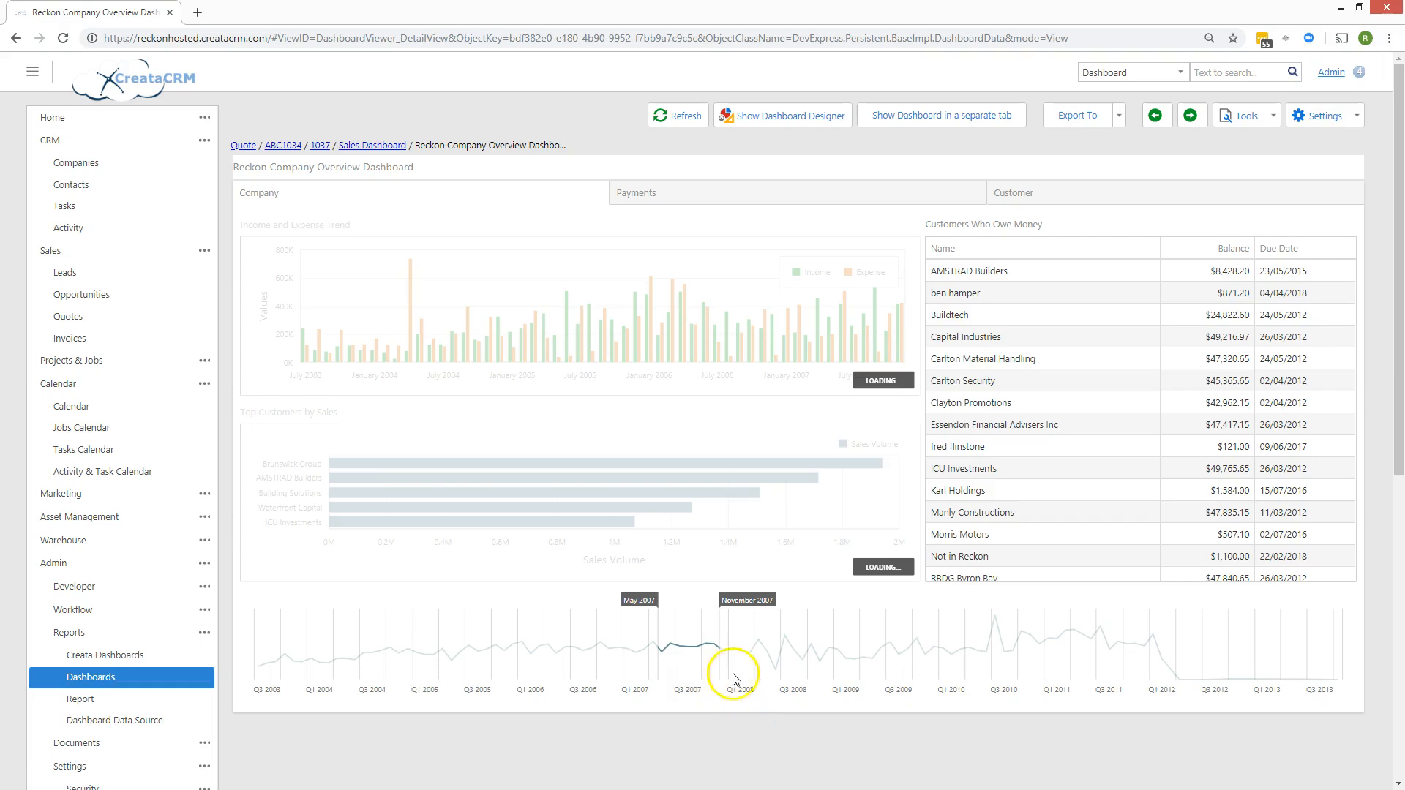
left_click_drag(713, 644, 669, 648)
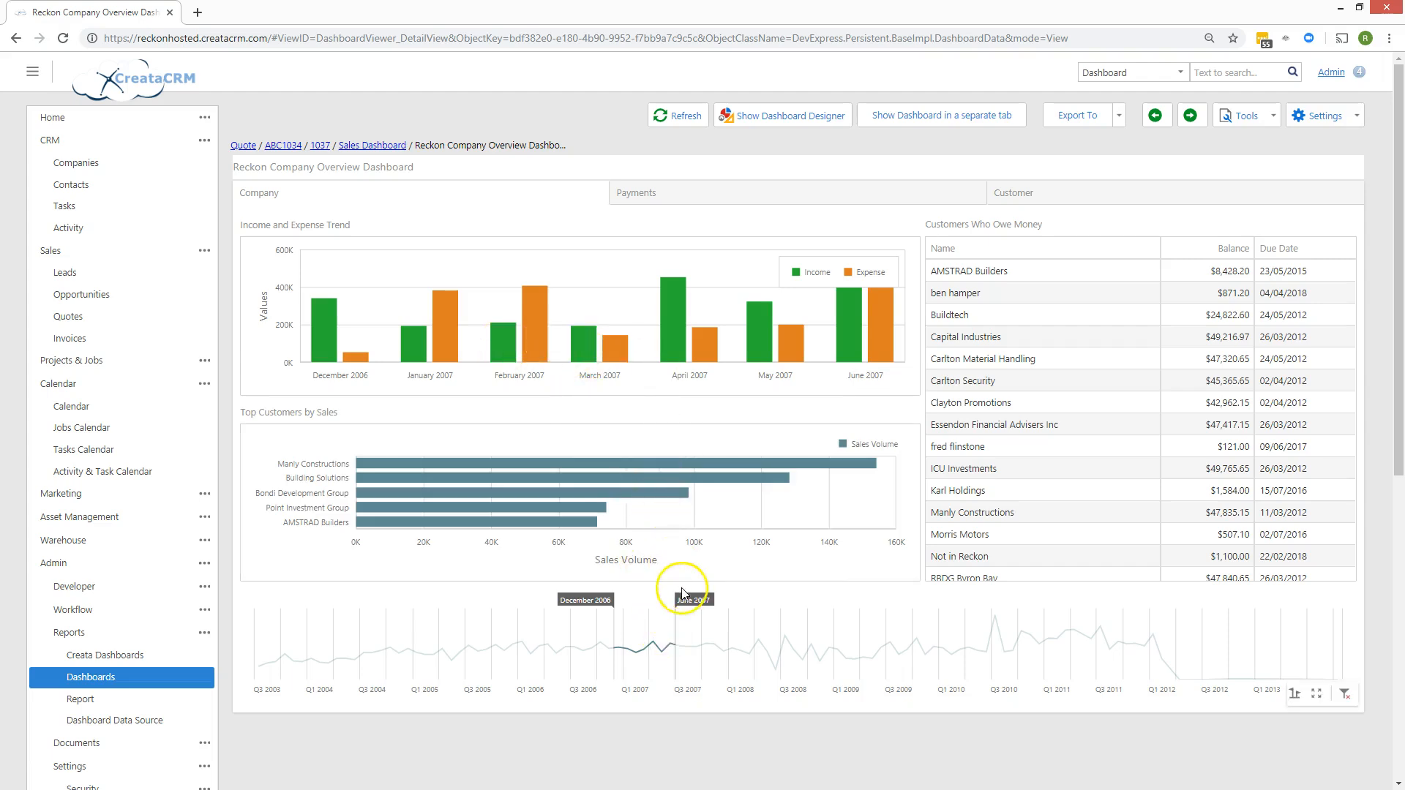
left_click_drag(674, 622, 787, 622)
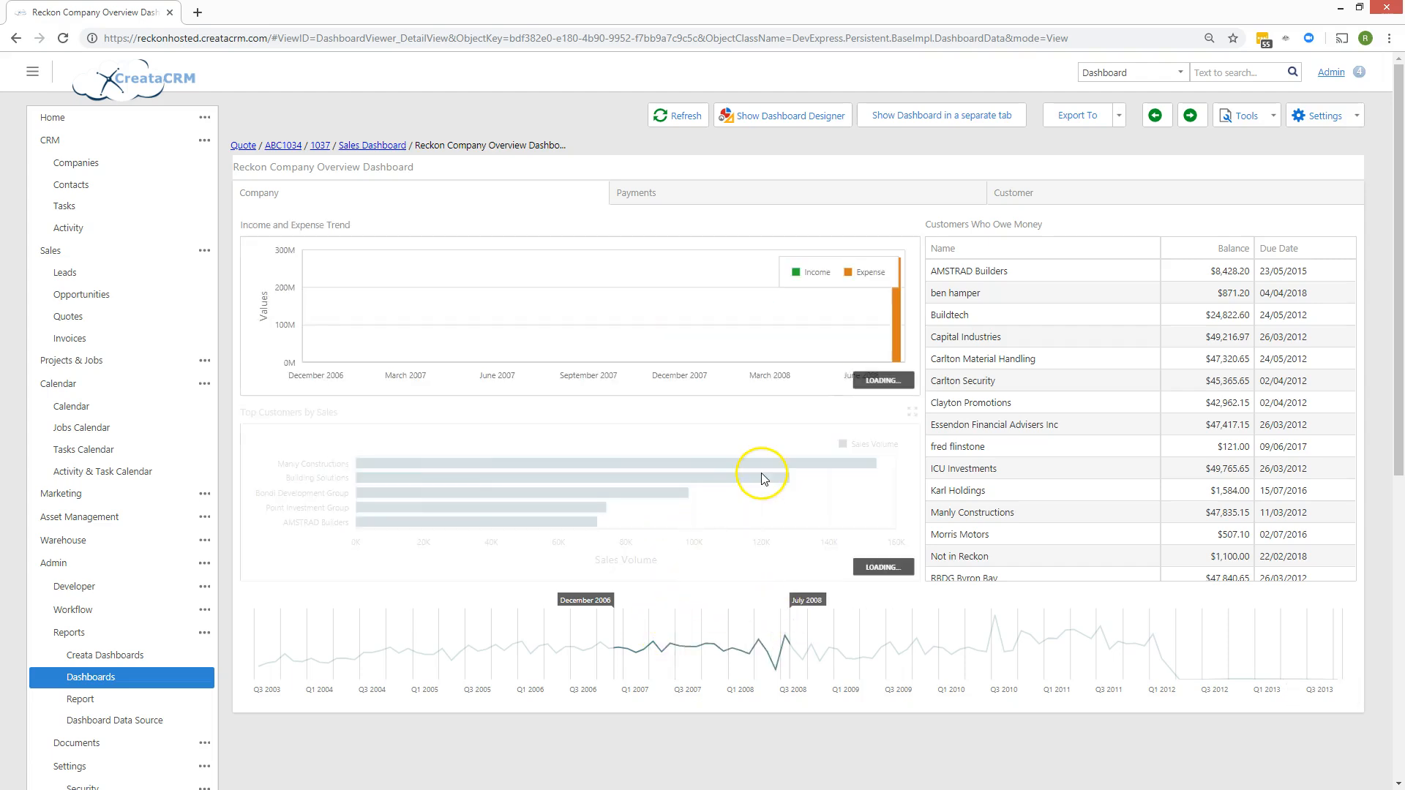
left_click_drag(808, 601, 671, 601)
left_click_drag(585, 602, 515, 607)
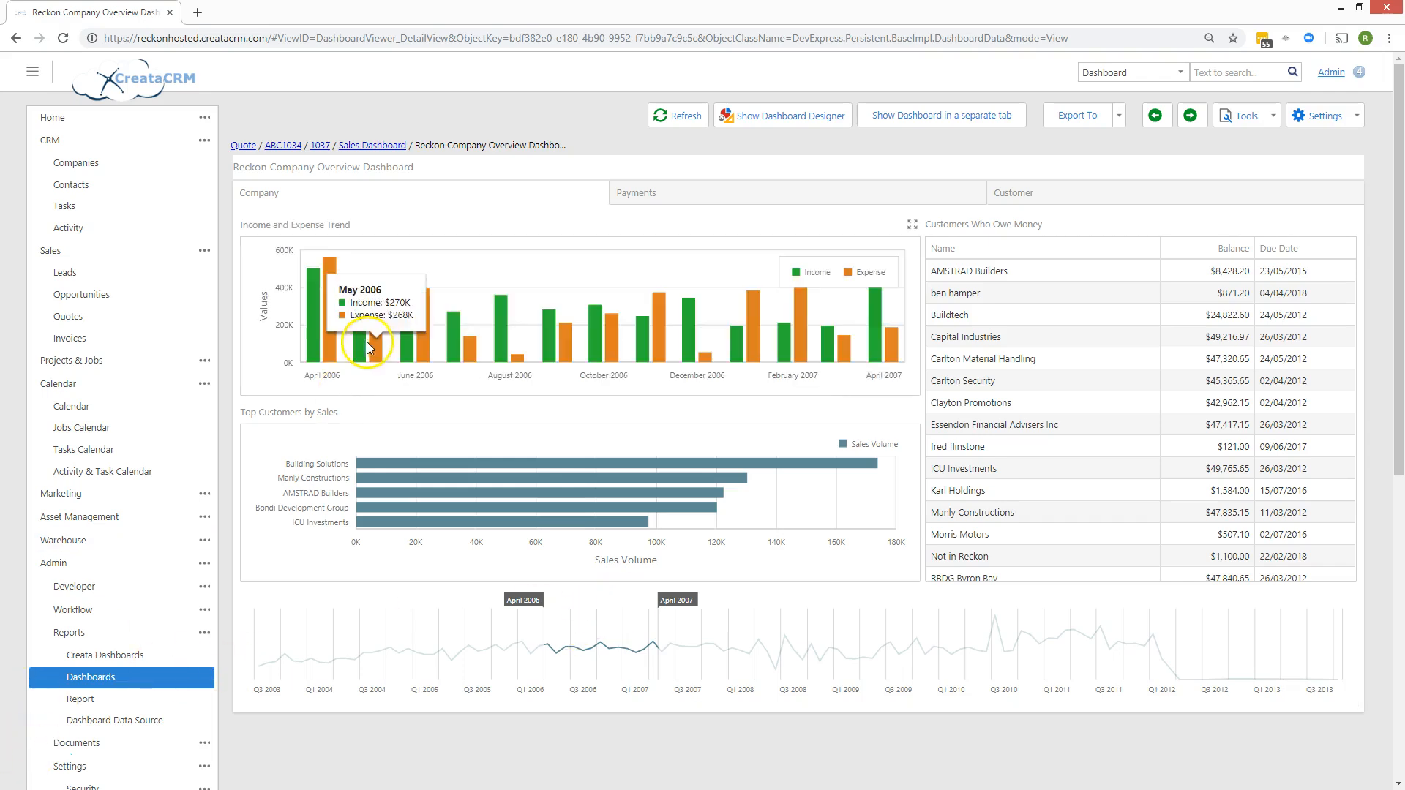
mouse_move(414, 337)
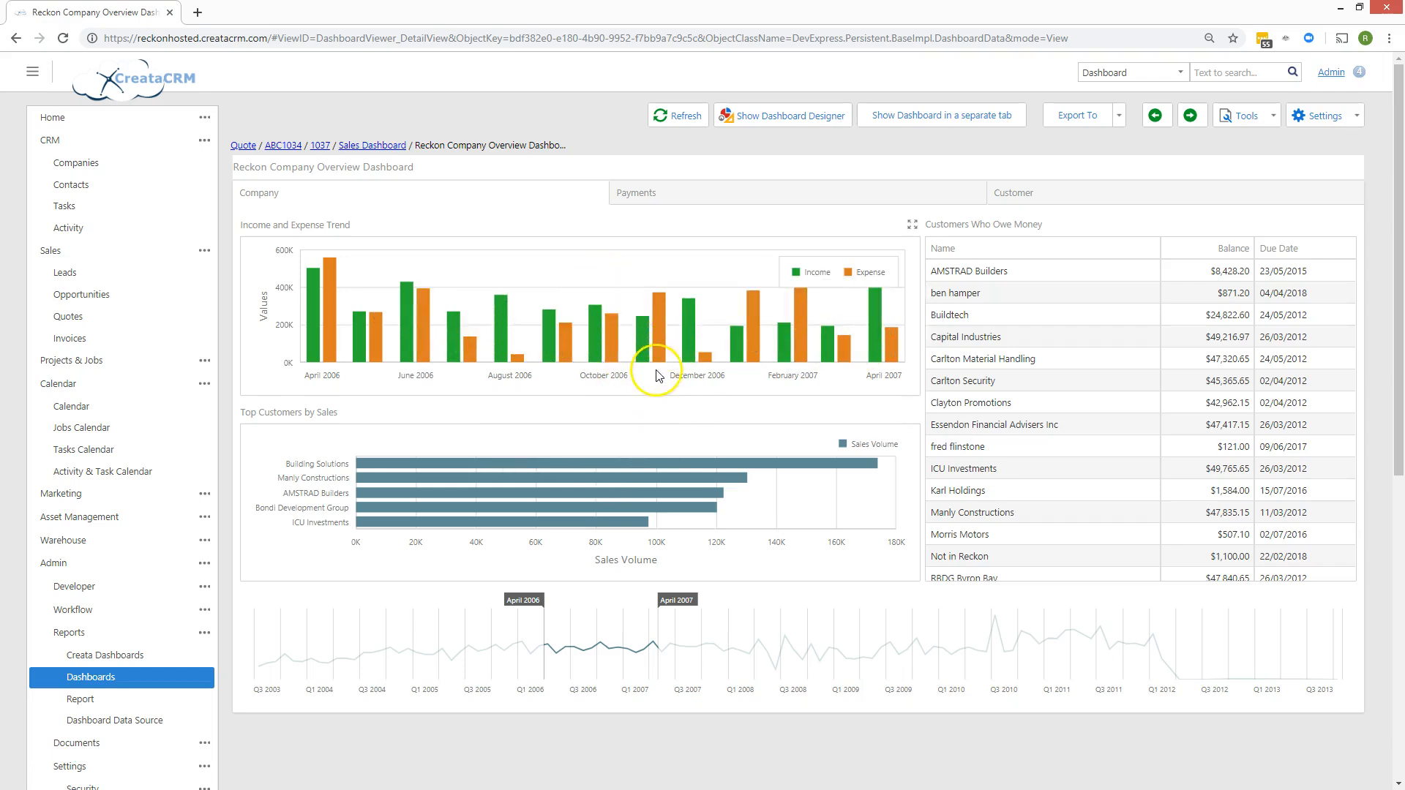
mouse_move(563, 493)
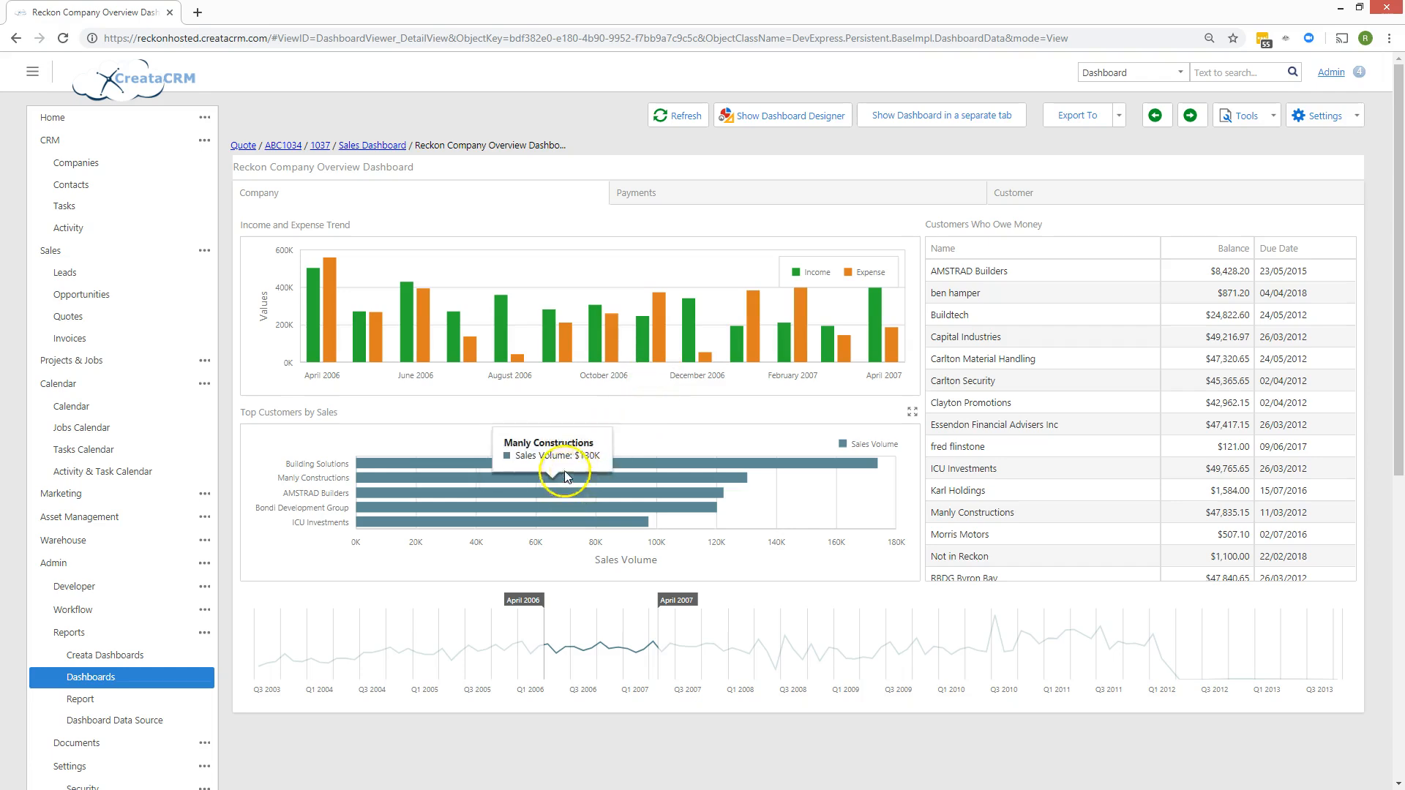
left_click_drag(561, 640, 684, 647)
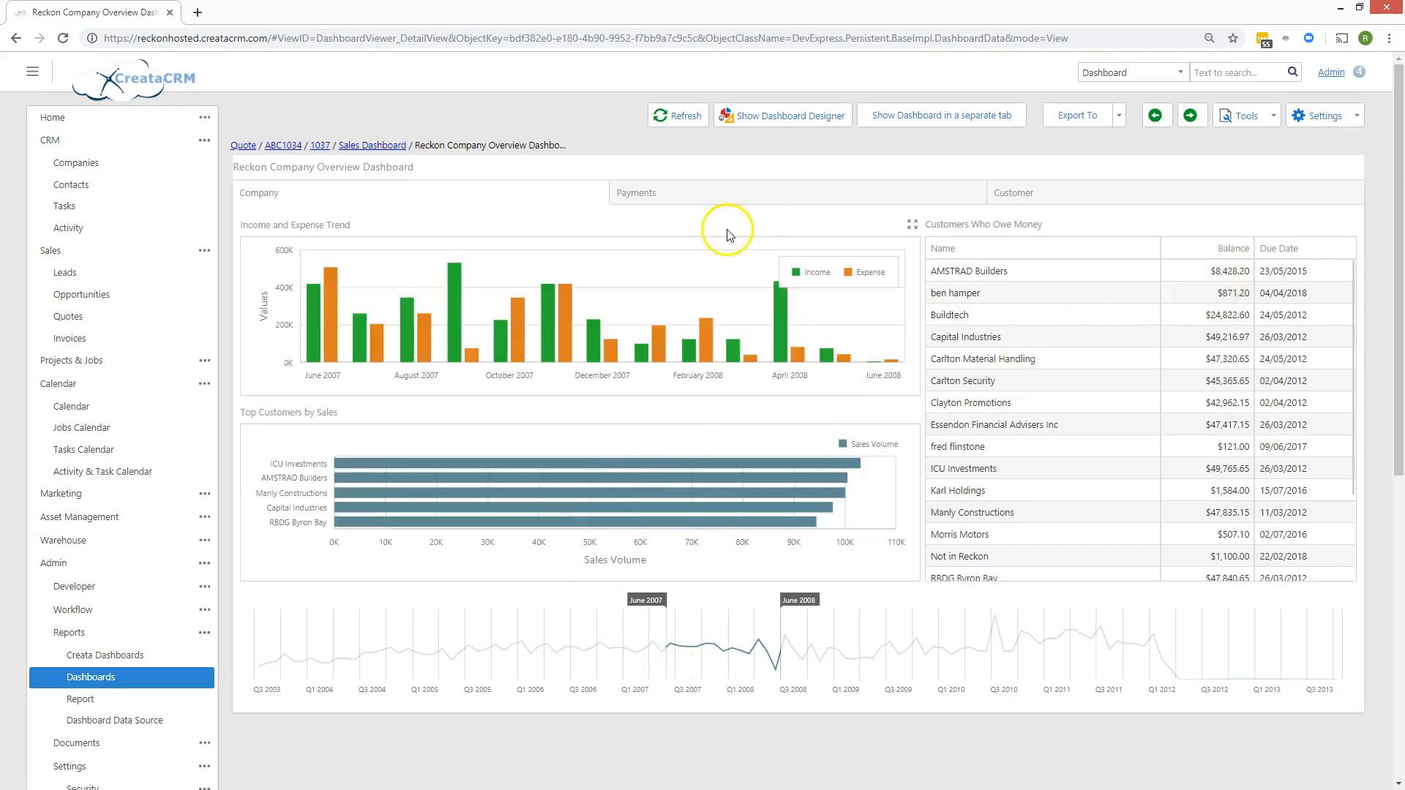
left_click(710, 194)
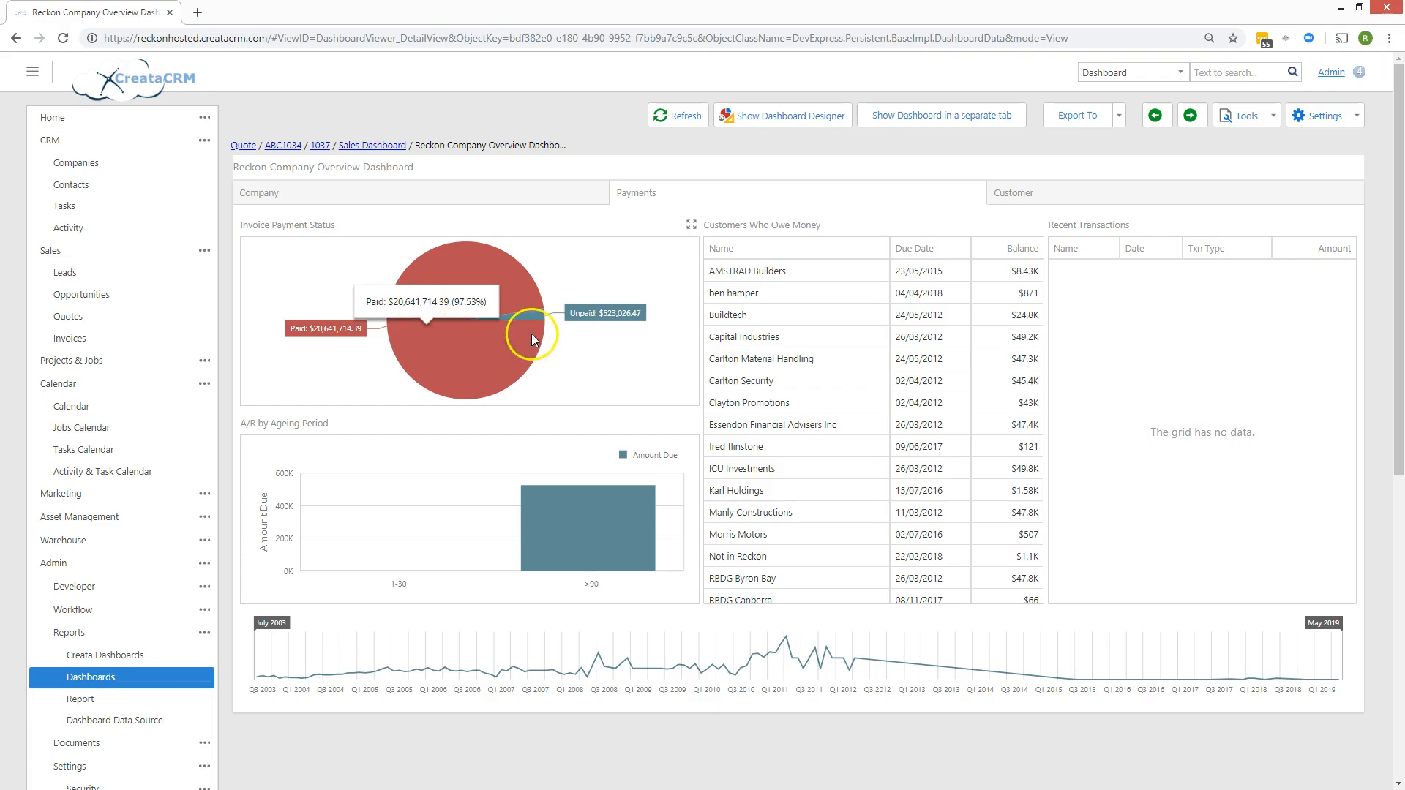
Limit the Payments timeline to September 2007–October 2009, leaving $3,910,108.40 paid.
mouse_move(530, 552)
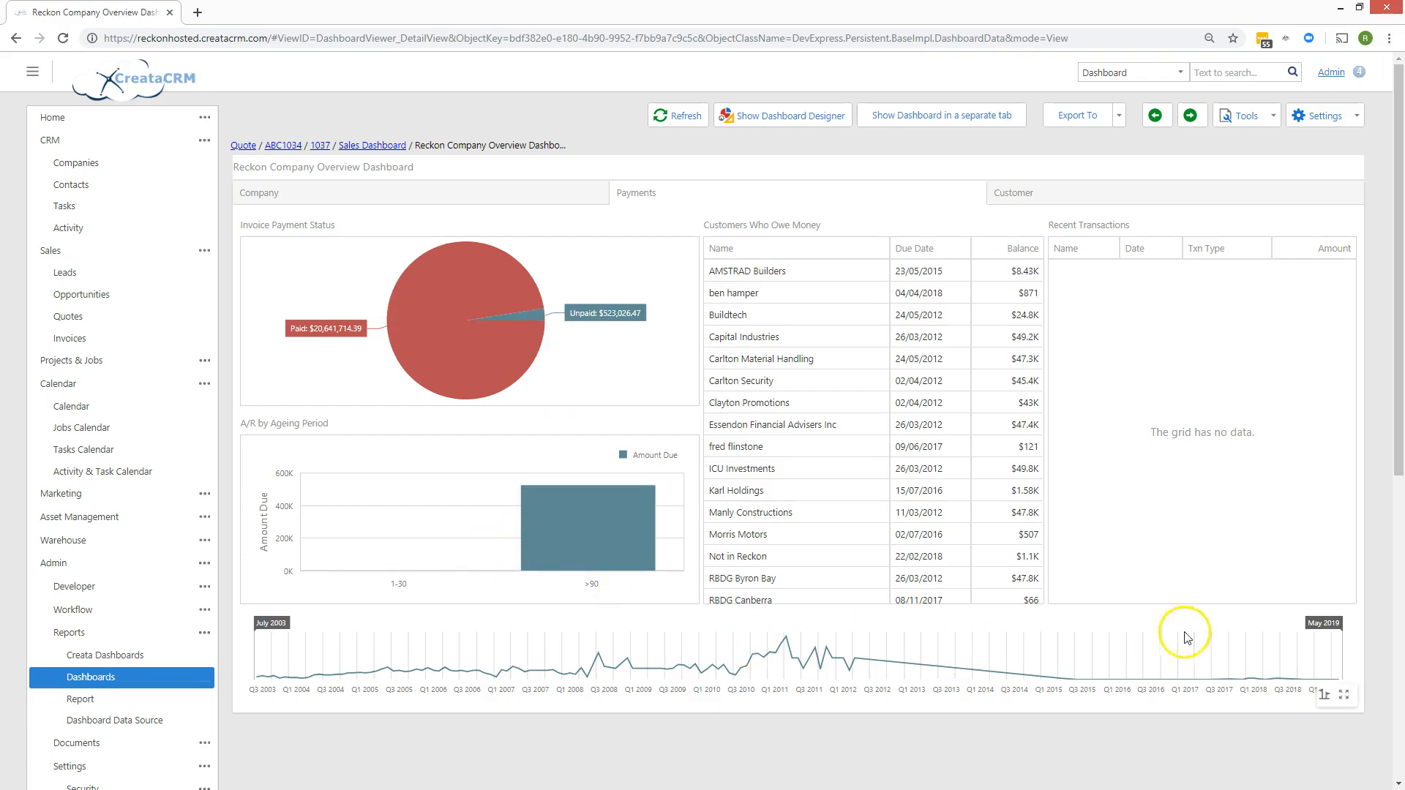
left_click_drag(1339, 638, 688, 647)
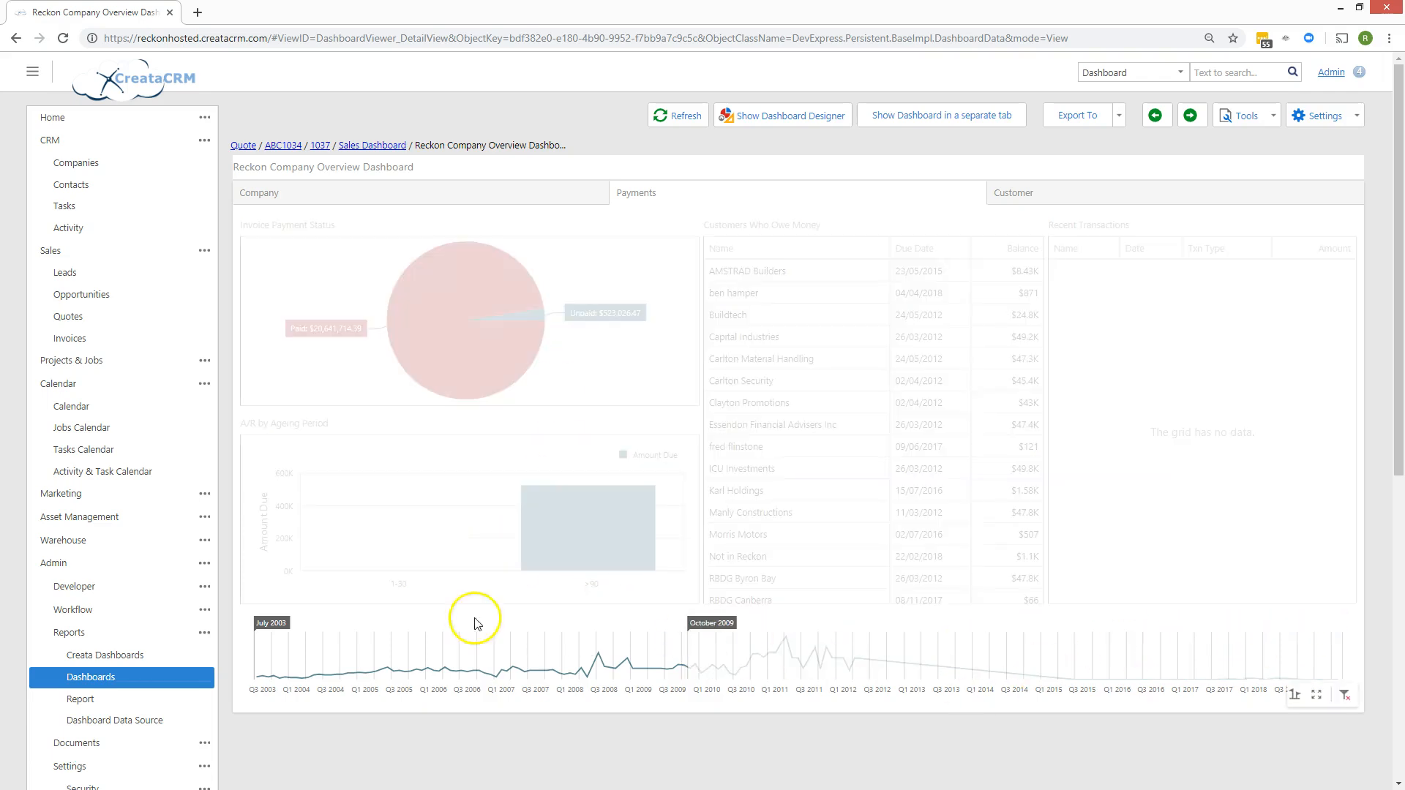
left_click_drag(257, 624, 603, 700)
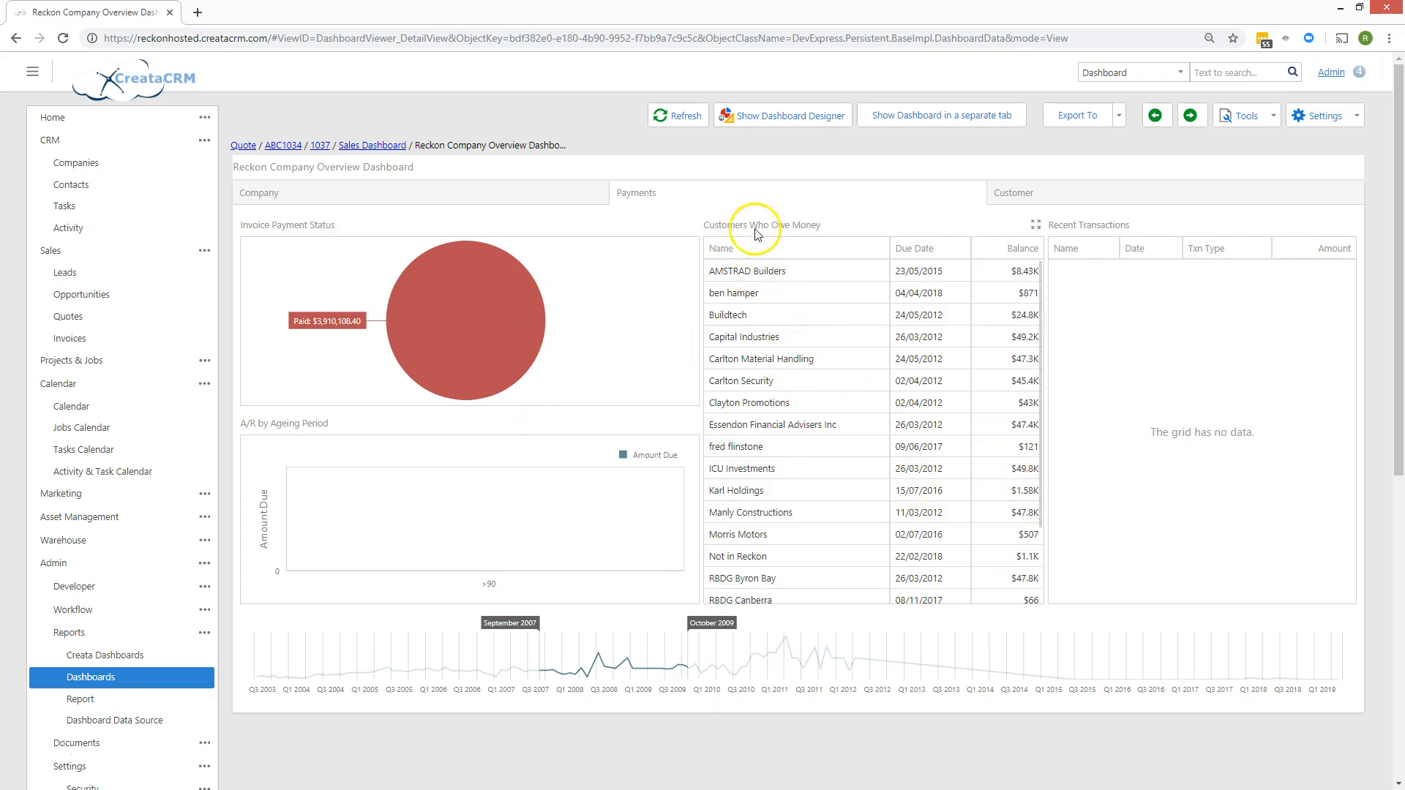
On the Customer tab, filter the customer list by 'bon' and select Bondi Development Group.
left_click(998, 196)
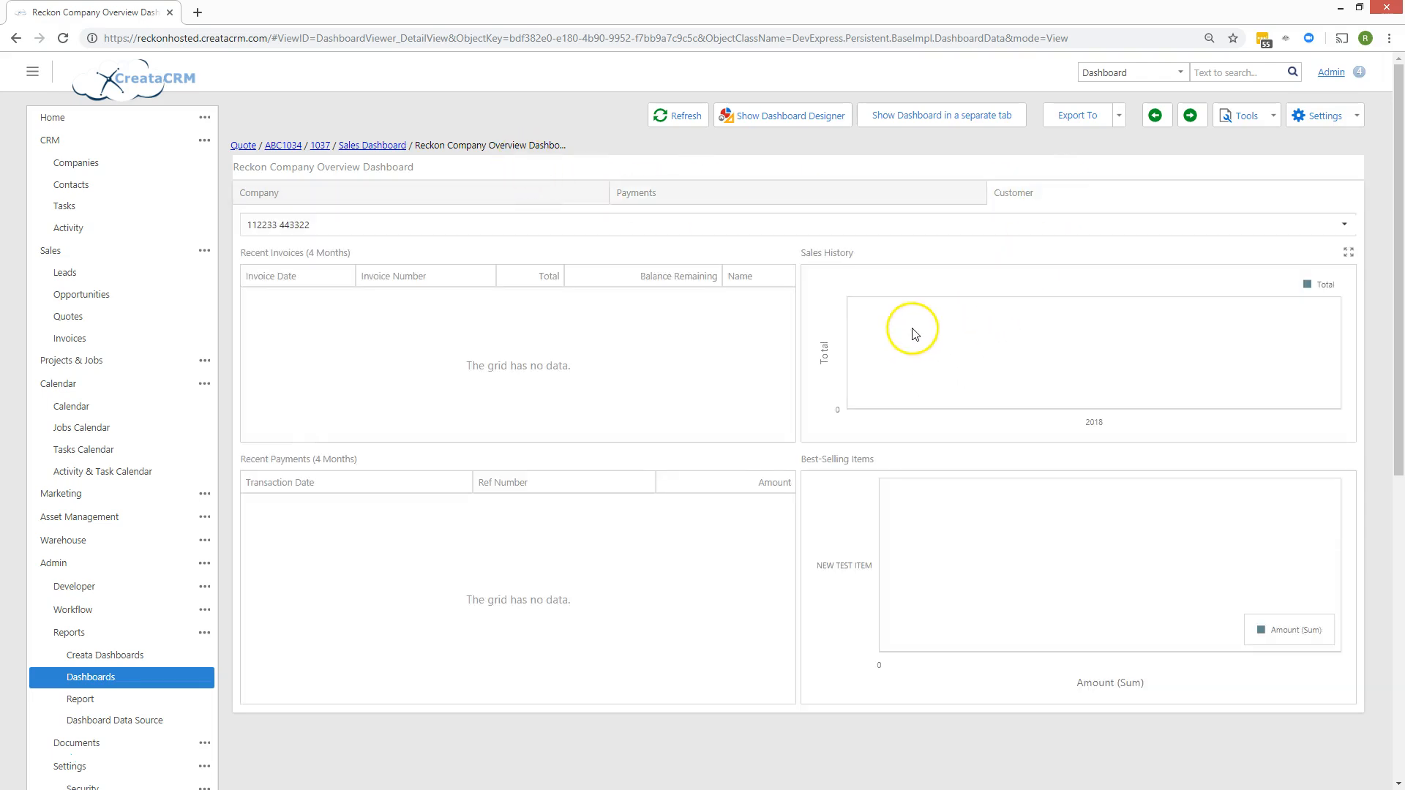
left_click(598, 228)
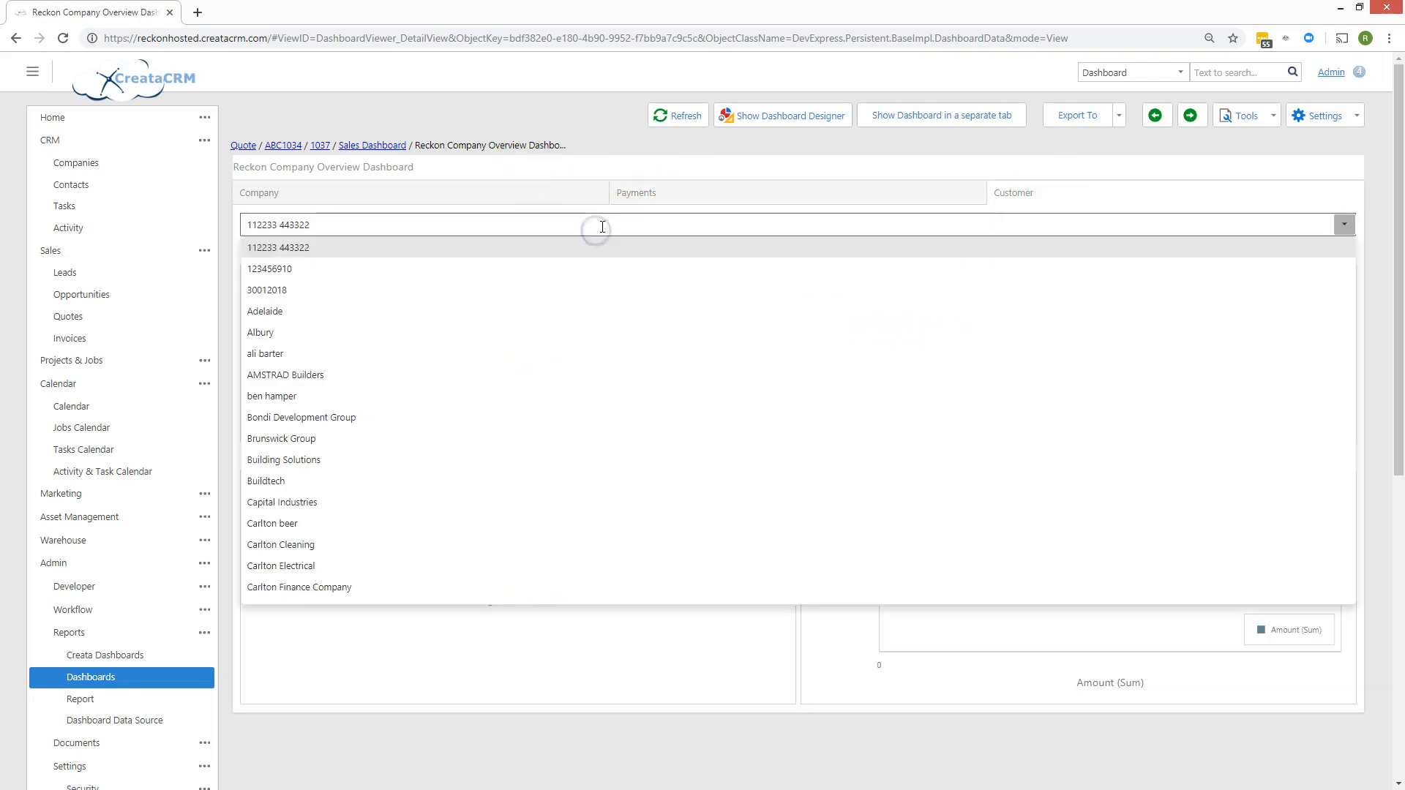
left_click_drag(369, 225, 174, 203)
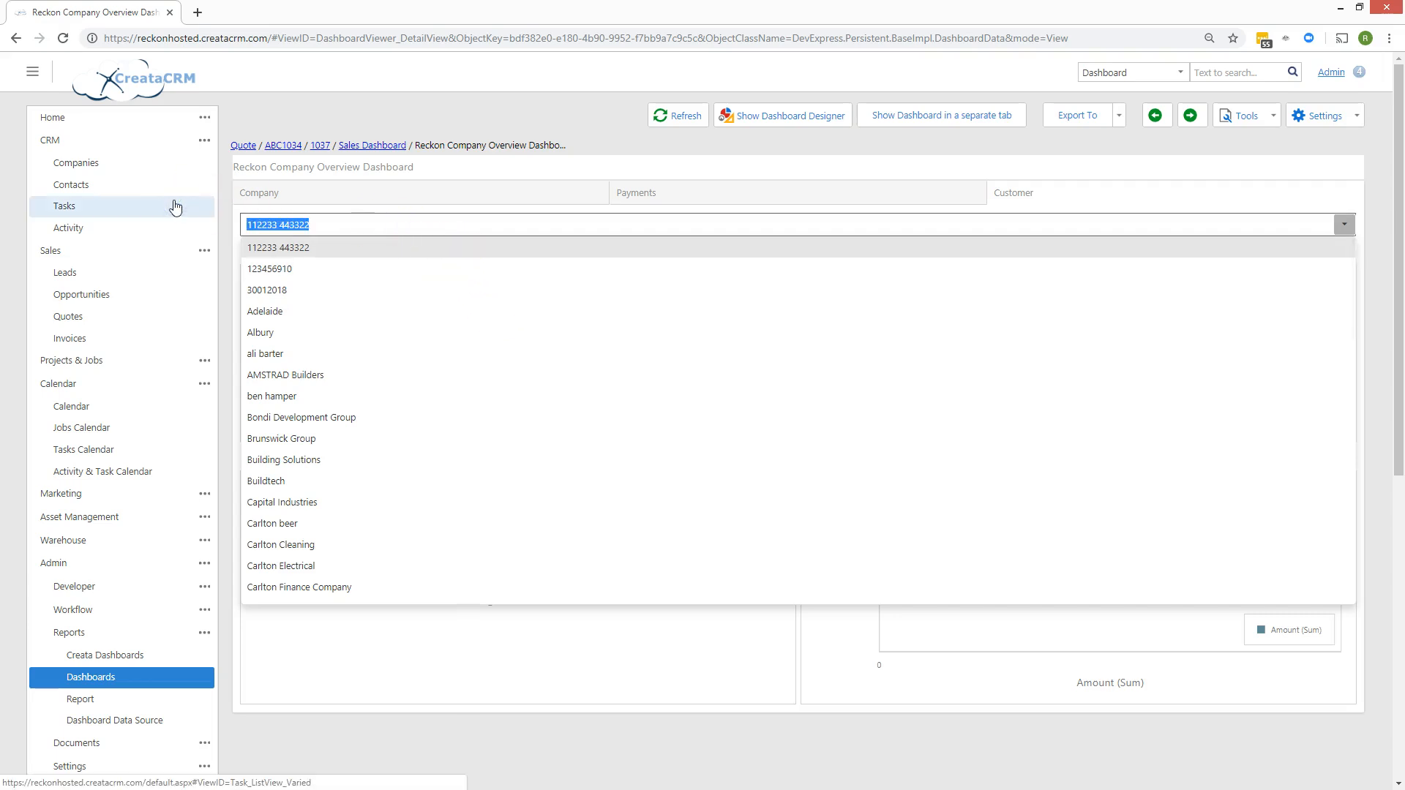
type("bon")
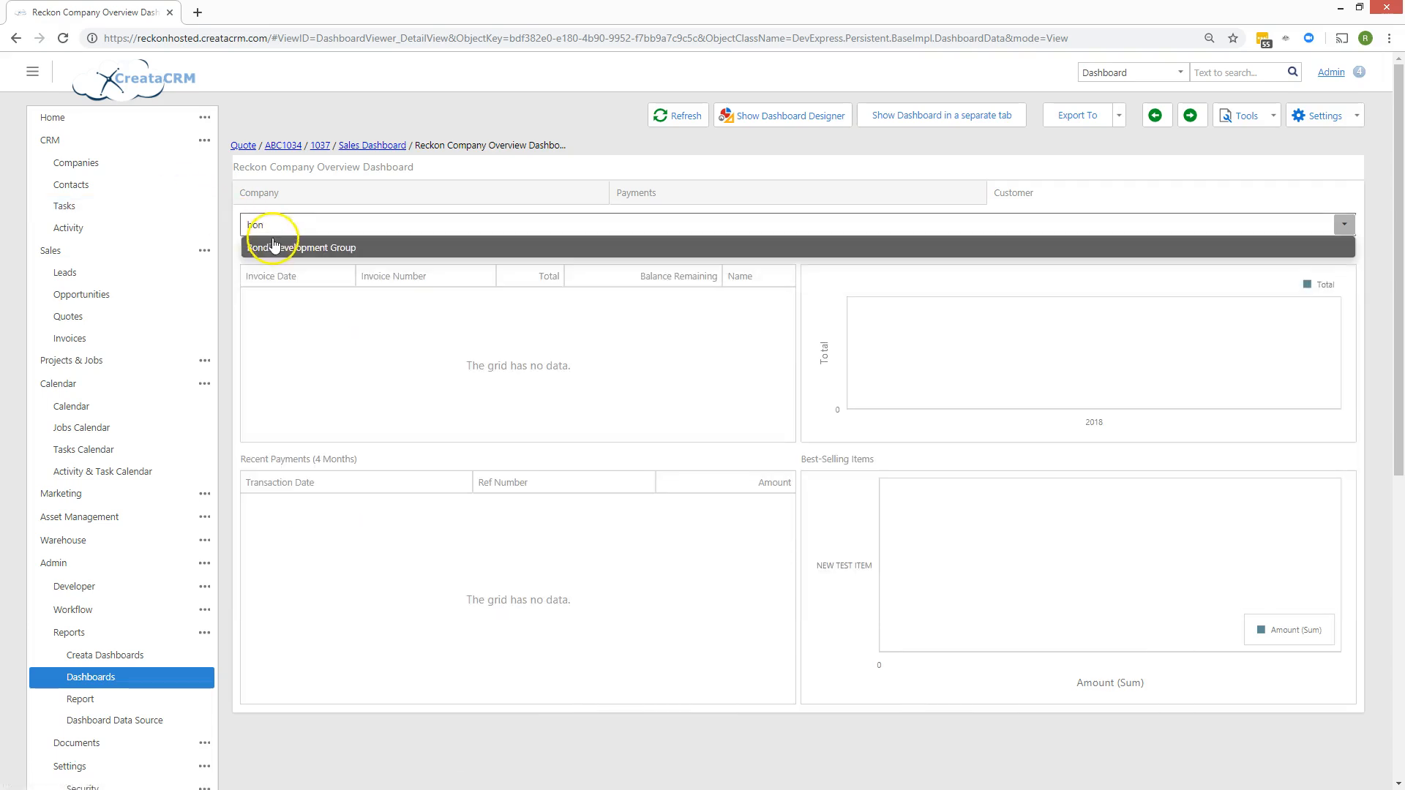
left_click(280, 248)
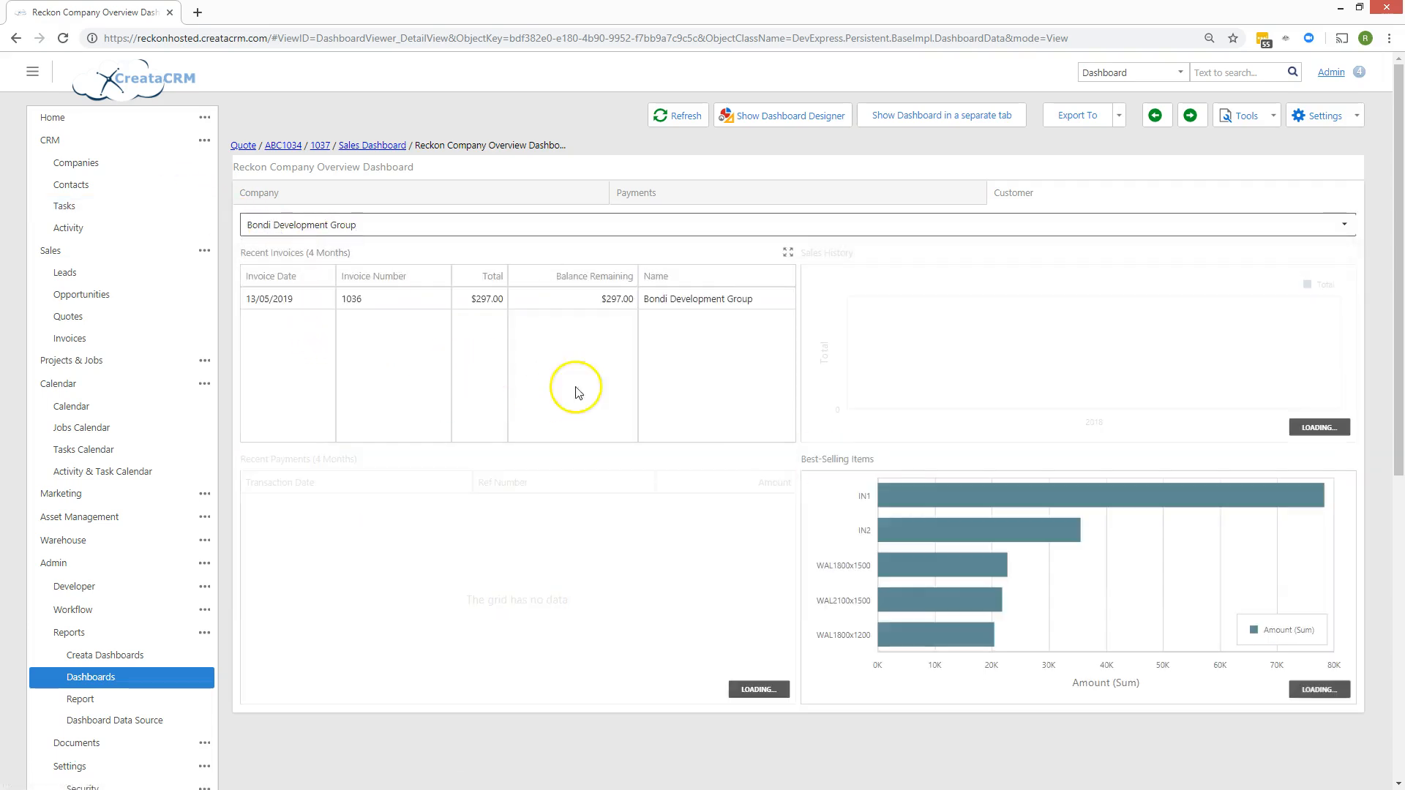
mouse_move(889, 396)
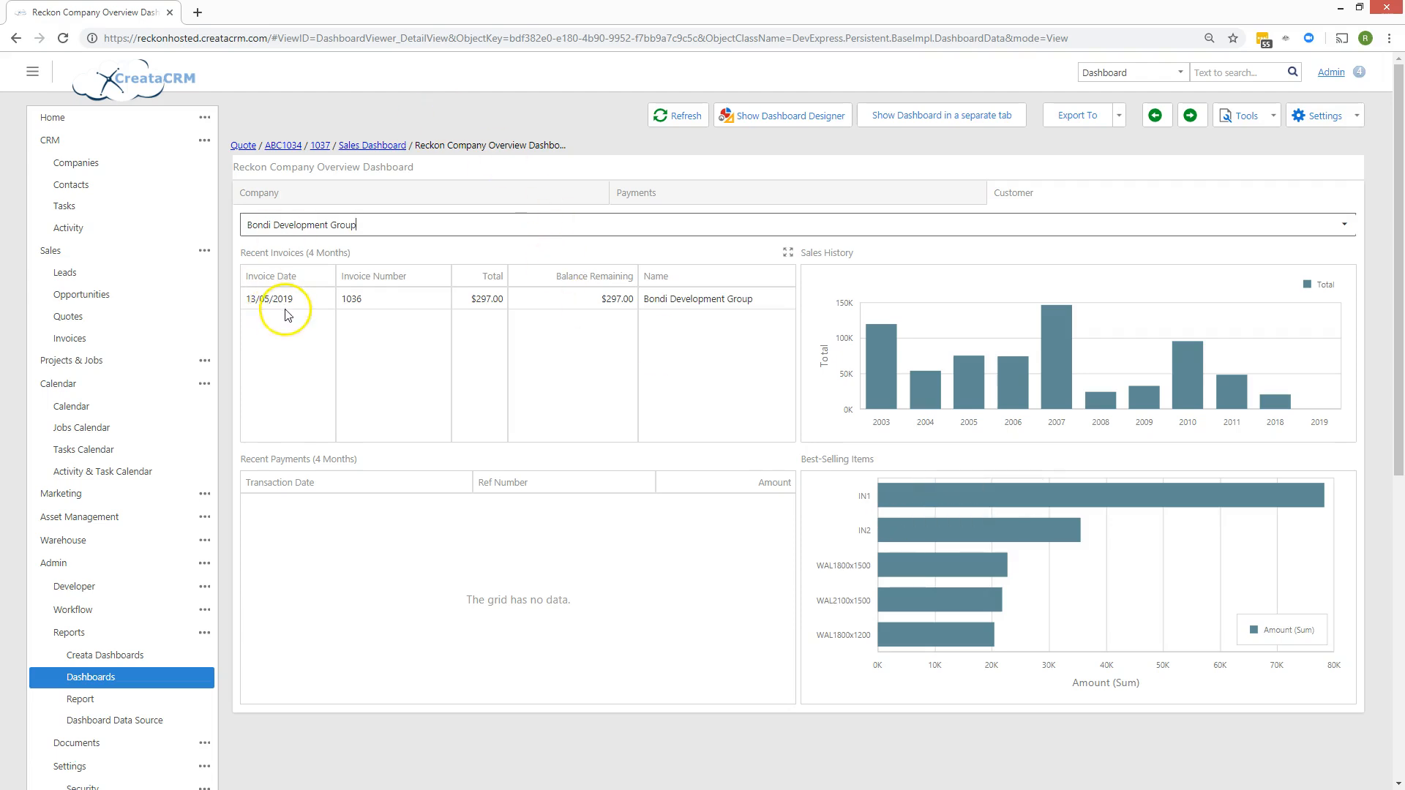
left_click(89, 253)
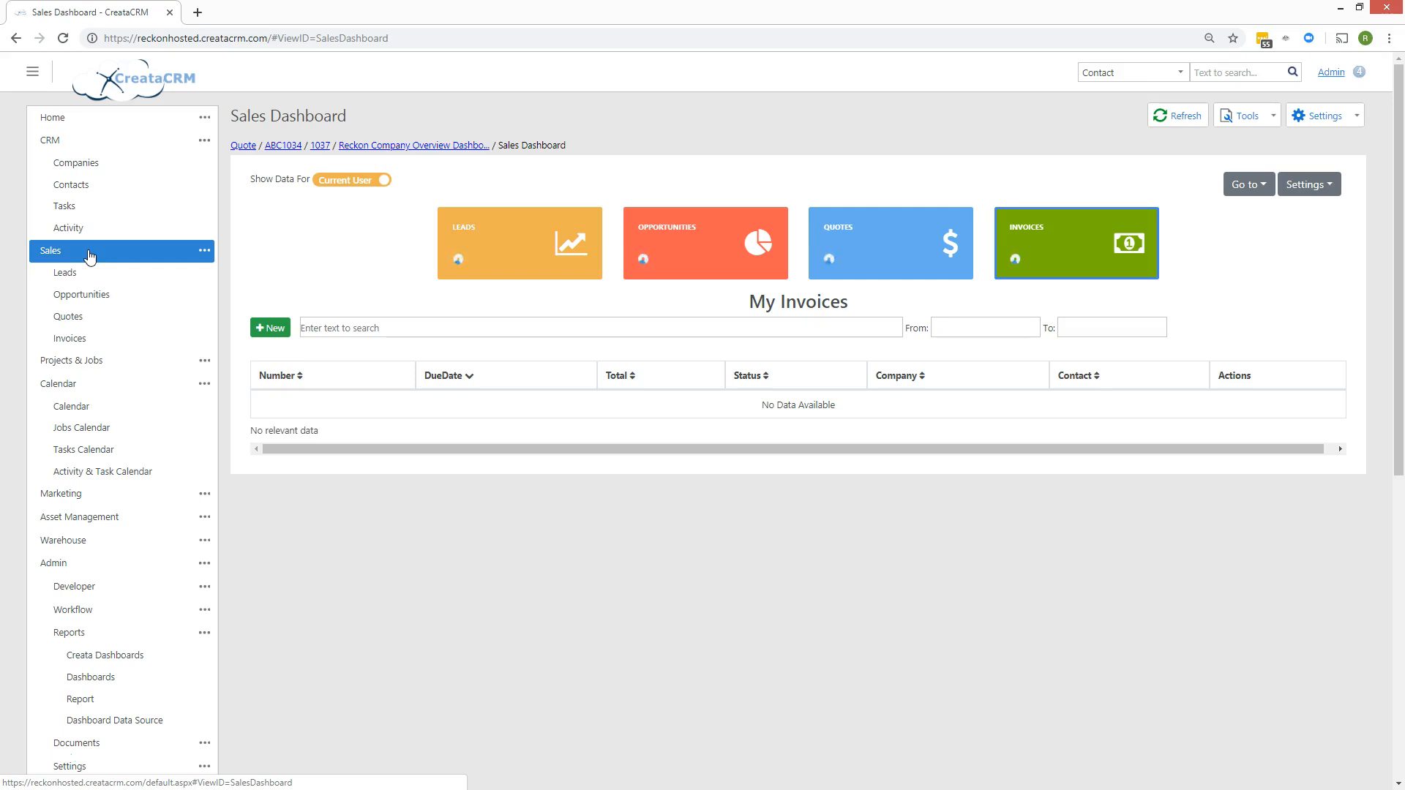
Go to Sales > CRM to show the CRM Dashboard's My Open Tasks list.
left_click(64, 140)
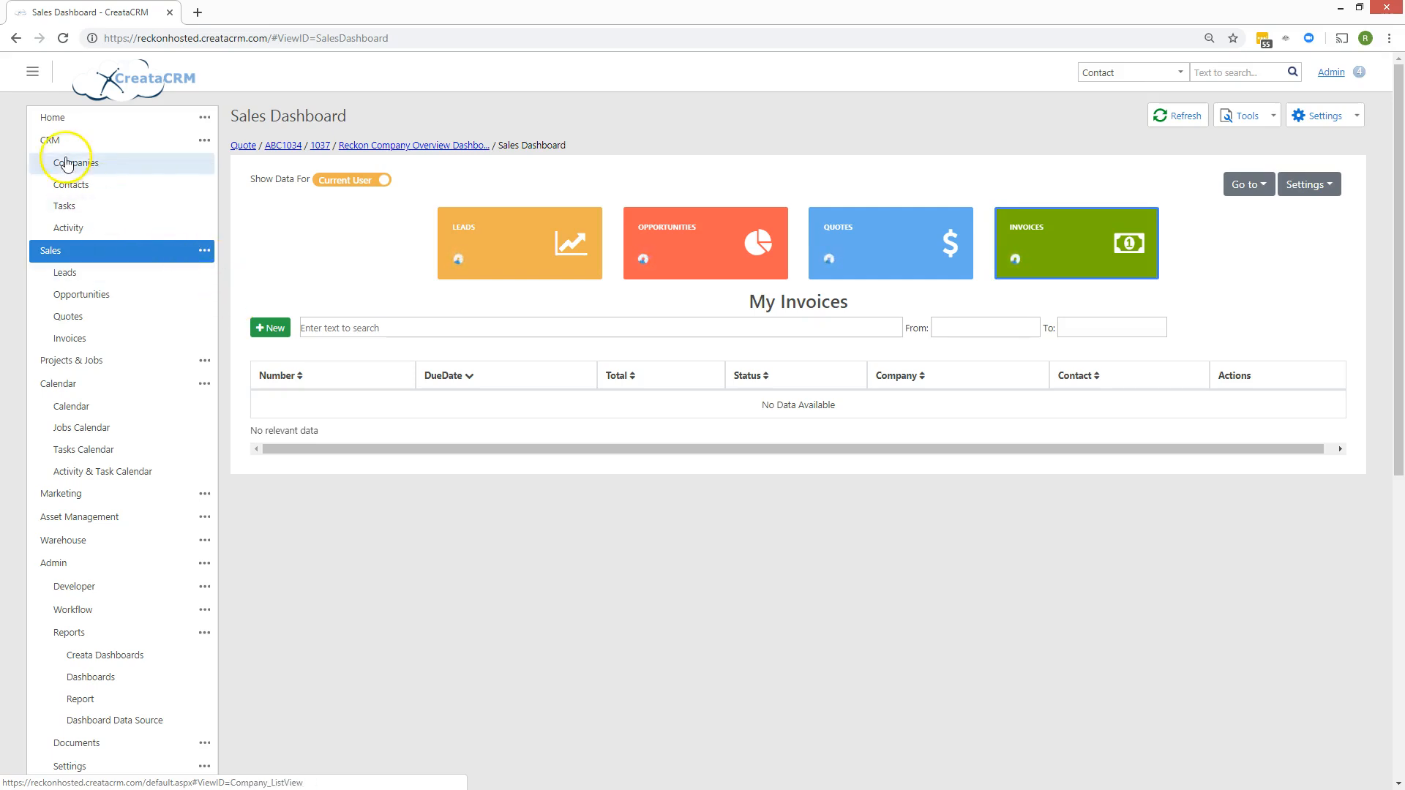
left_click(152, 265)
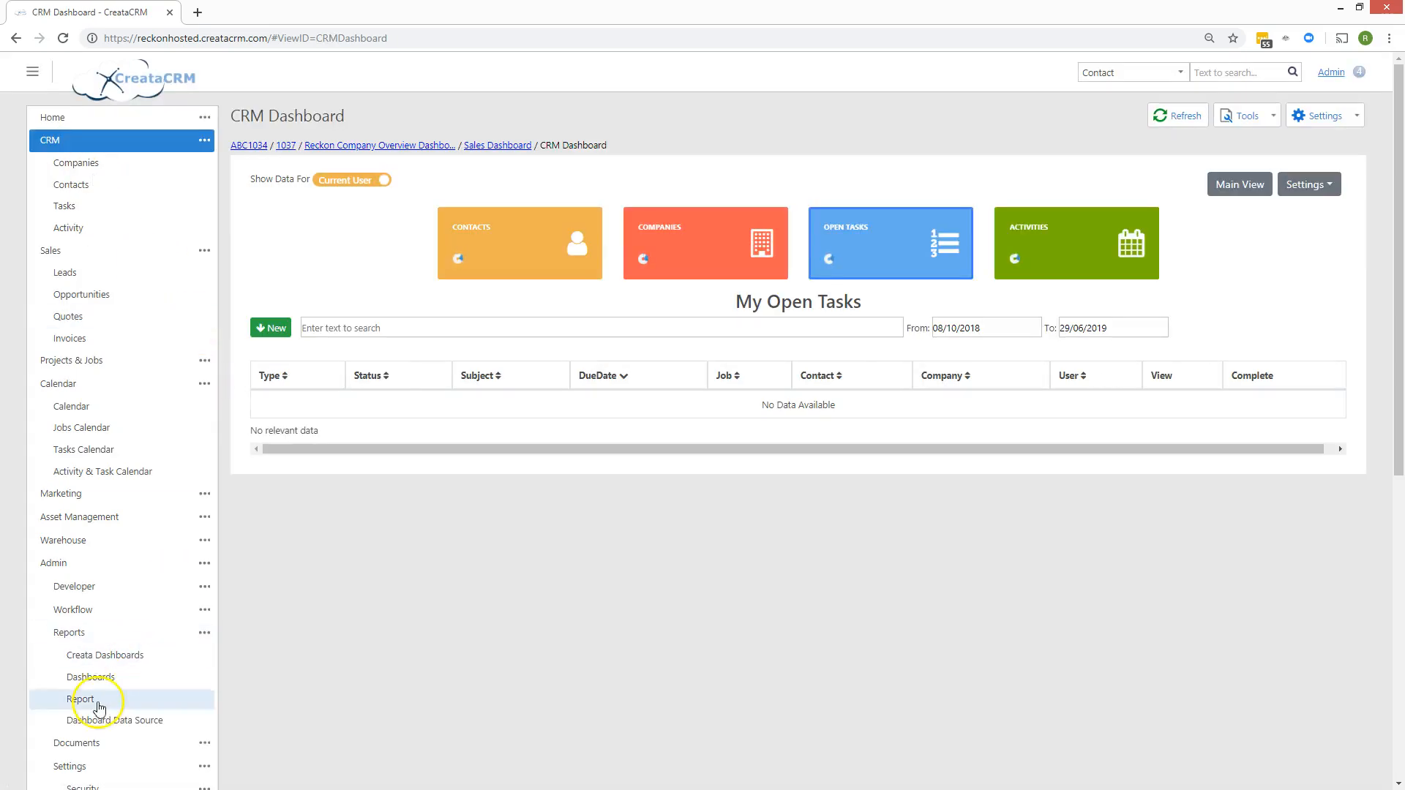